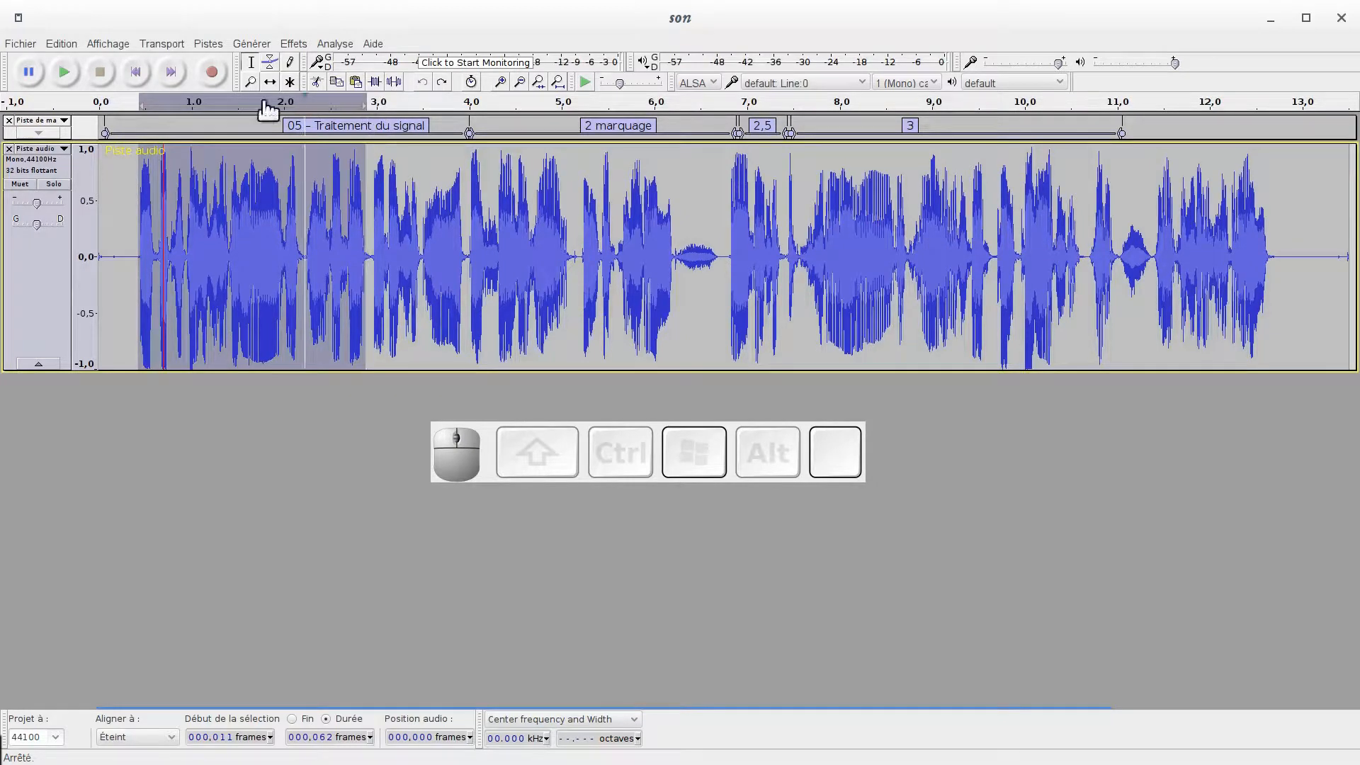
Play the audio from about 0.5 s, and loop-play the short passage from about 3.0 to 3.3 s.
{"action": "left_click", "coordinate": [146, 106]}
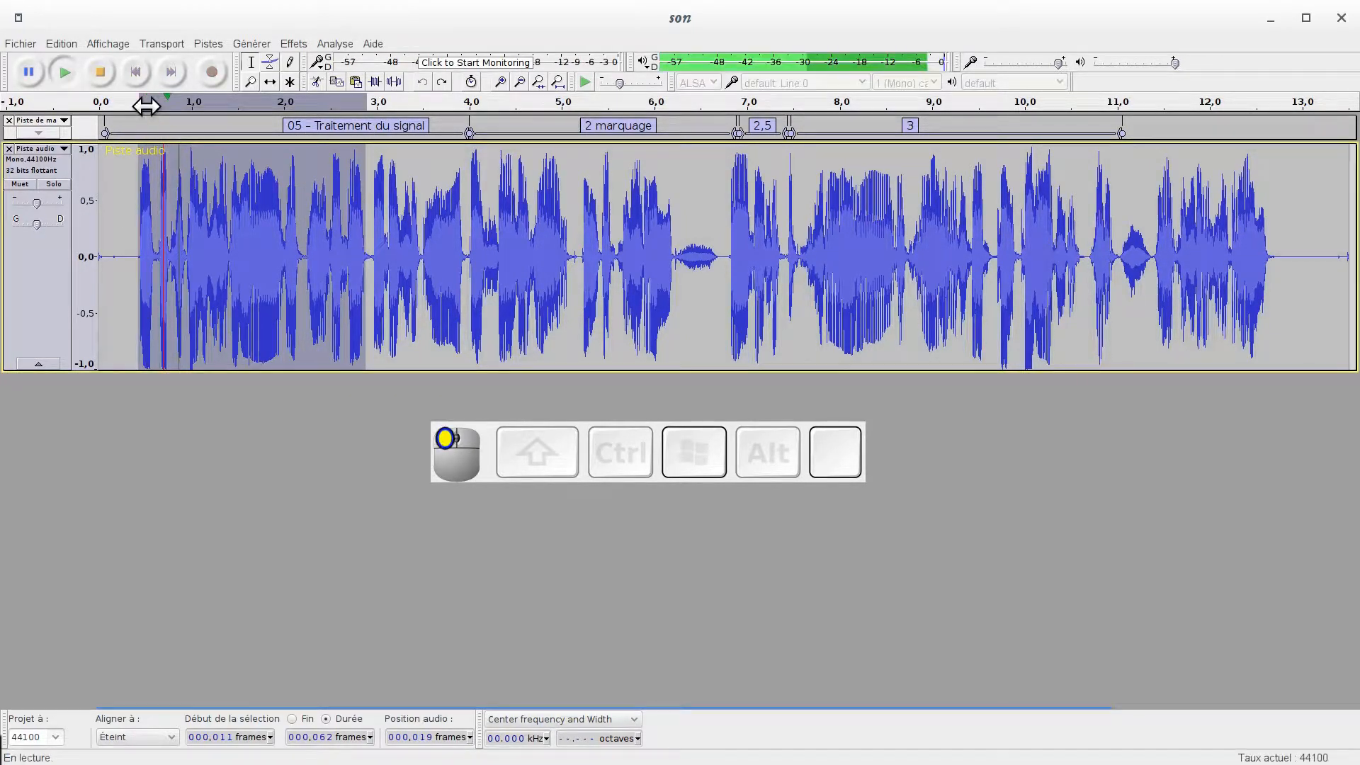
{"action": "left_click", "coordinate": [100, 74]}
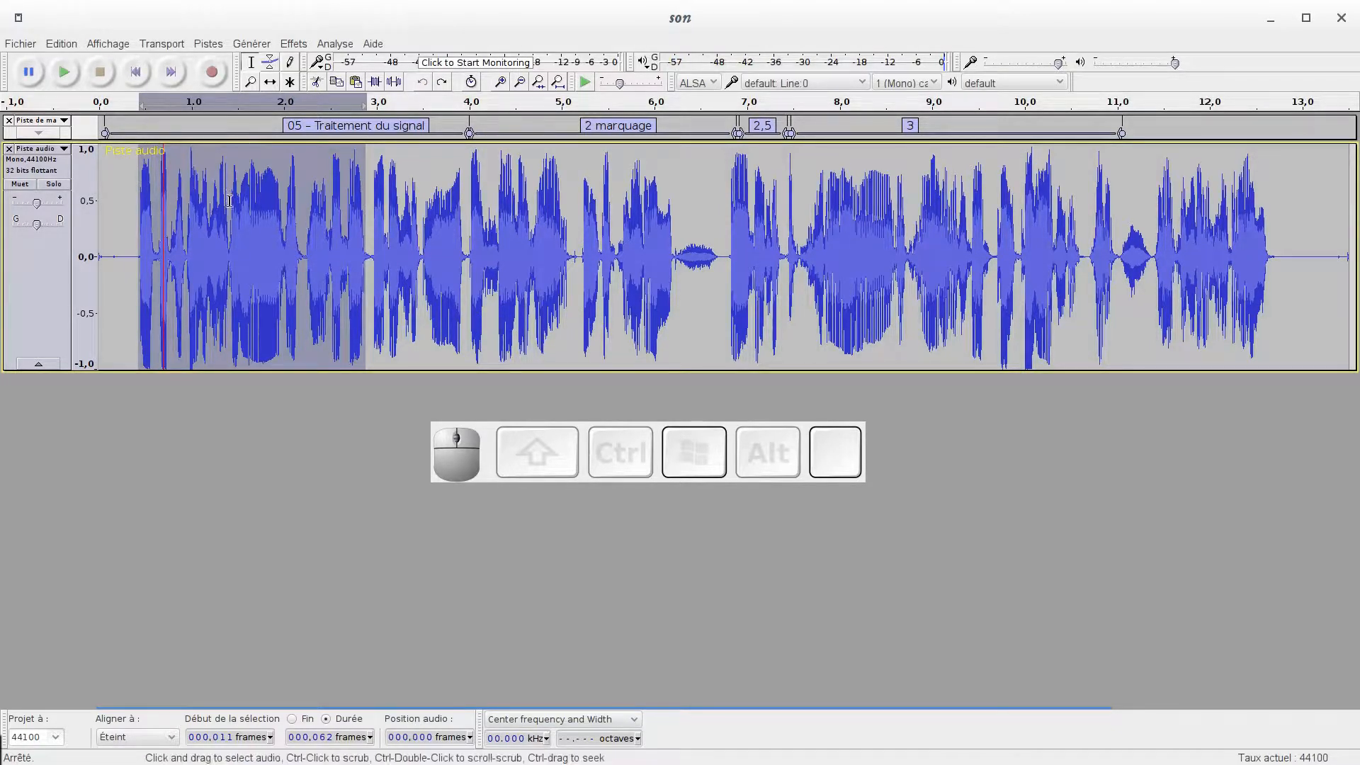
{"action": "left_click_drag", "start_coordinate": [374, 216], "coordinate": [402, 216]}
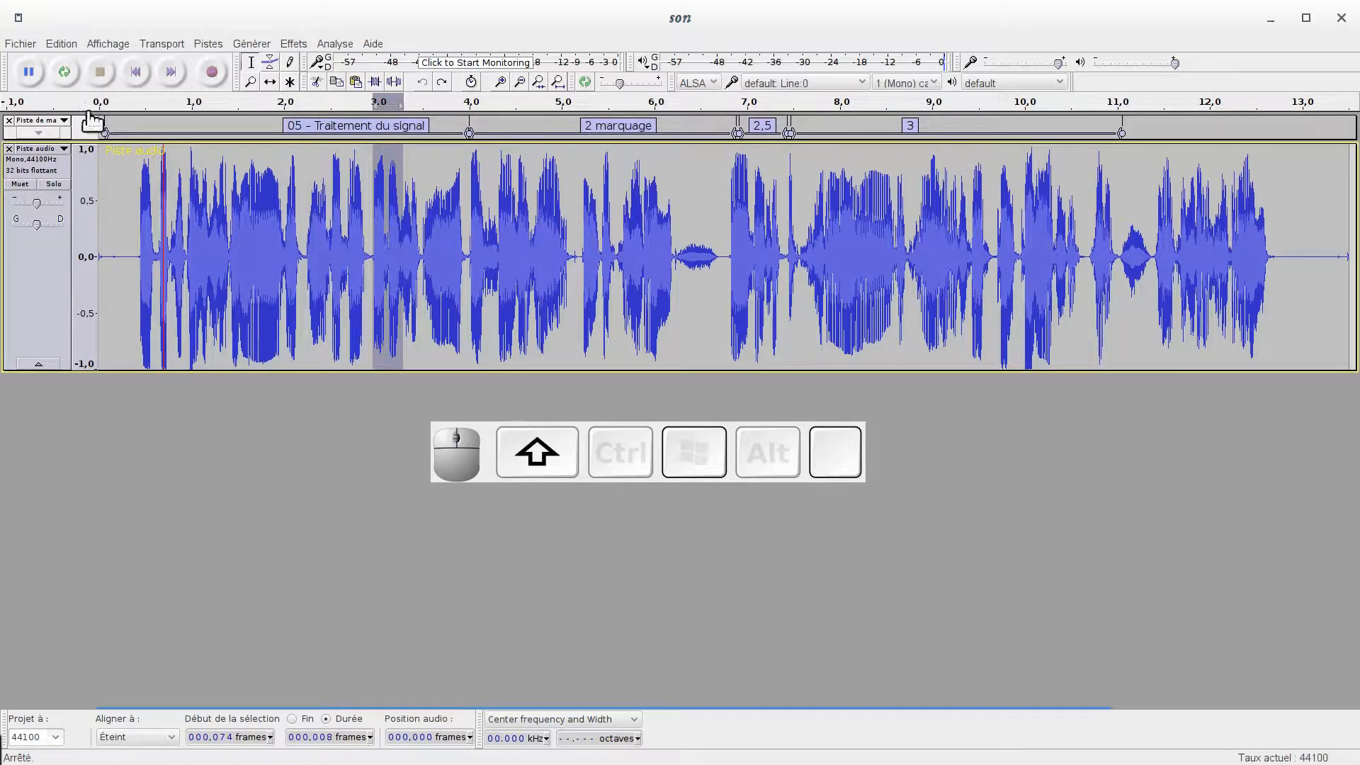
{"action": "left_click", "coordinate": [105, 133], "text": "shift"}
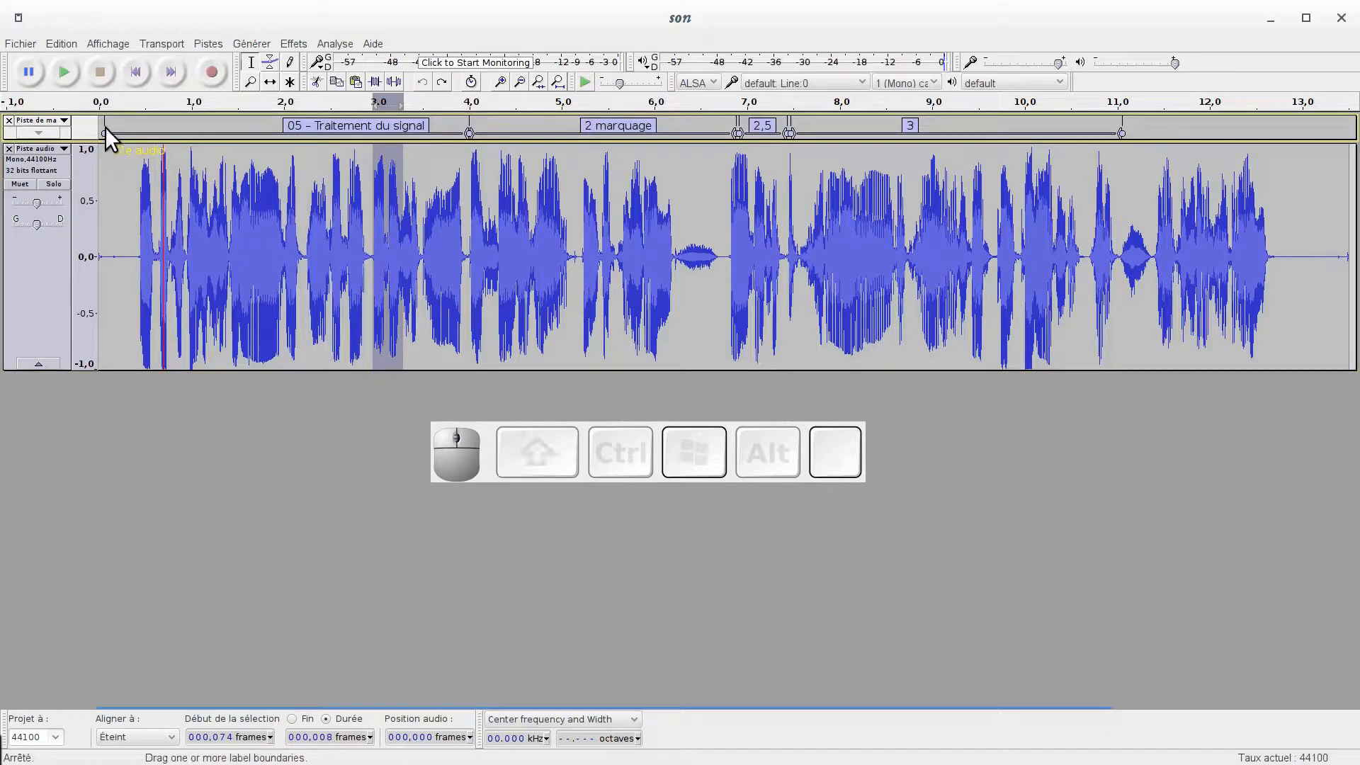
{"action": "left_click", "coordinate": [104, 126], "text": "shift"}
{"action": "left_click", "coordinate": [62, 73], "text": "shift"}
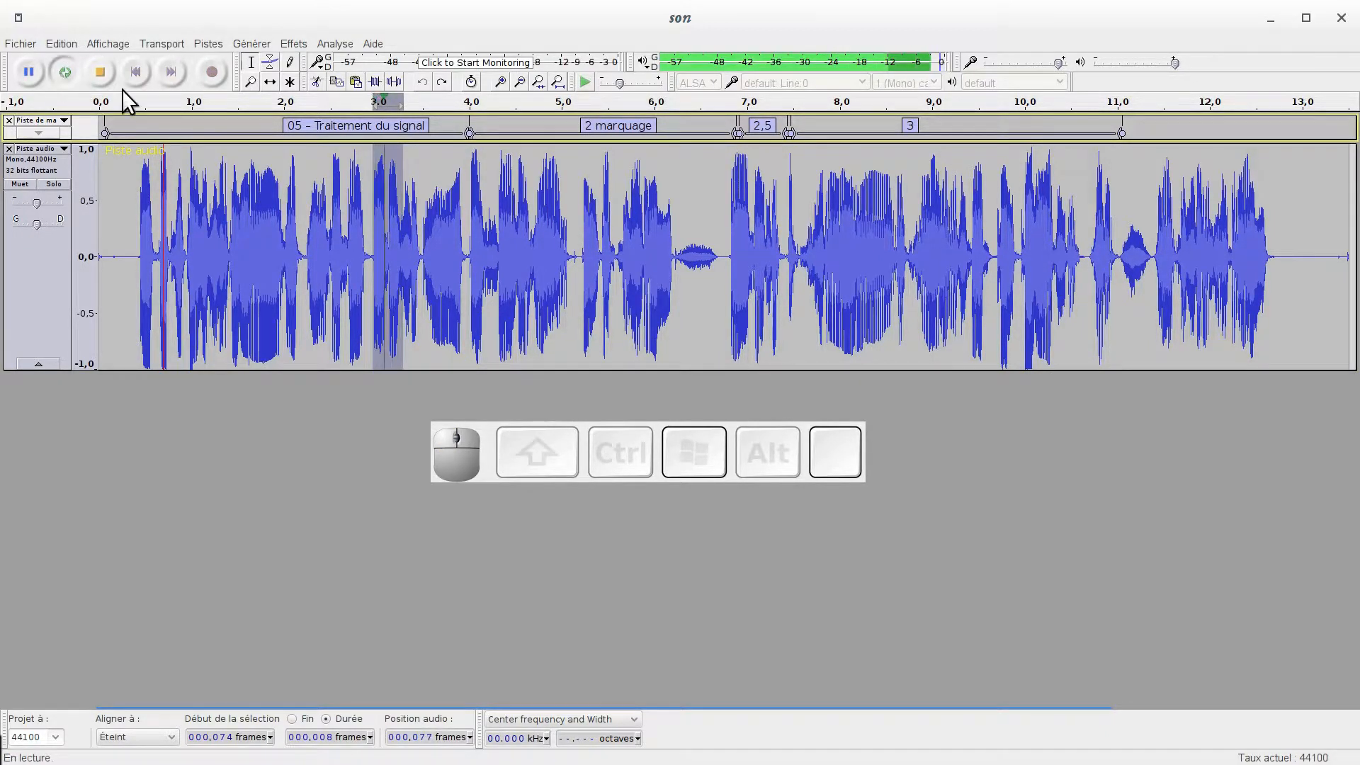
{"action": "left_click", "coordinate": [64, 74]}
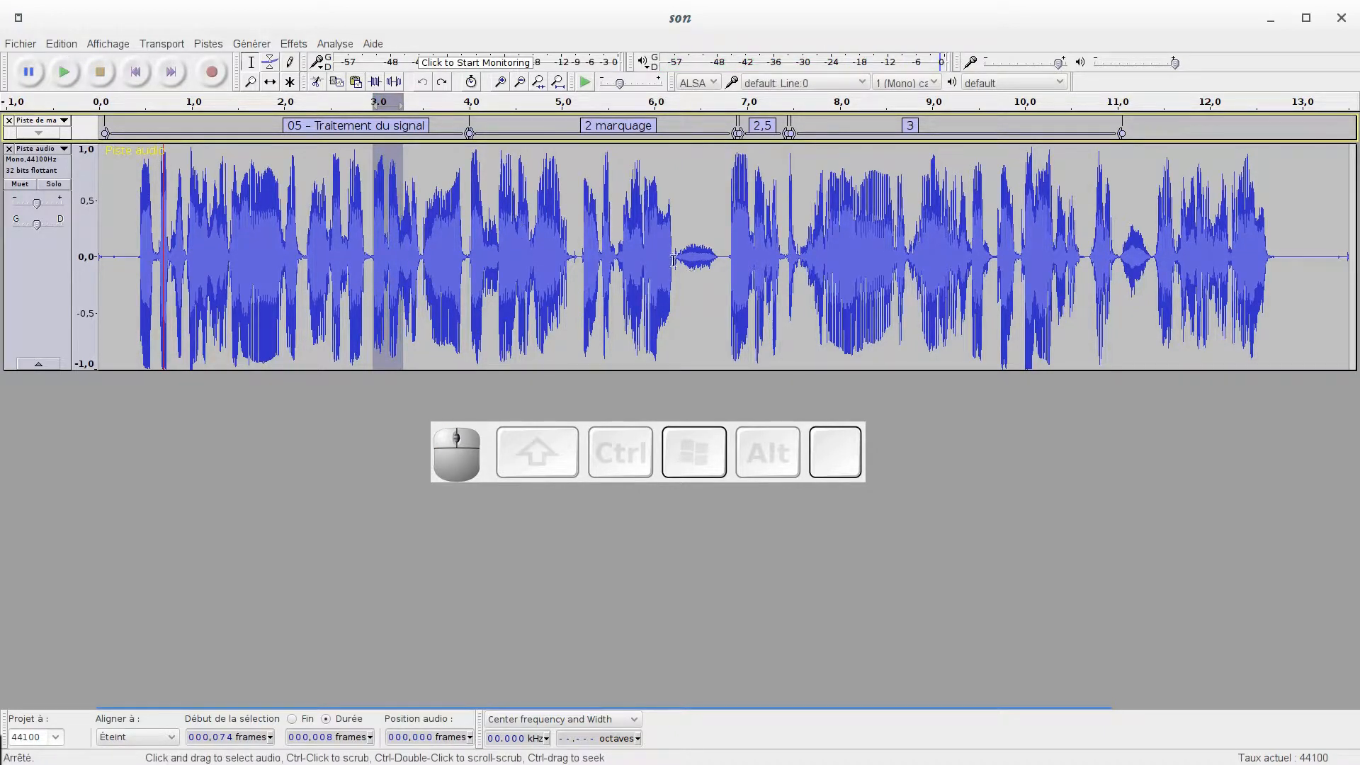
Select the quiet hesitation sound between about 6.2 and 6.7 s and listen to it.
{"action": "left_click_drag", "start_coordinate": [674, 259], "coordinate": [708, 267]}
{"action": "key", "text": "space"}
{"action": "key", "text": "space"}
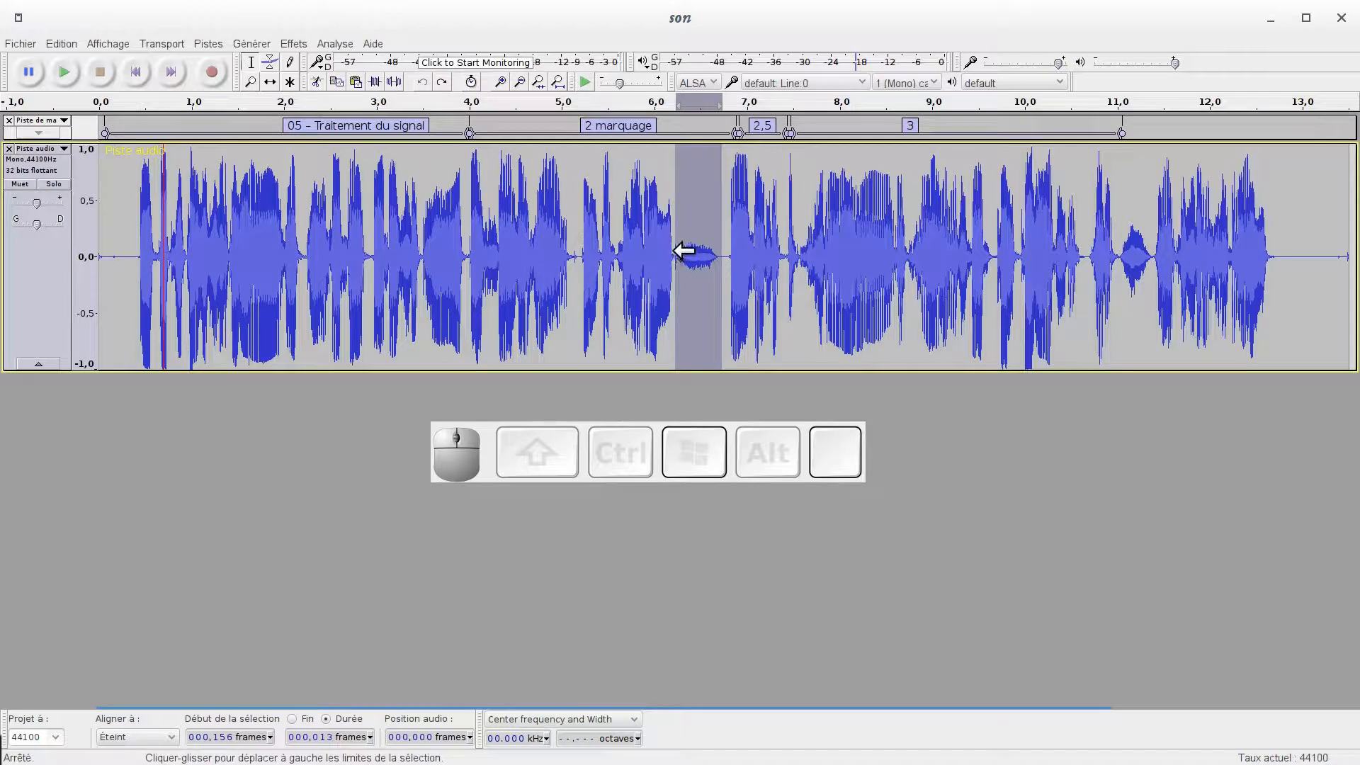
Select the whole quiet hesitation sound precisely, from about 6.21 to 6.80 s in the audio track.
{"action": "scroll", "coordinate": [687, 257], "scroll_direction": "up", "scroll_amount": 1}
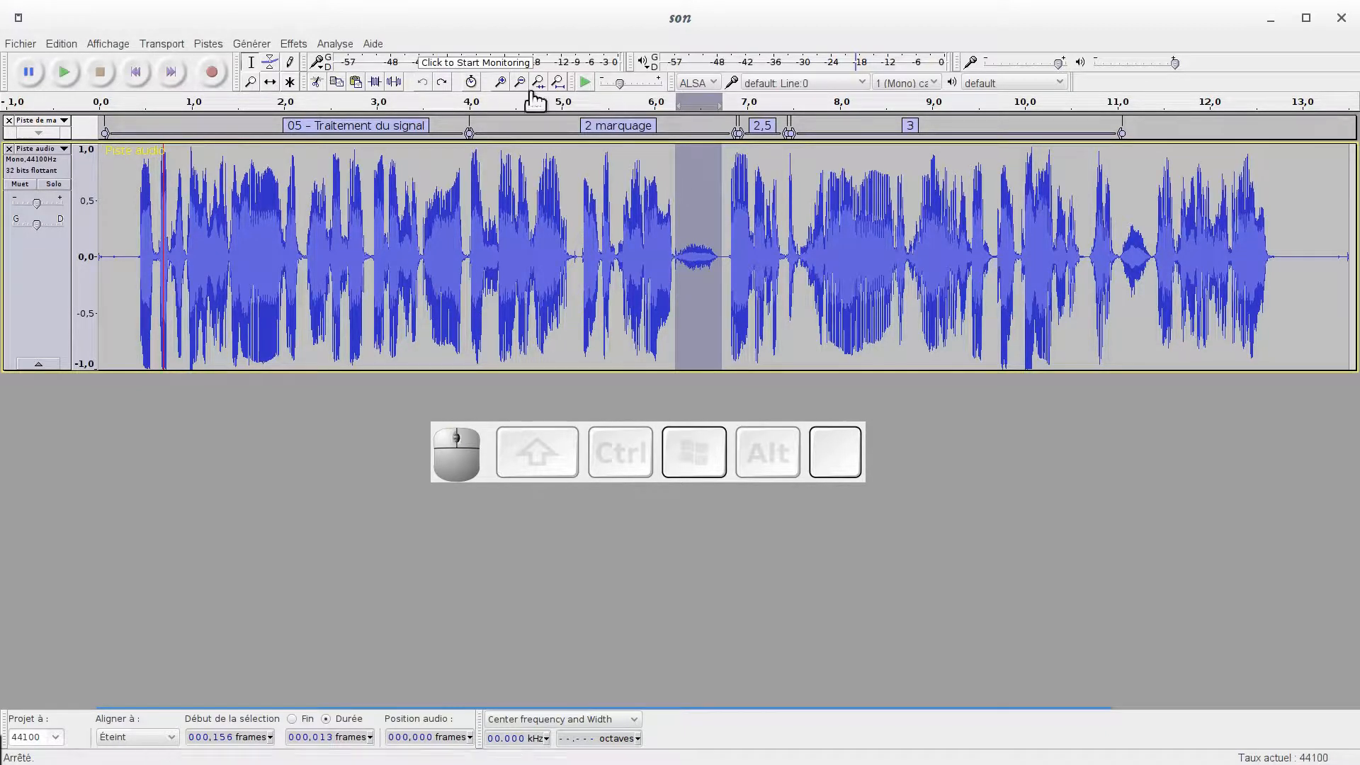
{"action": "left_click", "coordinate": [500, 82]}
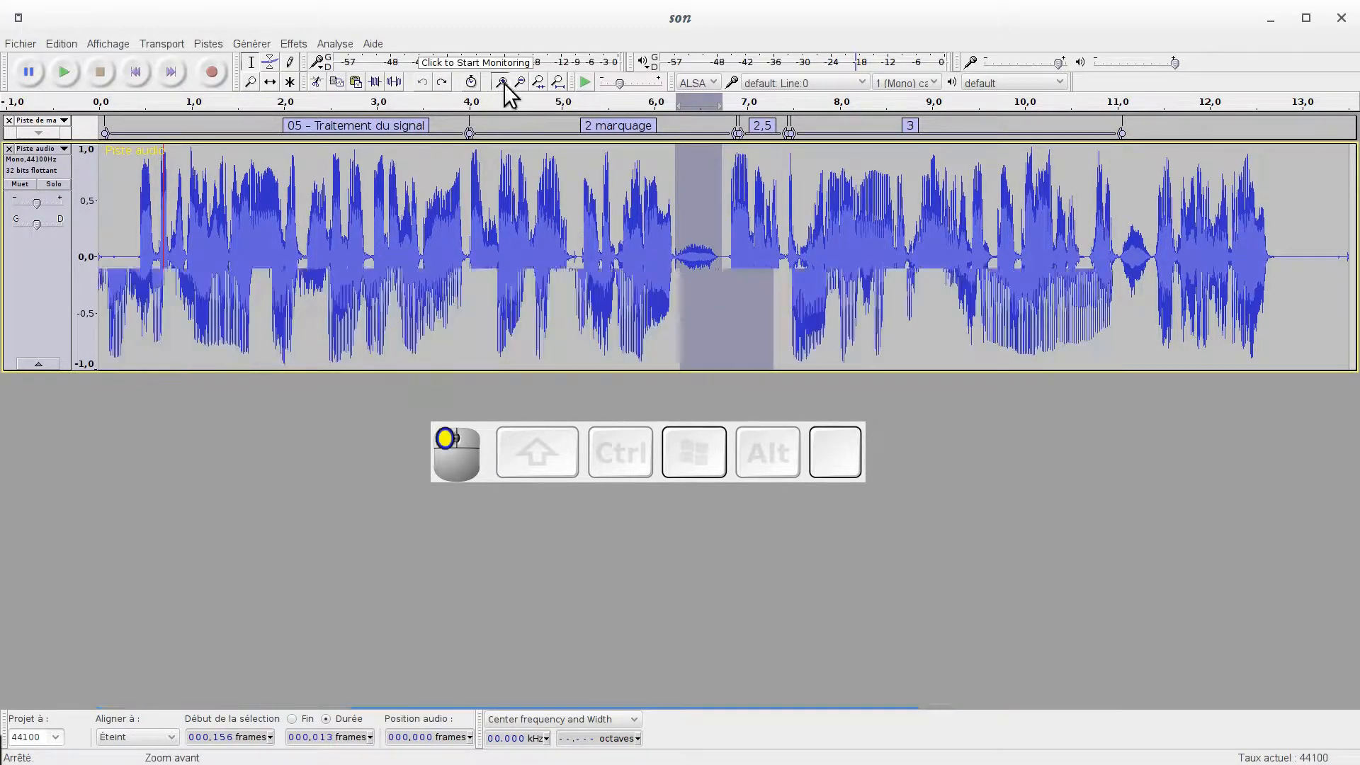
{"action": "left_click", "coordinate": [500, 82]}
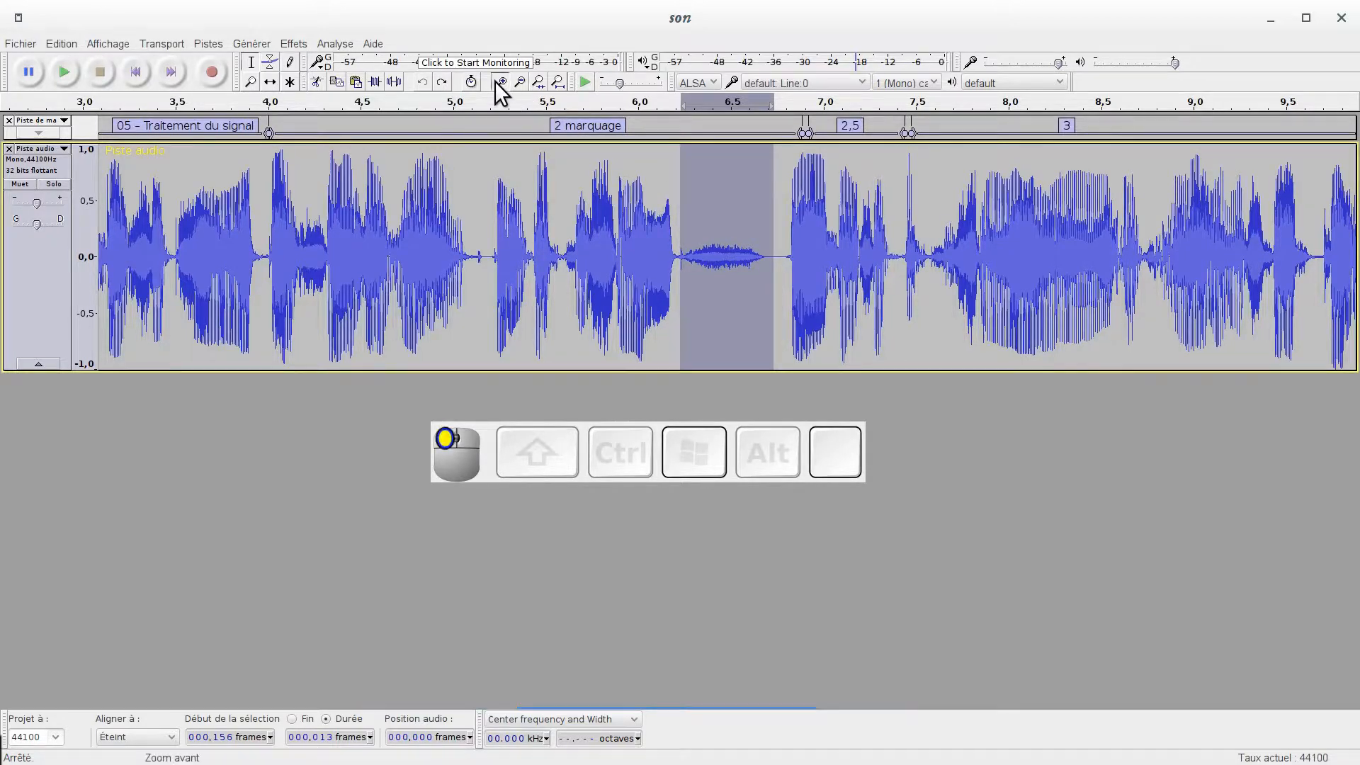
{"action": "left_click", "coordinate": [496, 80]}
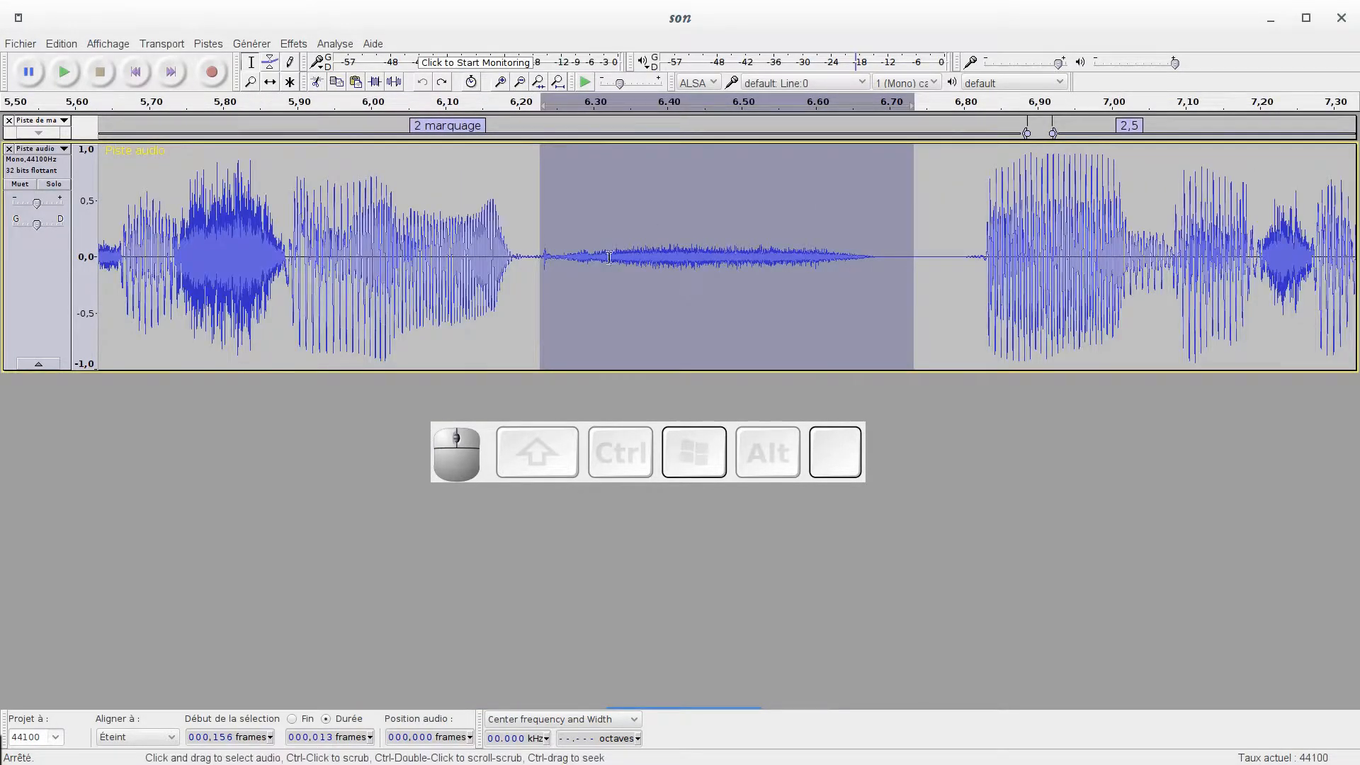
{"action": "left_click_drag", "start_coordinate": [526, 253], "coordinate": [967, 286]}
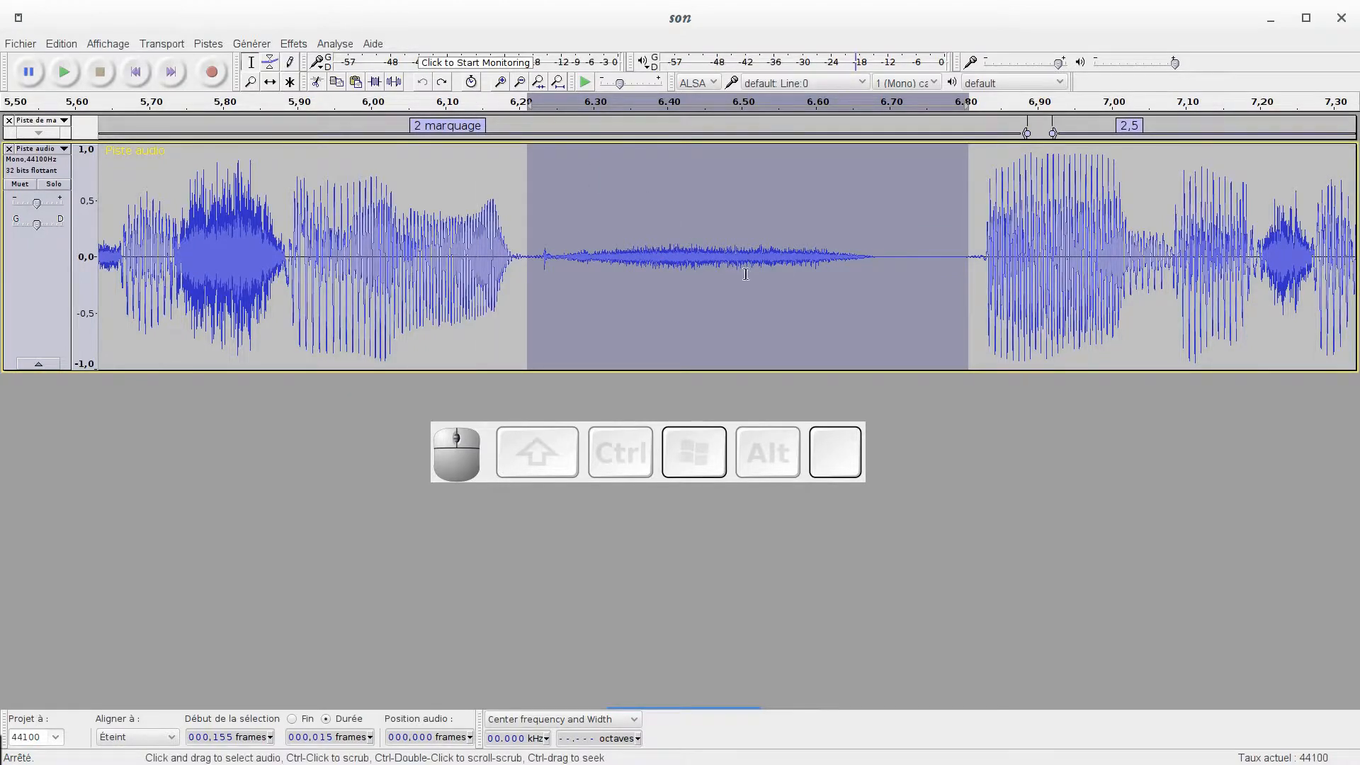
Delete the selected hesitation sound and undo the deletion.
{"action": "key", "text": "Delete"}
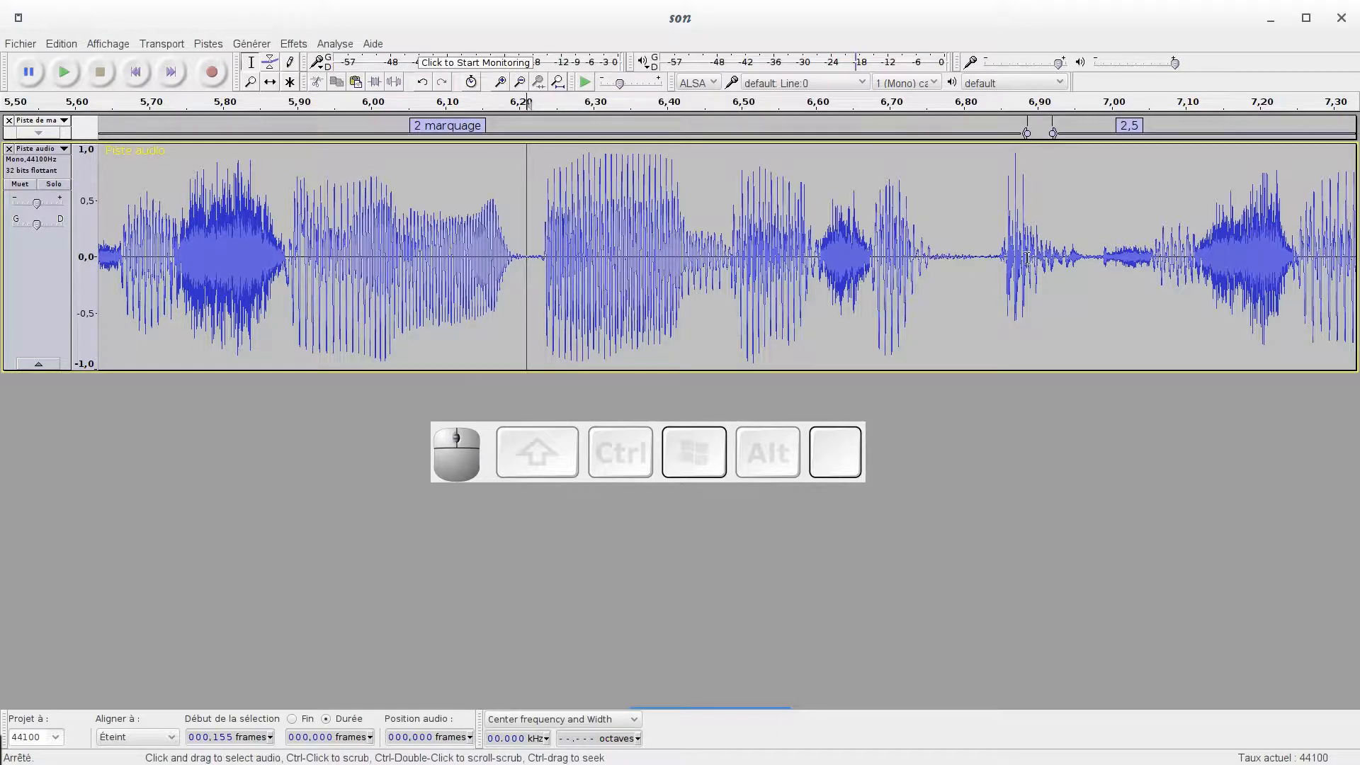
{"action": "key", "text": "ctrl"}
{"action": "left_click", "coordinate": [71, 43]}
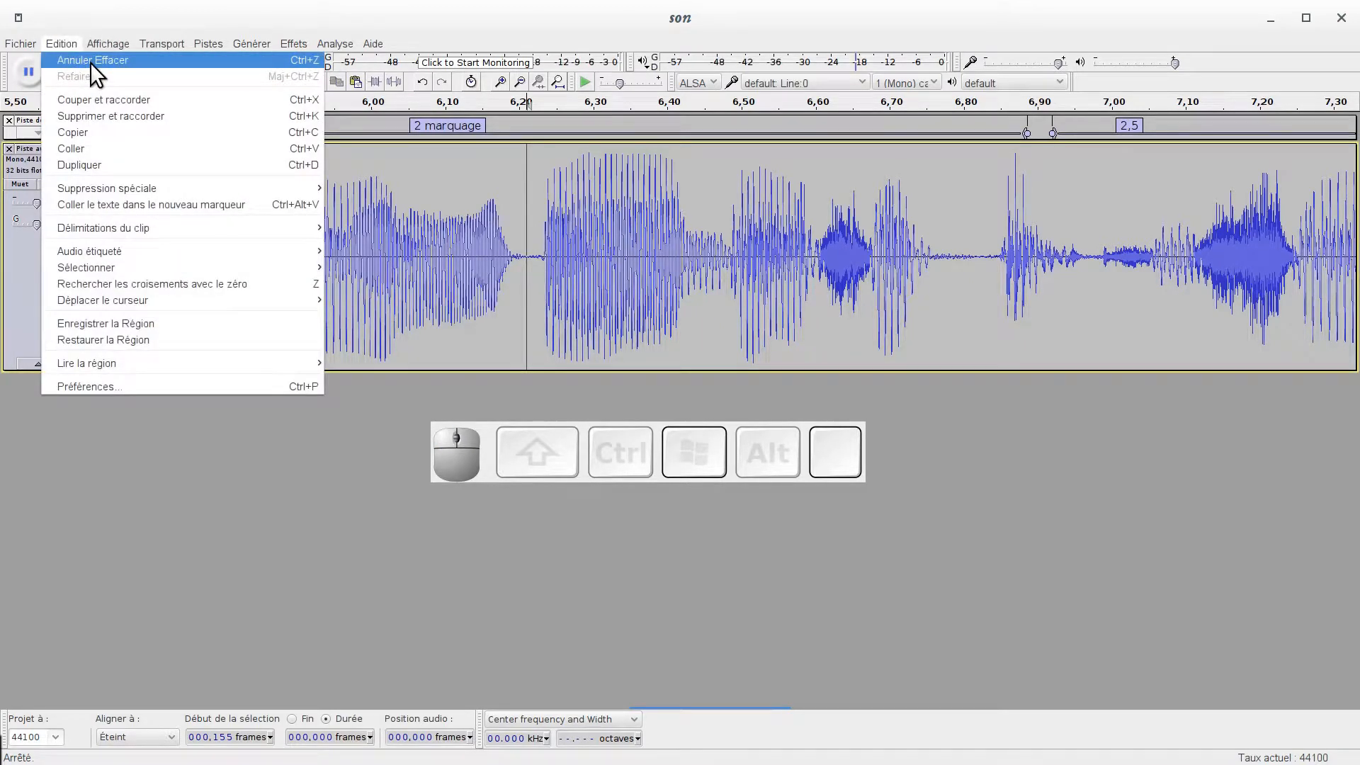
{"action": "left_click", "coordinate": [299, 64]}
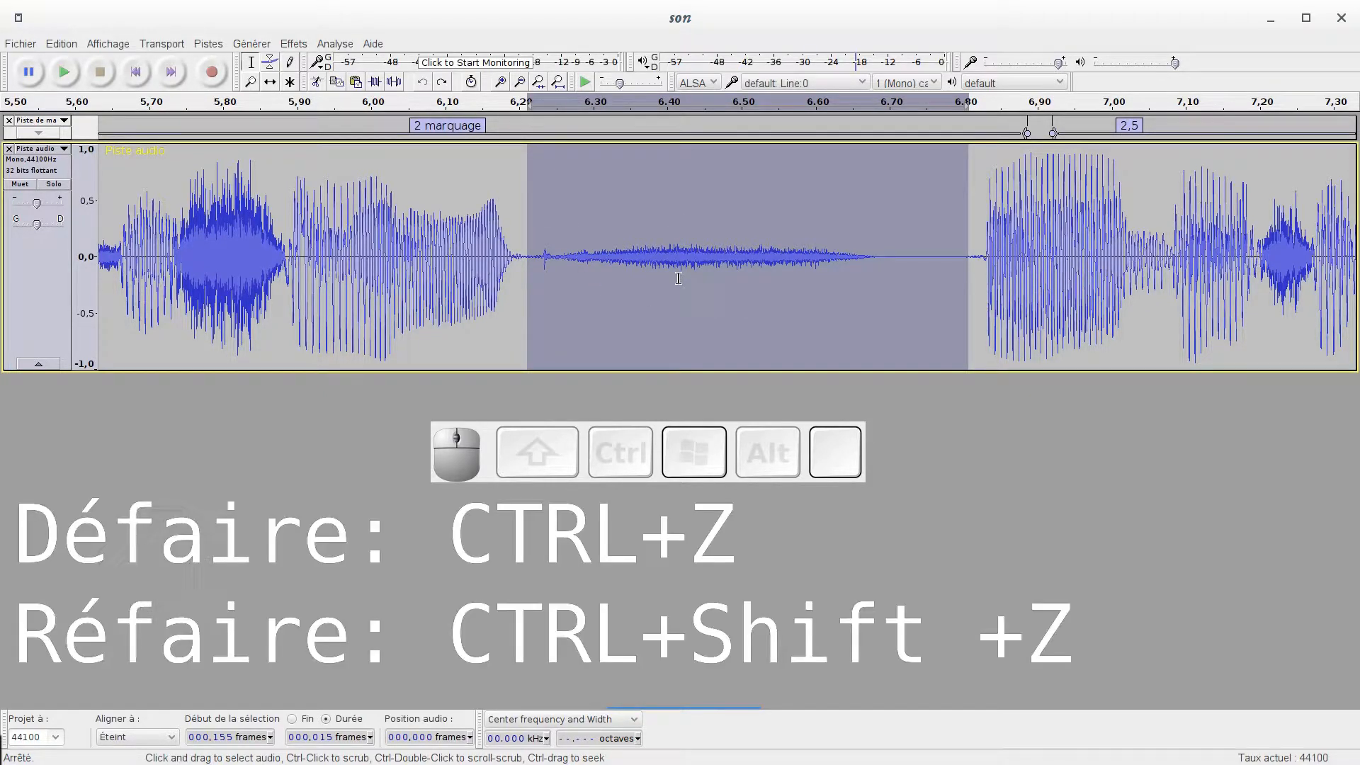
Redo the deletion of the hesitation sound and undo it again.
{"action": "key", "text": "ctrl"}
{"action": "key", "text": "ctrl+z"}
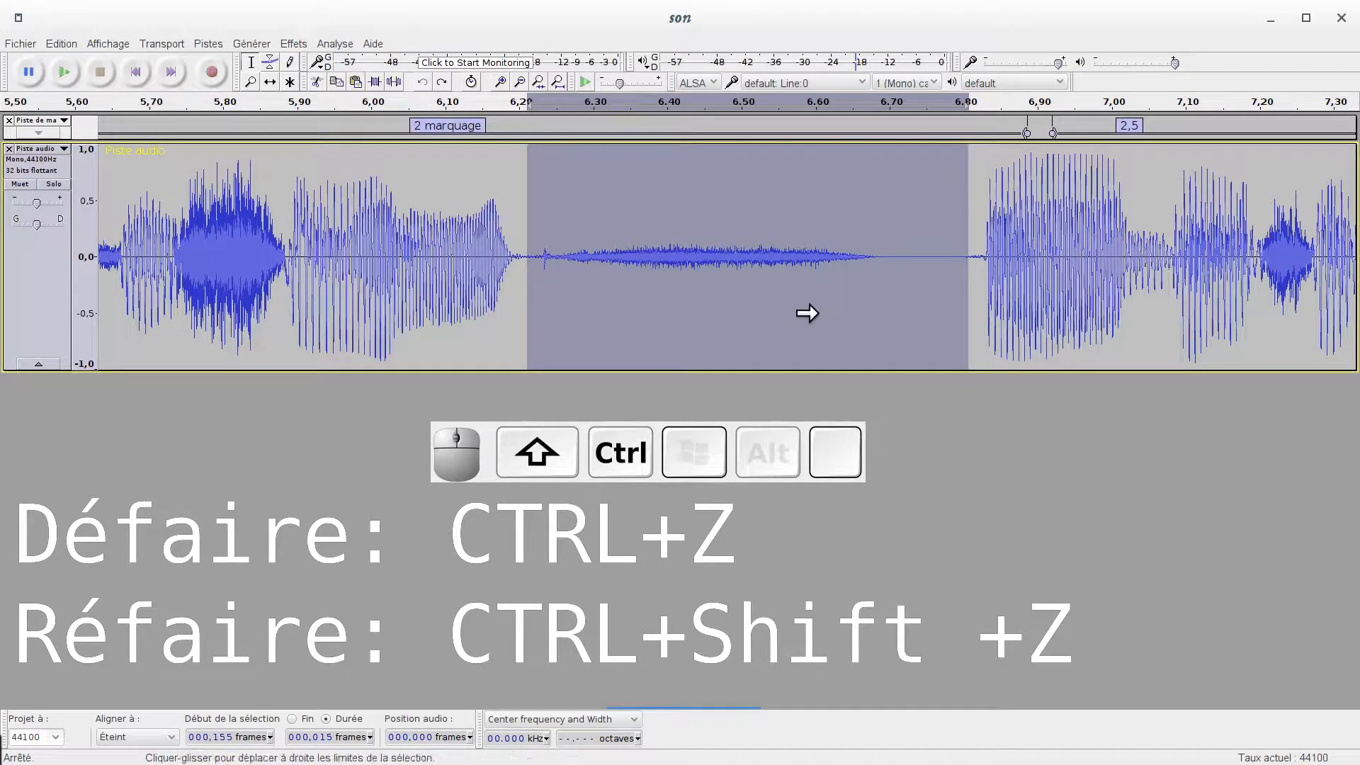
{"action": "key", "text": "ctrl+shift+z"}
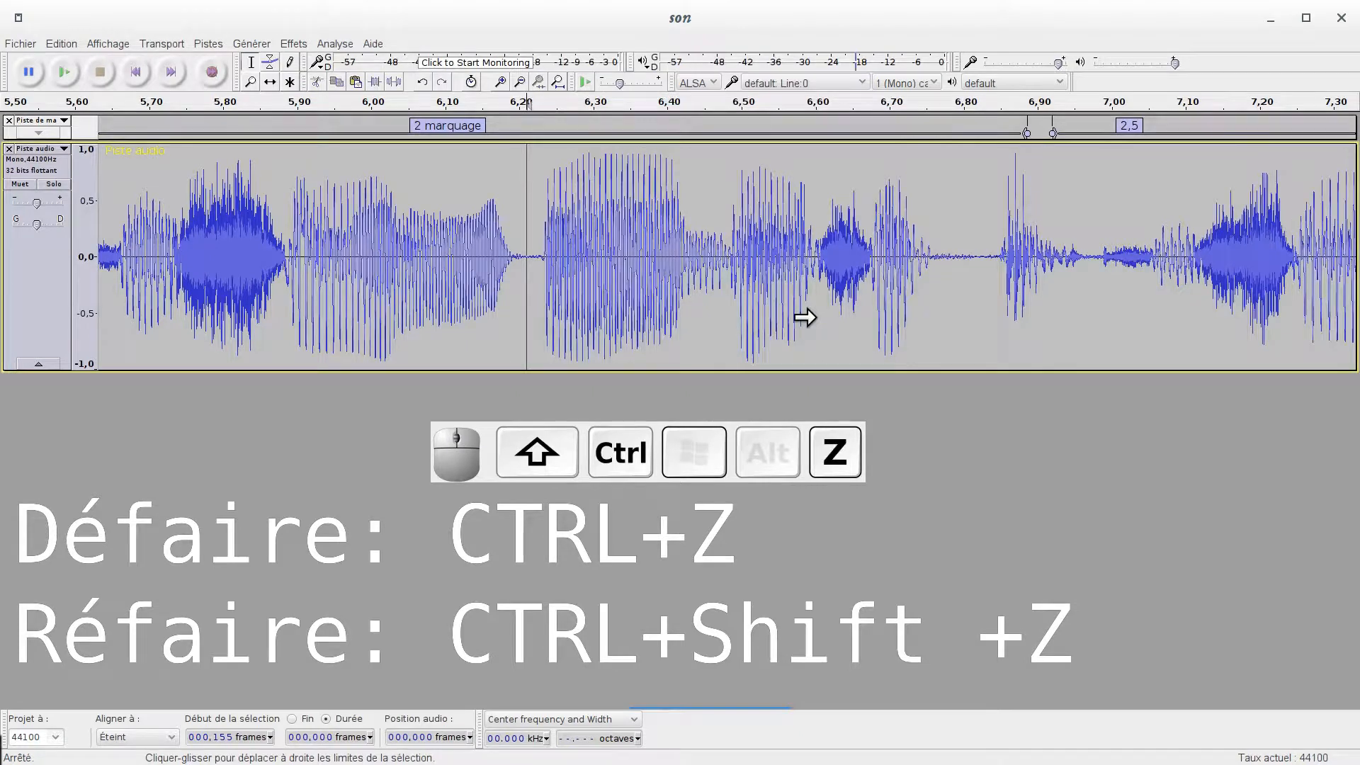
{"action": "key", "text": "ctrl+shift+z"}
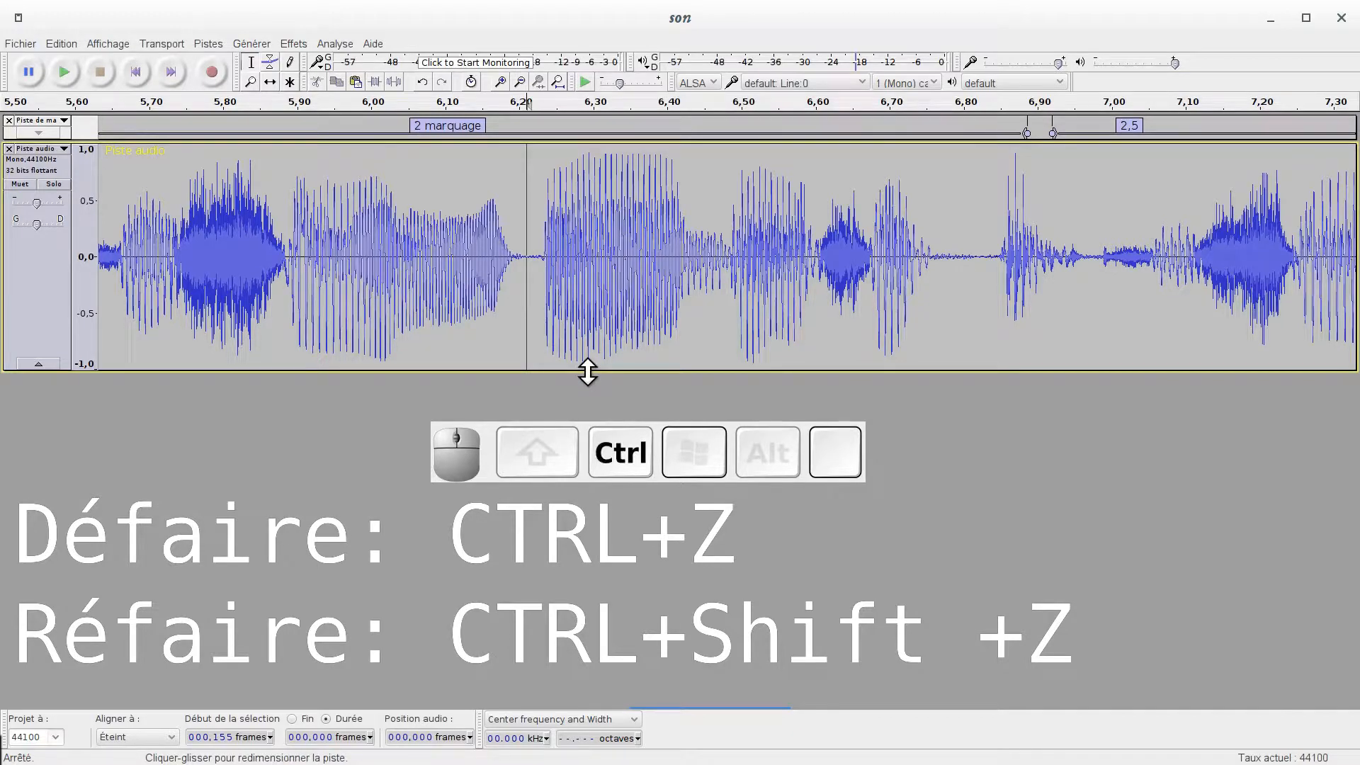
{"action": "key", "text": "ctrl+z"}
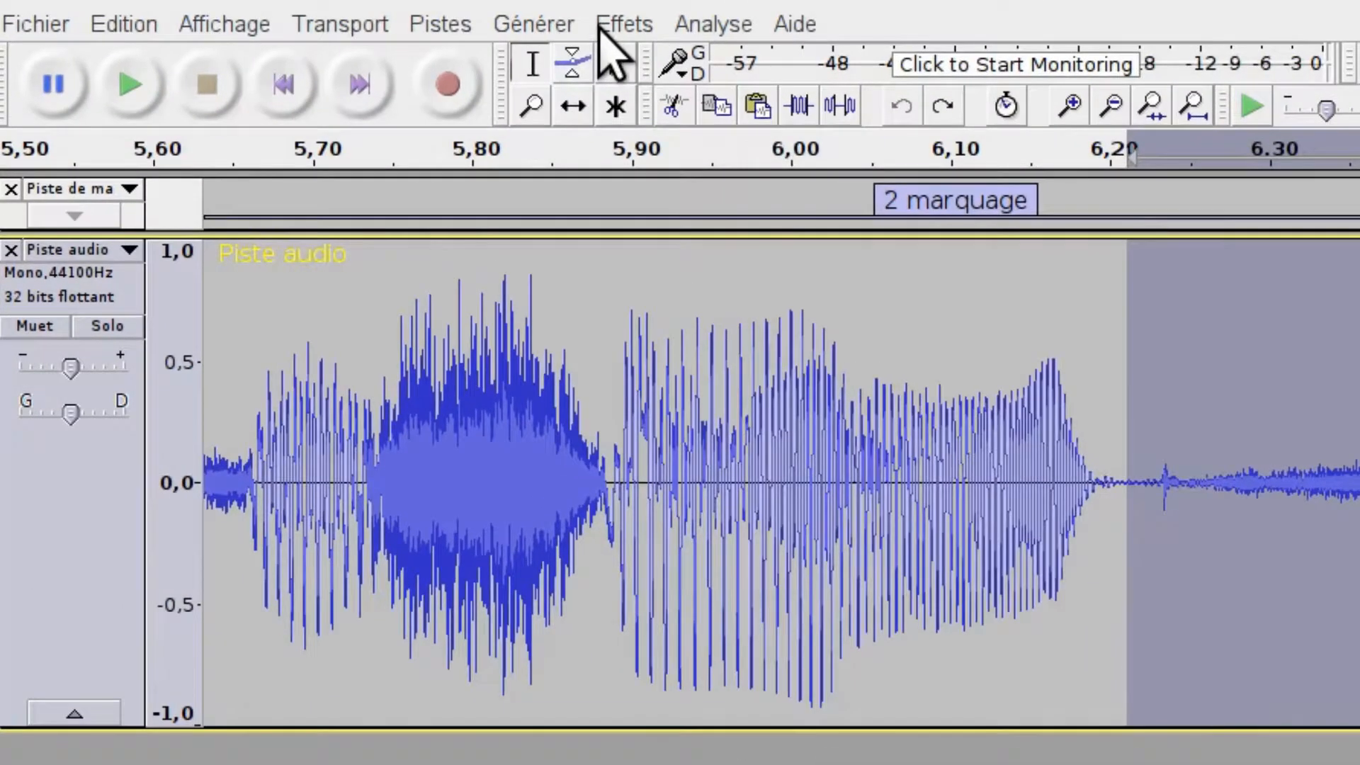
Replace the selected hesitation sound with generated silence lasting 0.597 s.
{"action": "left_click", "coordinate": [427, 22]}
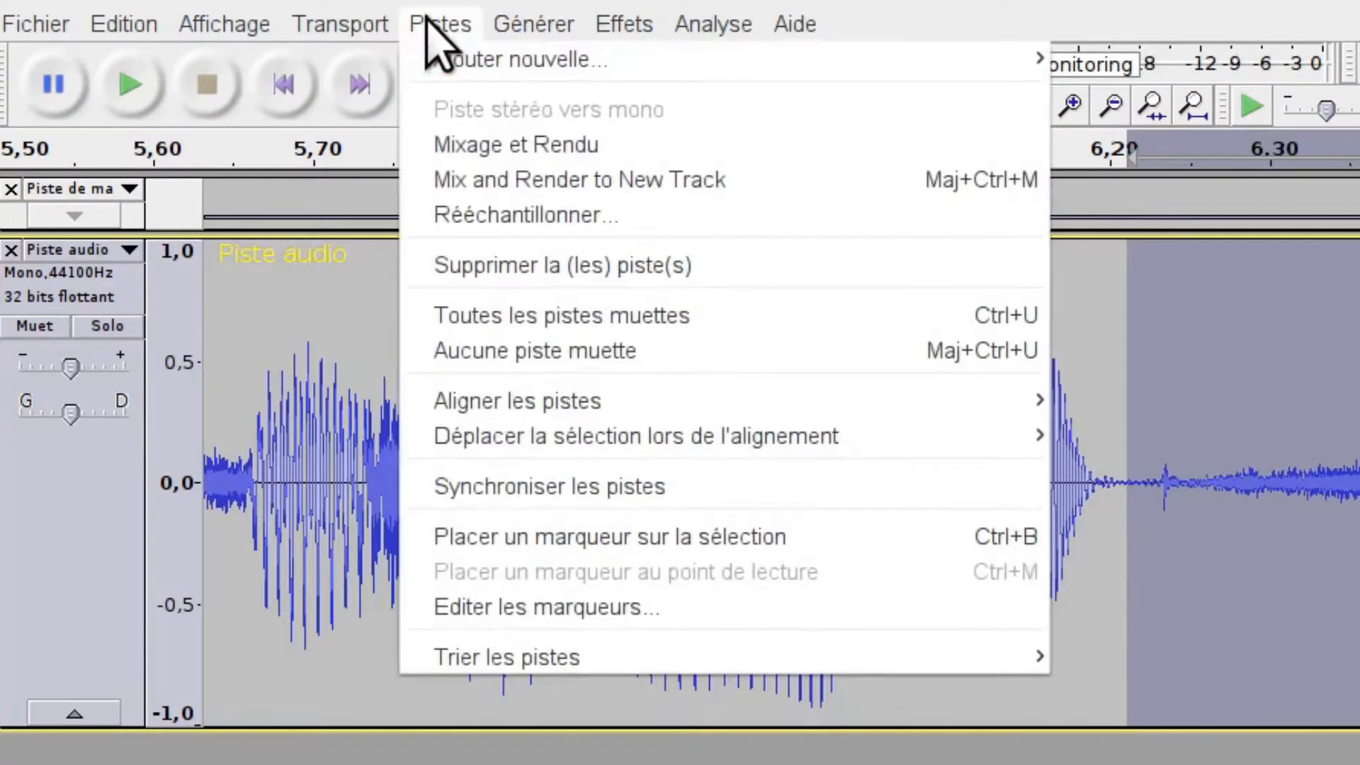
{"action": "mouse_move", "coordinate": [455, 71]}
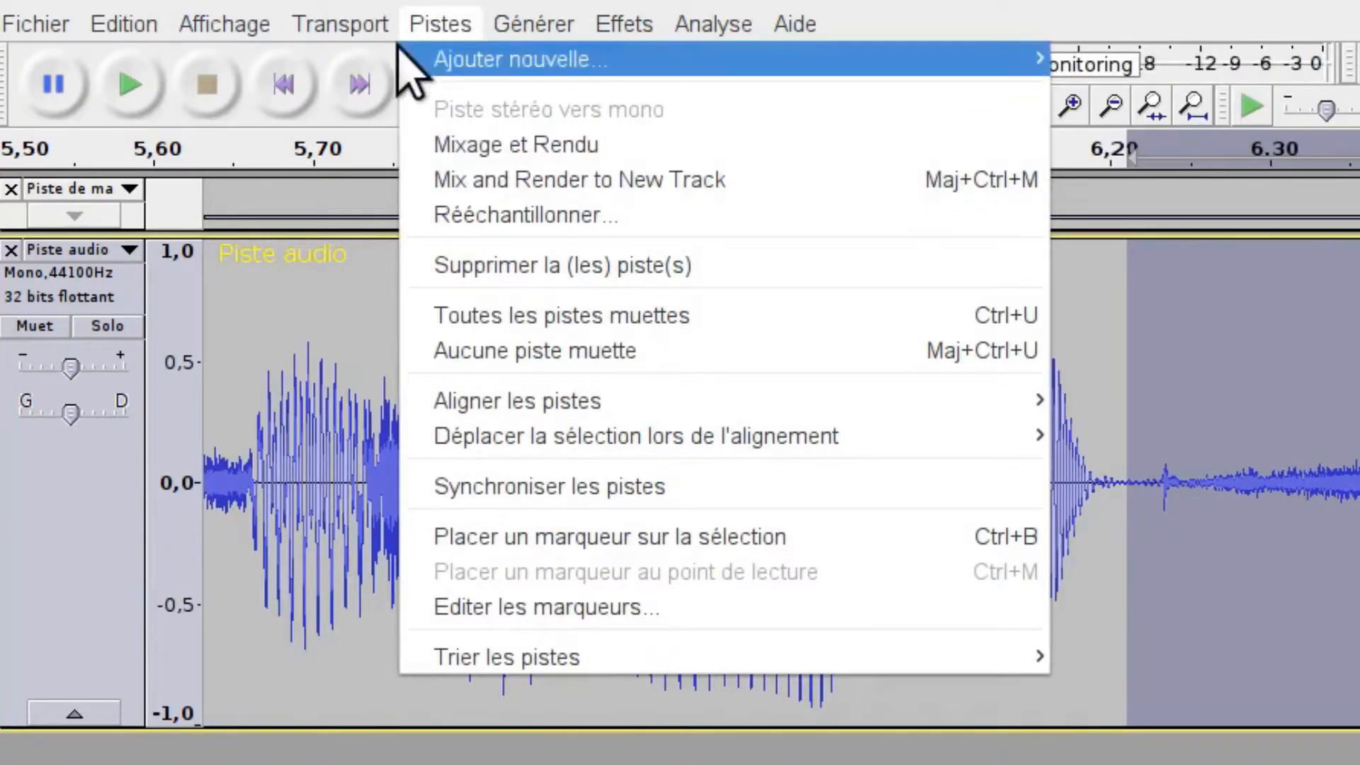
{"action": "mouse_move", "coordinate": [615, 29]}
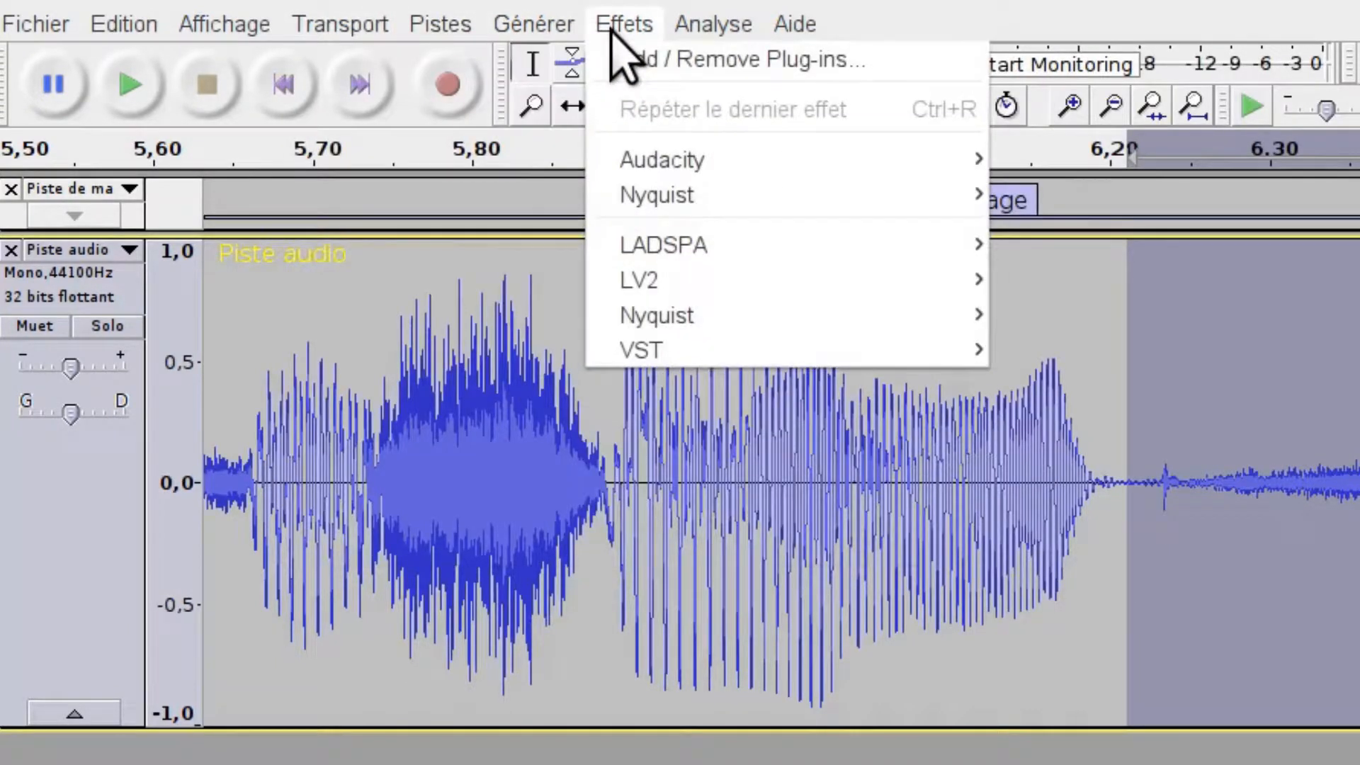
{"action": "mouse_move", "coordinate": [549, 32]}
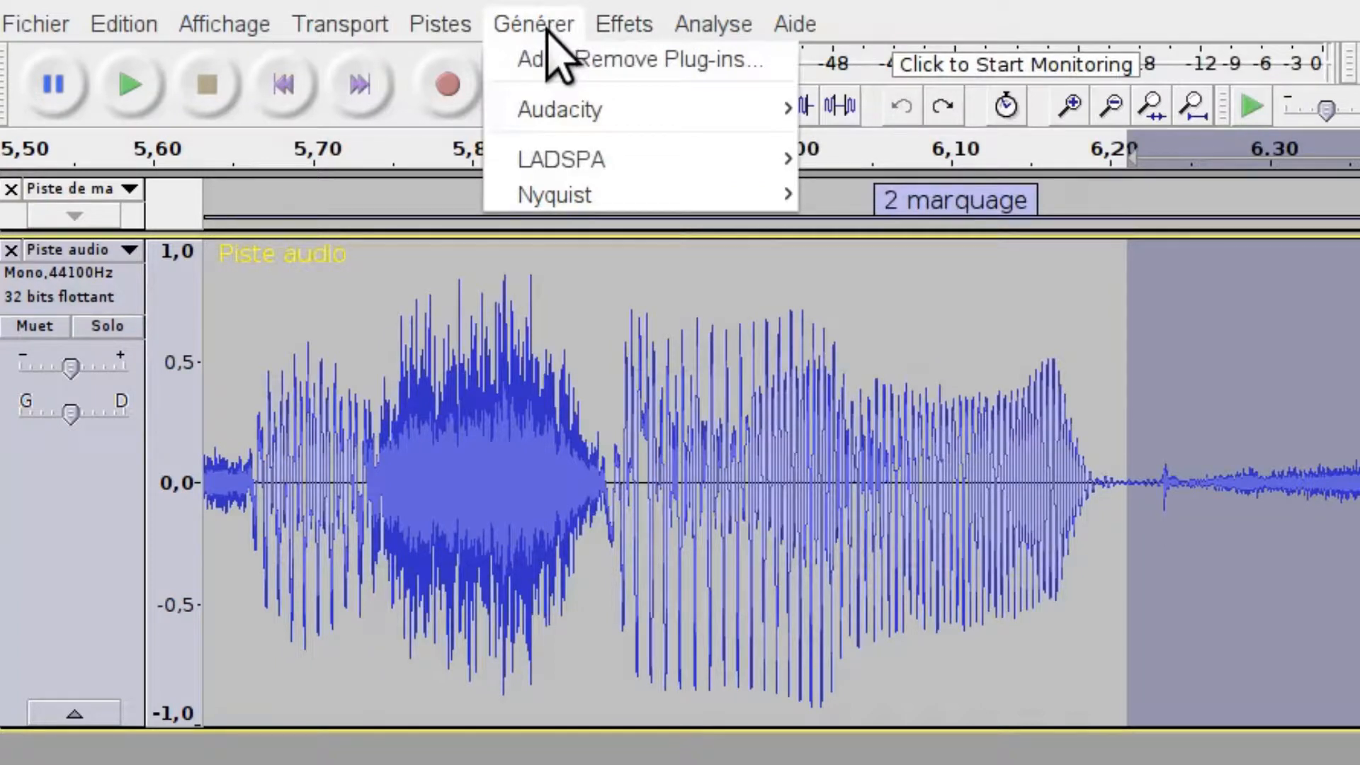
{"action": "mouse_move", "coordinate": [556, 136]}
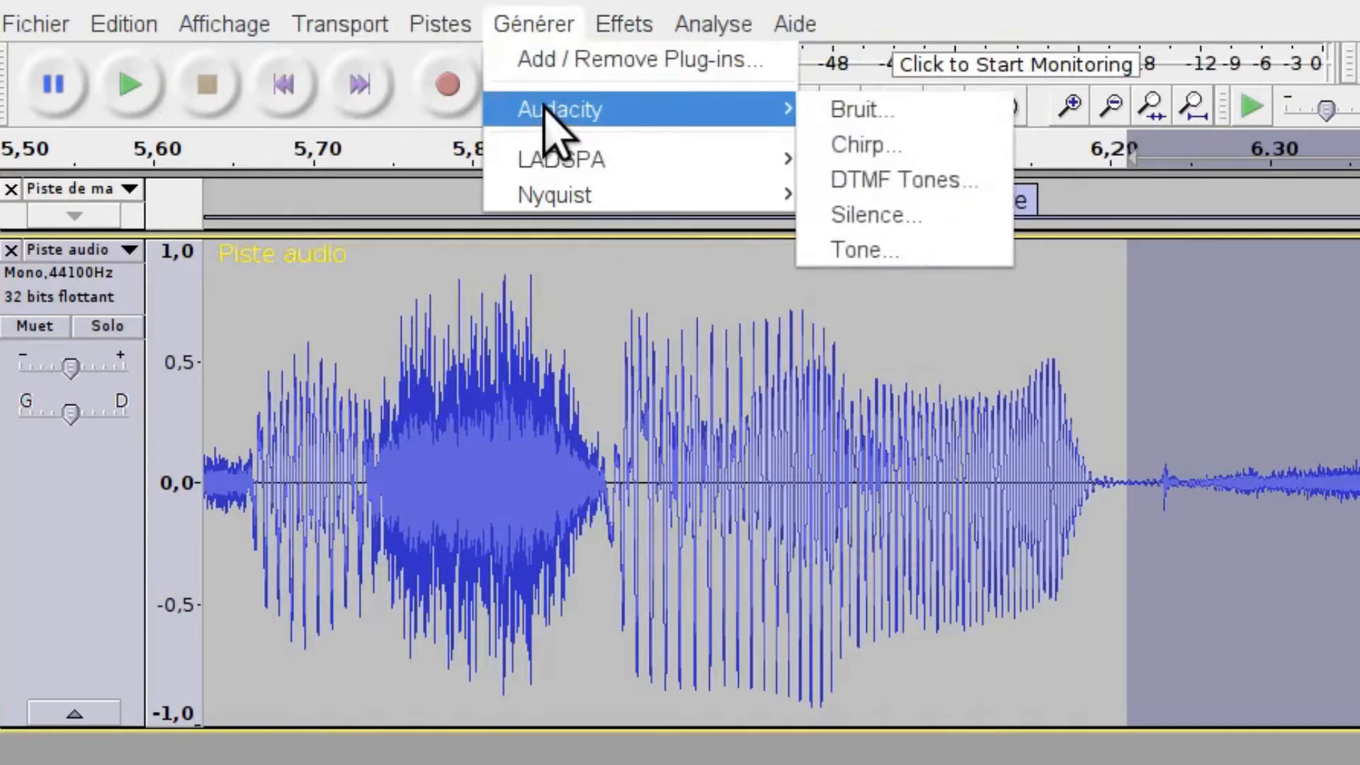
{"action": "left_click", "coordinate": [868, 225]}
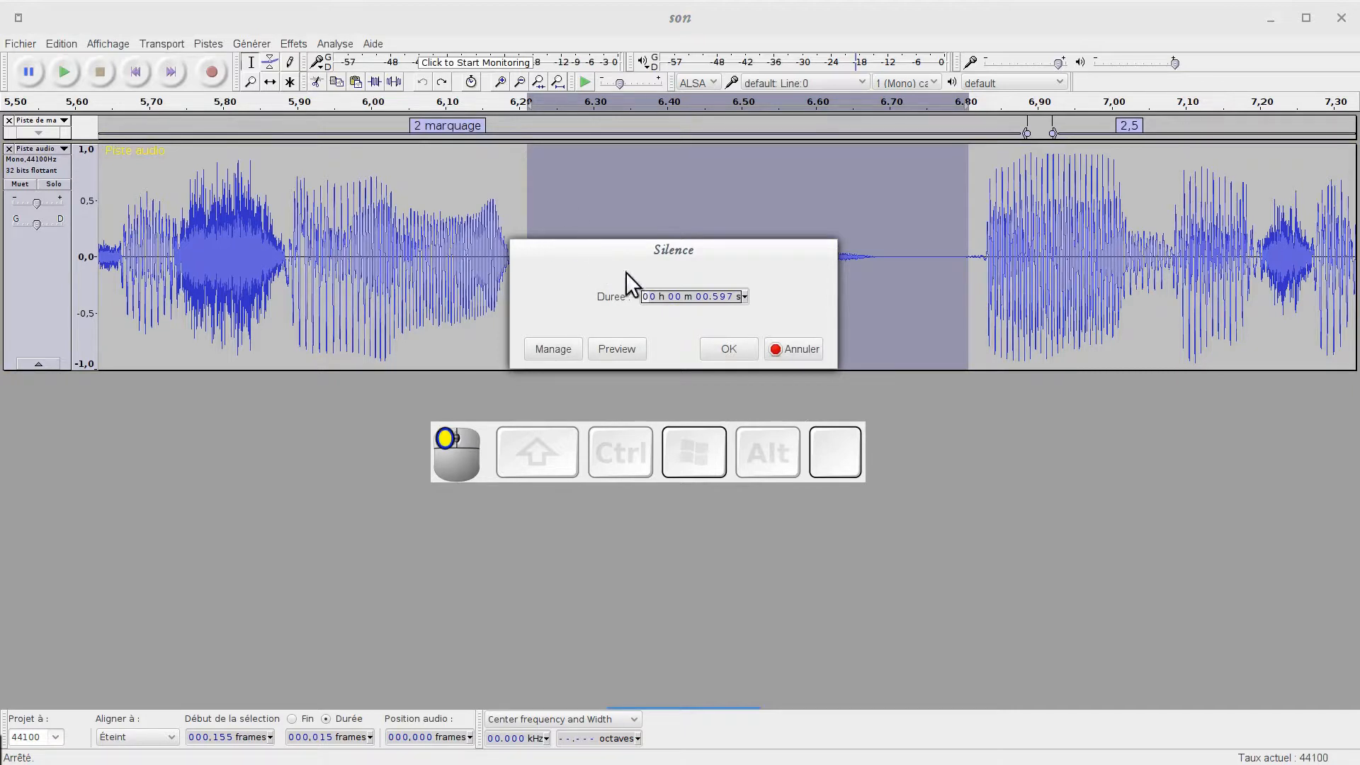
{"action": "left_click", "coordinate": [728, 344]}
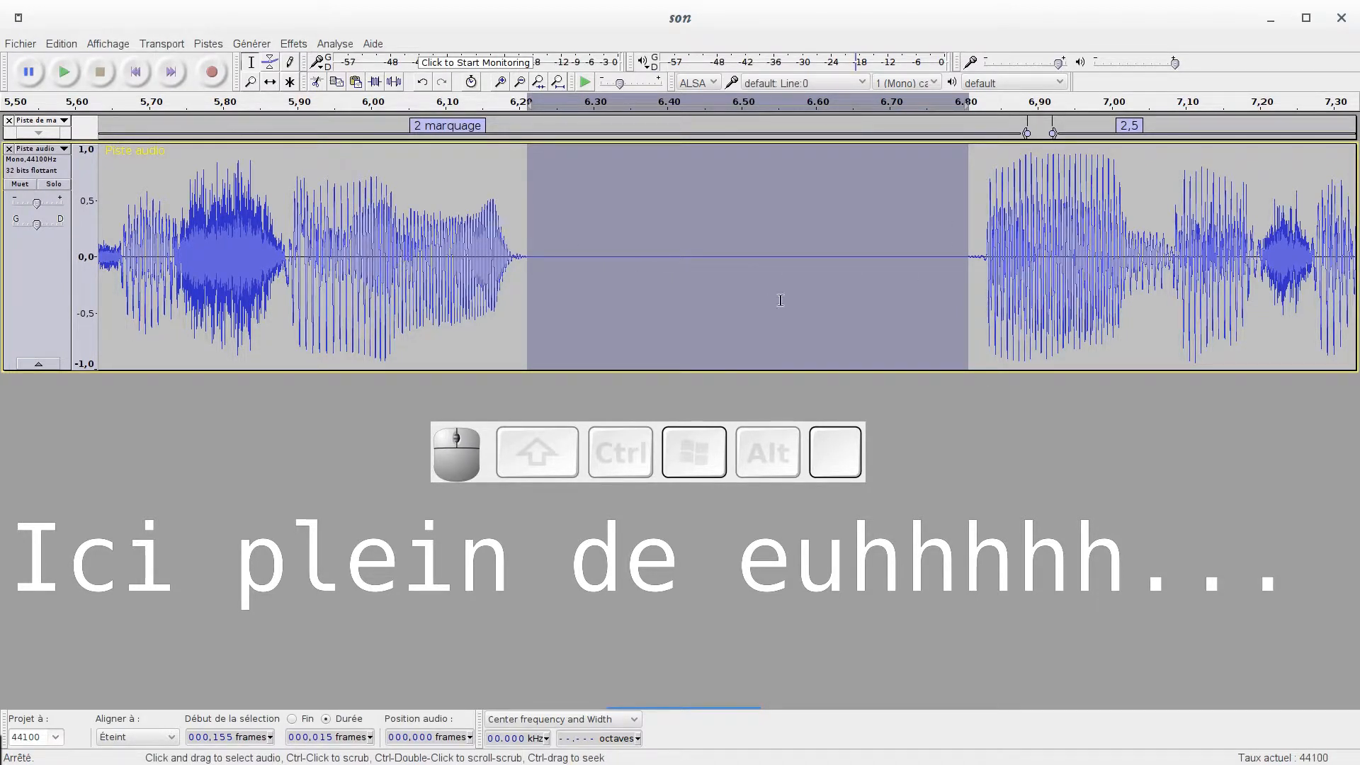
Loop-play the beginning of the recording from about 0.25 to 0.6 s.
{"action": "scroll", "coordinate": [733, 279], "scroll_direction": "down", "scroll_amount": 2, "text": "ctrl"}
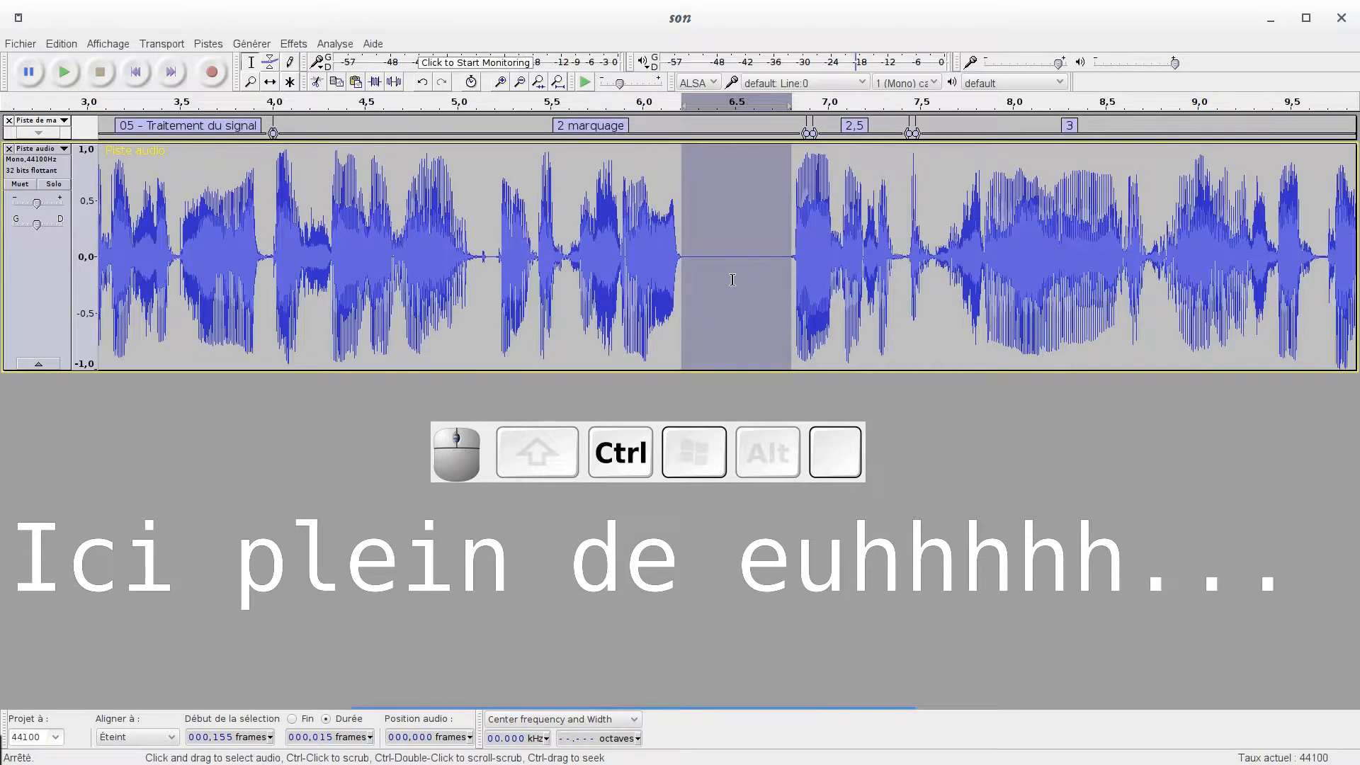
{"action": "scroll", "coordinate": [730, 279], "scroll_direction": "down", "scroll_amount": 1, "text": "ctrl"}
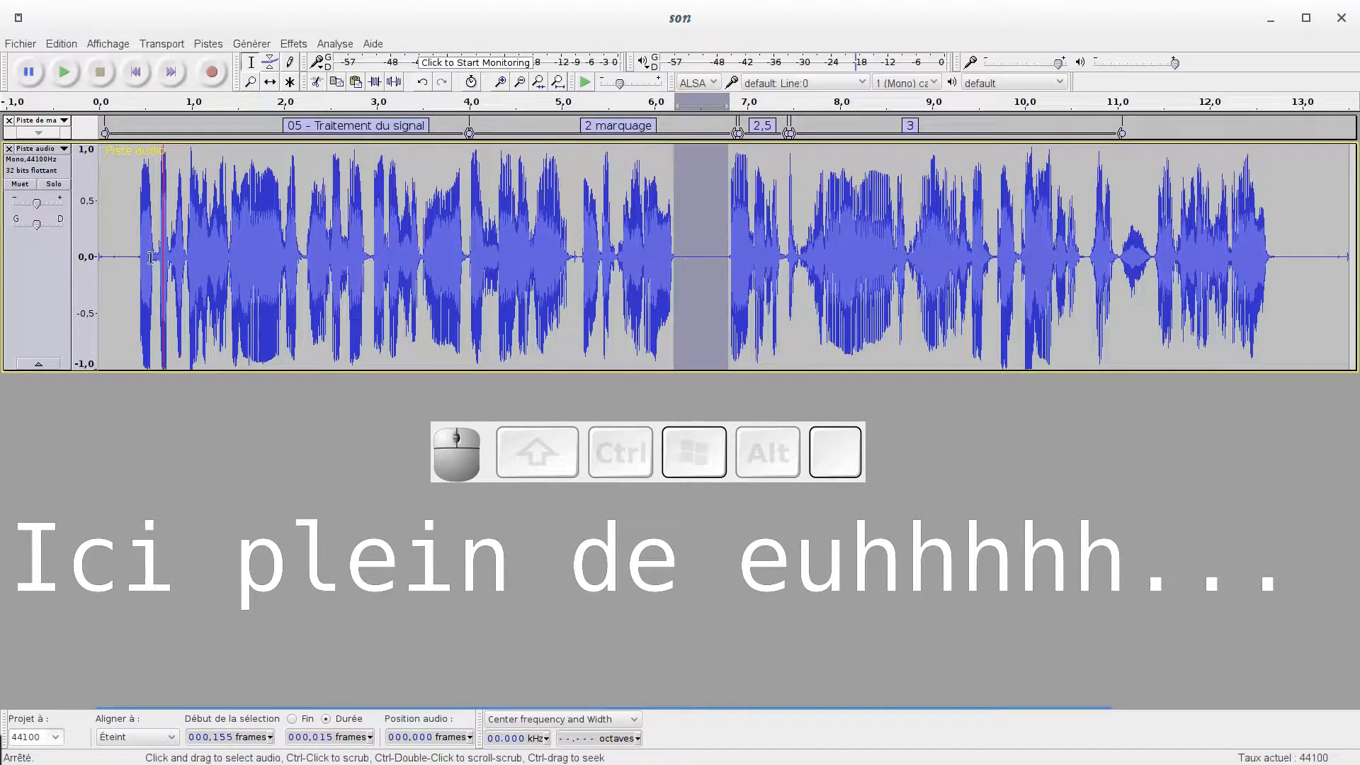
{"action": "left_click_drag", "start_coordinate": [125, 261], "coordinate": [158, 258]}
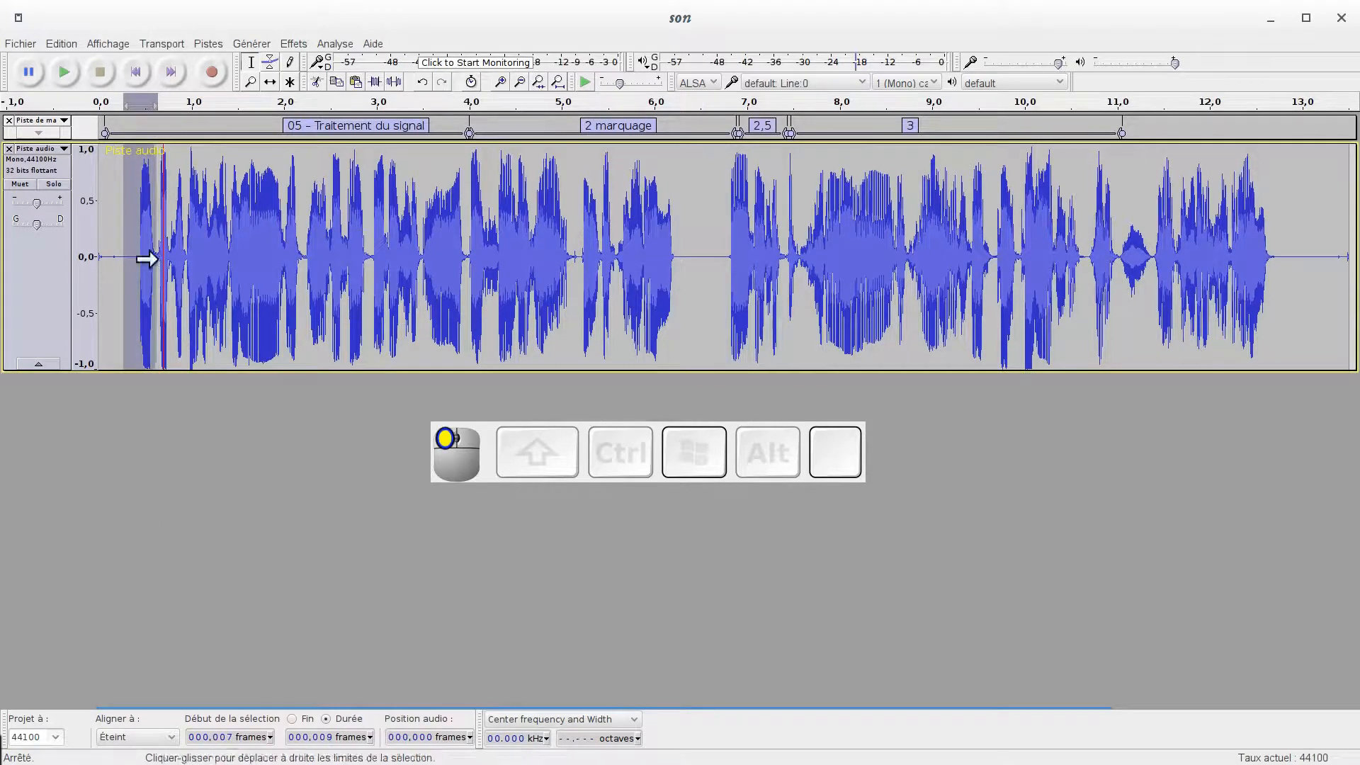
{"action": "left_click", "coordinate": [66, 69], "text": "shift"}
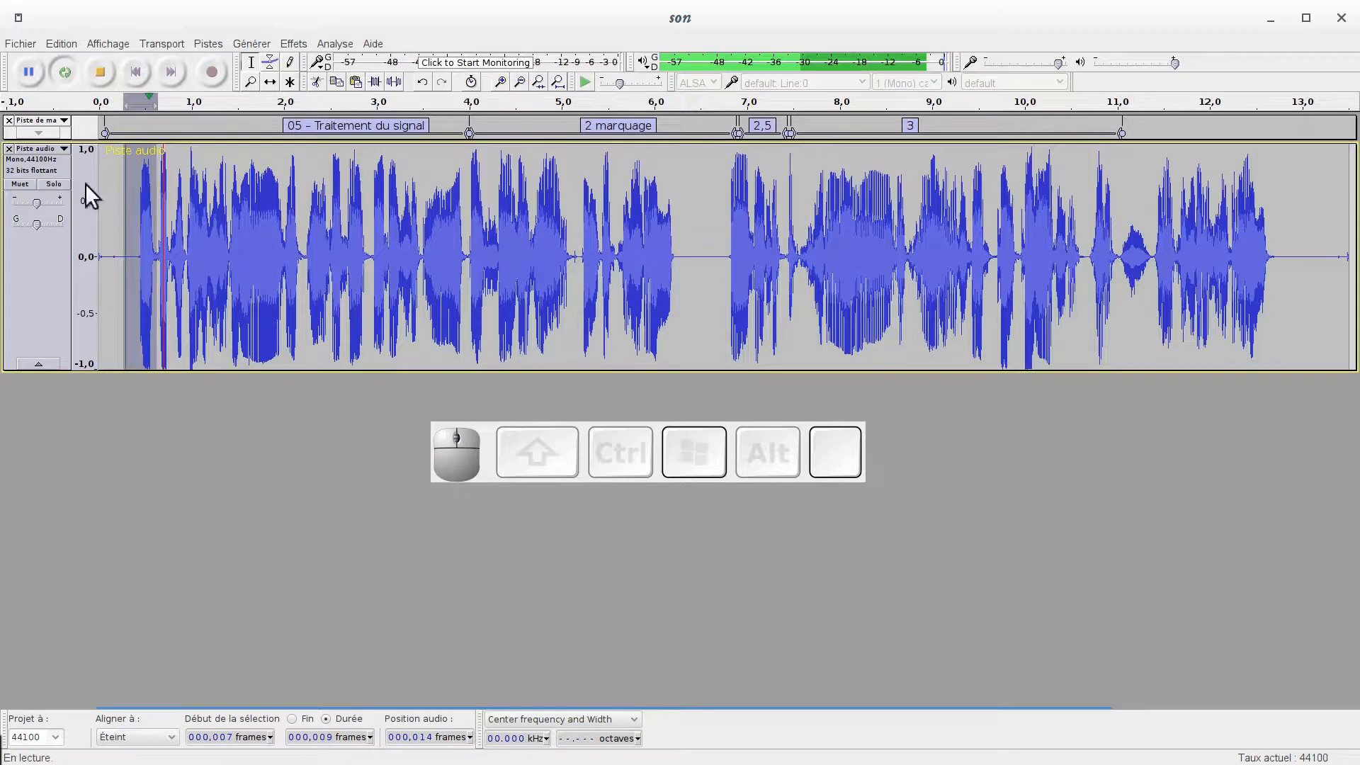
{"action": "left_click", "coordinate": [100, 71]}
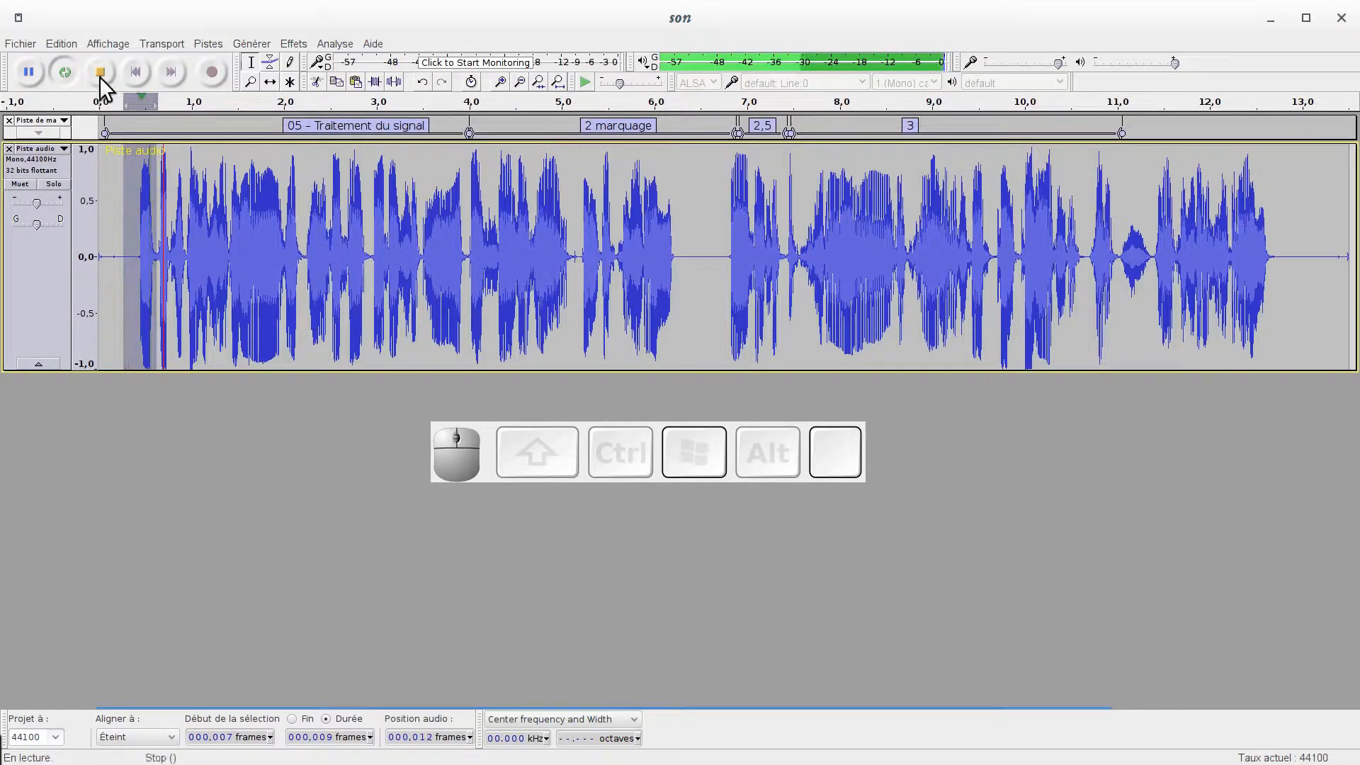
Select the opening passage from about 0.3 to 1.4 s and play it once.
{"action": "left_click_drag", "start_coordinate": [128, 248], "coordinate": [232, 265]}
{"action": "key", "text": "shift"}
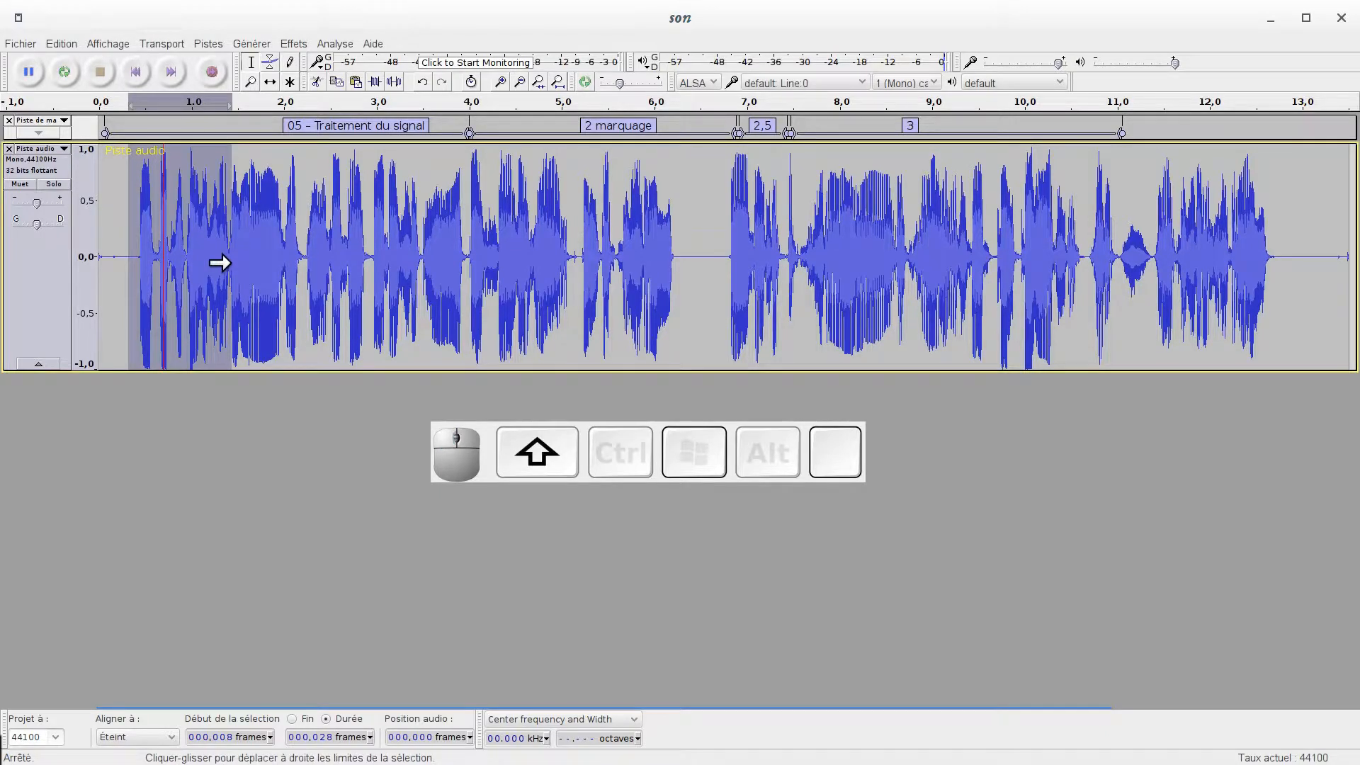
{"action": "key", "text": "space"}
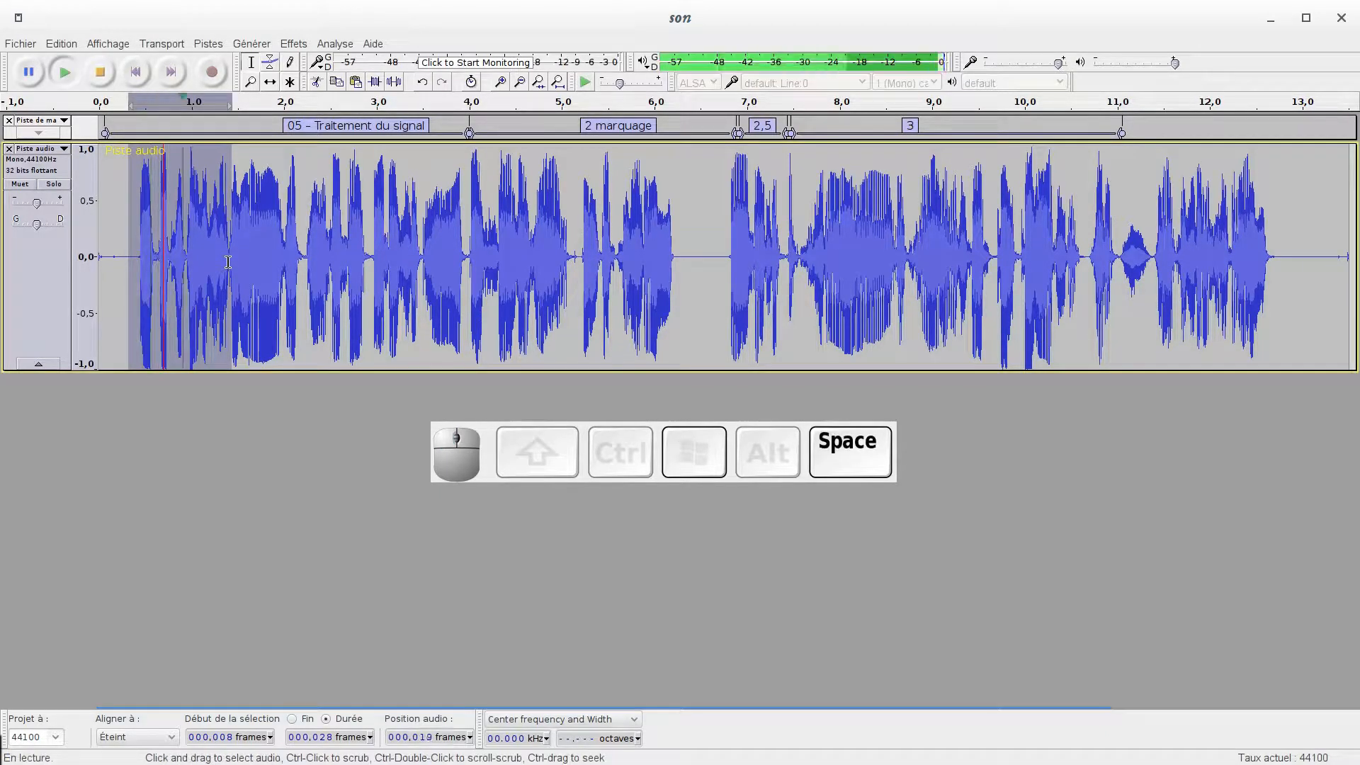
{"action": "key", "text": "space"}
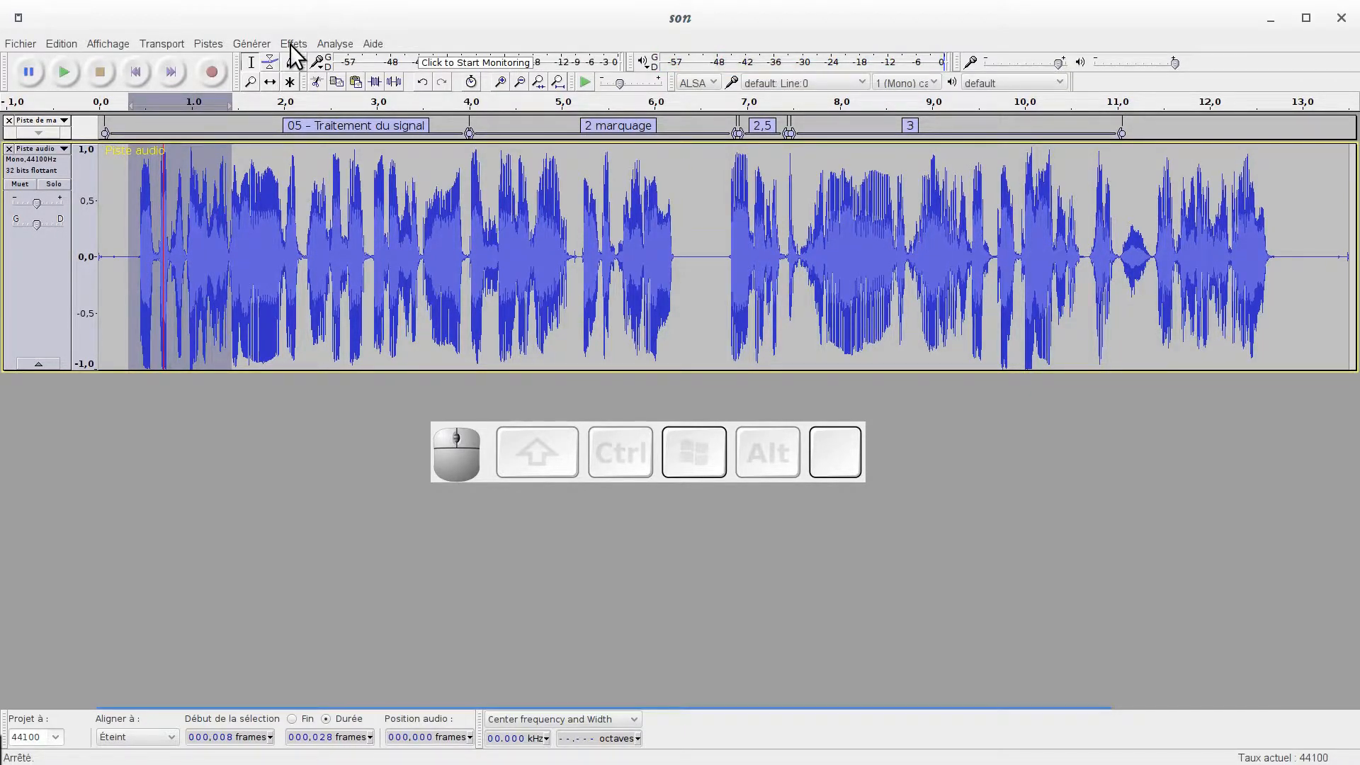
Select the whole audio track and duplicate it onto a second track.
{"action": "left_click", "coordinate": [44, 304]}
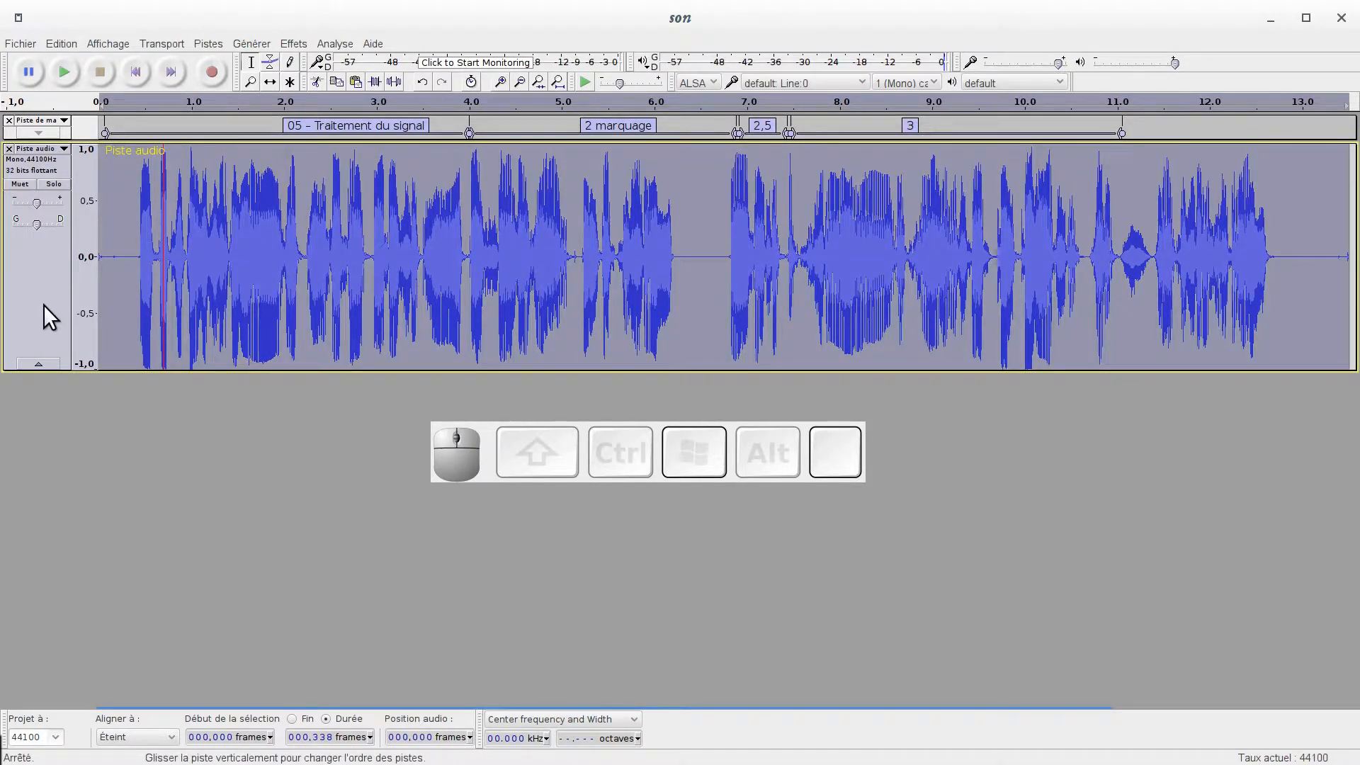
{"action": "key", "text": "ctrl"}
{"action": "key", "text": "ctrl+d"}
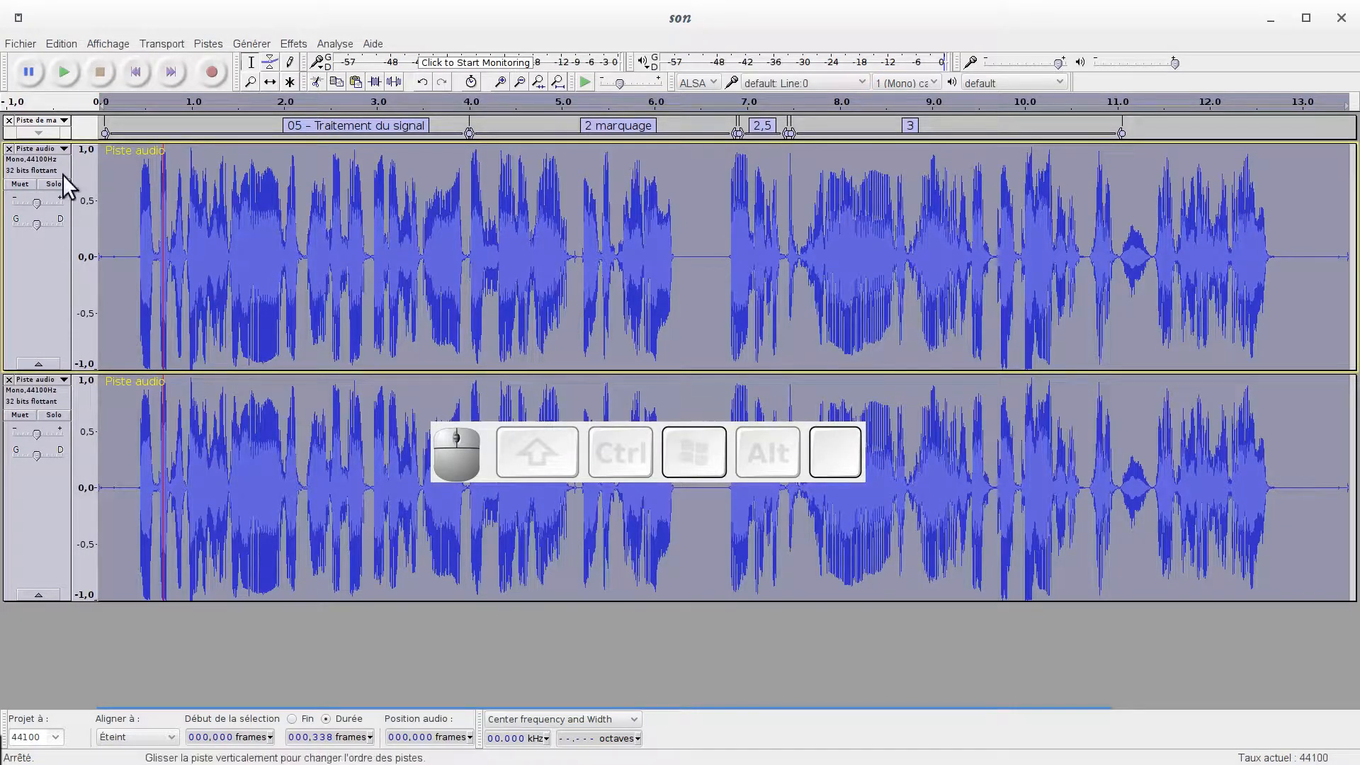
{"action": "left_click", "coordinate": [67, 45]}
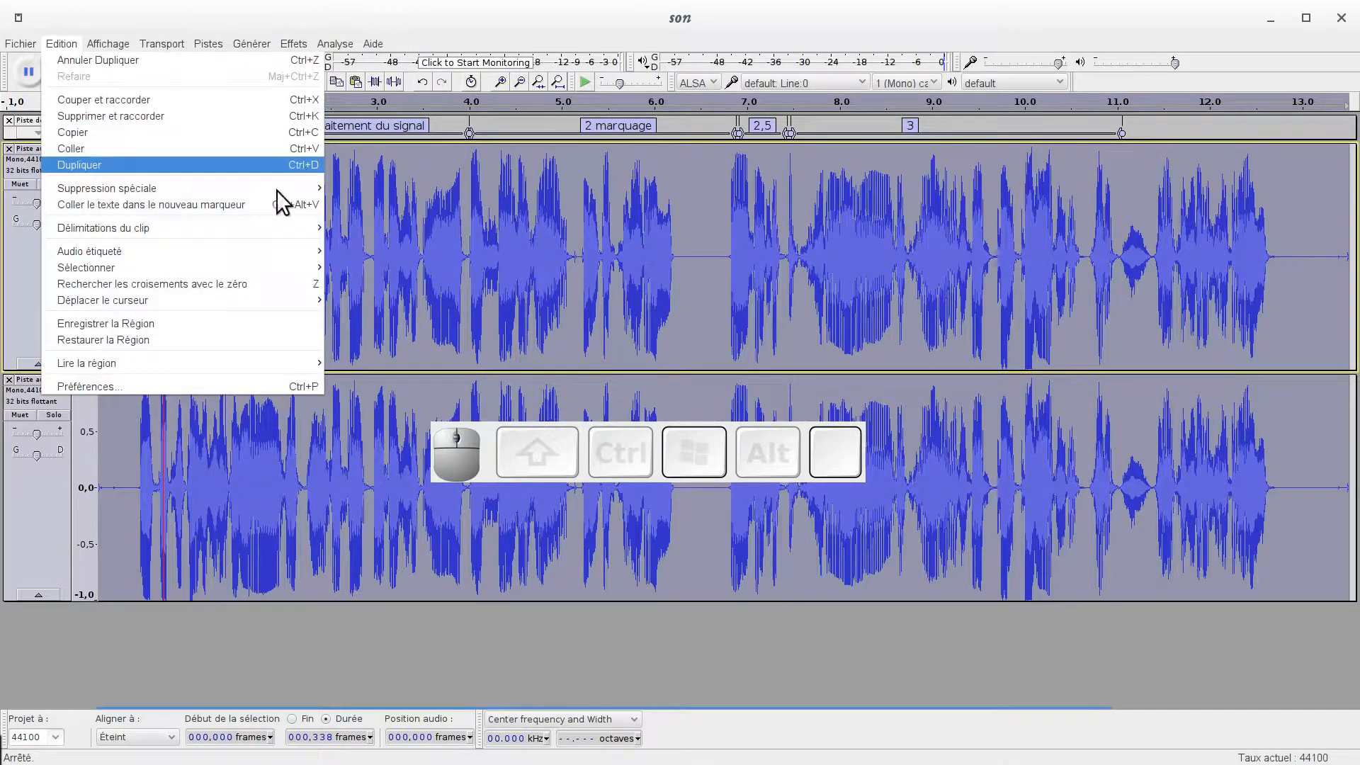
{"action": "left_click", "coordinate": [45, 478]}
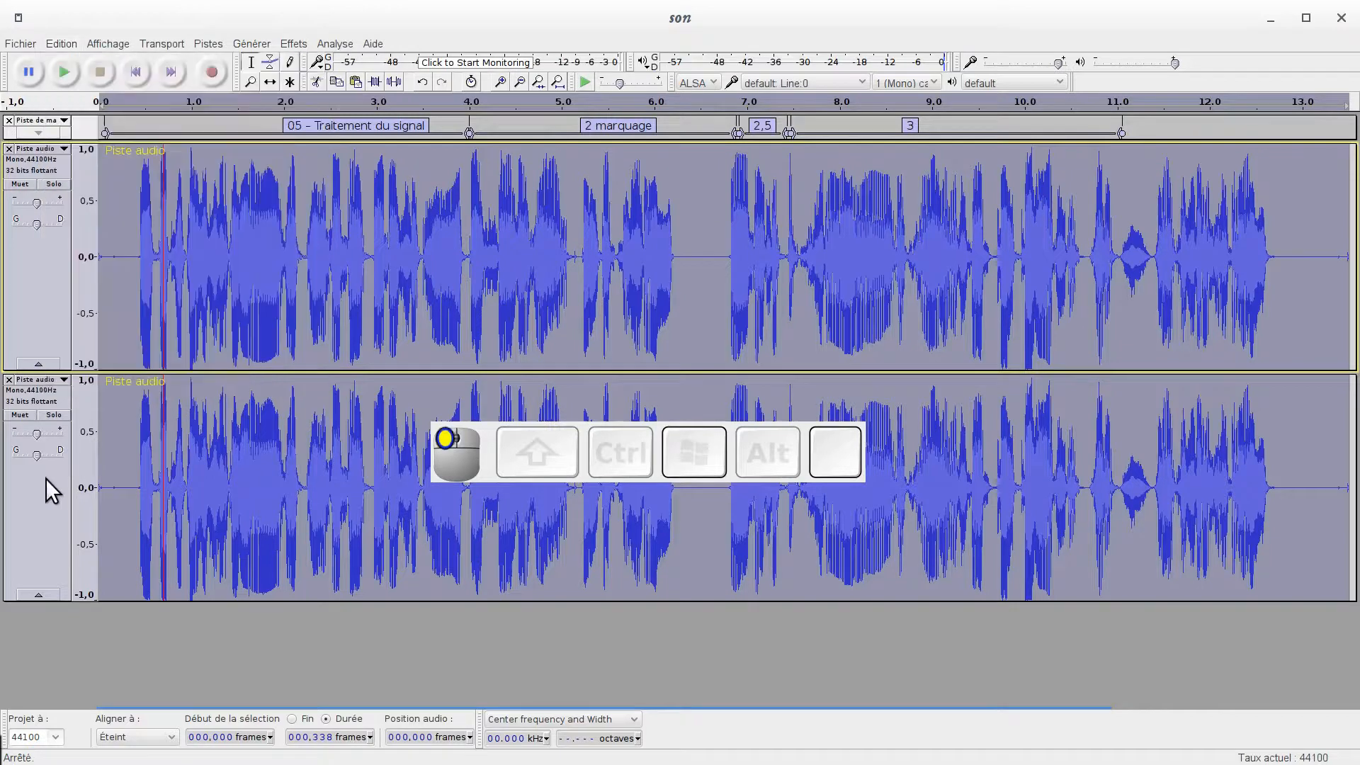
Mute the duplicate audio track, leaving the original audible.
{"action": "left_click", "coordinate": [20, 185]}
{"action": "left_click", "coordinate": [20, 185]}
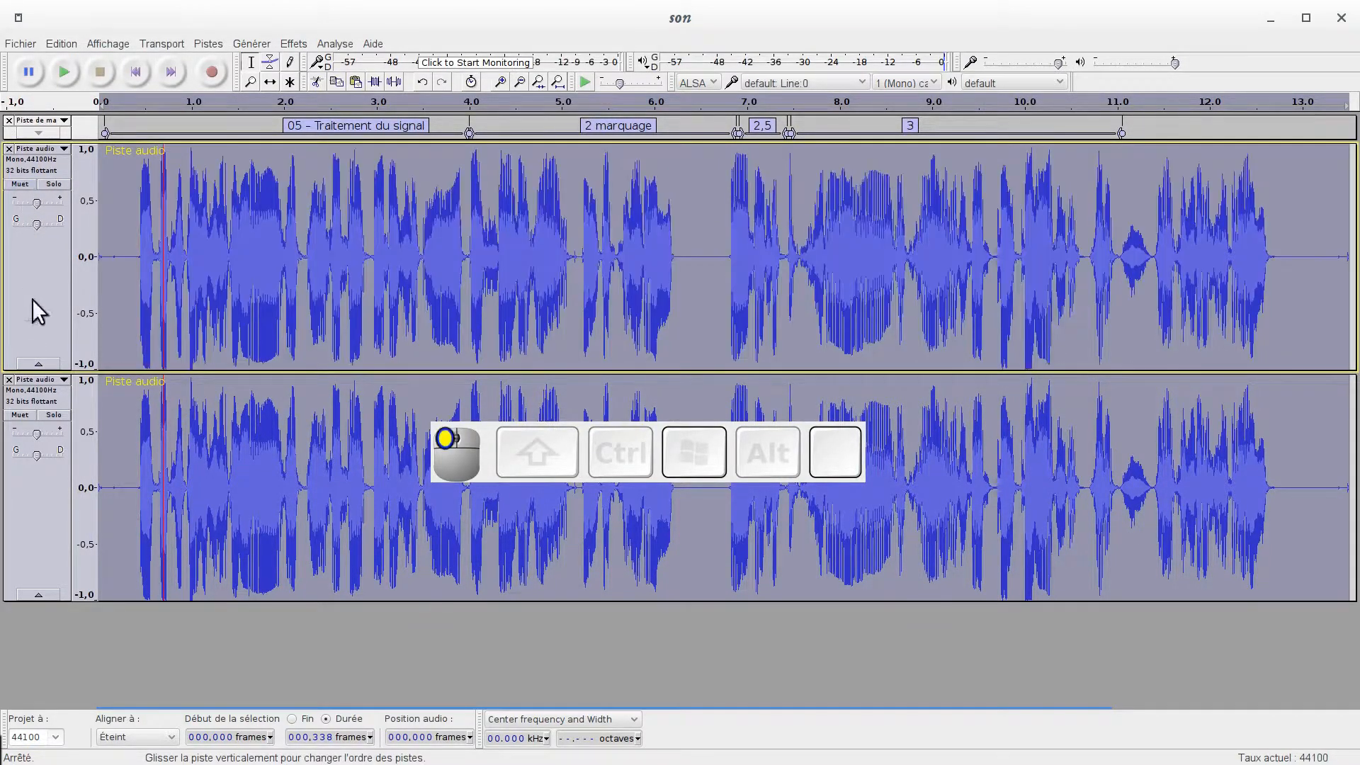
{"action": "left_click", "coordinate": [17, 415]}
Apply a fade-in to the original track's opening passage from about 0.35 to 1.4 s and play it.
{"action": "left_click_drag", "start_coordinate": [134, 253], "coordinate": [231, 175]}
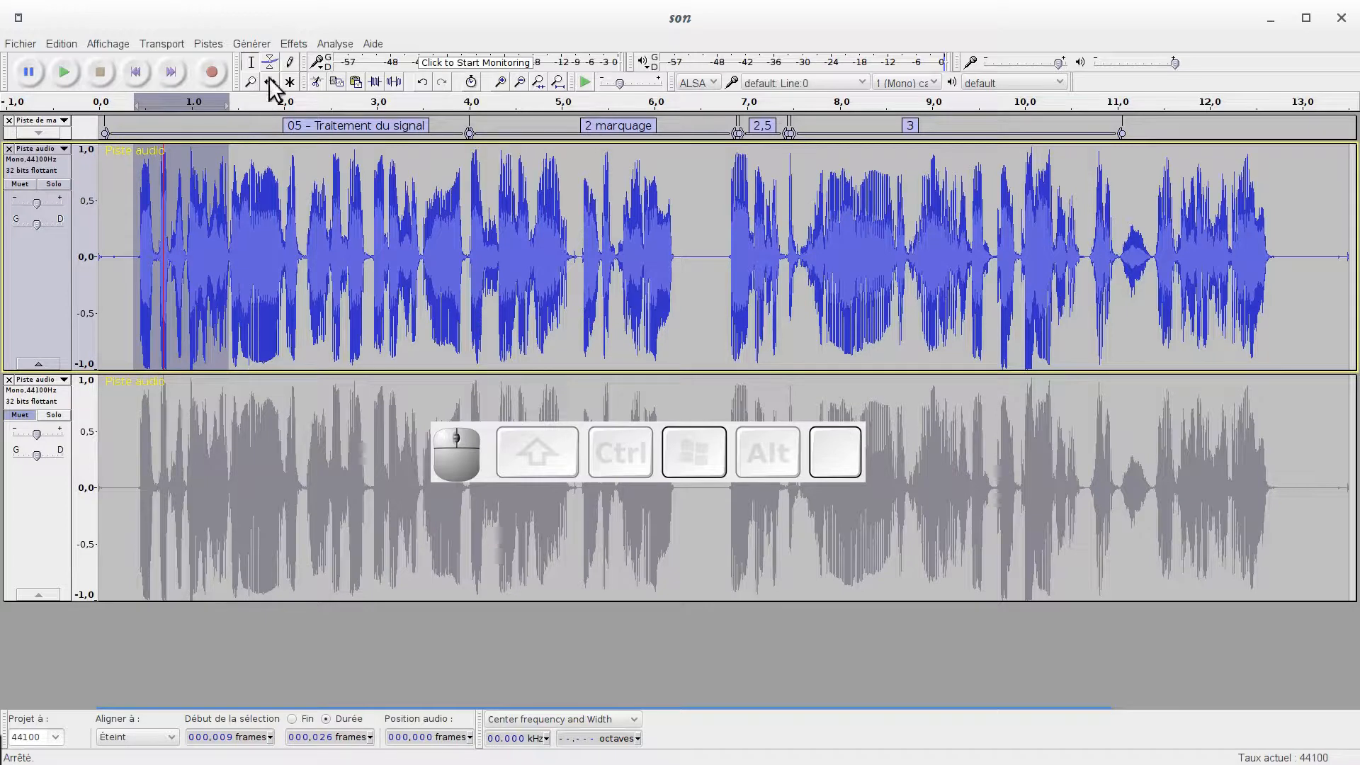
{"action": "left_click", "coordinate": [291, 47]}
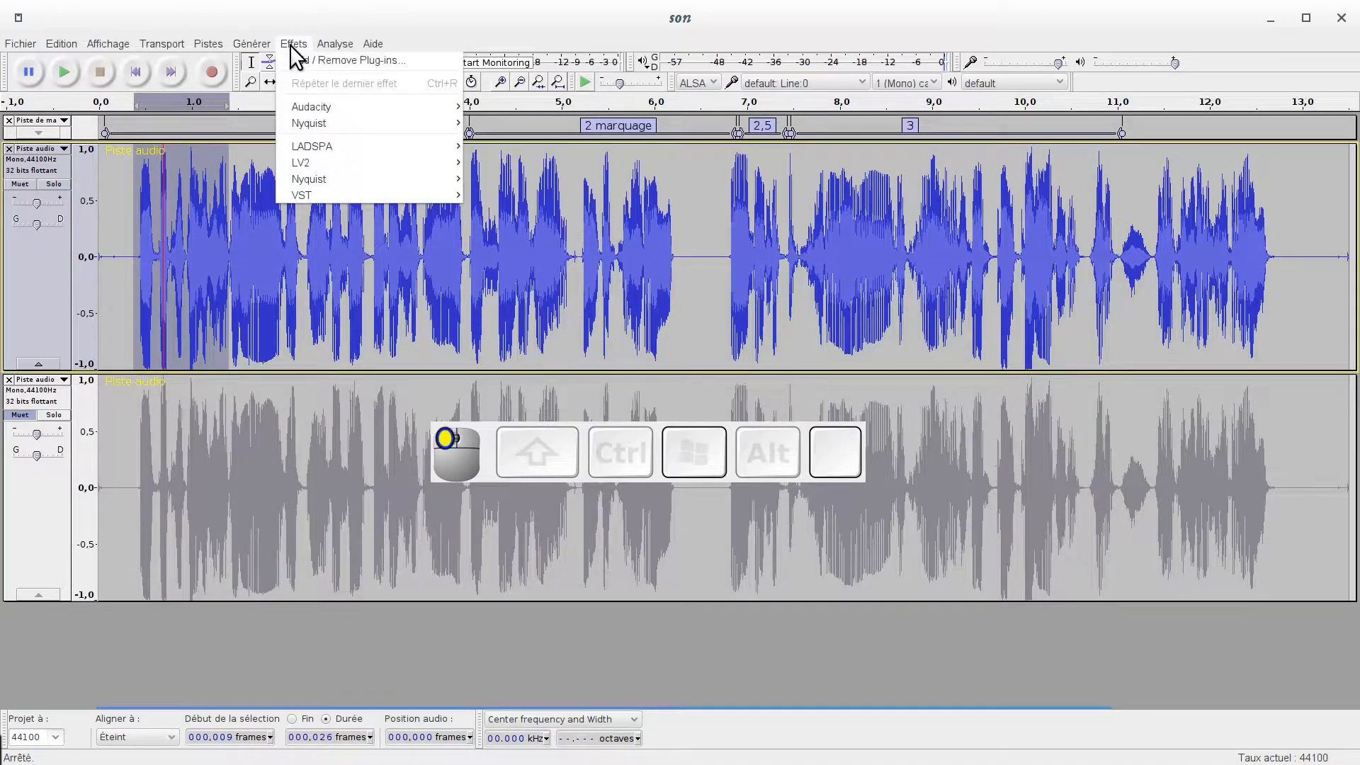
{"action": "mouse_move", "coordinate": [330, 108]}
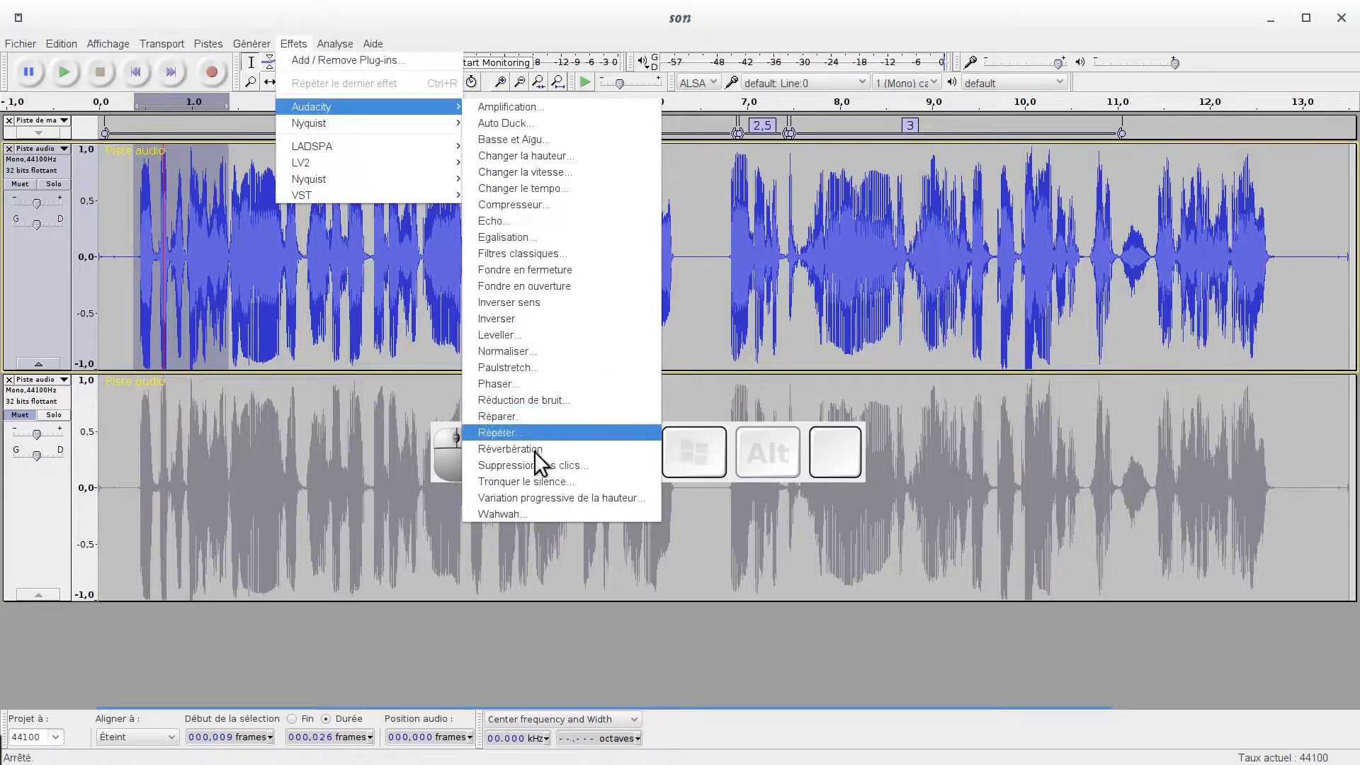
{"action": "left_click", "coordinate": [541, 287]}
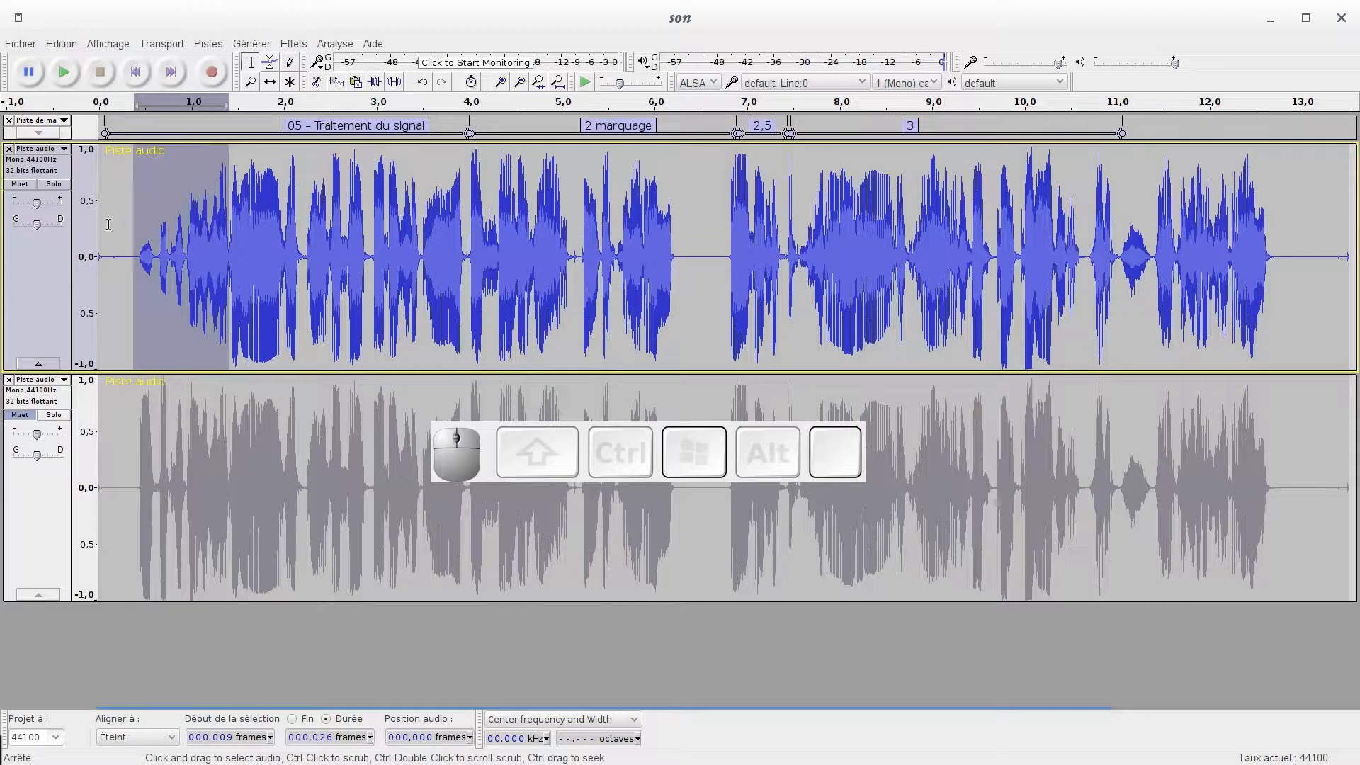
{"action": "left_click", "coordinate": [65, 75]}
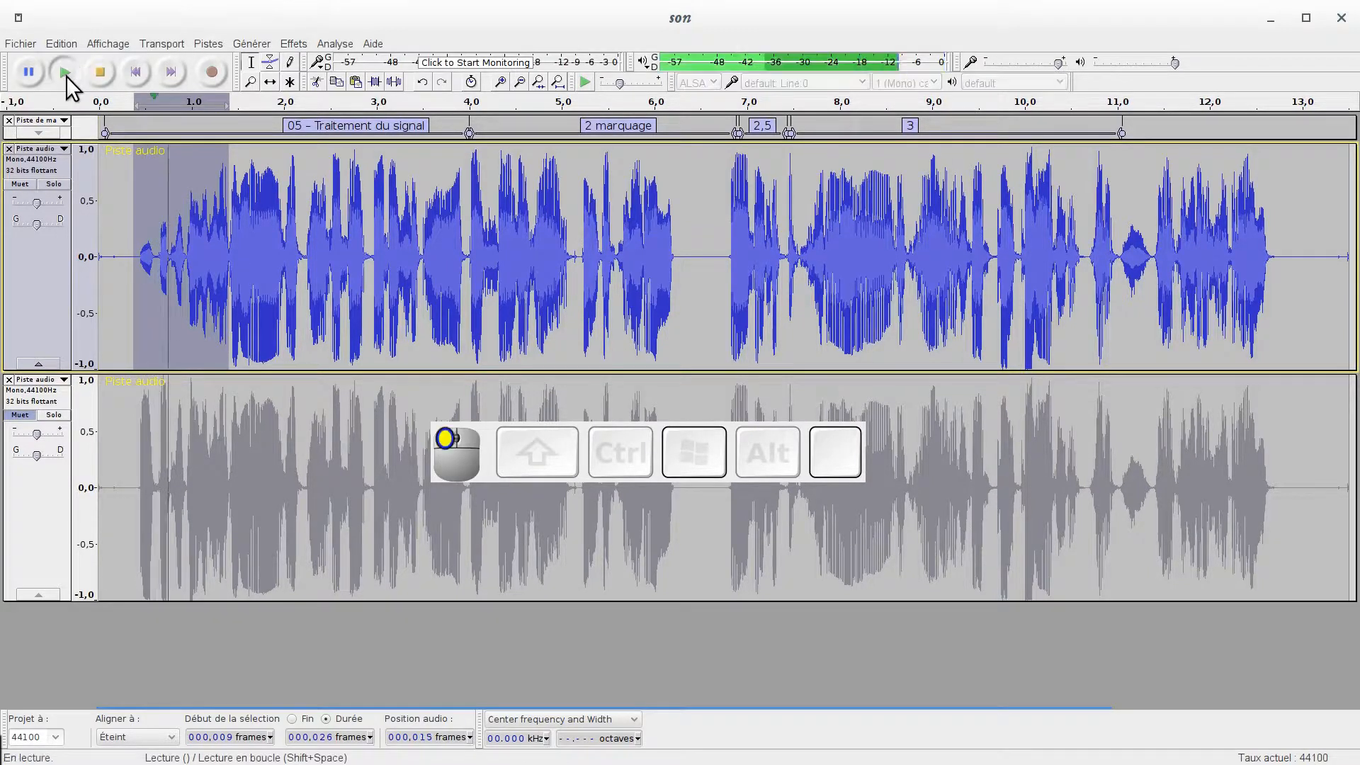
{"action": "left_click", "coordinate": [66, 75]}
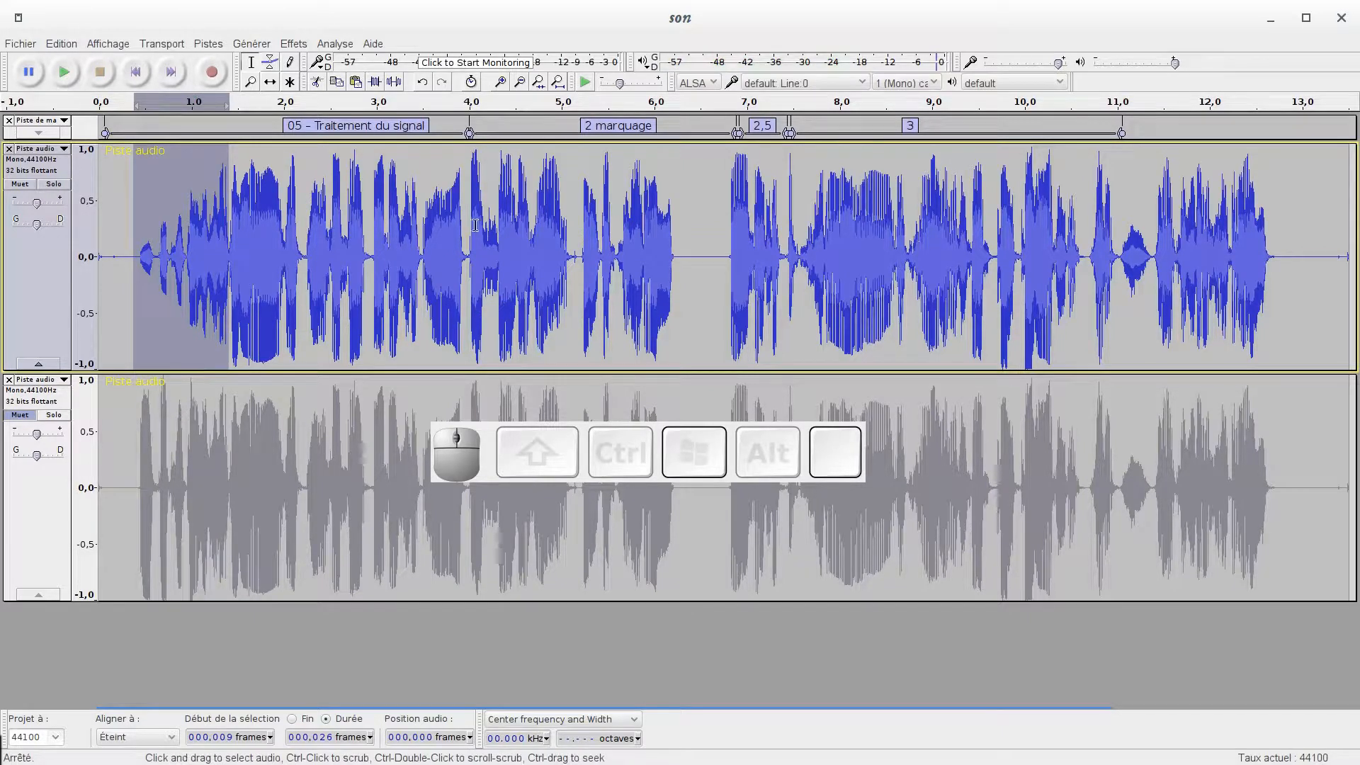
Apply a fade-out to the original track's last passage from about 11.8 to 12.6 s and play the ending from about 11.5 s.
{"action": "left_click_drag", "start_coordinate": [1196, 249], "coordinate": [1268, 246]}
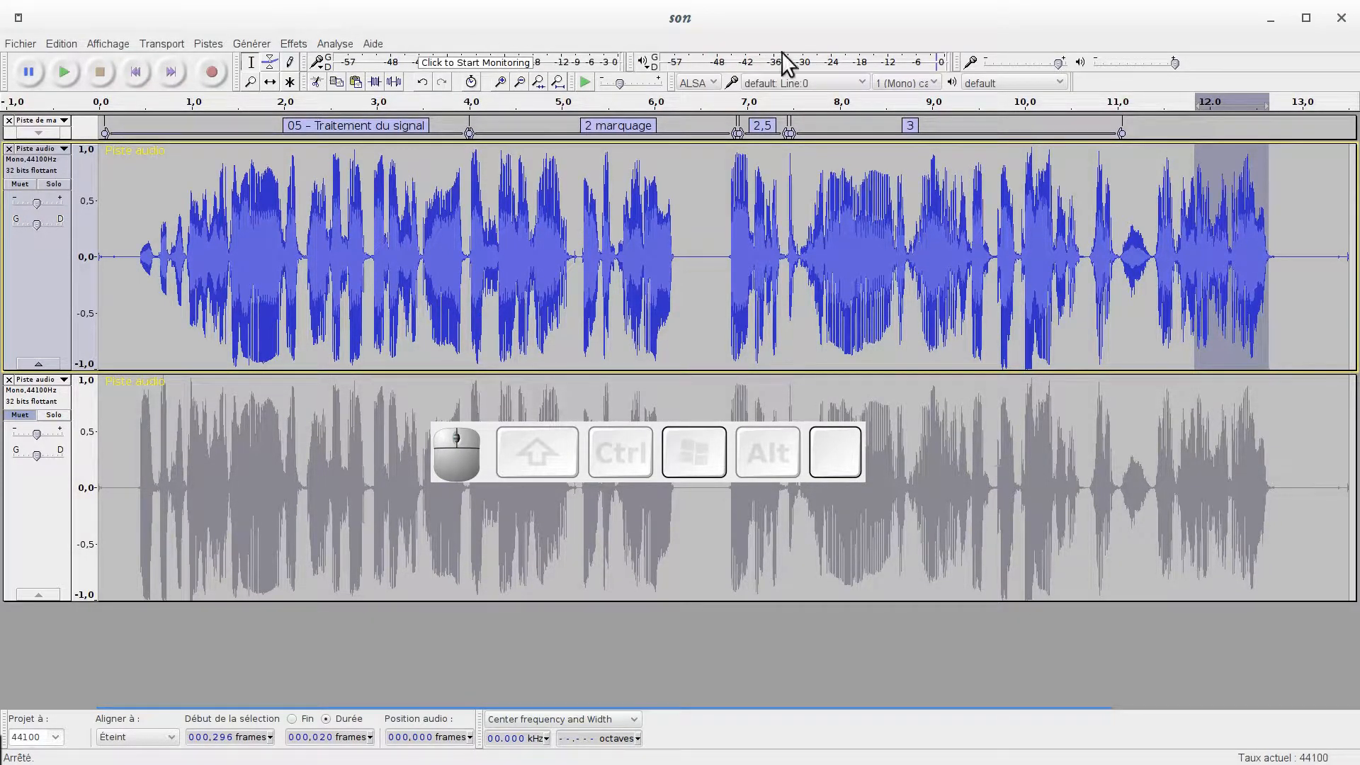
{"action": "left_click", "coordinate": [290, 41]}
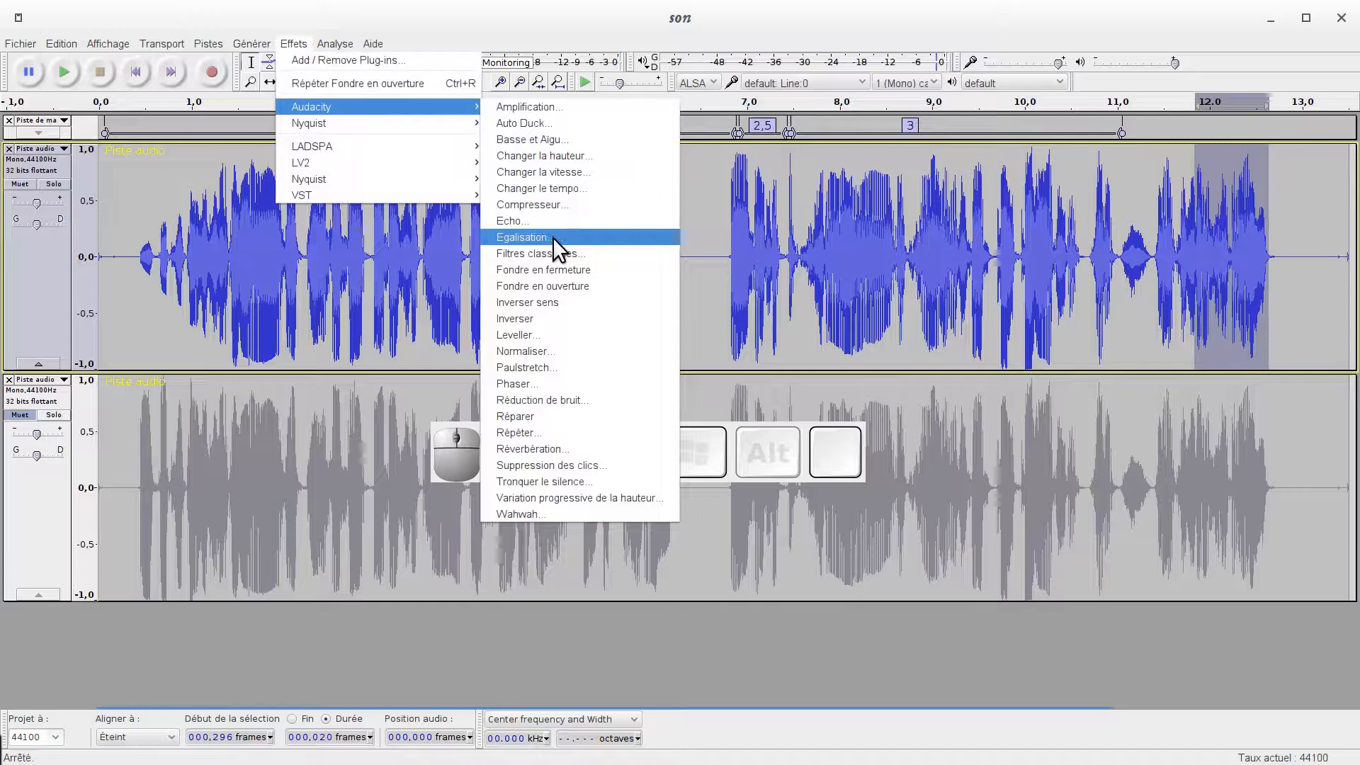
{"action": "left_click", "coordinate": [572, 269]}
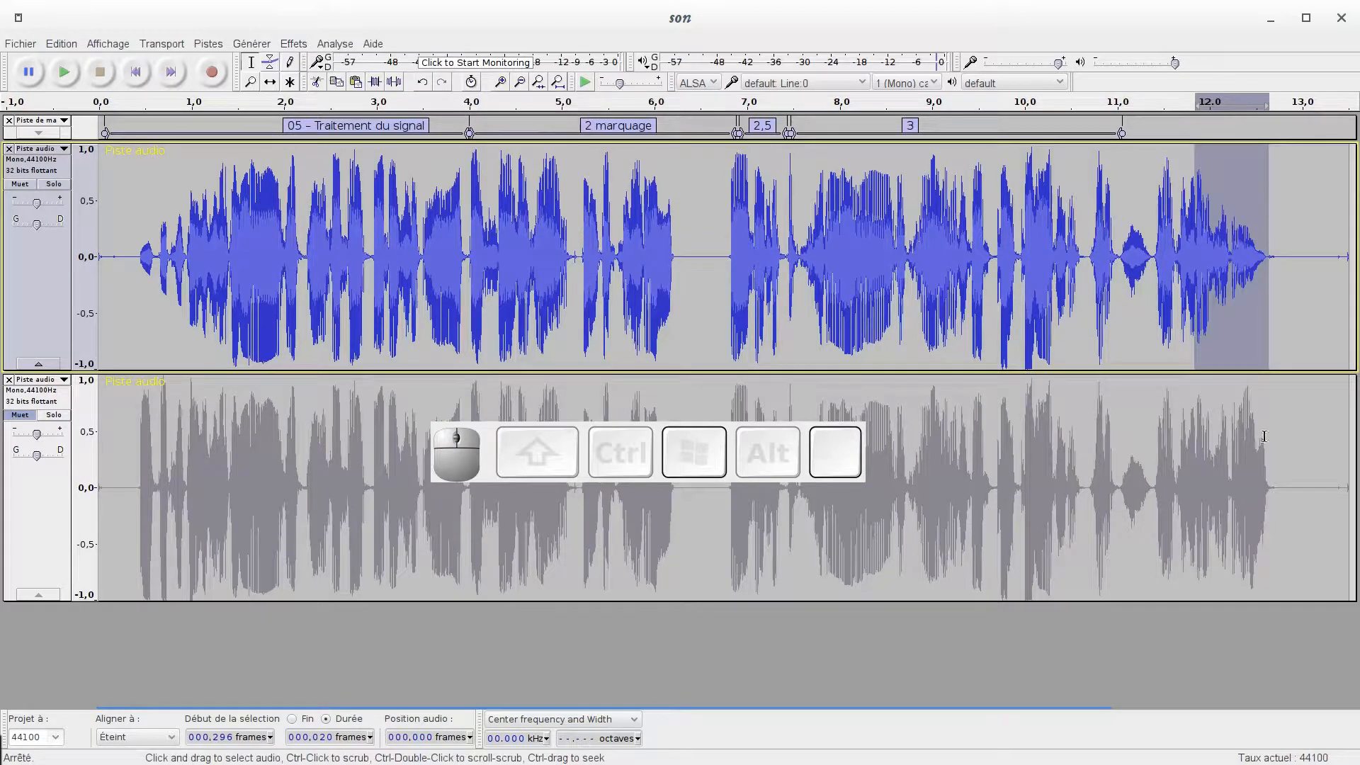
{"action": "left_click", "coordinate": [1163, 251]}
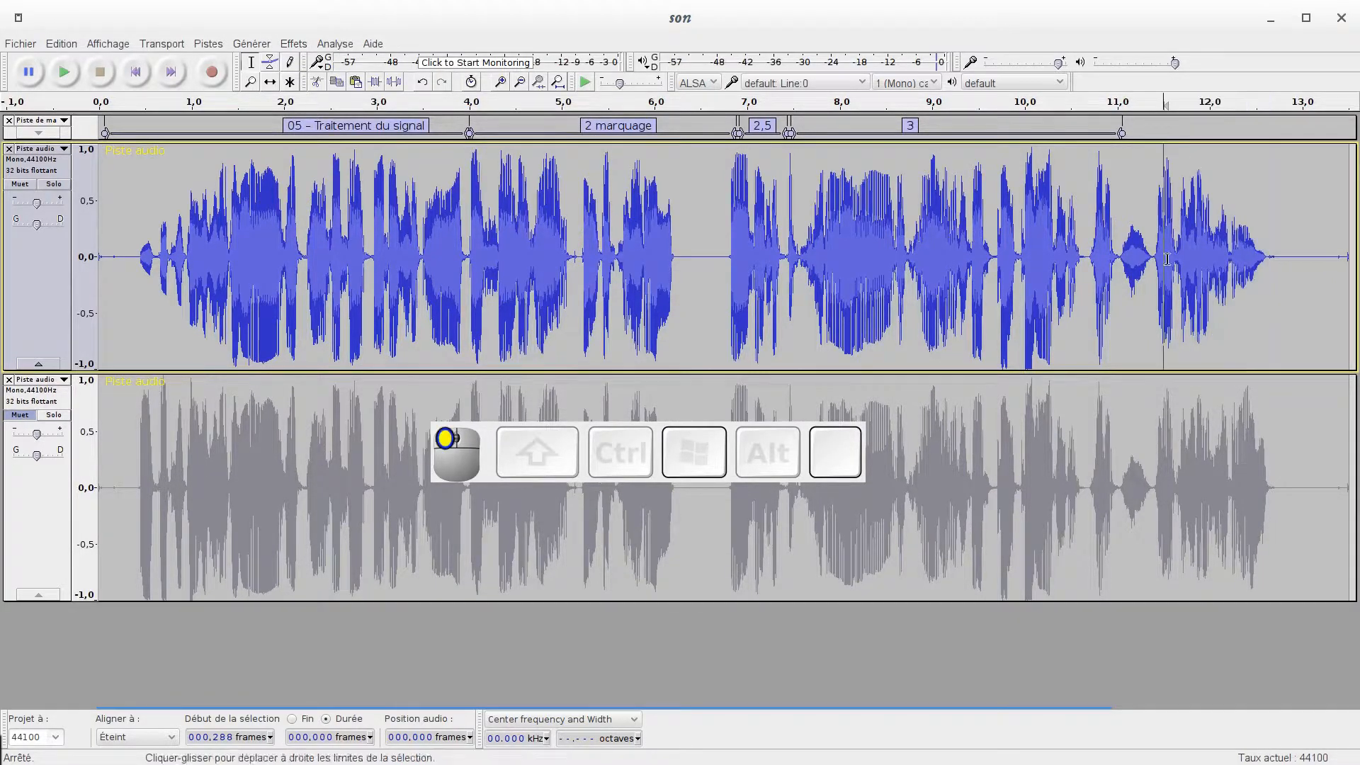
{"action": "key", "text": "space"}
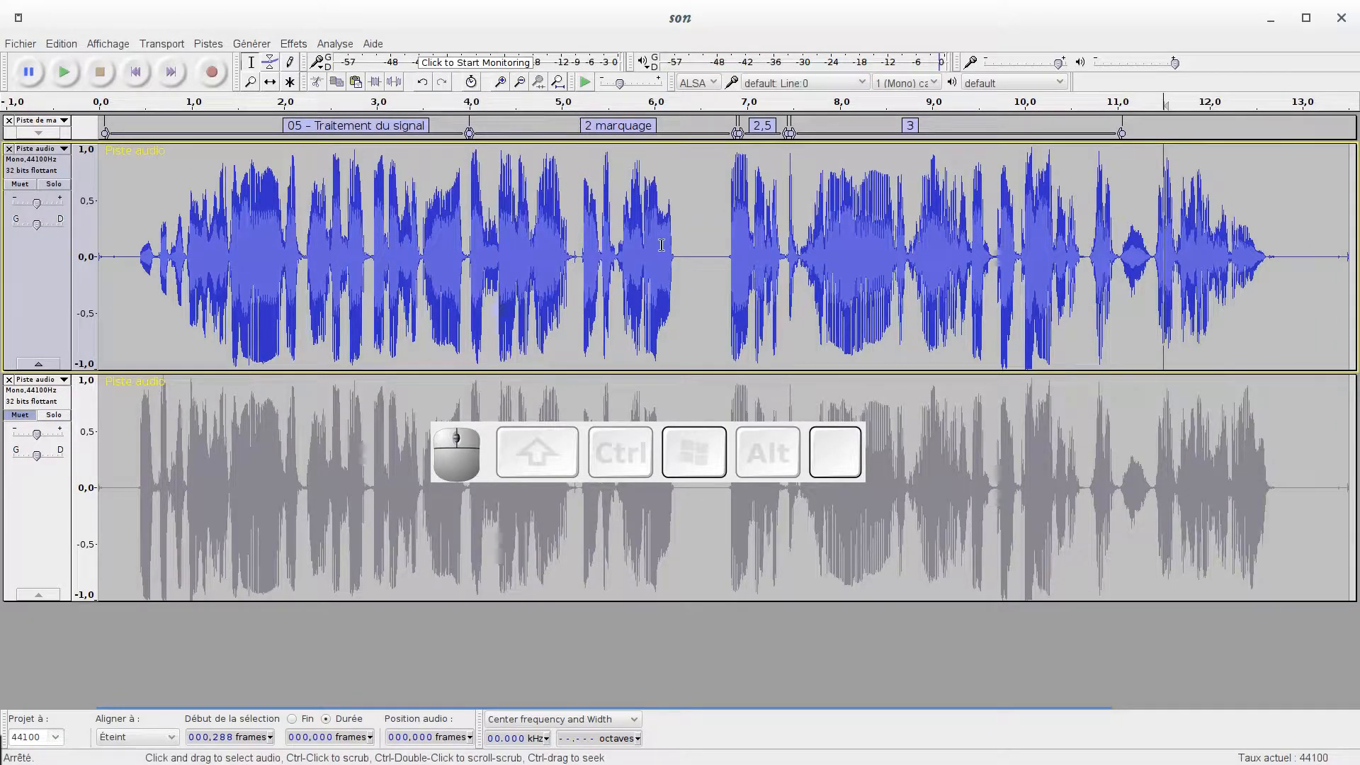
Select the original track's second half from about 6.5 to 13 s and cut it.
{"action": "left_click", "coordinate": [616, 241]}
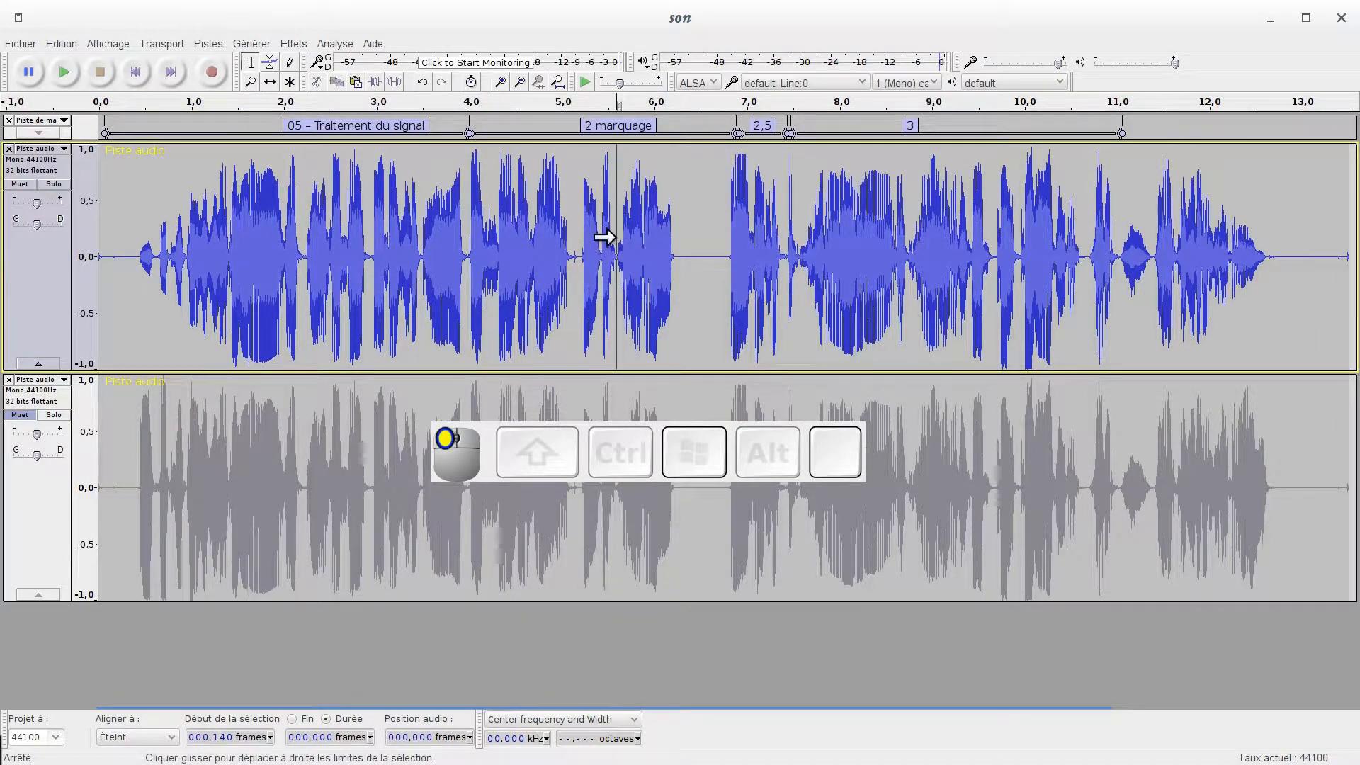
{"action": "left_click", "coordinate": [694, 254]}
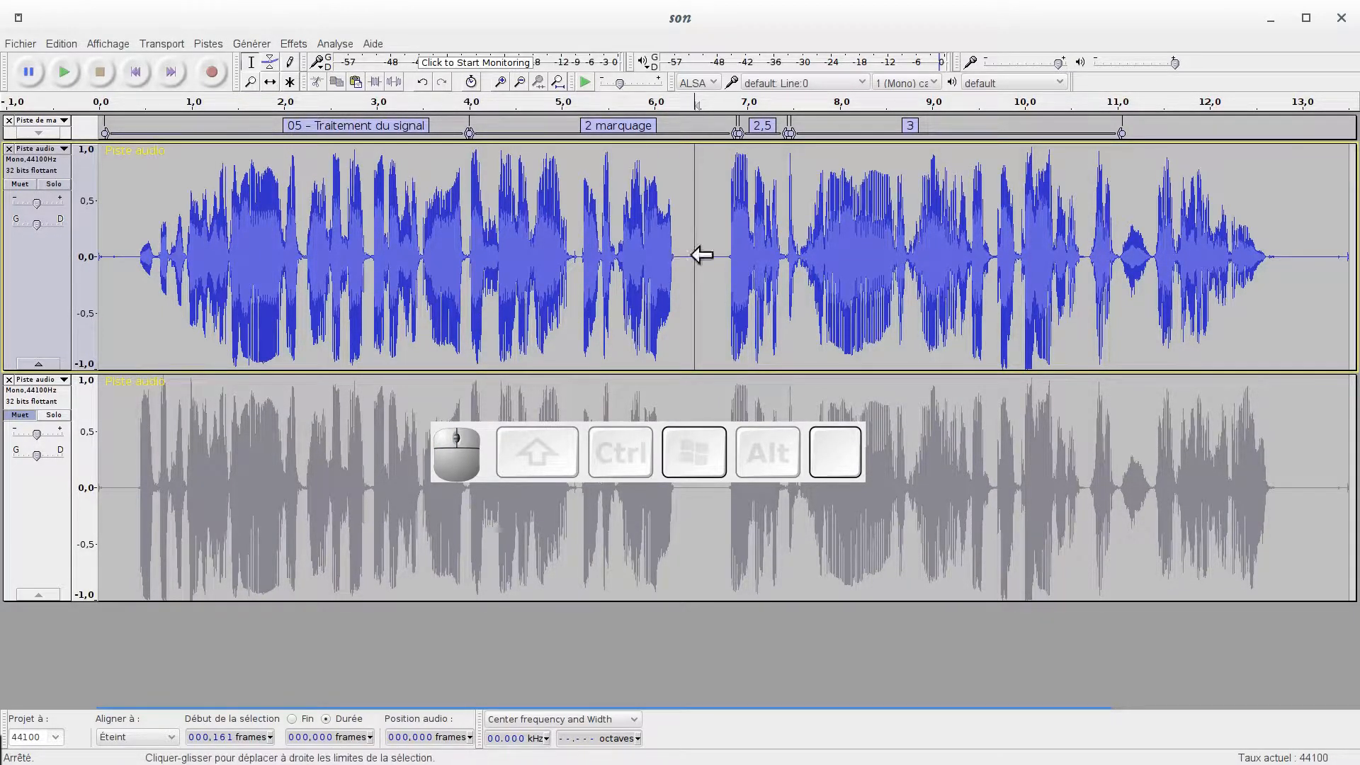
{"action": "left_click_drag", "start_coordinate": [698, 256], "coordinate": [768, 281]}
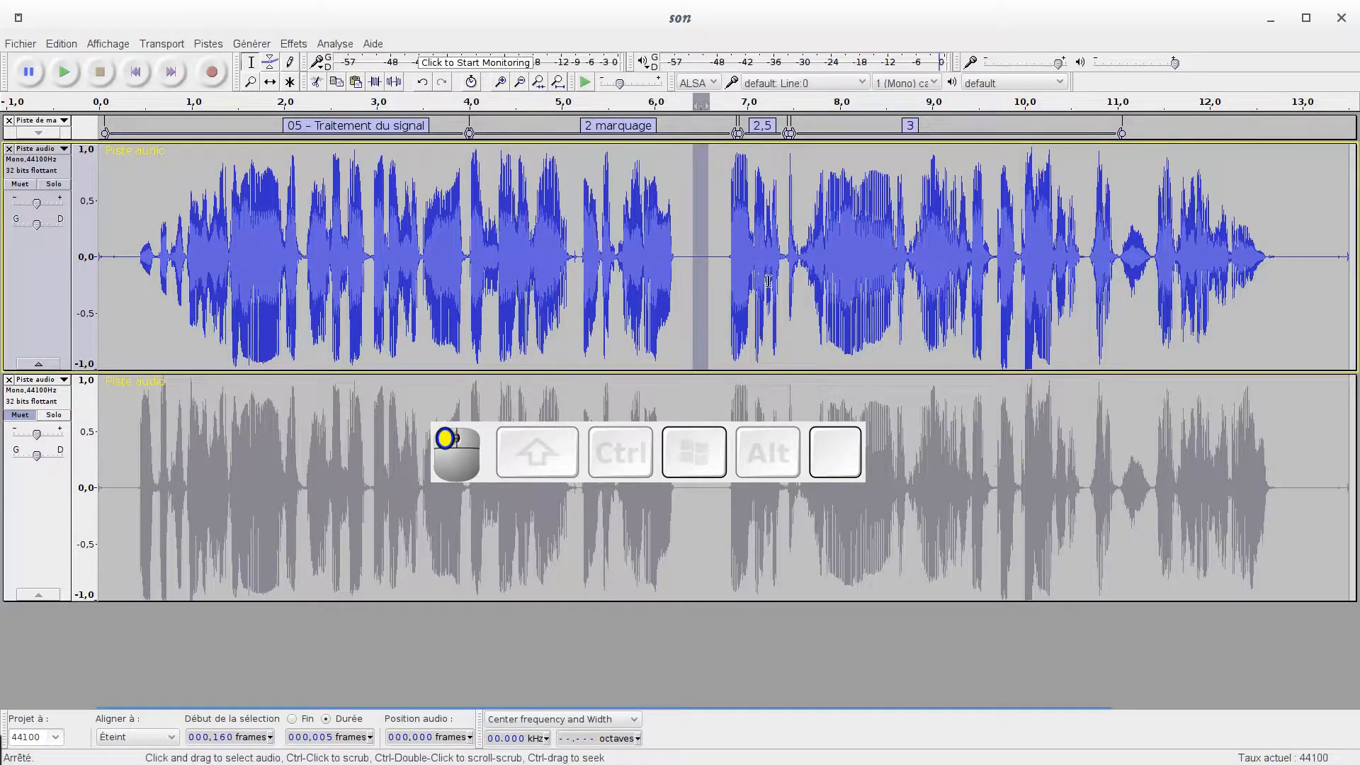
{"action": "left_click", "coordinate": [701, 257]}
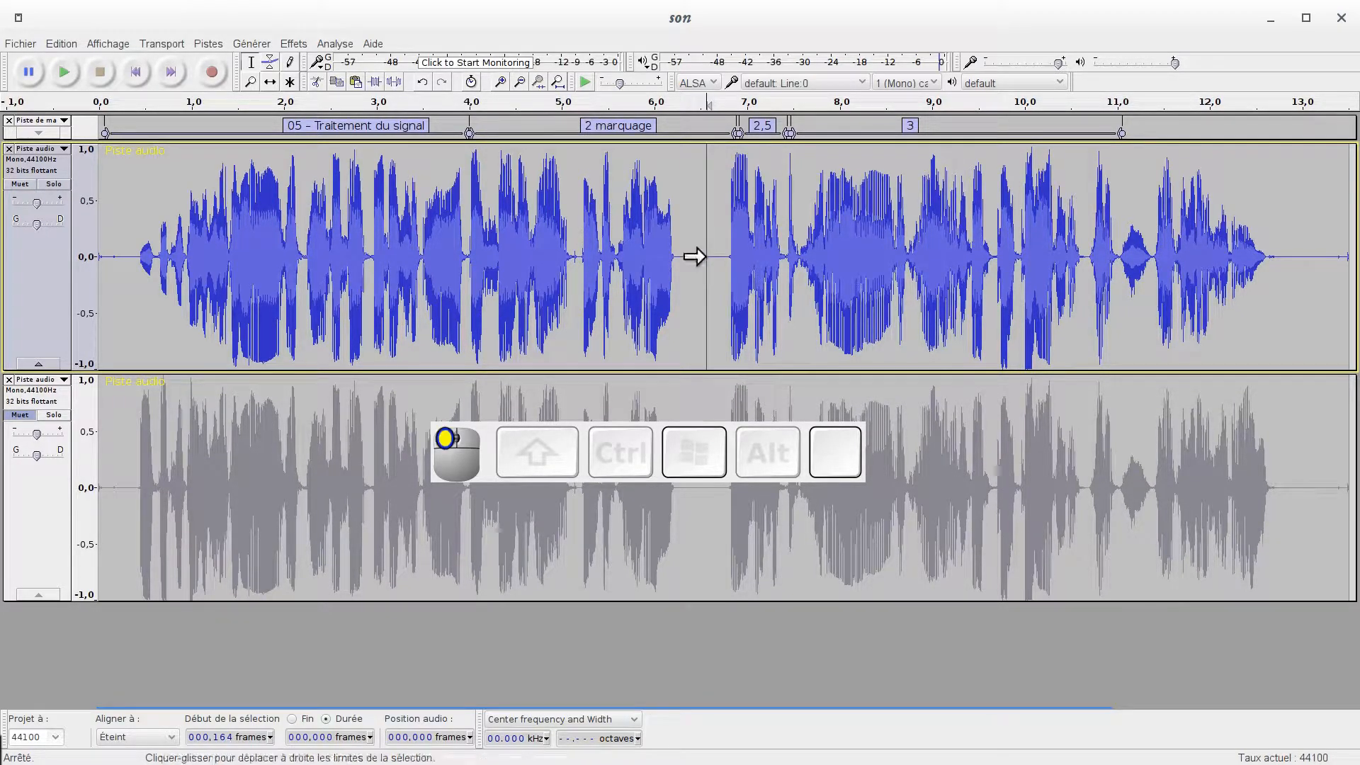
{"action": "left_click_drag", "start_coordinate": [703, 257], "coordinate": [1293, 279]}
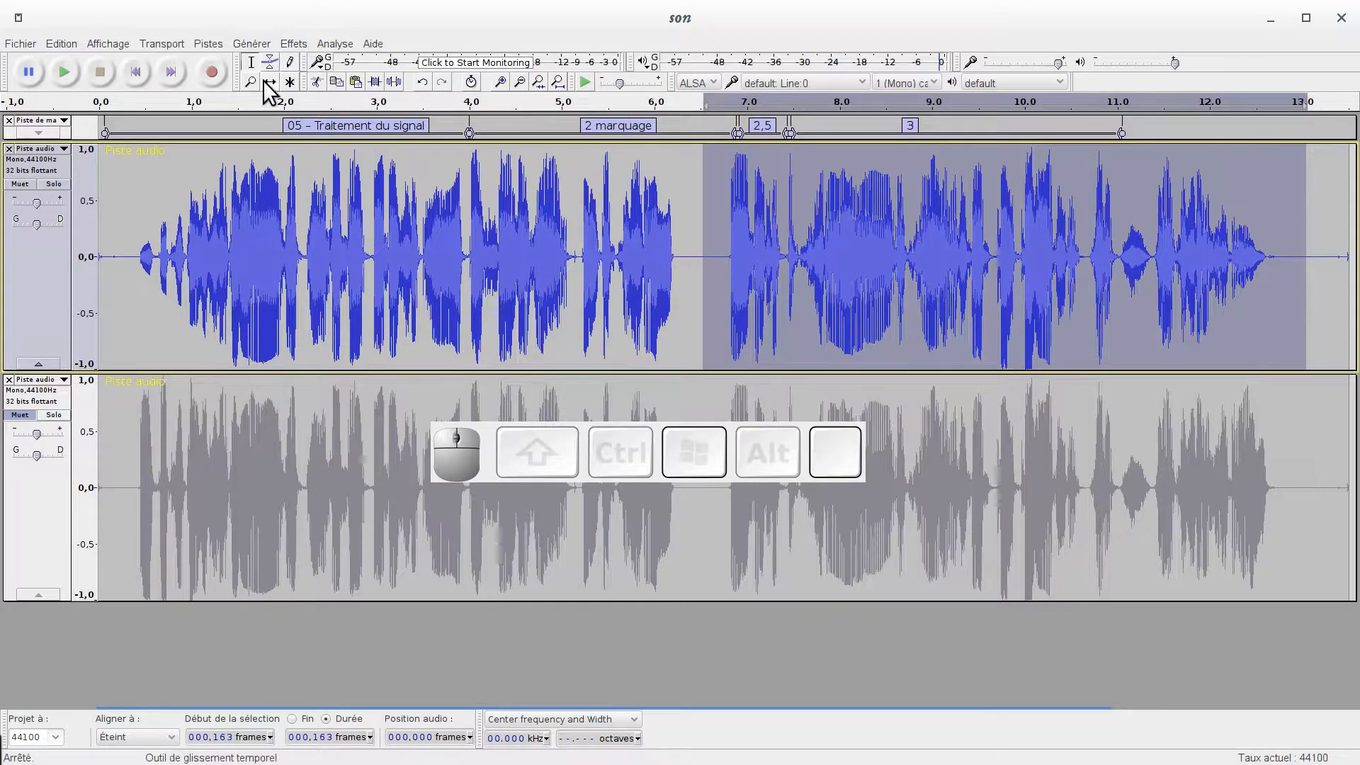
{"action": "left_click", "coordinate": [316, 82]}
Paste the cut audio at about 7.4 s as a separate clip and time-shift it to start at about 7.3 s.
{"action": "left_click", "coordinate": [784, 265]}
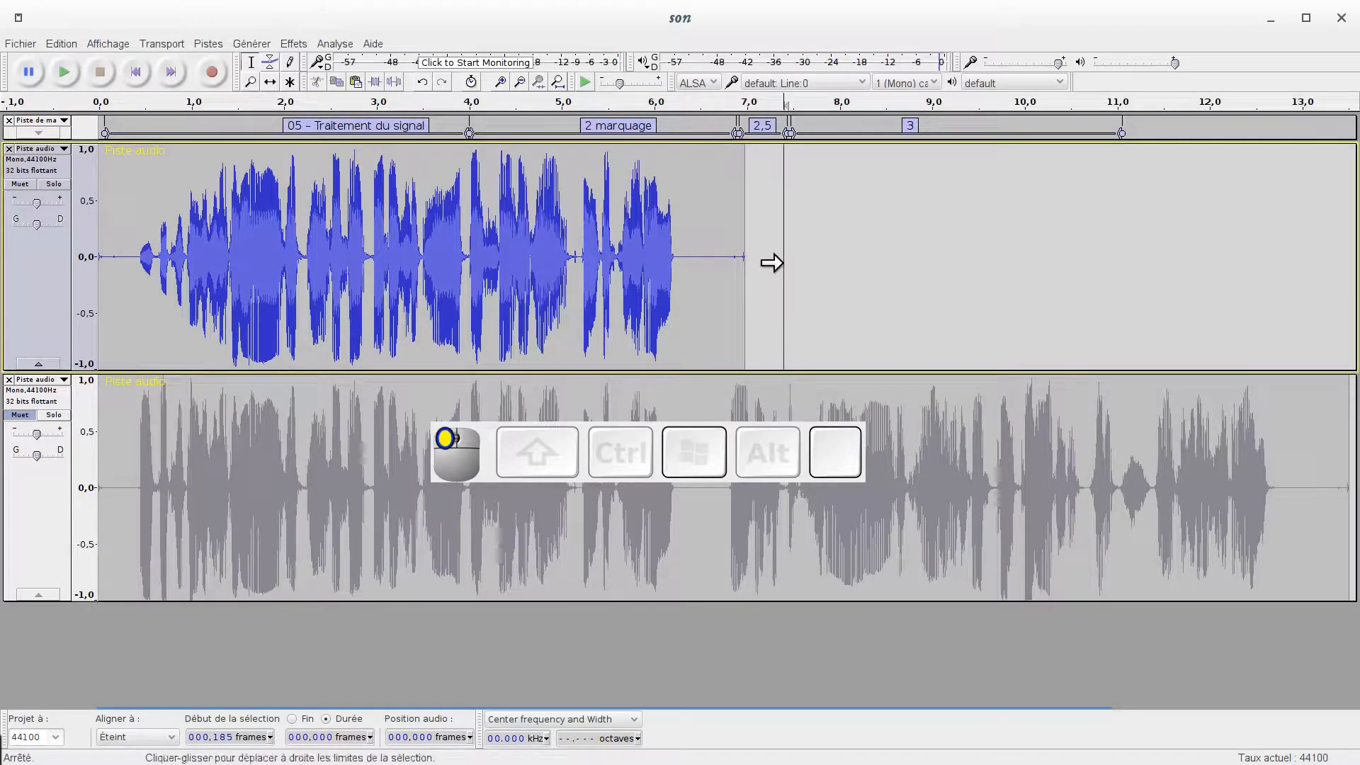
{"action": "left_click", "coordinate": [355, 82]}
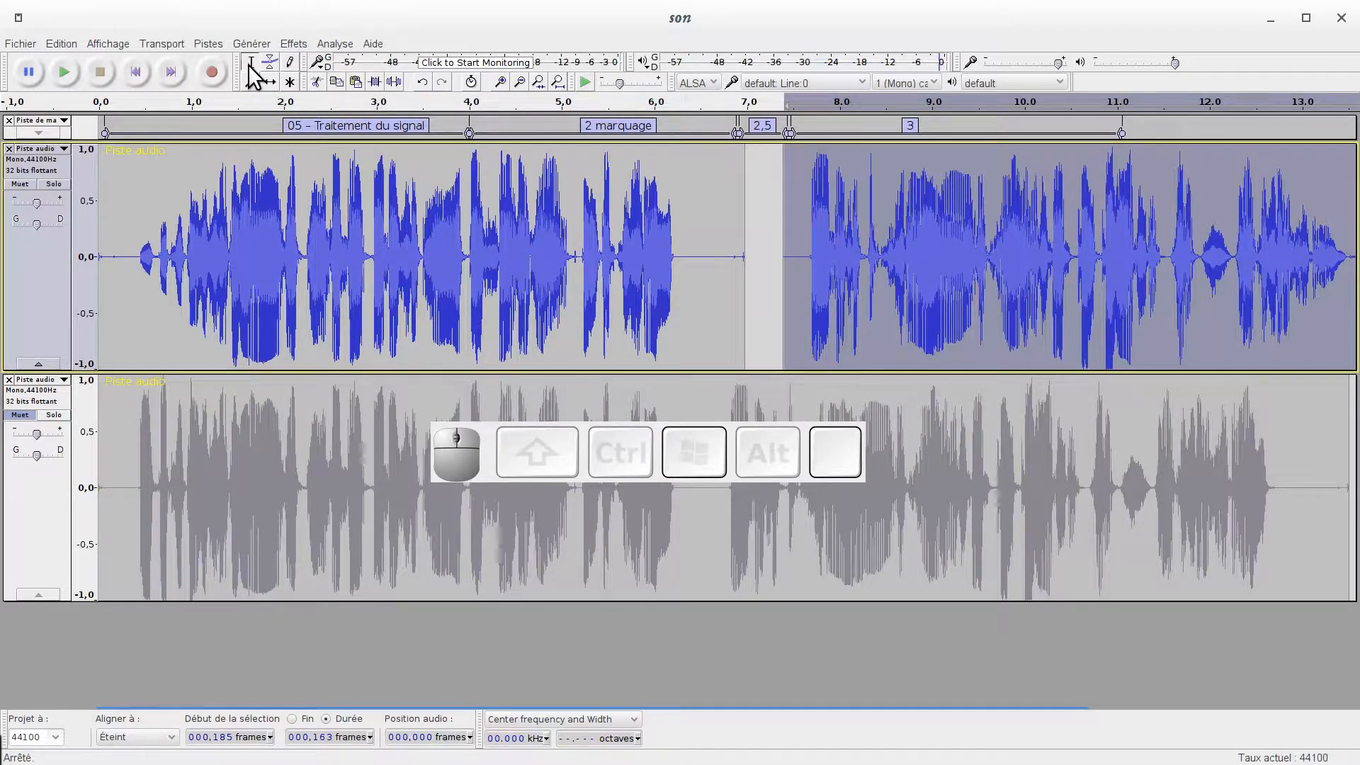
{"action": "mouse_move", "coordinate": [779, 206]}
{"action": "left_mouse_down"}
{"action": "mouse_move", "coordinate": [870, 212]}
{"action": "mouse_move", "coordinate": [732, 221]}
{"action": "mouse_move", "coordinate": [756, 219]}
{"action": "left_mouse_up"}
{"action": "left_click", "coordinate": [766, 222]}
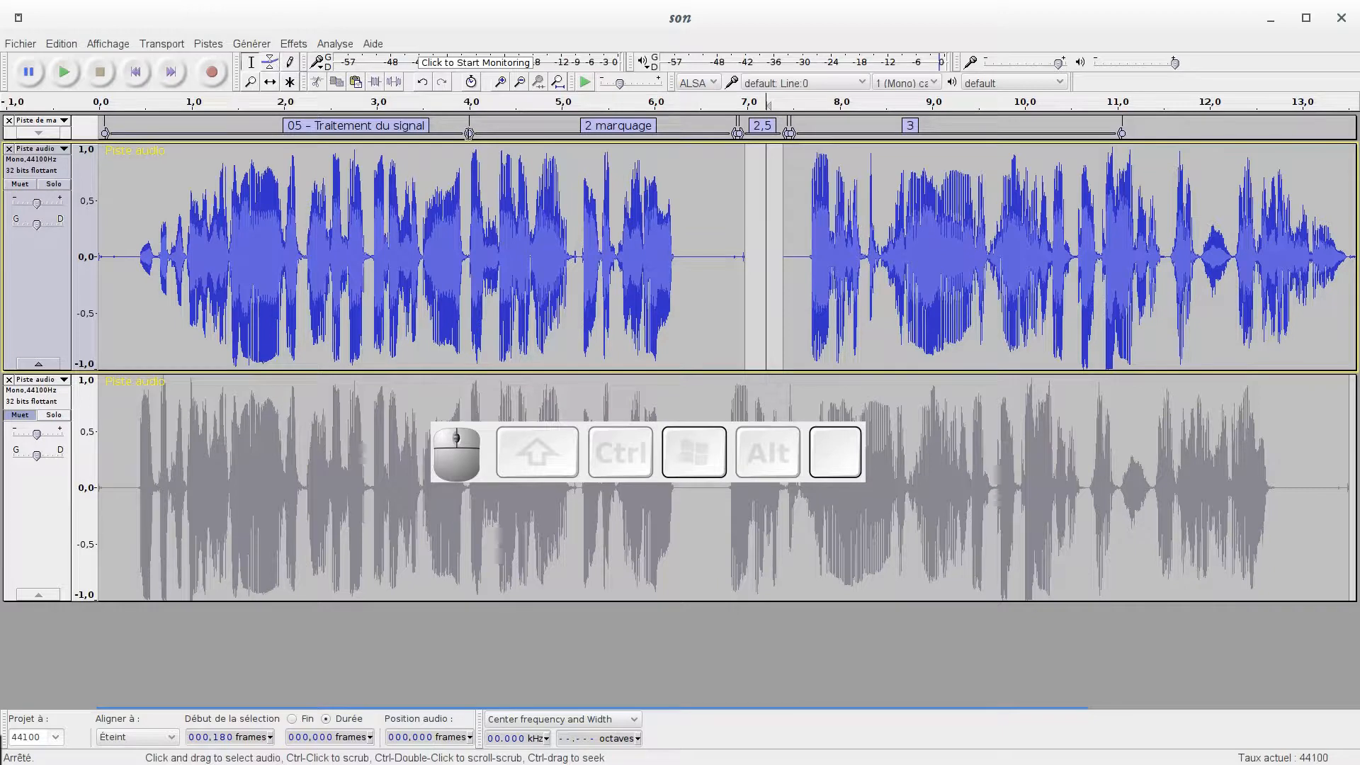
{"action": "left_click", "coordinate": [270, 82]}
{"action": "left_click_drag", "start_coordinate": [839, 222], "coordinate": [853, 276]}
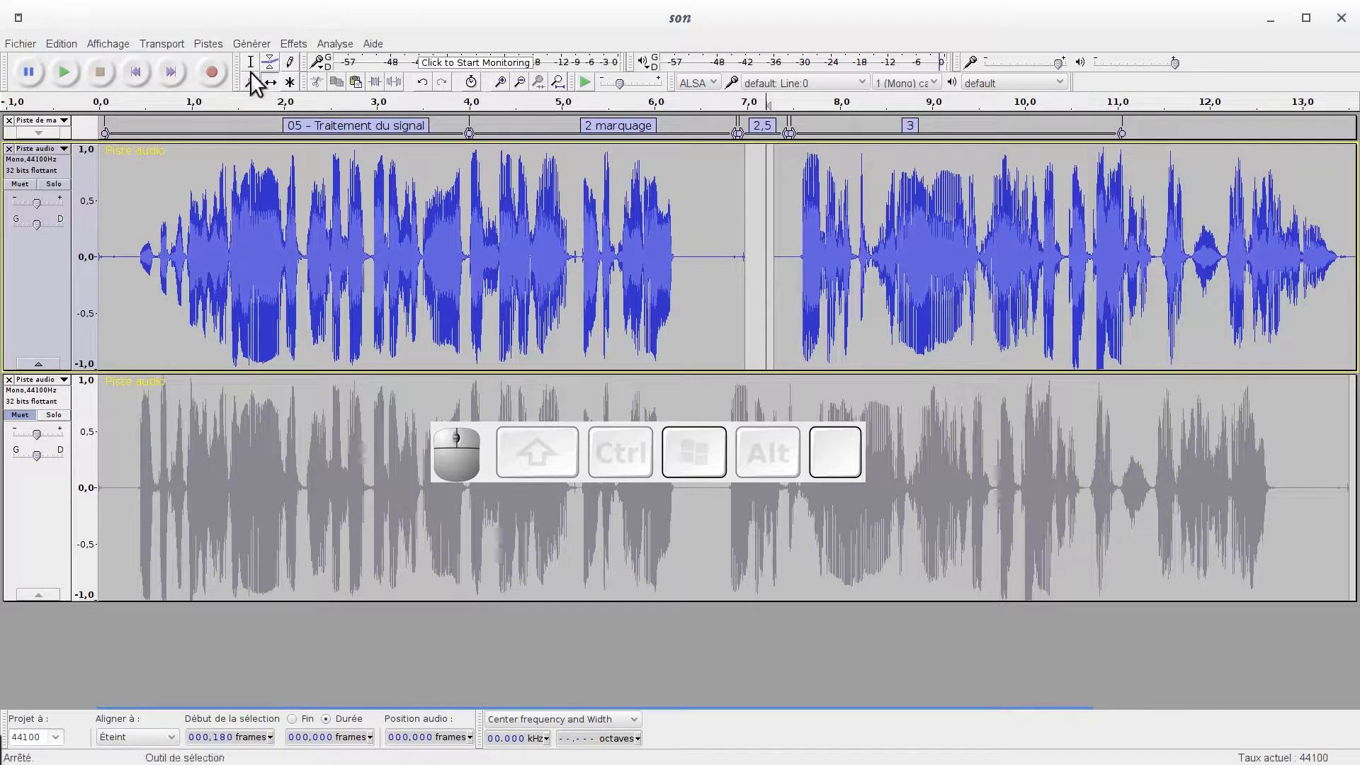
In multi-tool mode, fit the project in view, select the second clip from its end back to about 7.3 s and cut it.
{"action": "left_click", "coordinate": [290, 82]}
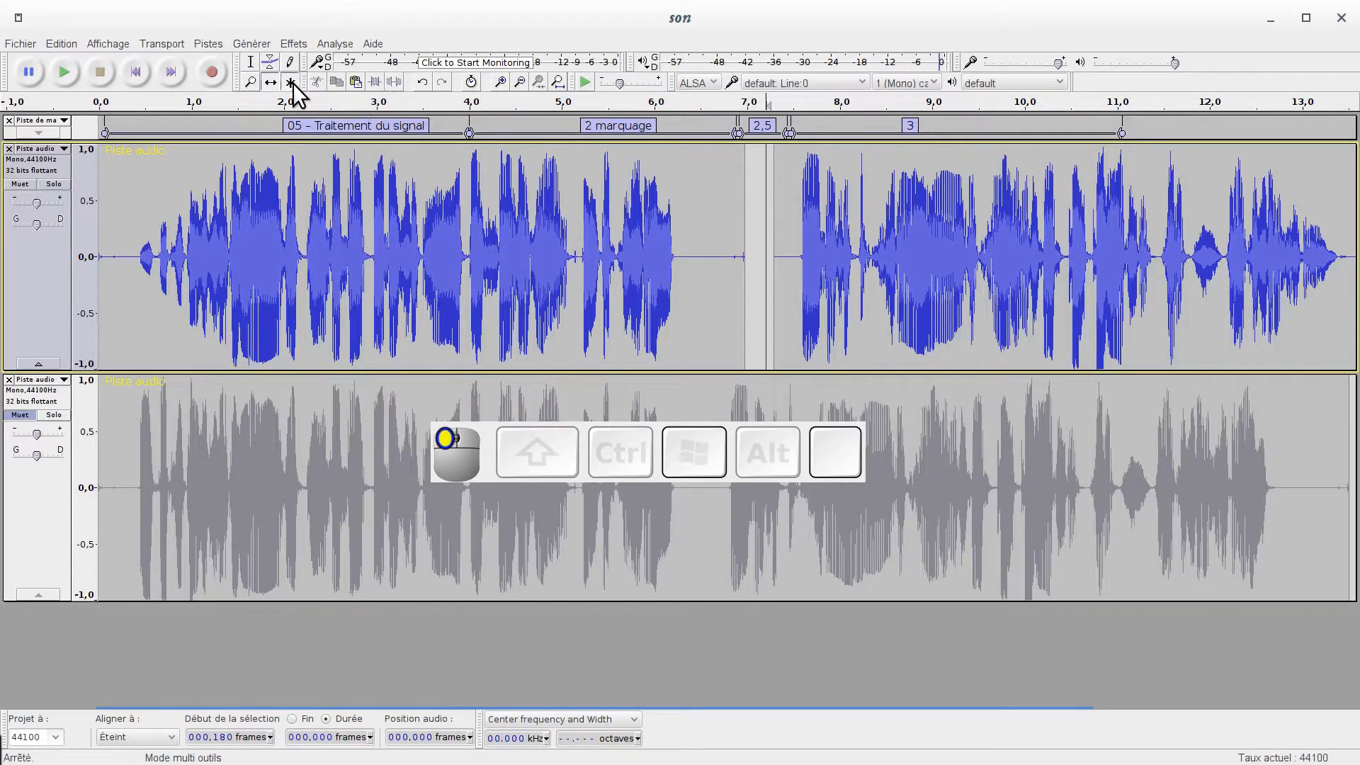
{"action": "left_click_drag", "start_coordinate": [766, 249], "coordinate": [1345, 268]}
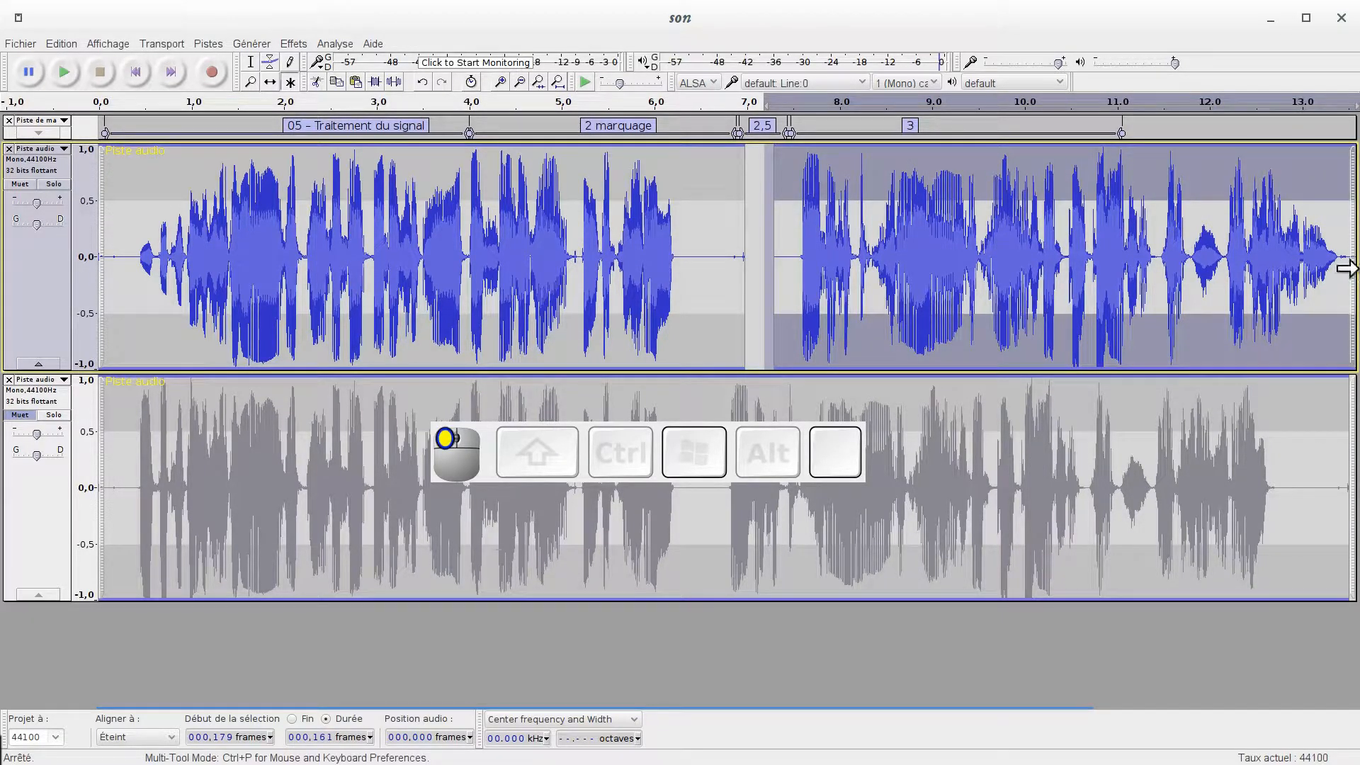
{"action": "scroll", "coordinate": [793, 241], "scroll_direction": "down", "scroll_amount": 3}
{"action": "left_click", "coordinate": [559, 84]}
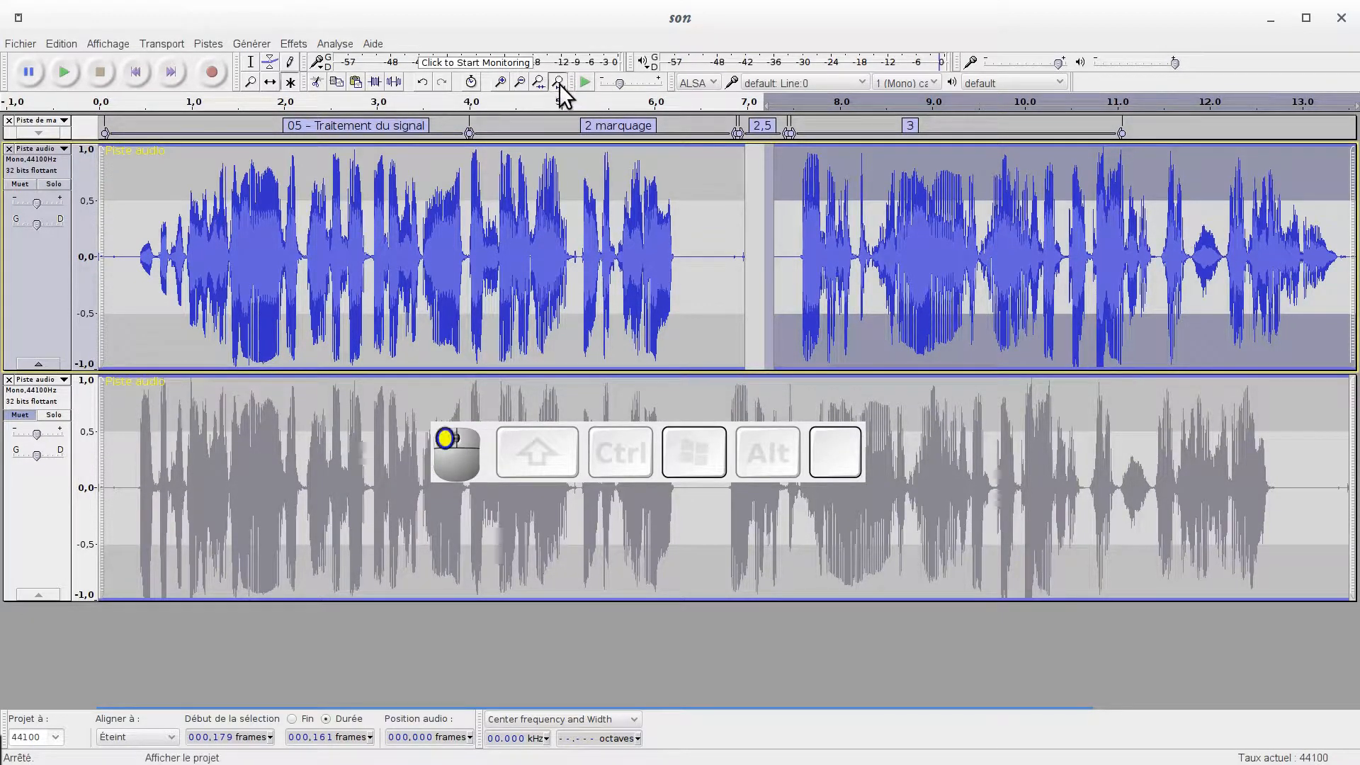
{"action": "left_click", "coordinate": [1340, 192]}
{"action": "left_click_drag", "start_coordinate": [1340, 192], "coordinate": [747, 192]}
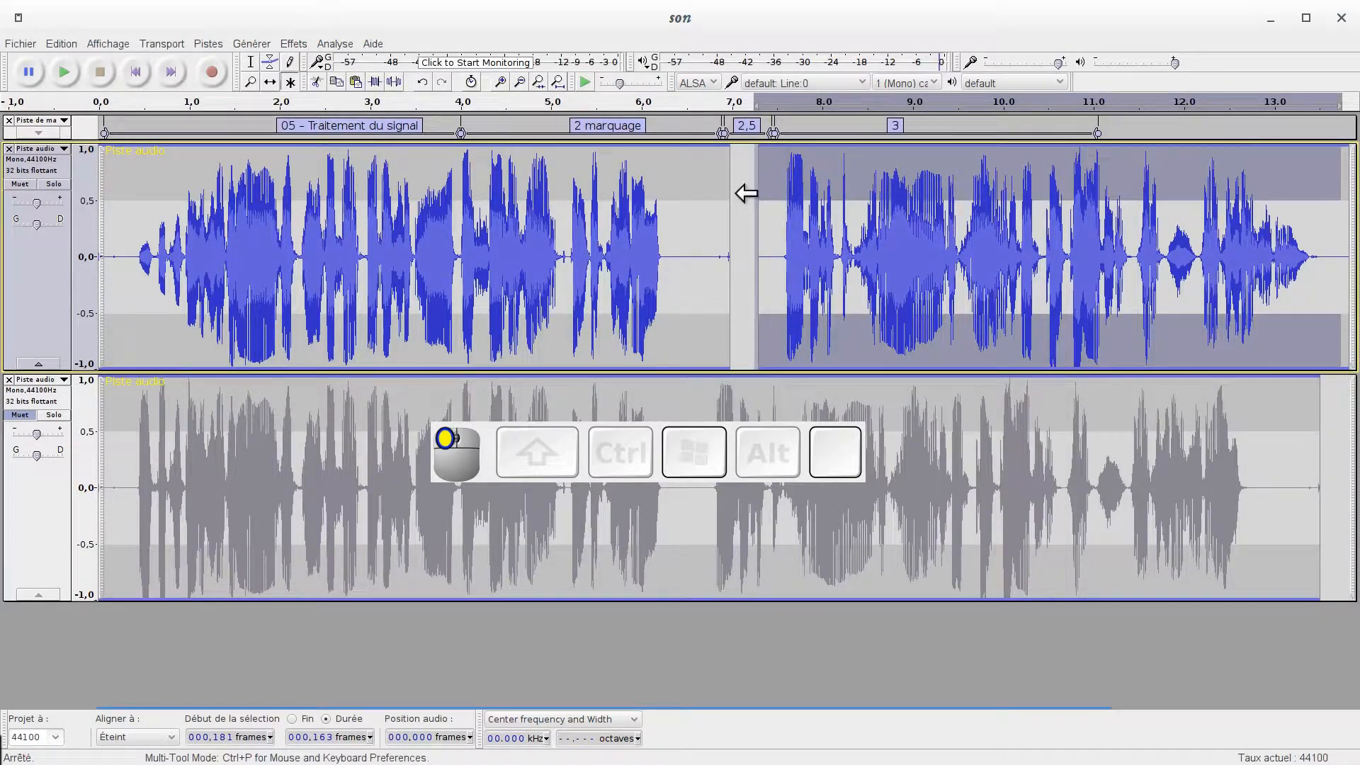
{"action": "left_click", "coordinate": [315, 82]}
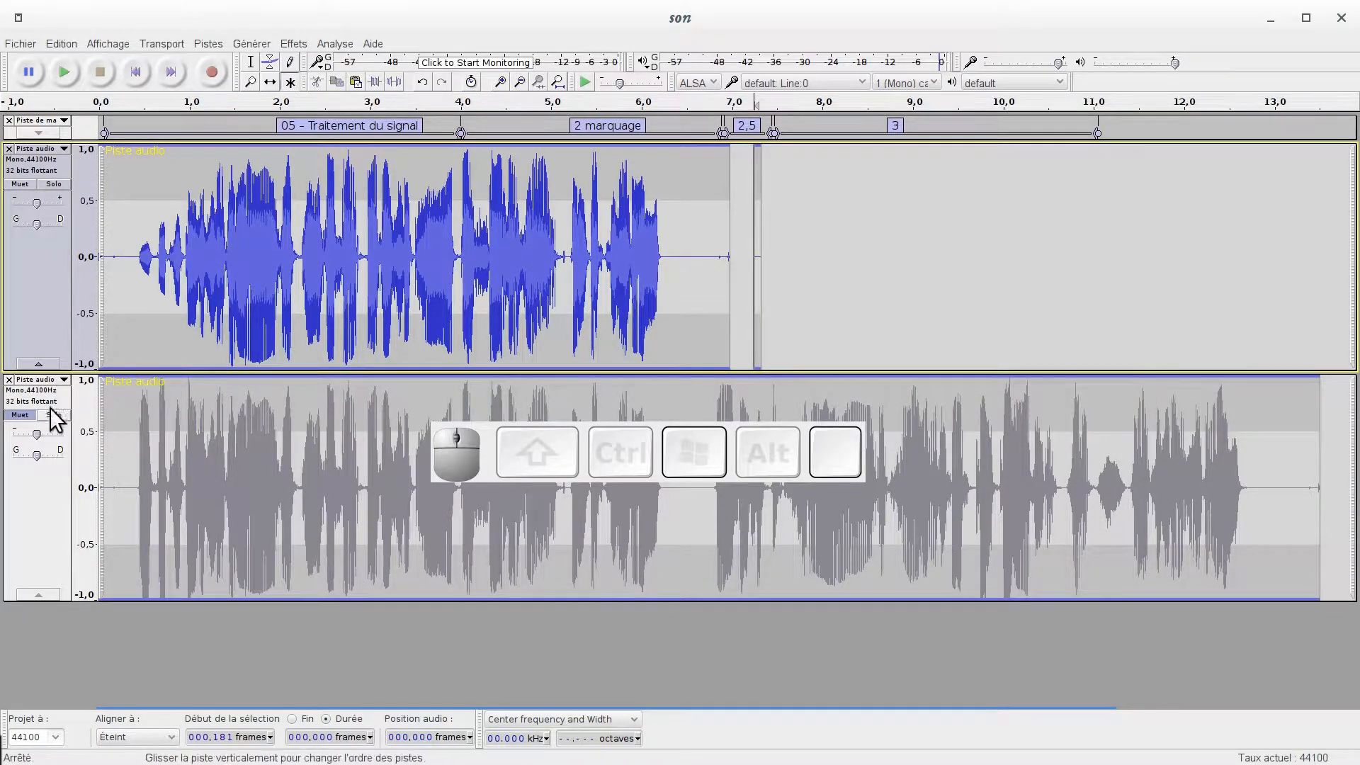
Deselect all tracks and paste the cut audio into a new track below the muted duplicate.
{"action": "left_click", "coordinate": [56, 639]}
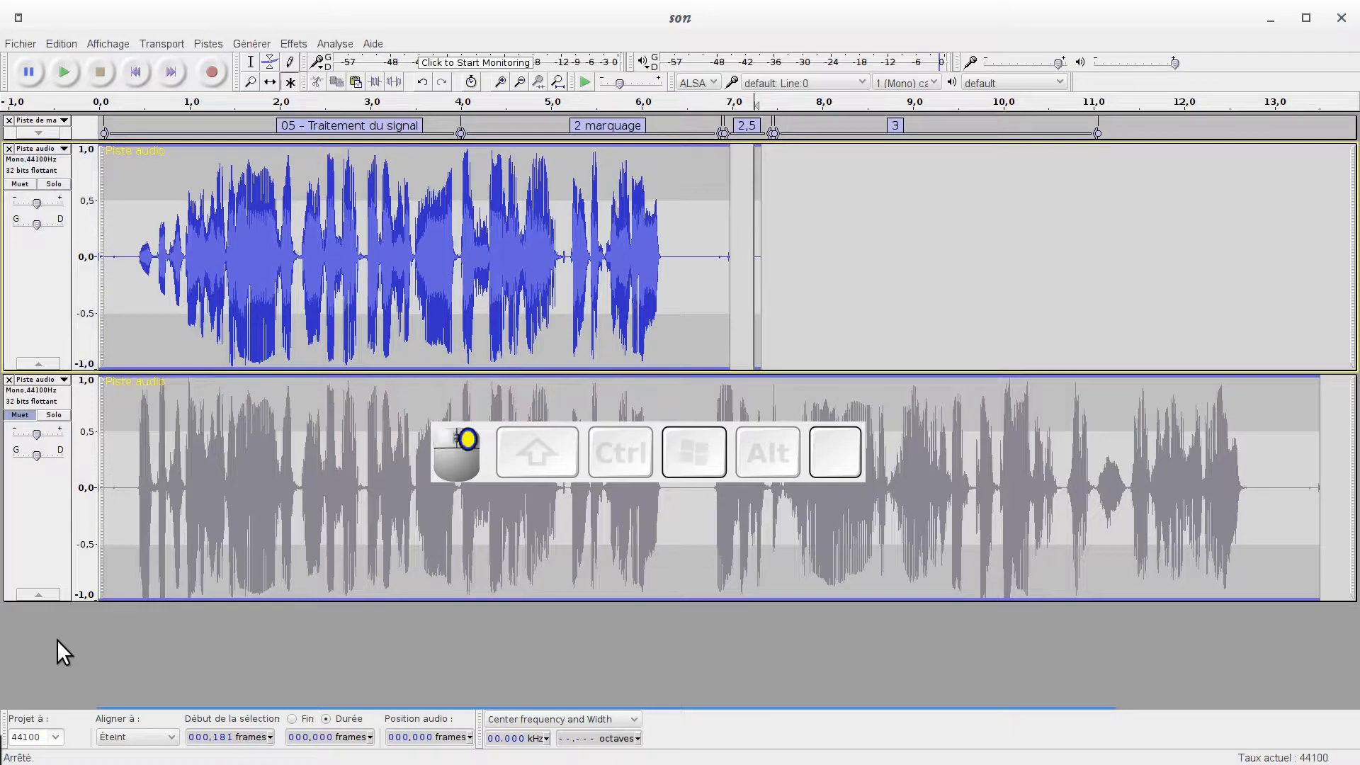
{"action": "key", "text": "ctrl+v"}
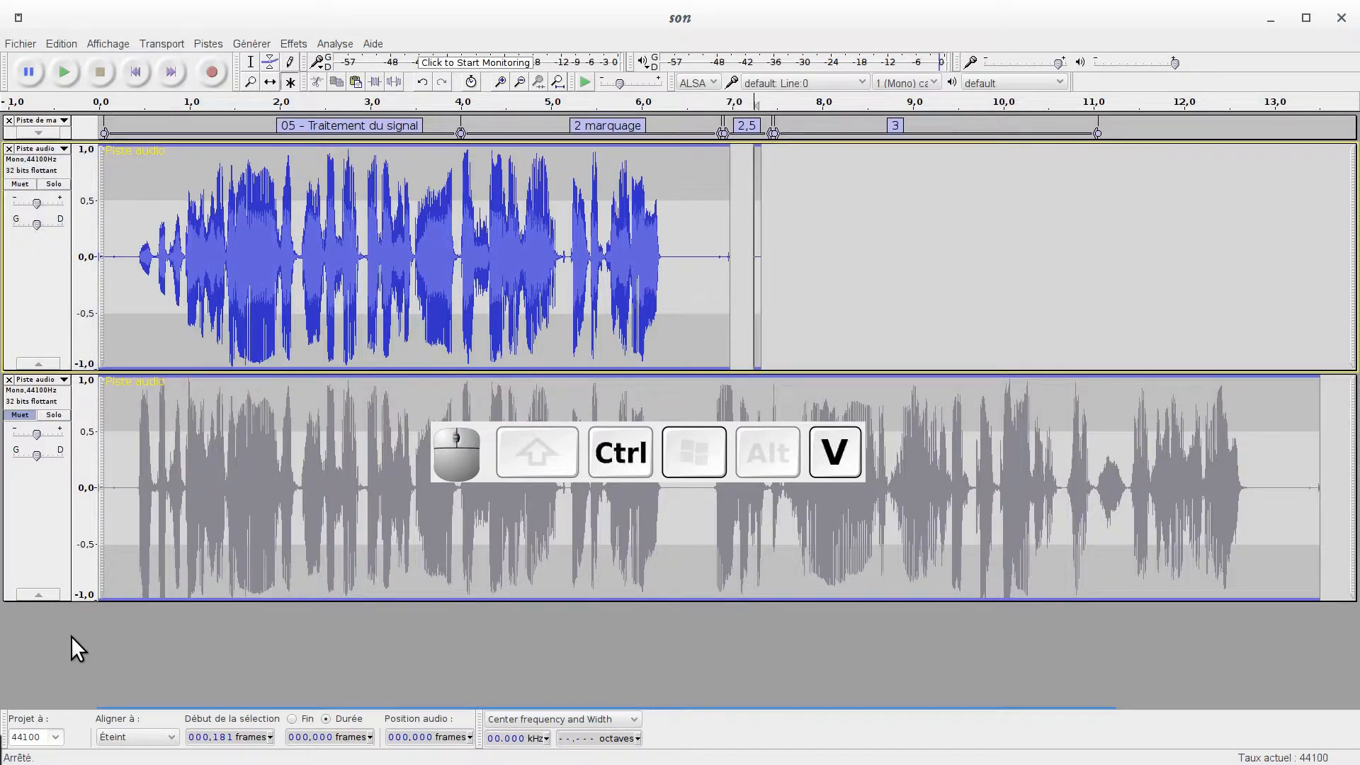
{"action": "scroll", "coordinate": [543, 538], "scroll_direction": "down", "scroll_amount": 1}
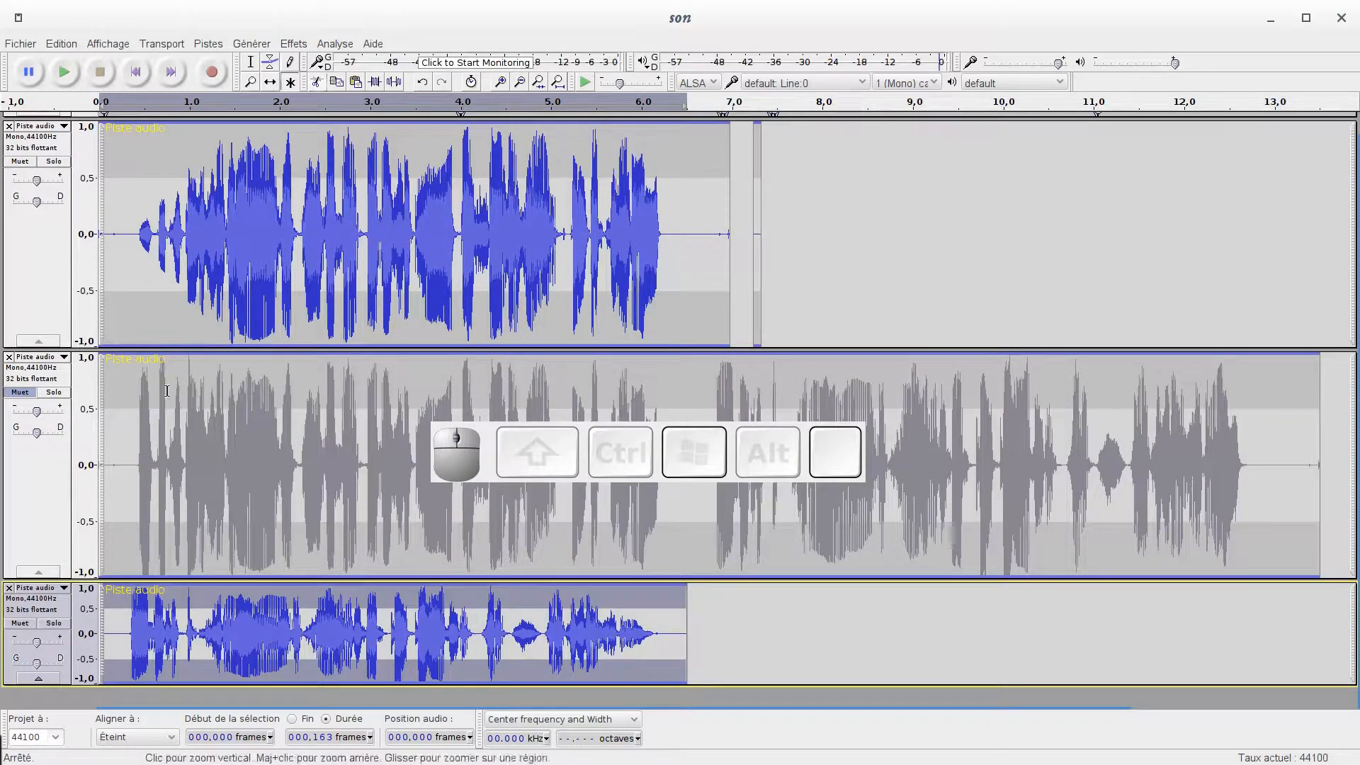
{"action": "left_click", "coordinate": [36, 571]}
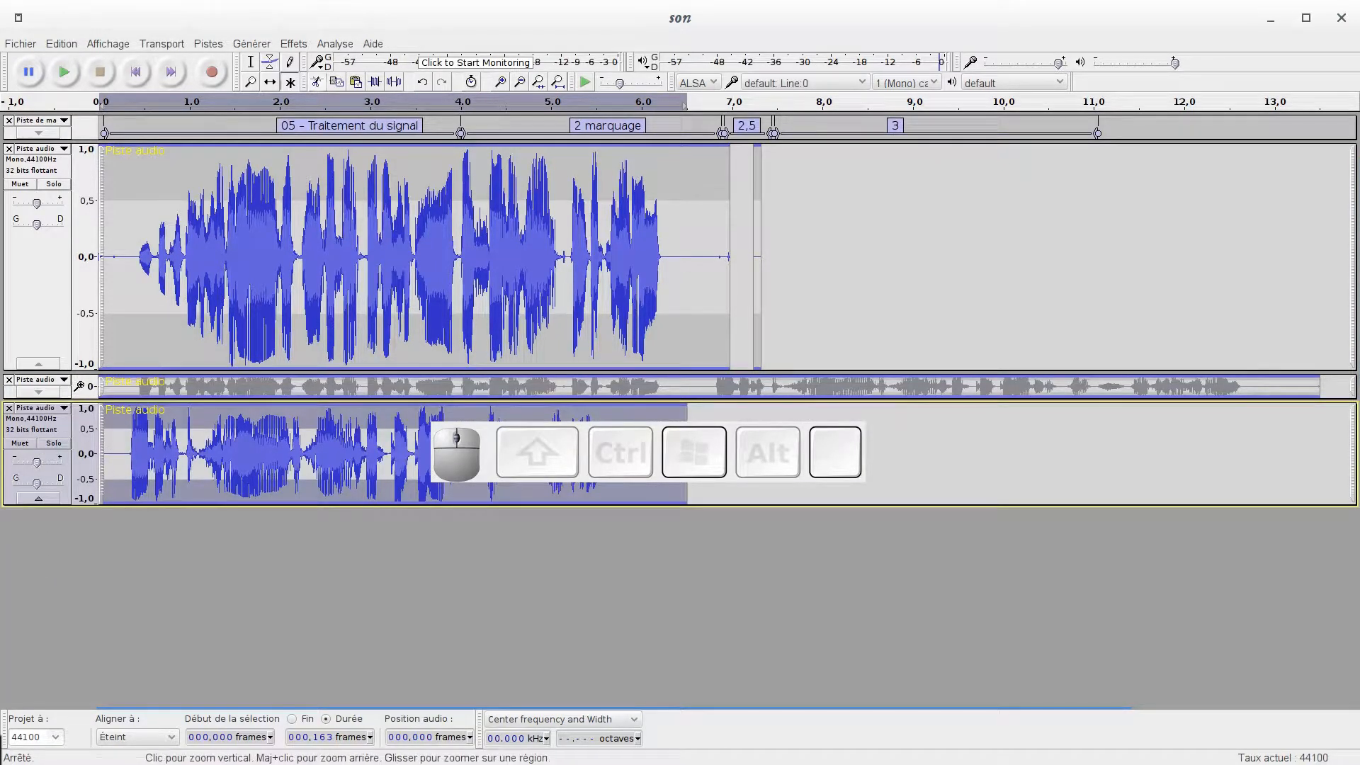
{"action": "left_click", "coordinate": [63, 379]}
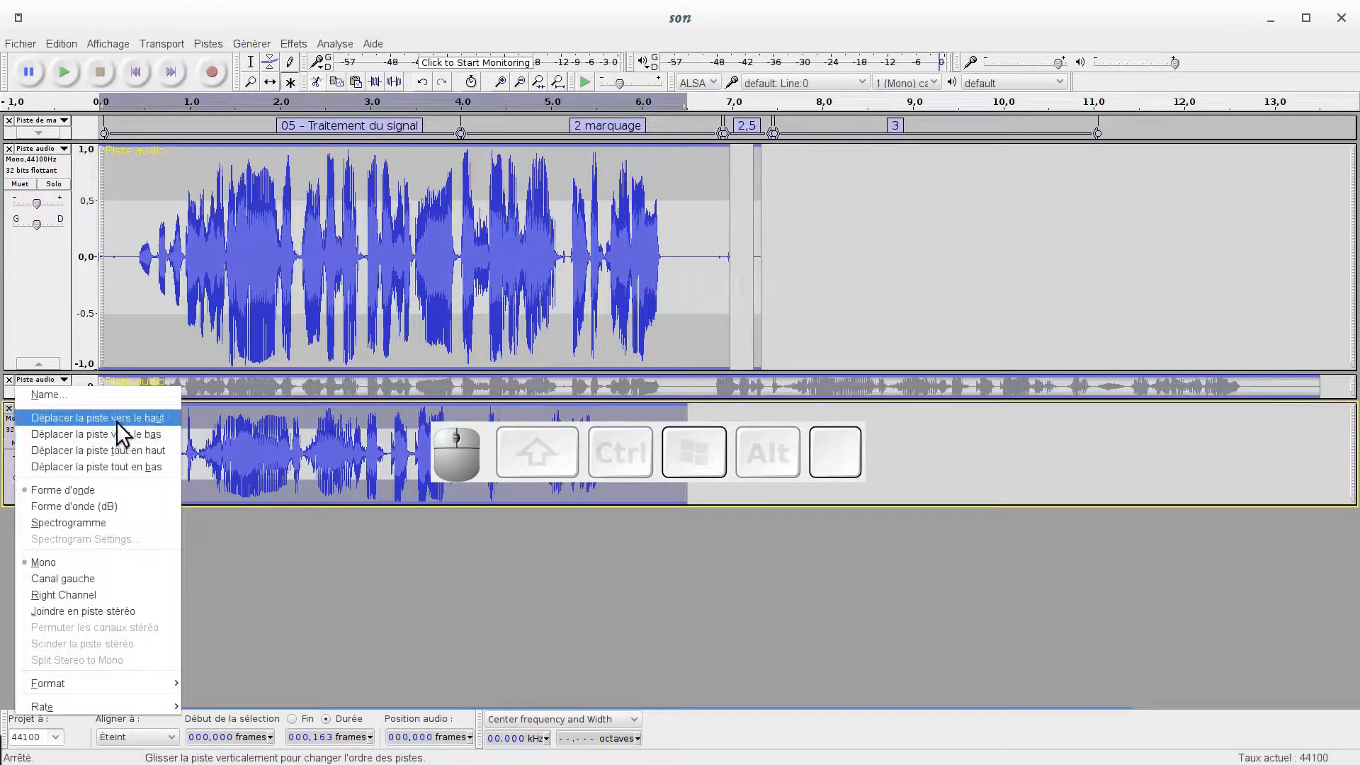
{"action": "left_click", "coordinate": [593, 639]}
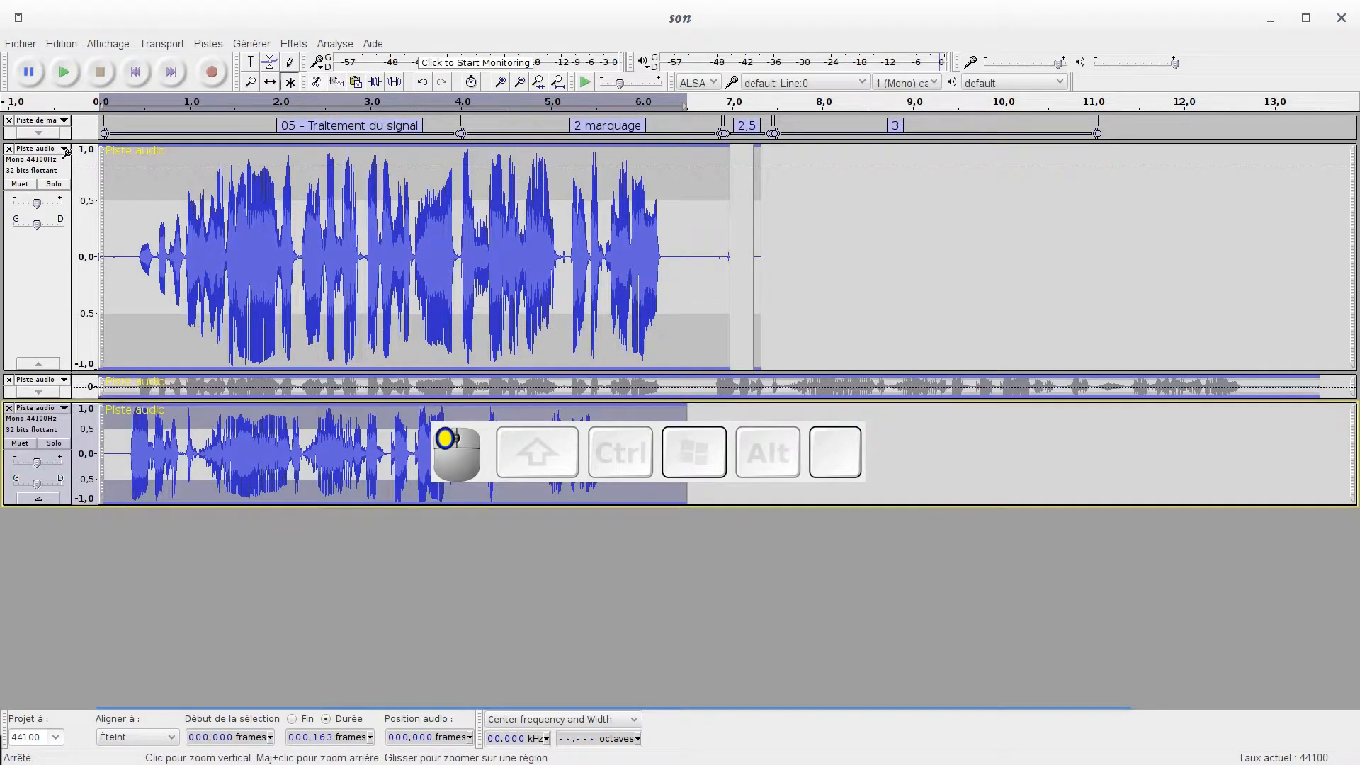
{"action": "left_click_drag", "start_coordinate": [71, 118], "coordinate": [72, 119]}
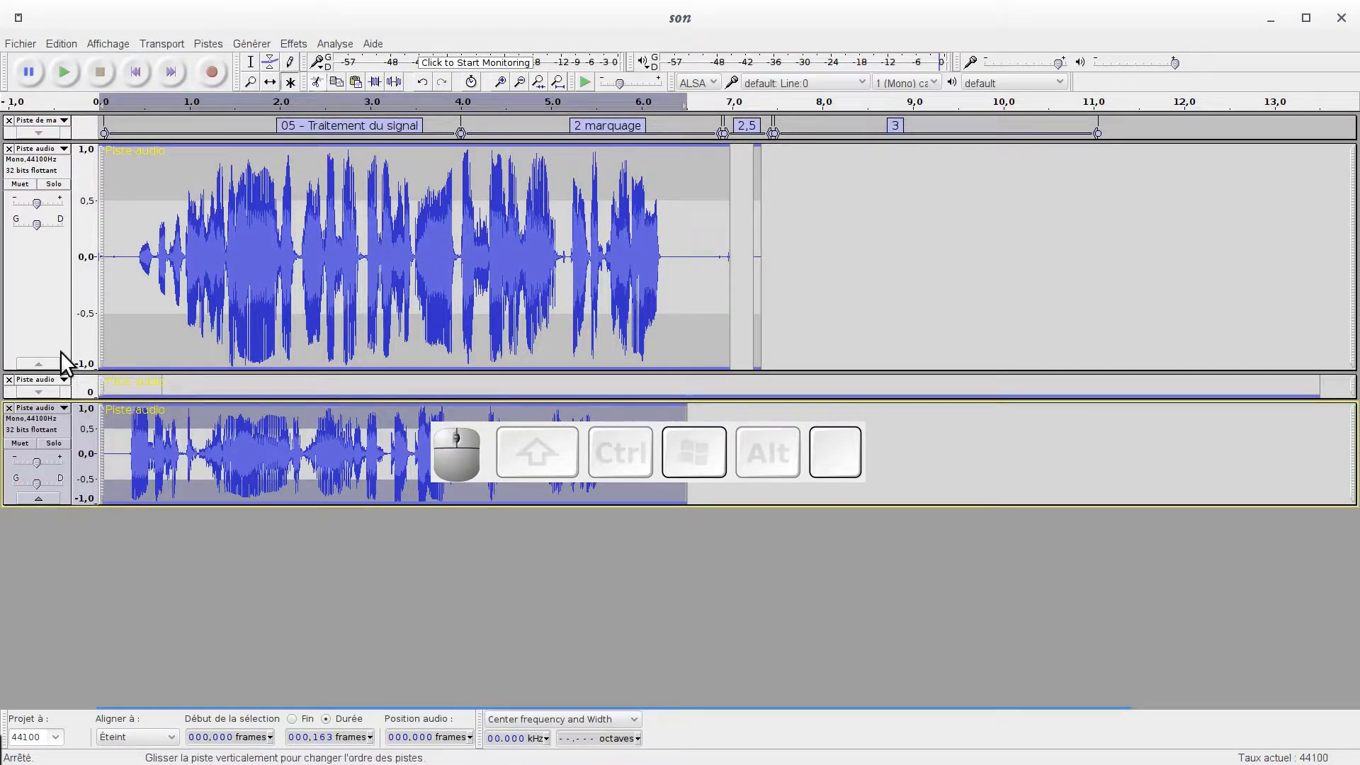
{"action": "key", "text": "ctrl+z"}
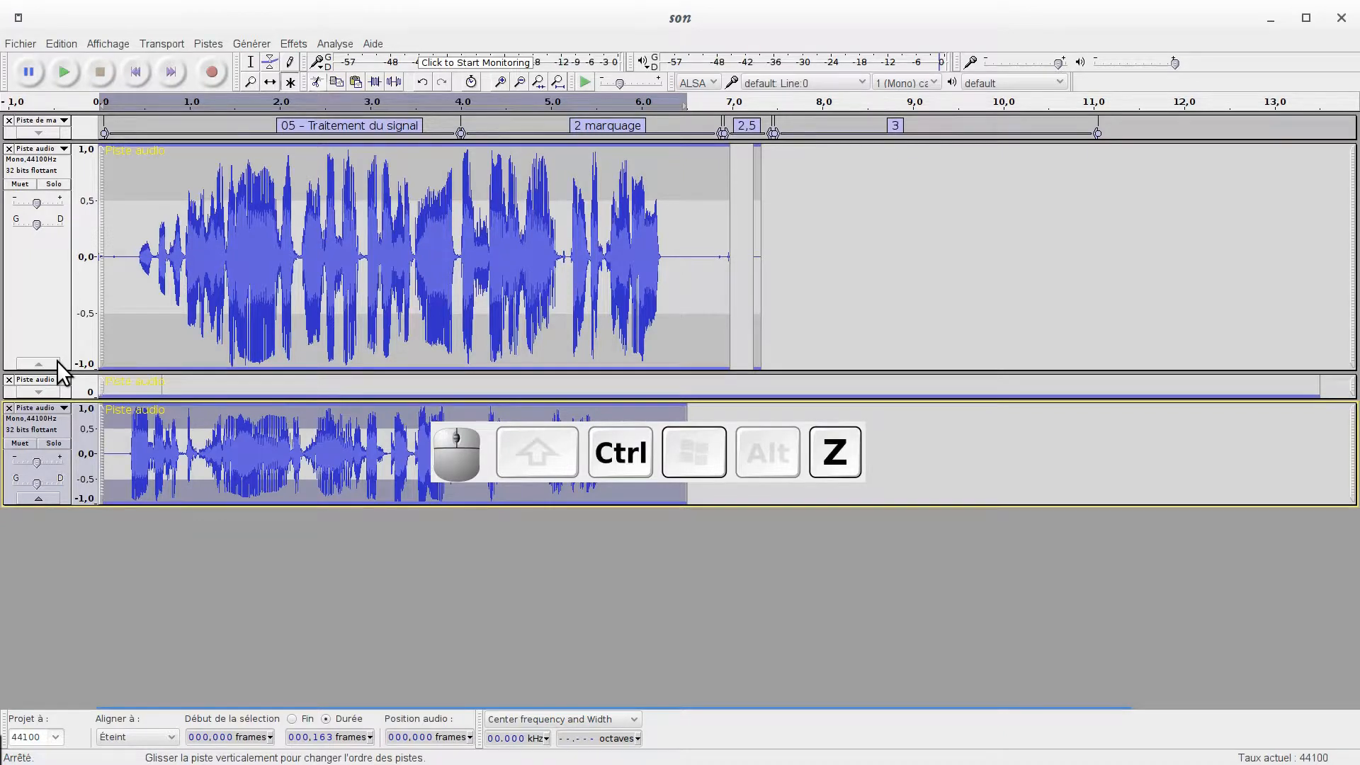
Move the muted backup track above the label track and collapse it.
{"action": "left_click", "coordinate": [50, 498]}
{"action": "left_click_drag", "start_coordinate": [50, 498], "coordinate": [95, 141]}
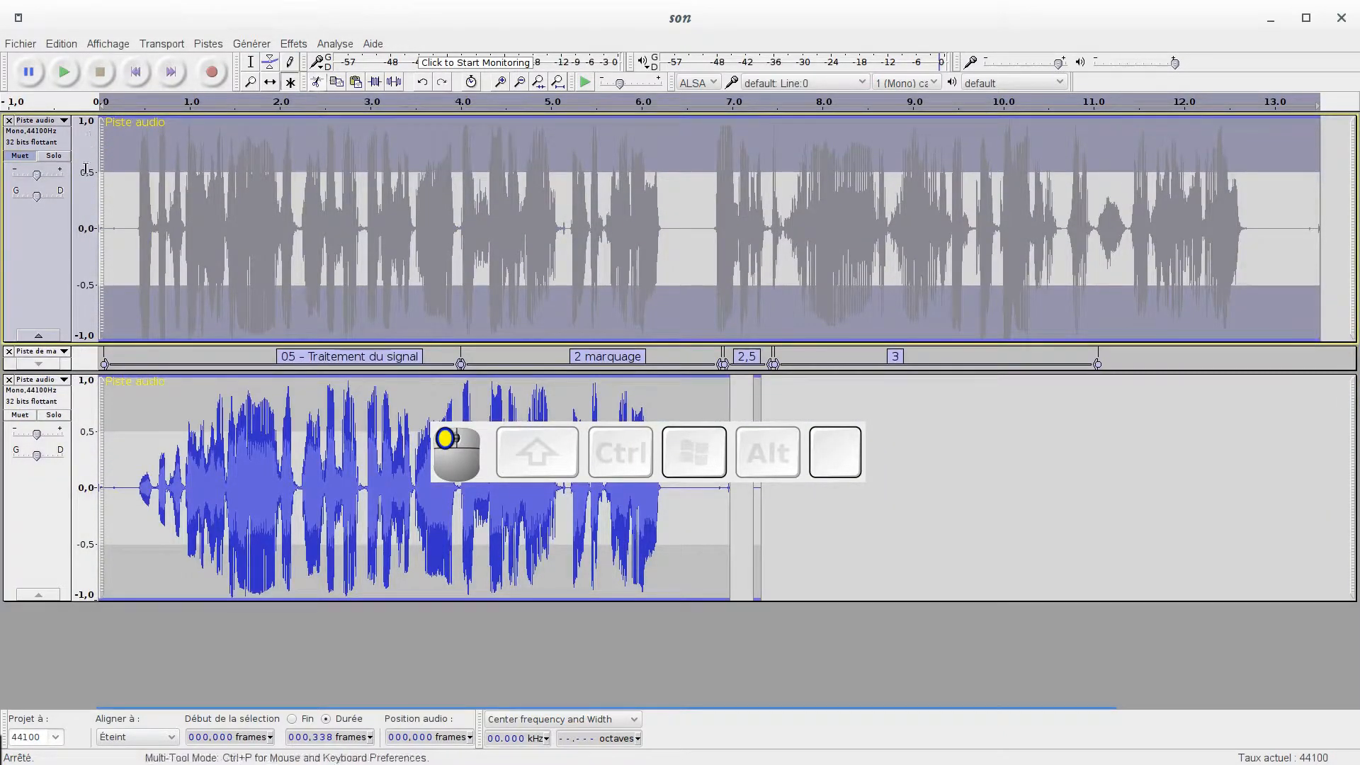
{"action": "left_click", "coordinate": [39, 335]}
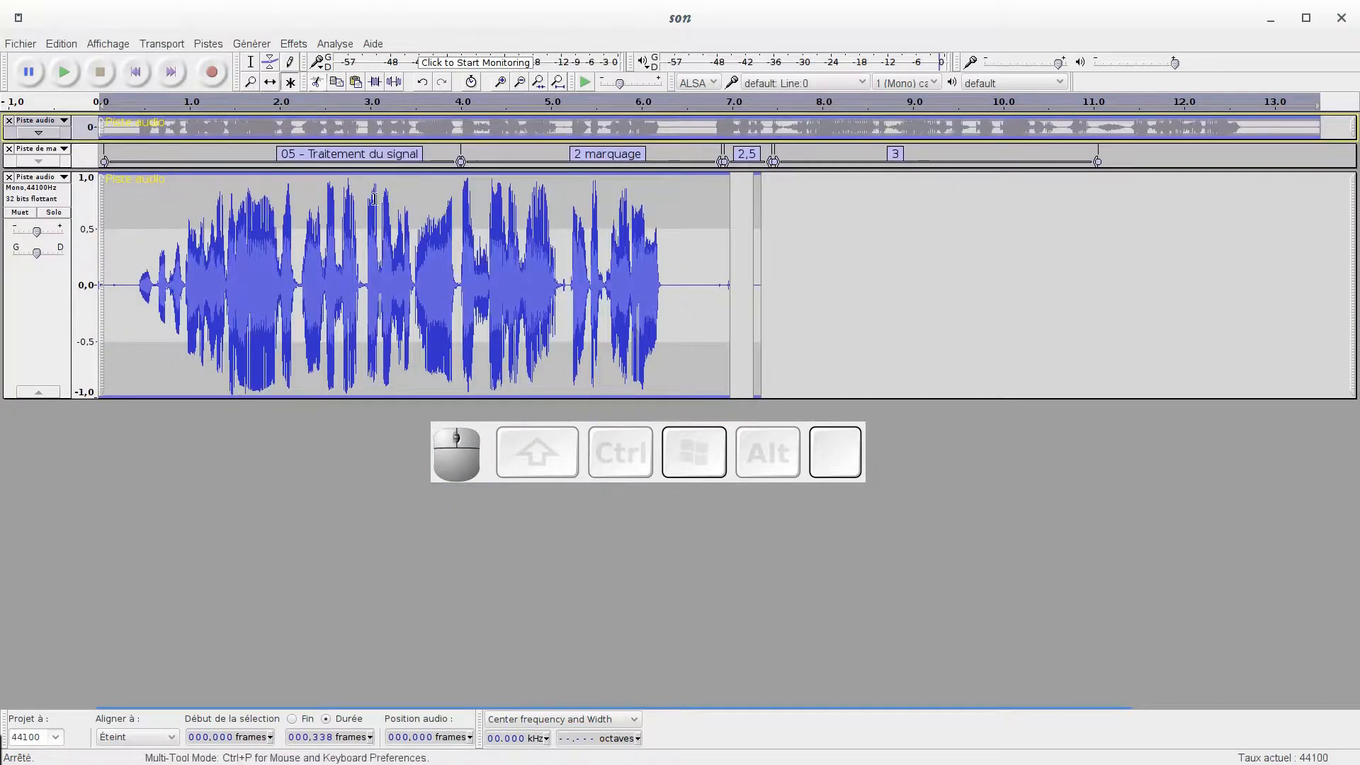
Paste the cut second half into a new track below the edited first-half track.
{"action": "left_click", "coordinate": [69, 446]}
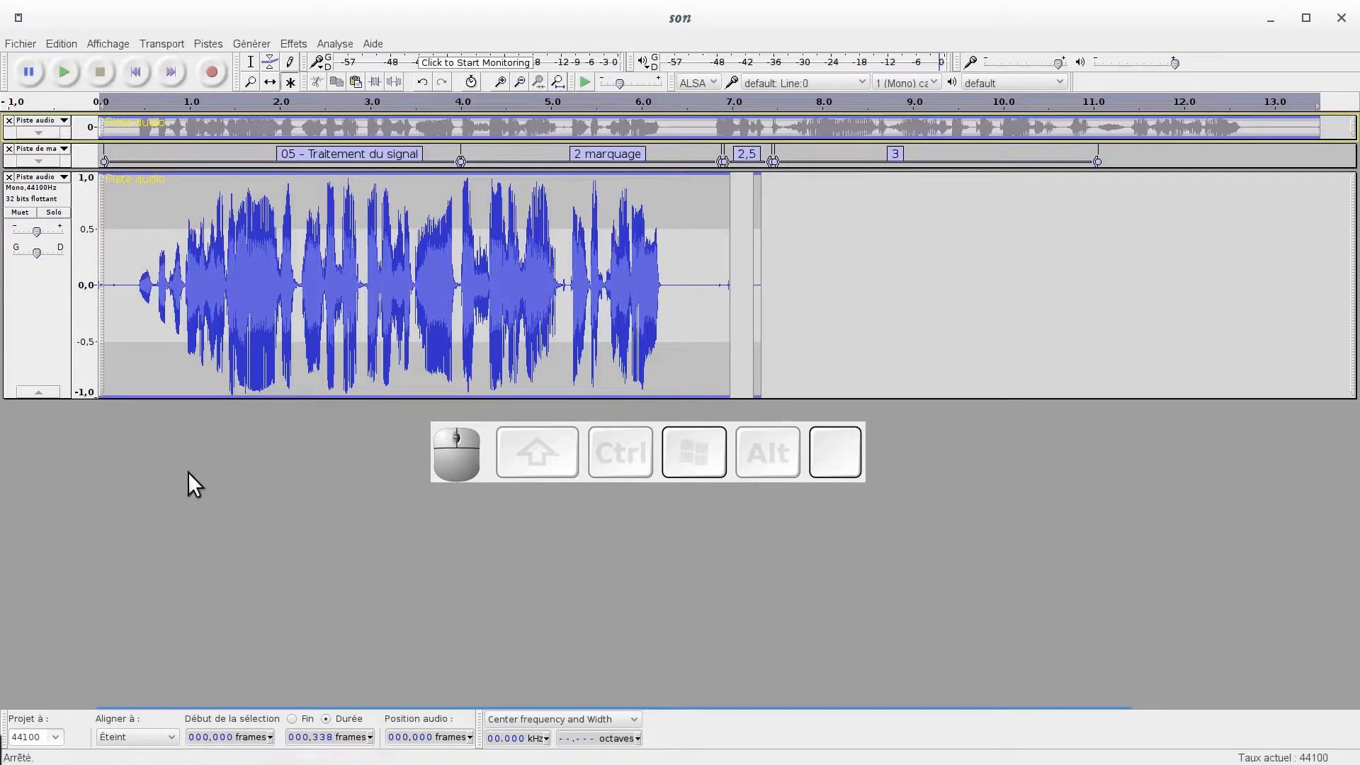
{"action": "left_click", "coordinate": [287, 82]}
{"action": "key", "text": "ctrl+v"}
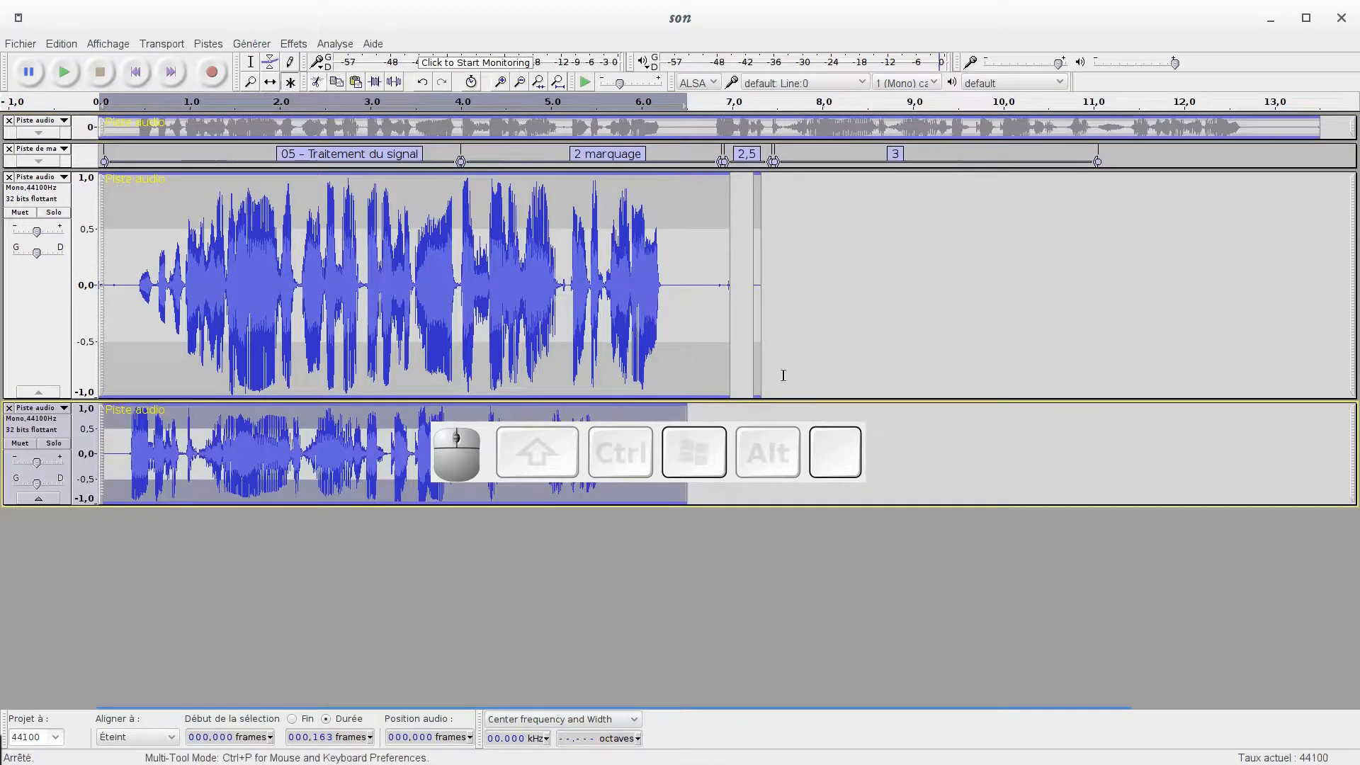
Reduce the height of the first-half track and enlarge the newly pasted track below it.
{"action": "left_click_drag", "start_coordinate": [580, 445], "coordinate": [561, 599]}
{"action": "left_click_drag", "start_coordinate": [75, 398], "coordinate": [74, 302]}
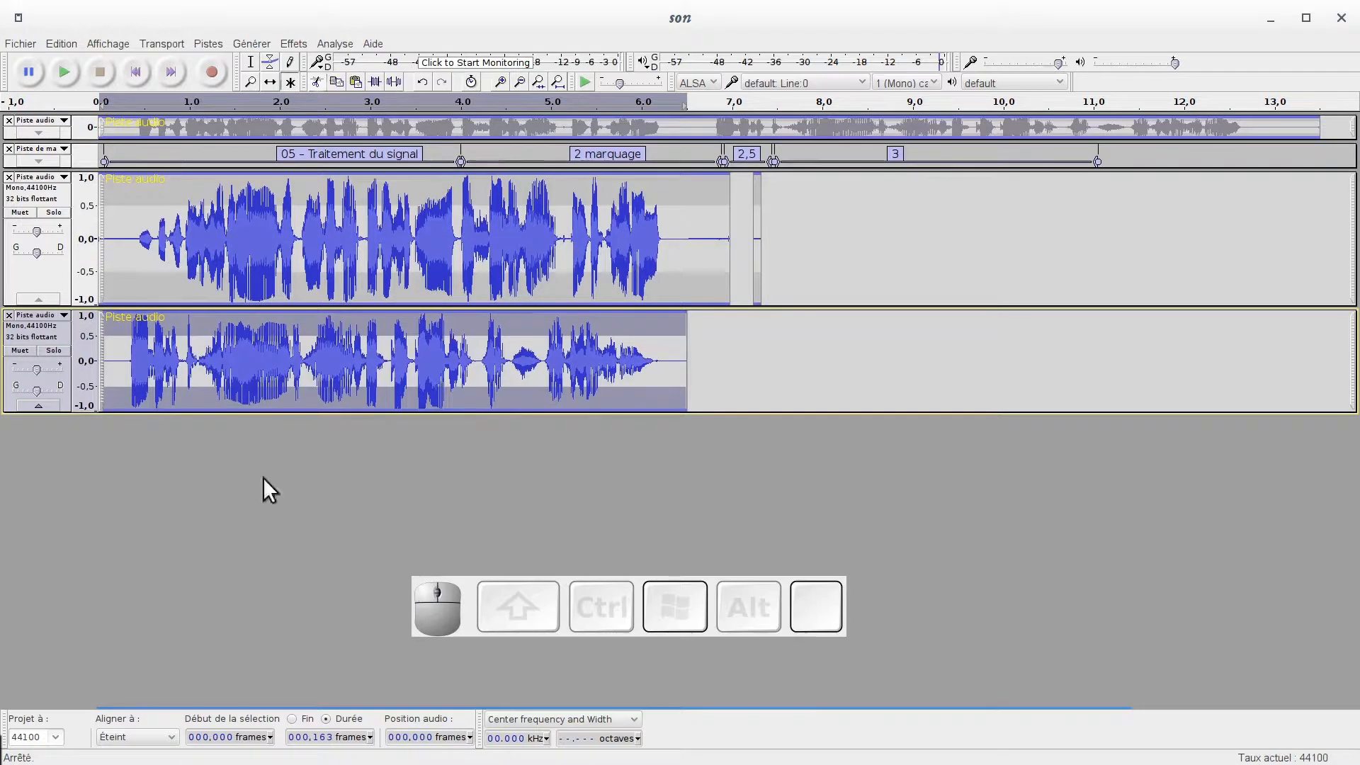
{"action": "left_click_drag", "start_coordinate": [103, 413], "coordinate": [97, 471]}
Select the leftover end of the first-half track from about 6.3 to 7.5 s and delete it.
{"action": "left_click_drag", "start_coordinate": [779, 240], "coordinate": [670, 252]}
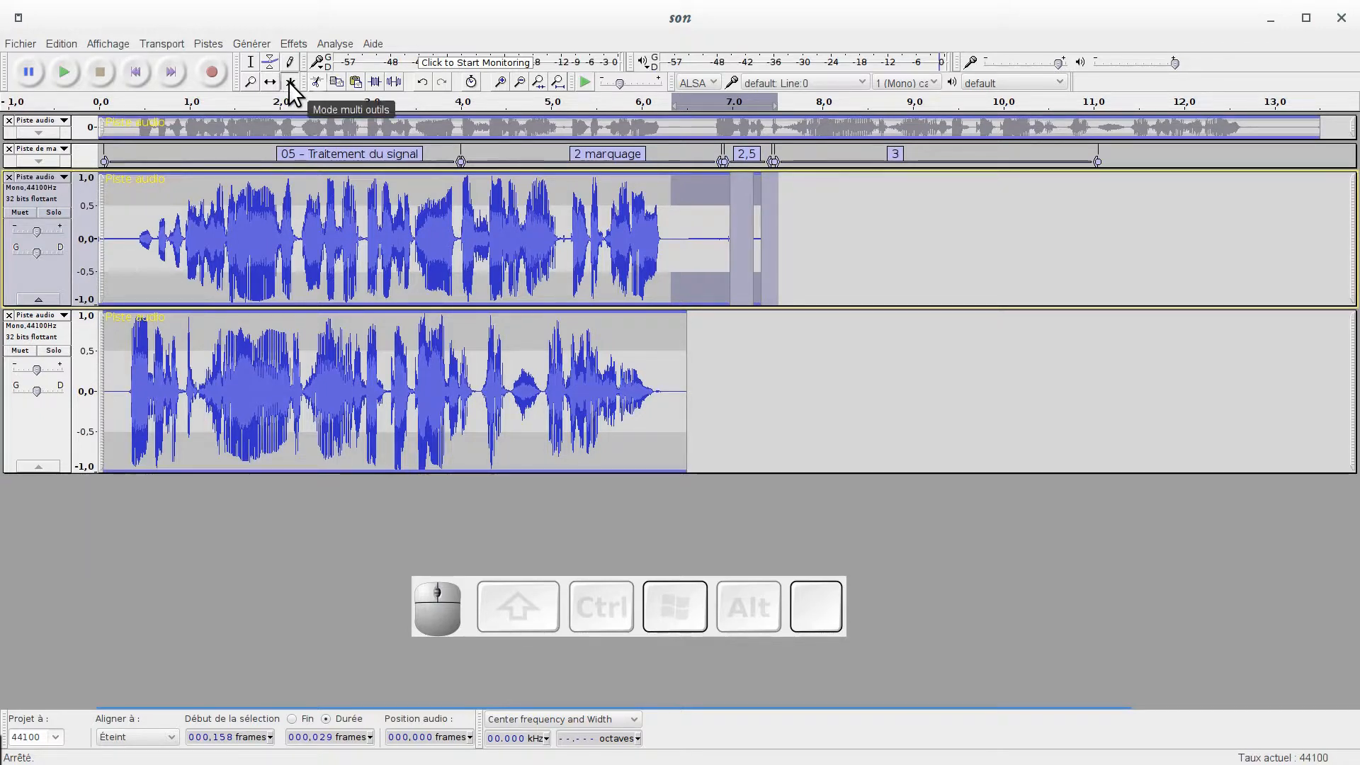
{"action": "key", "text": "Delete"}
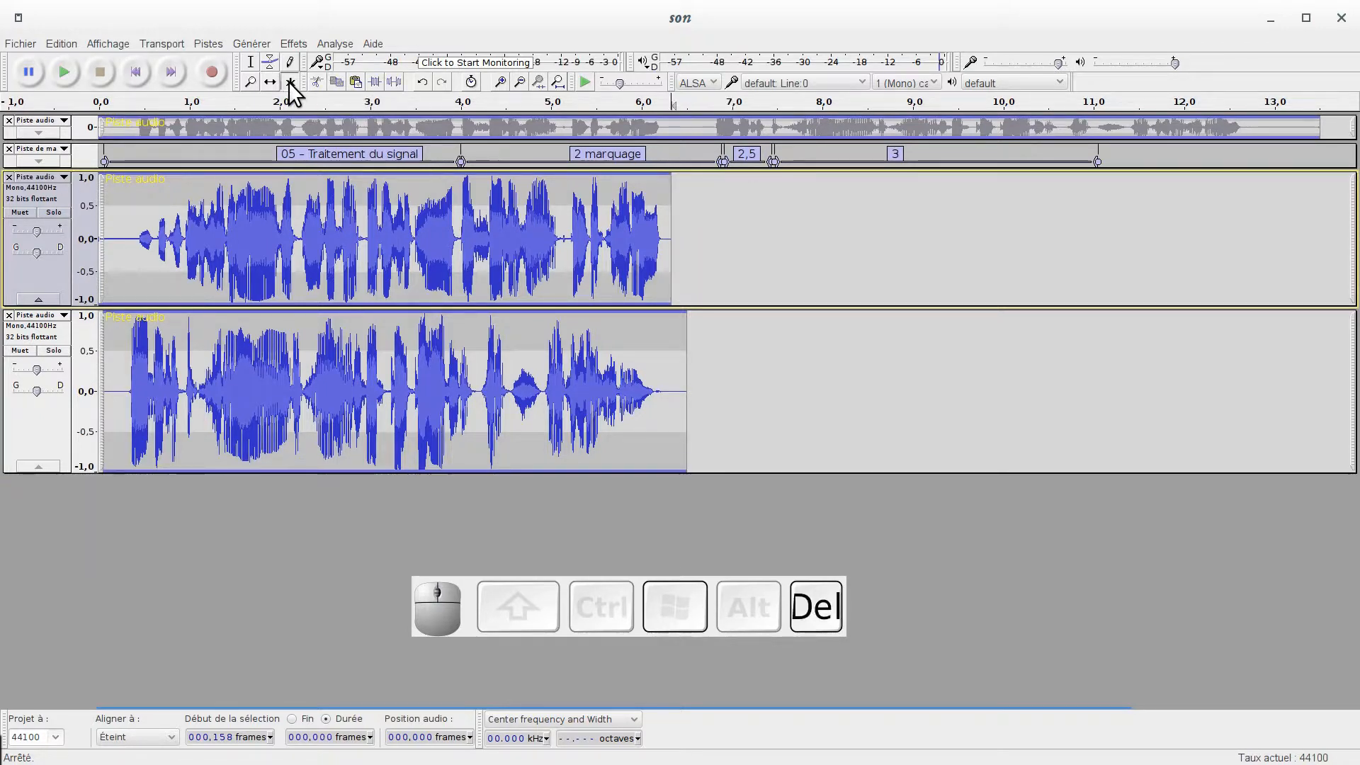
Time-shift the second-half clip so it starts at about 5.6 s, overlapping the end of the first half.
{"action": "left_click", "coordinate": [290, 82]}
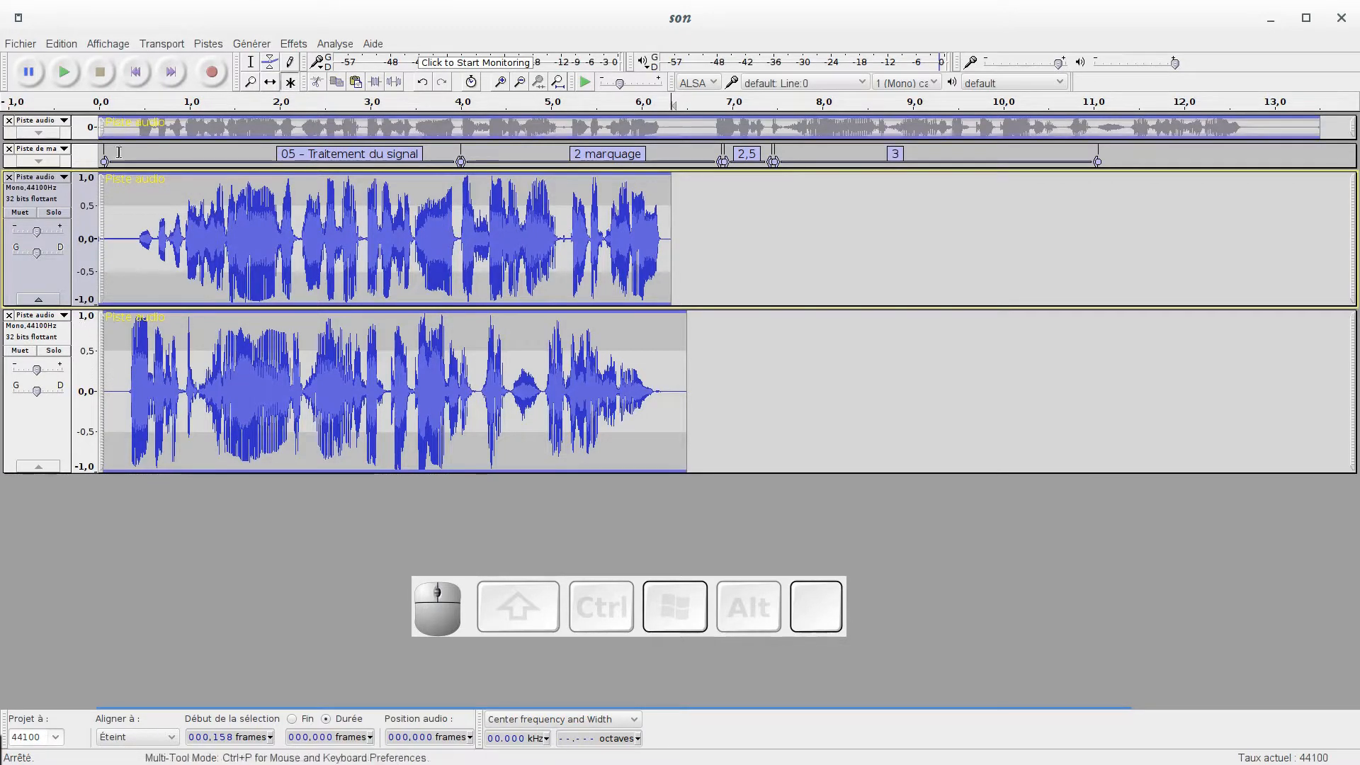
{"action": "left_click", "coordinate": [283, 81]}
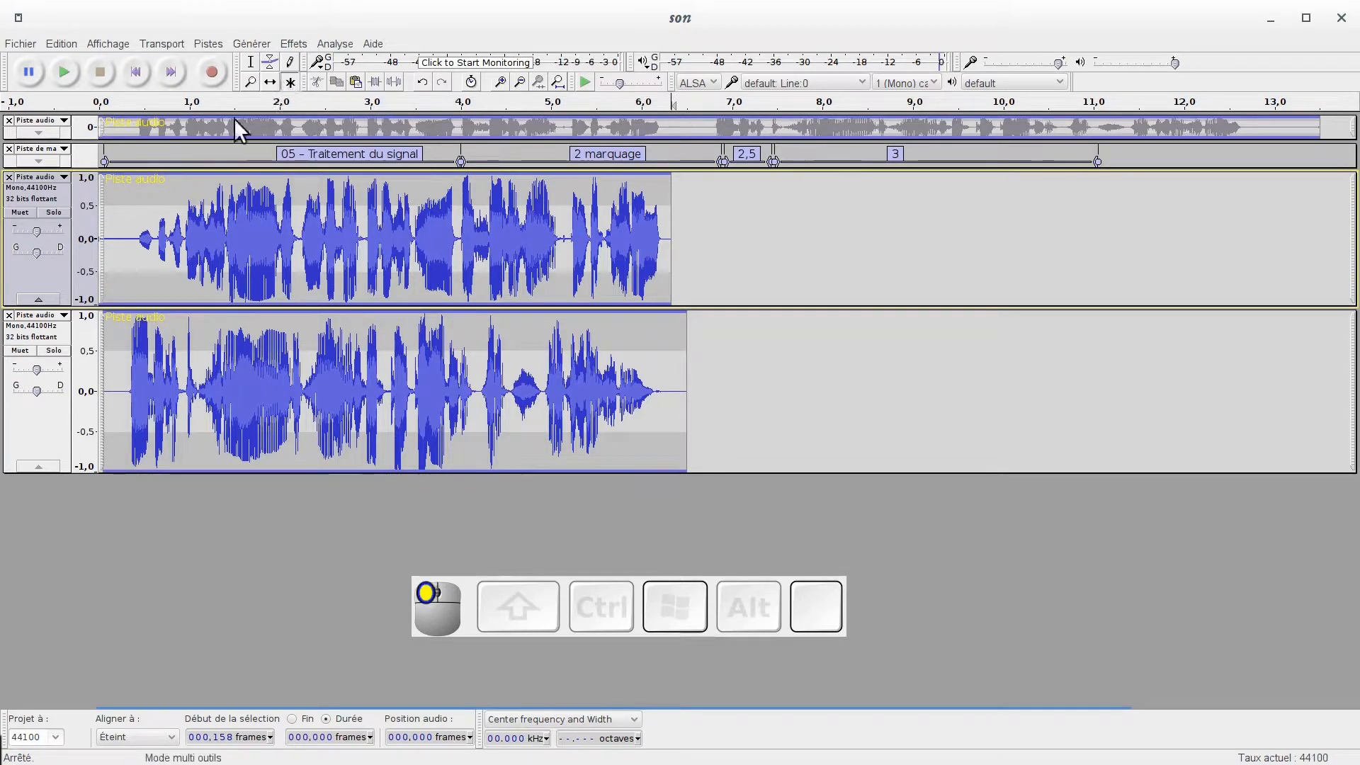
{"action": "left_click", "coordinate": [112, 359]}
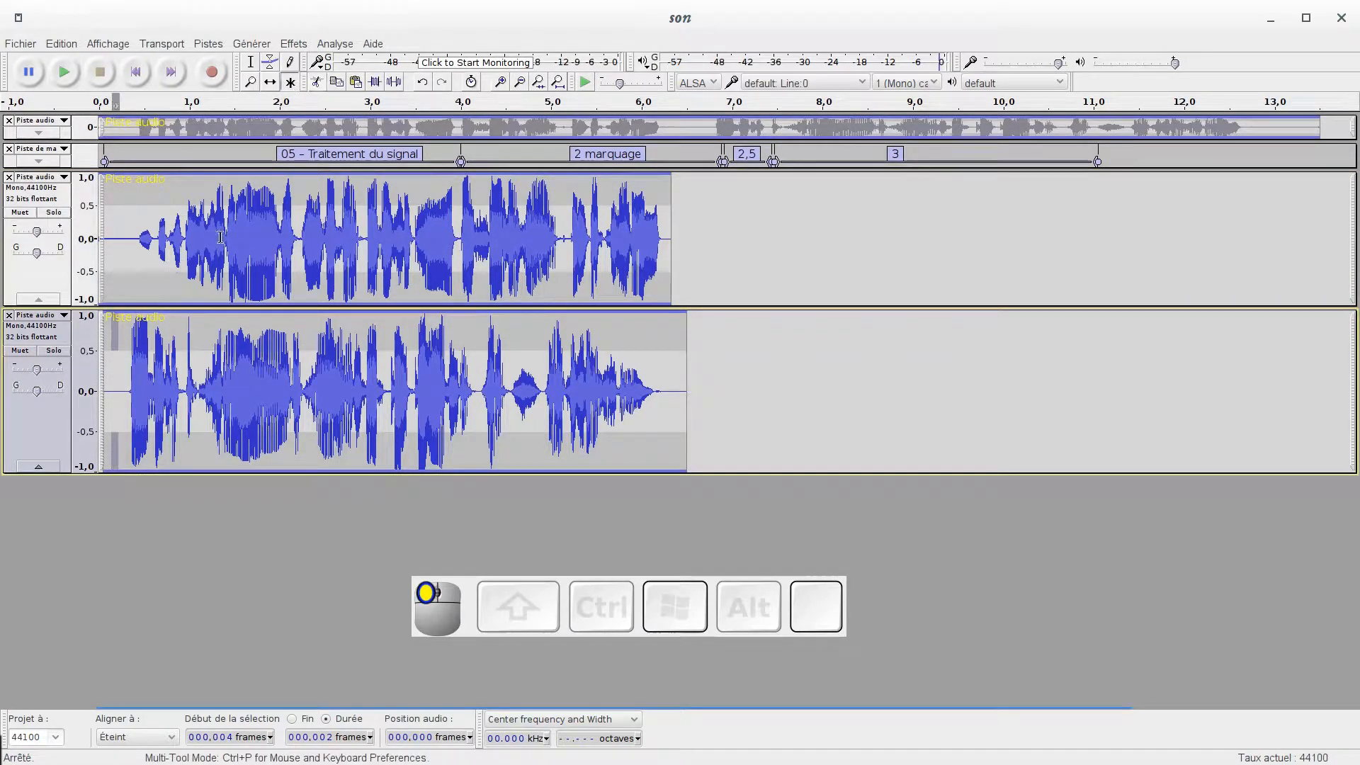
{"action": "left_click", "coordinate": [271, 83]}
{"action": "left_click_drag", "start_coordinate": [251, 368], "coordinate": [681, 384]}
{"action": "left_click", "coordinate": [680, 384]}
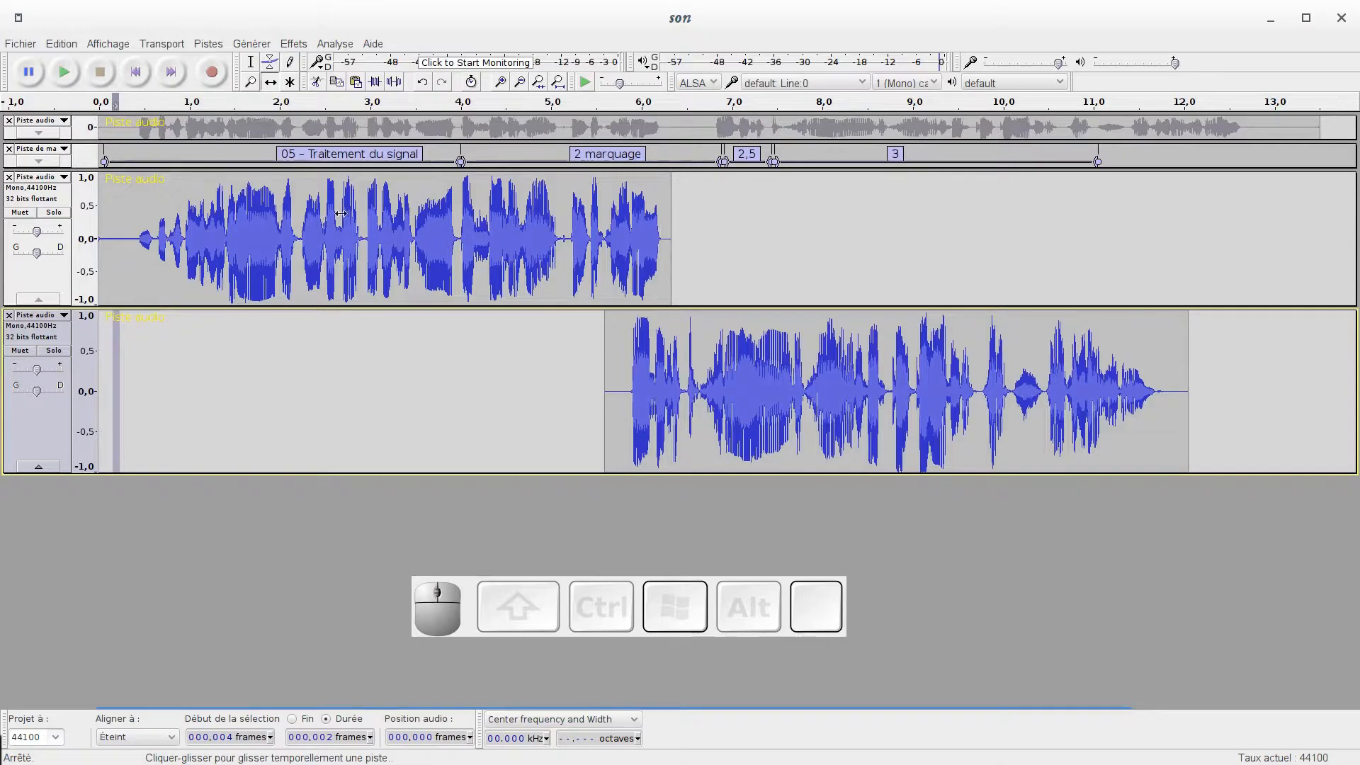
With the Envelope tool, fade the first-half clip down from about 5.3 s to roughly half level at its end.
{"action": "left_click", "coordinate": [268, 63]}
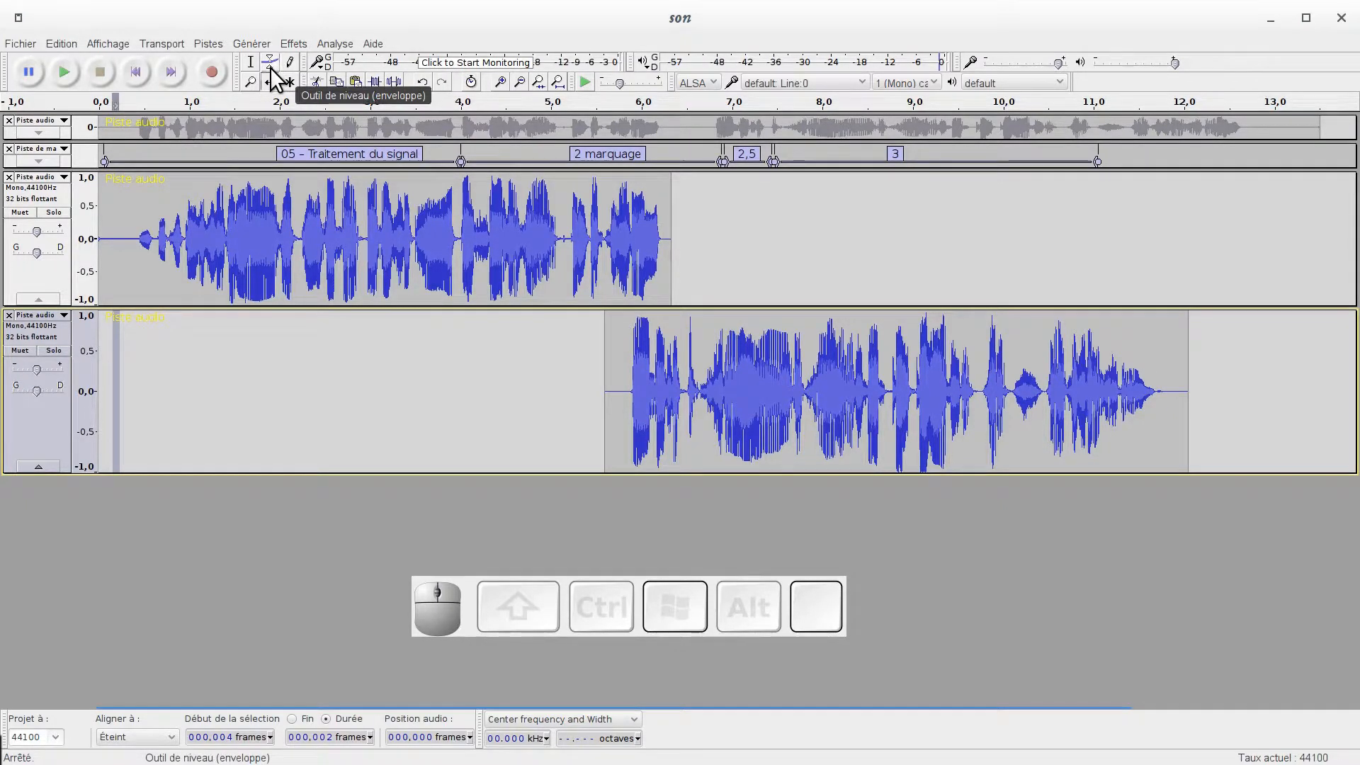
{"action": "left_click", "coordinate": [271, 63]}
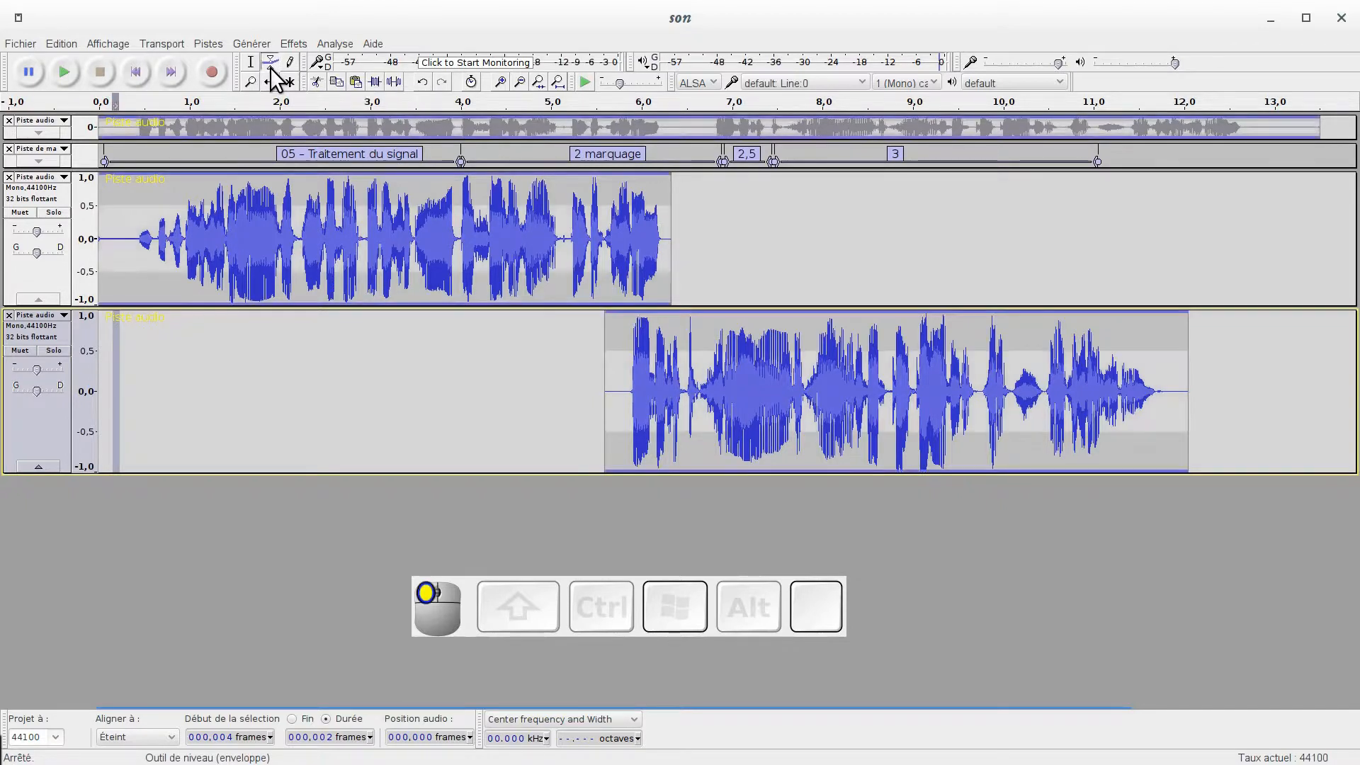
{"action": "left_click", "coordinate": [600, 204]}
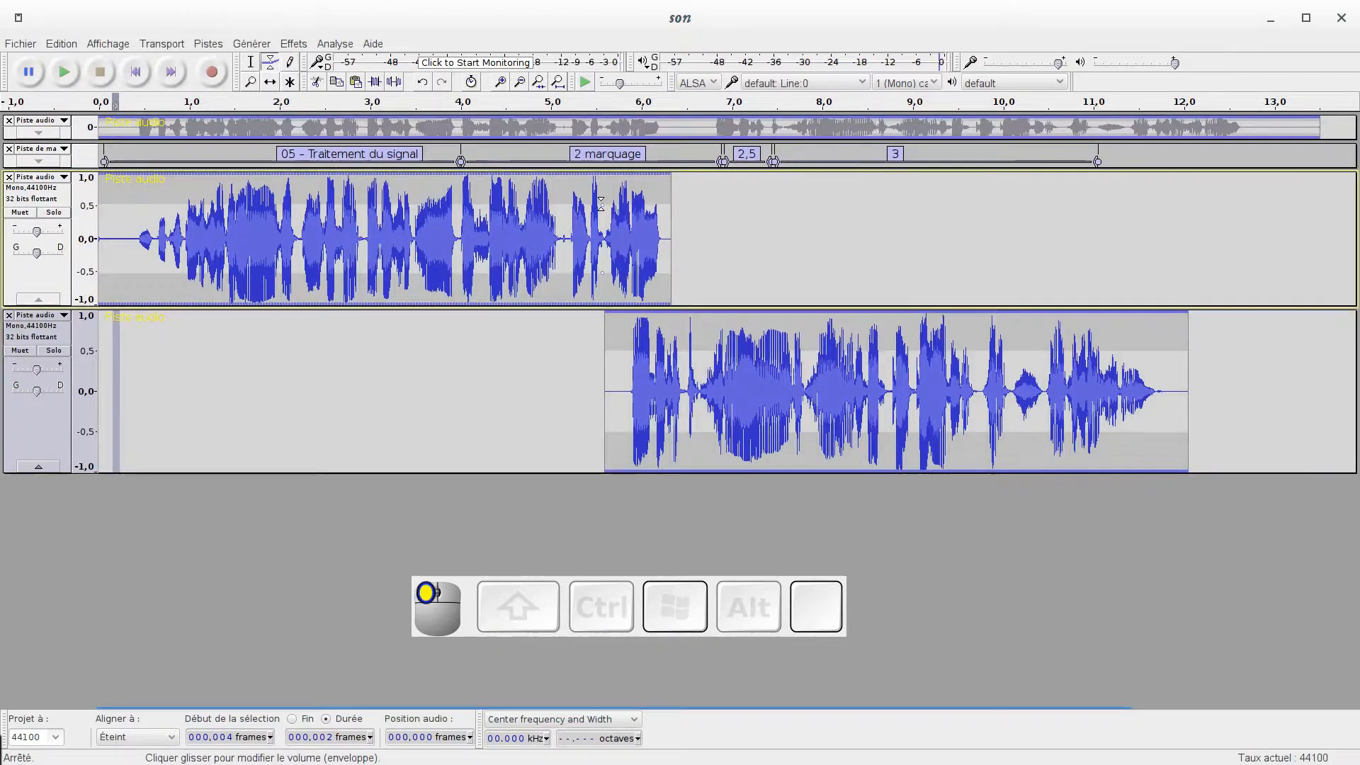
{"action": "left_click", "coordinate": [668, 204]}
{"action": "left_click_drag", "start_coordinate": [669, 204], "coordinate": [668, 237]}
{"action": "left_click_drag", "start_coordinate": [602, 206], "coordinate": [535, 196]}
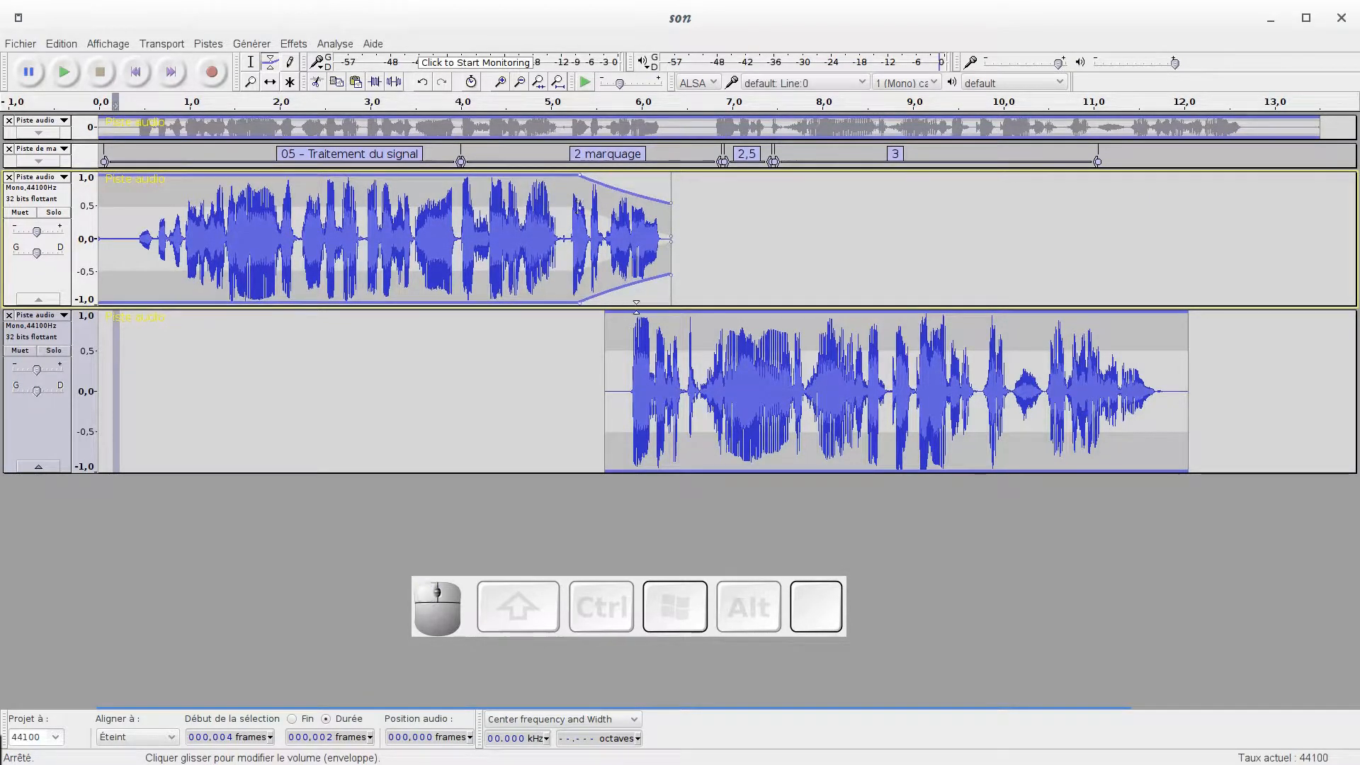
Shape the second-half clip's envelope to fade in from a low level at its start to full level at about 6.7 s.
{"action": "left_click", "coordinate": [701, 348]}
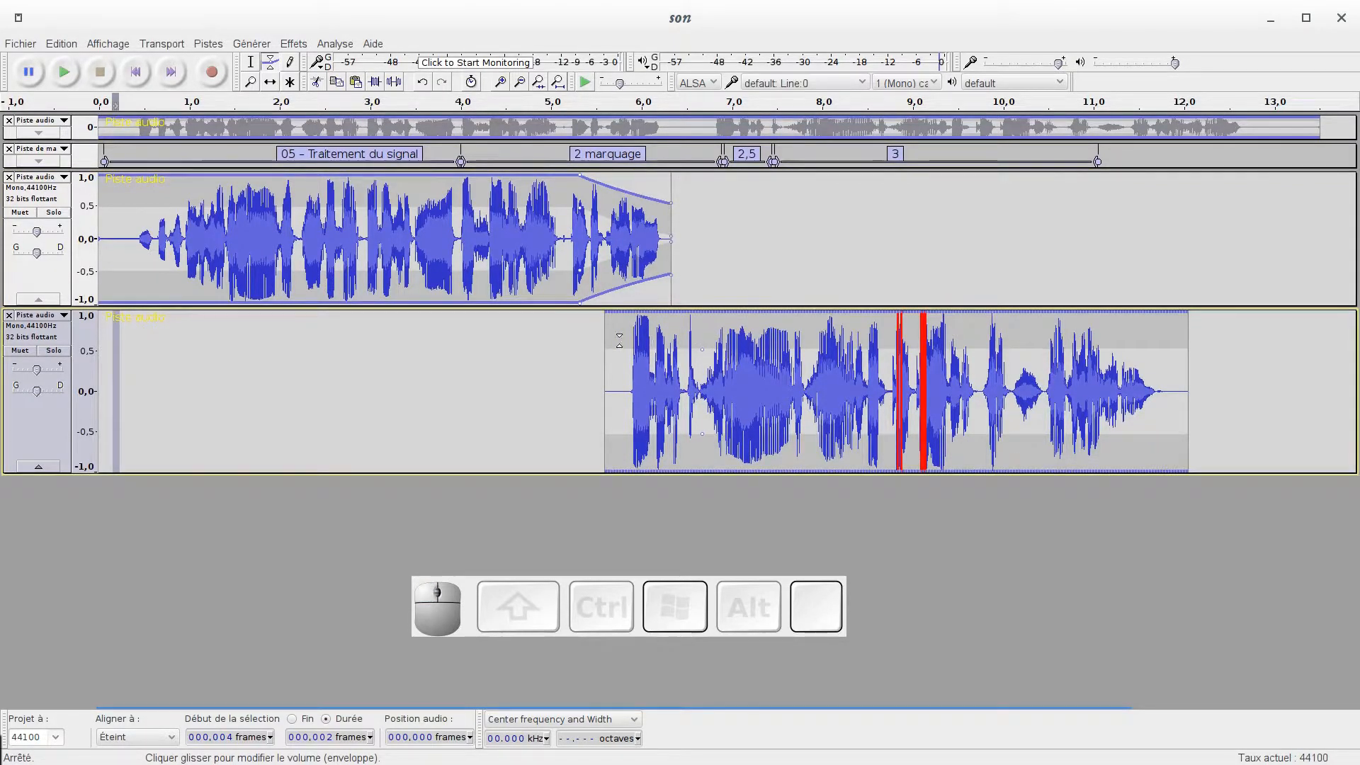
{"action": "mouse_move", "coordinate": [703, 347]}
{"action": "left_mouse_down"}
{"action": "mouse_move", "coordinate": [702, 334]}
{"action": "mouse_move", "coordinate": [705, 352]}
{"action": "left_mouse_up"}
{"action": "mouse_move", "coordinate": [611, 348]}
{"action": "left_mouse_down"}
{"action": "mouse_move", "coordinate": [614, 391]}
{"action": "mouse_move", "coordinate": [618, 374]}
{"action": "left_mouse_up"}
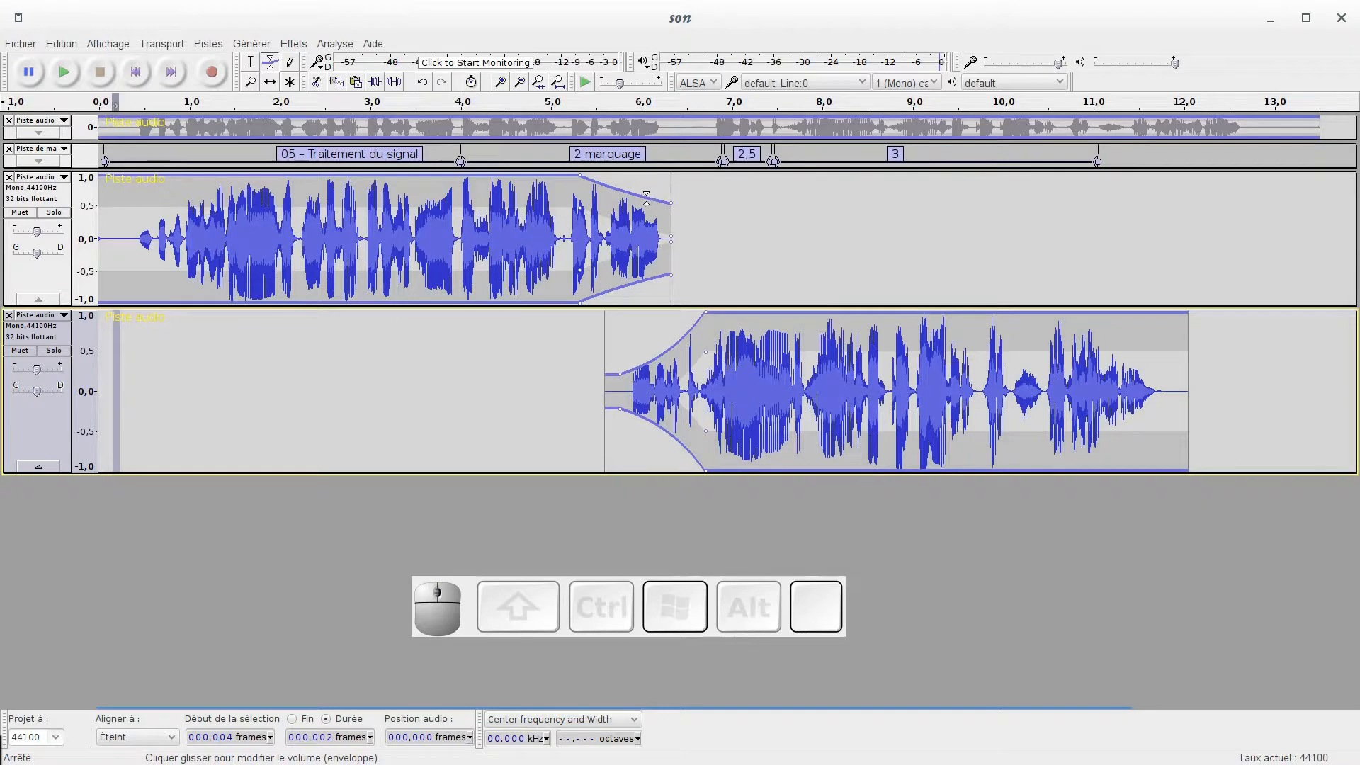
Add envelope points at about 6.1 s on the first-half clip and at about 7.7 and 8.1 s on the second, dipping the volume slightly at 7.7 s.
{"action": "left_click_drag", "start_coordinate": [649, 199], "coordinate": [650, 204]}
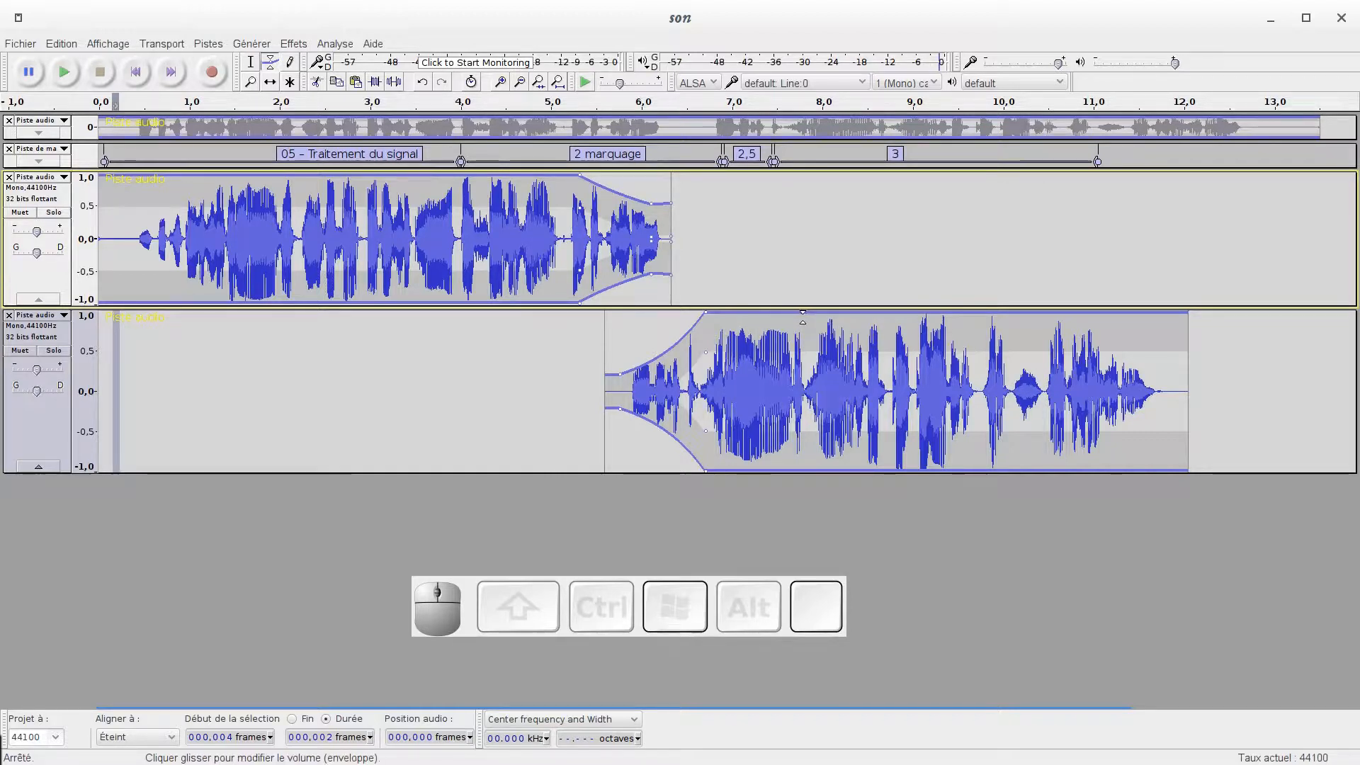
{"action": "left_click", "coordinate": [795, 313]}
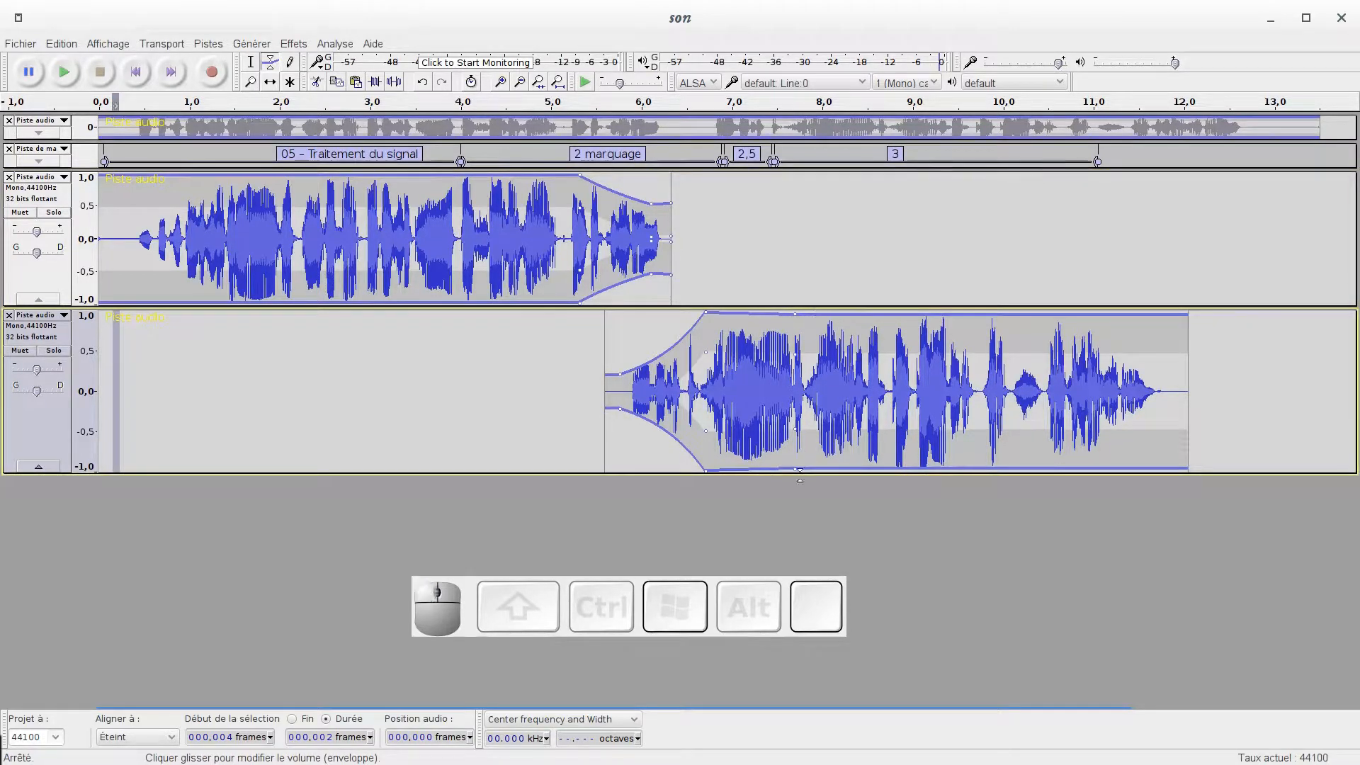
{"action": "left_click_drag", "start_coordinate": [794, 427], "coordinate": [797, 419]}
{"action": "left_click_drag", "start_coordinate": [834, 323], "coordinate": [835, 313]}
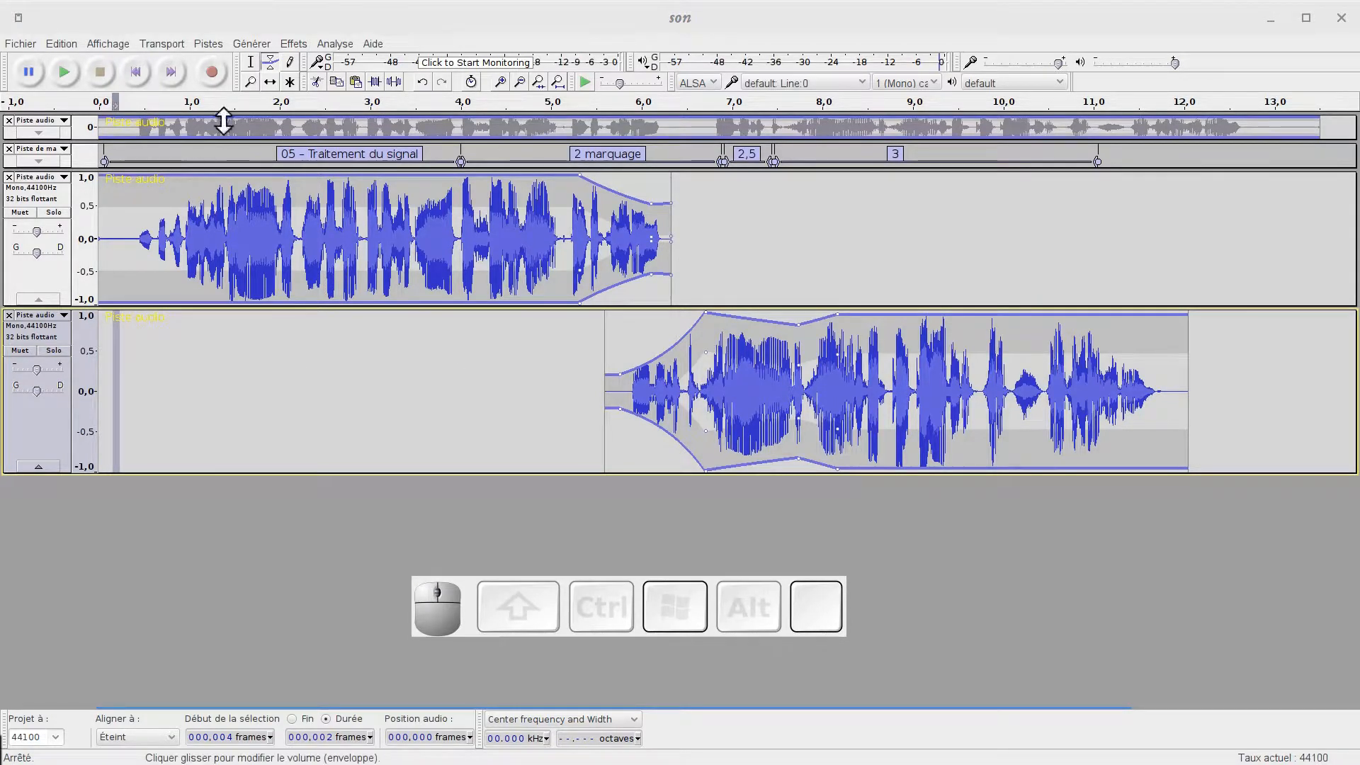
{"action": "left_click_drag", "start_coordinate": [559, 251], "coordinate": [567, 253]}
{"action": "key", "text": "ctrl+z"}
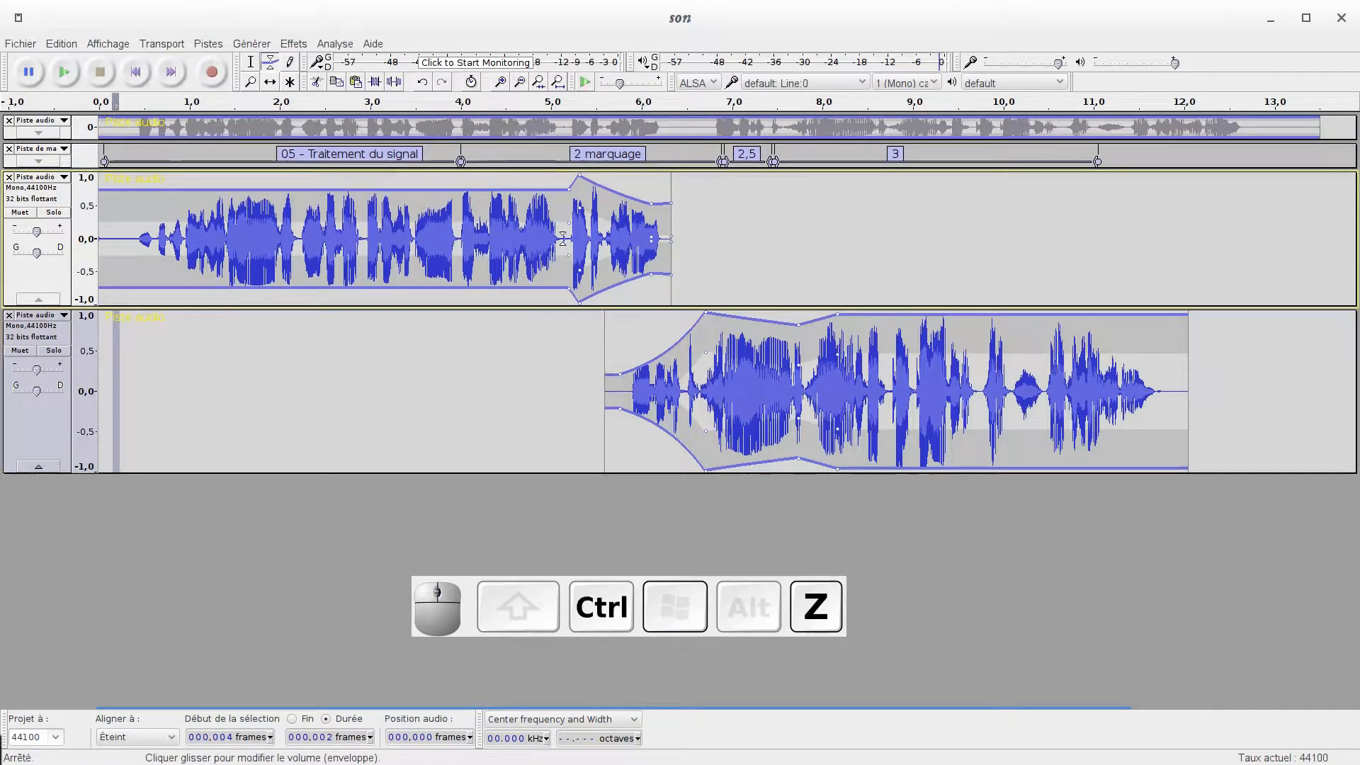
{"action": "key", "text": "Escape"}
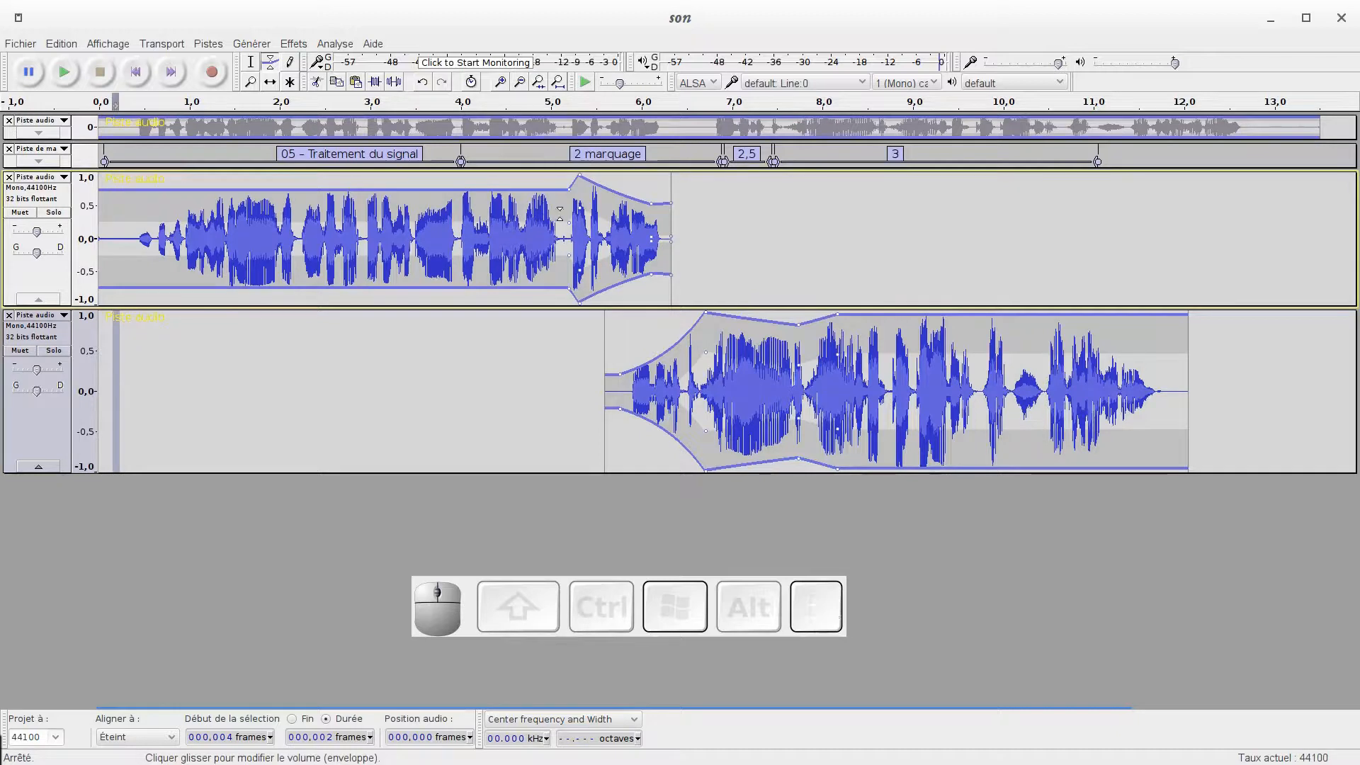
{"action": "left_click", "coordinate": [249, 61]}
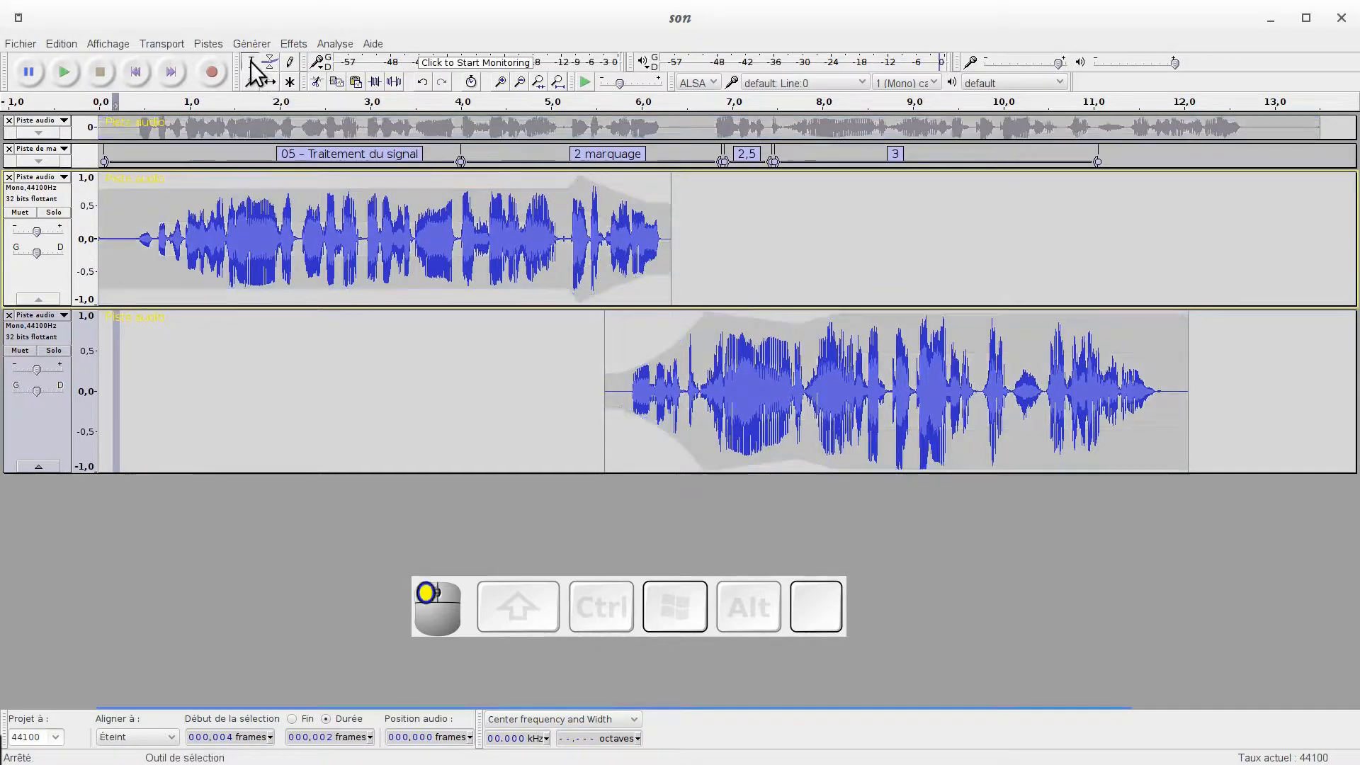
{"action": "key", "text": "ctrl+z"}
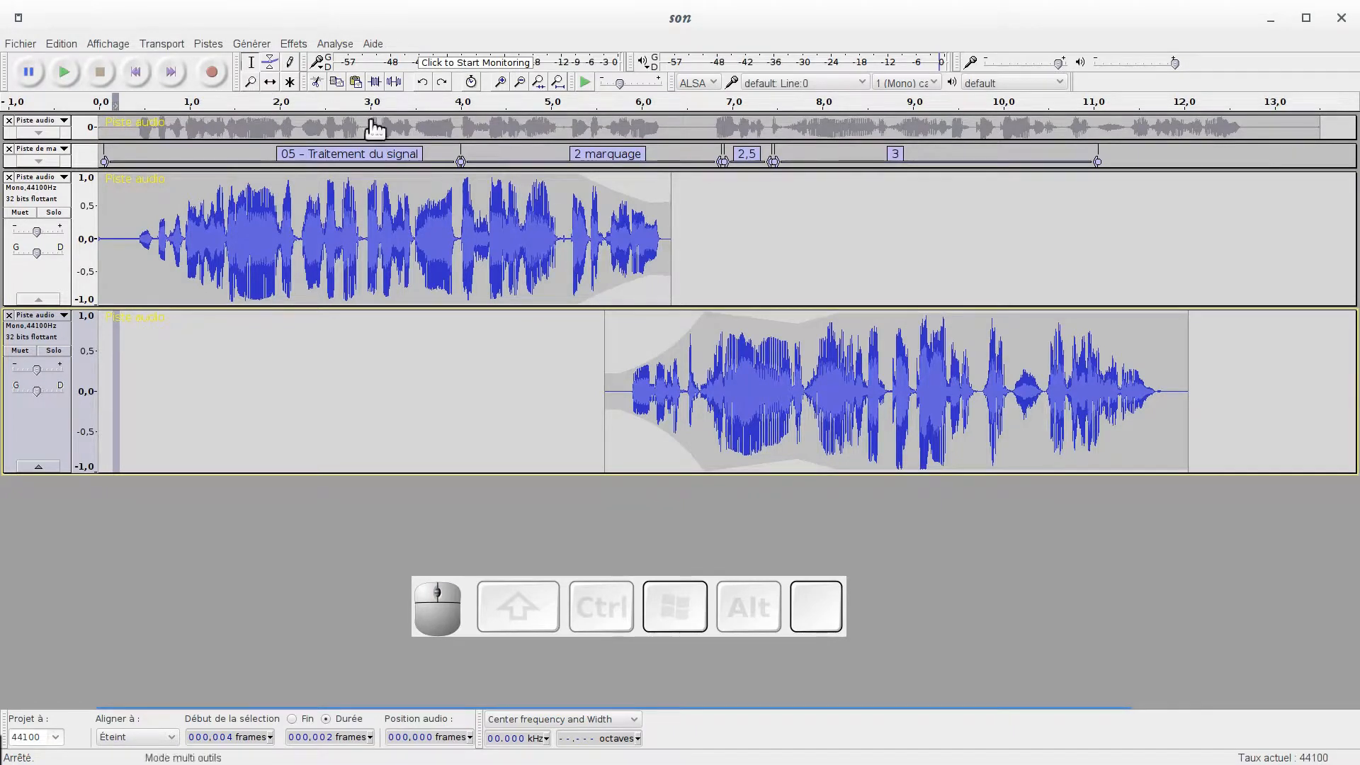
Select the crossfade overlap across both tracks from about 5.1 to 6.9 s and play it back.
{"action": "left_click_drag", "start_coordinate": [553, 216], "coordinate": [683, 255]}
{"action": "key", "text": "Escape"}
{"action": "left_click", "coordinate": [430, 343]}
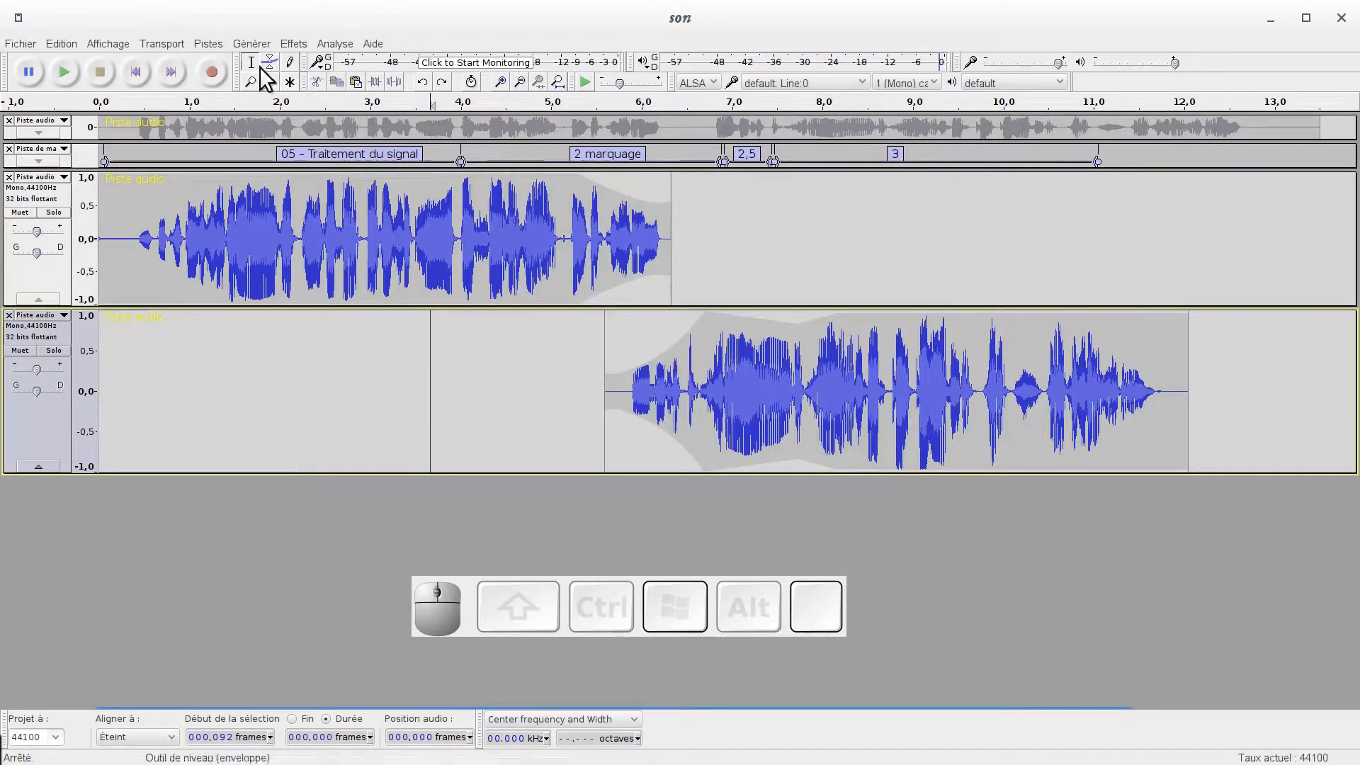
{"action": "left_click_drag", "start_coordinate": [428, 223], "coordinate": [975, 241]}
{"action": "left_click_drag", "start_coordinate": [857, 239], "coordinate": [751, 214]}
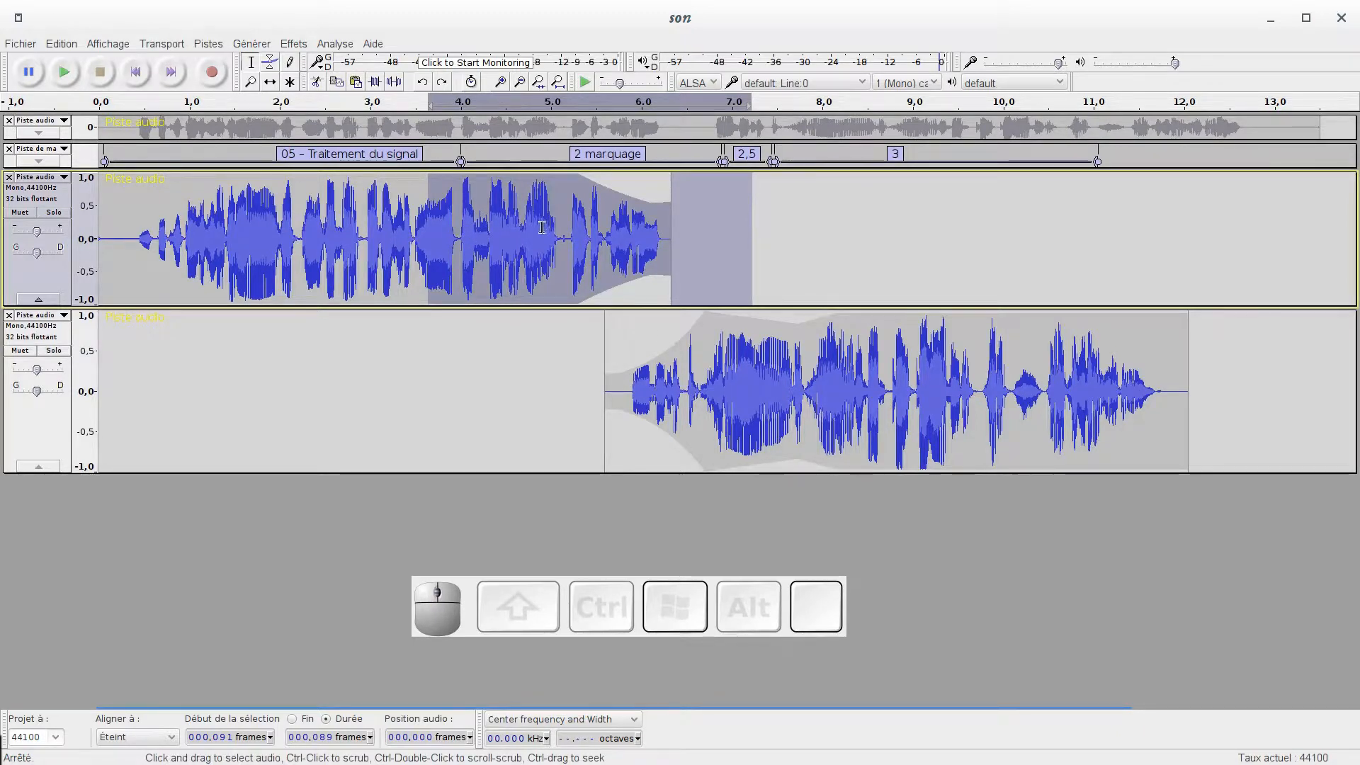
{"action": "left_click_drag", "start_coordinate": [562, 229], "coordinate": [727, 408]}
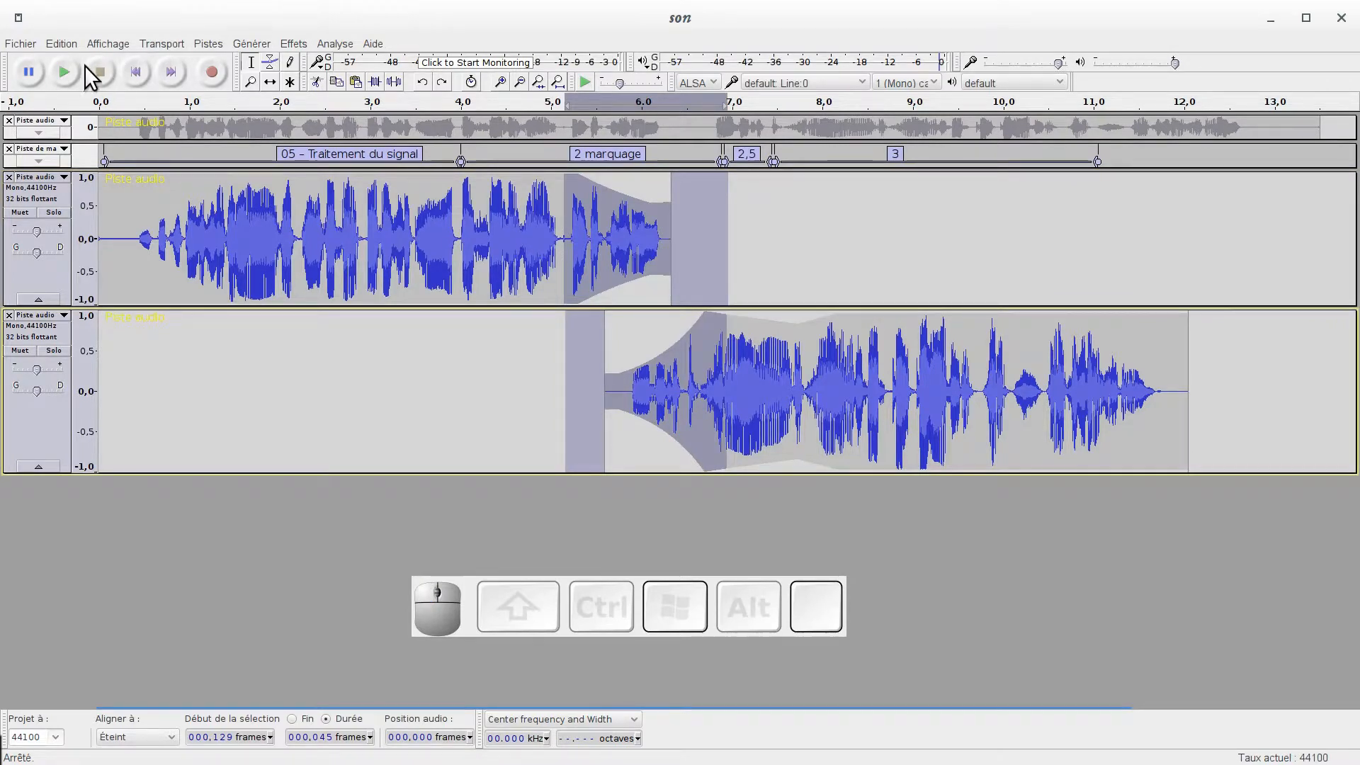
{"action": "key", "text": "space"}
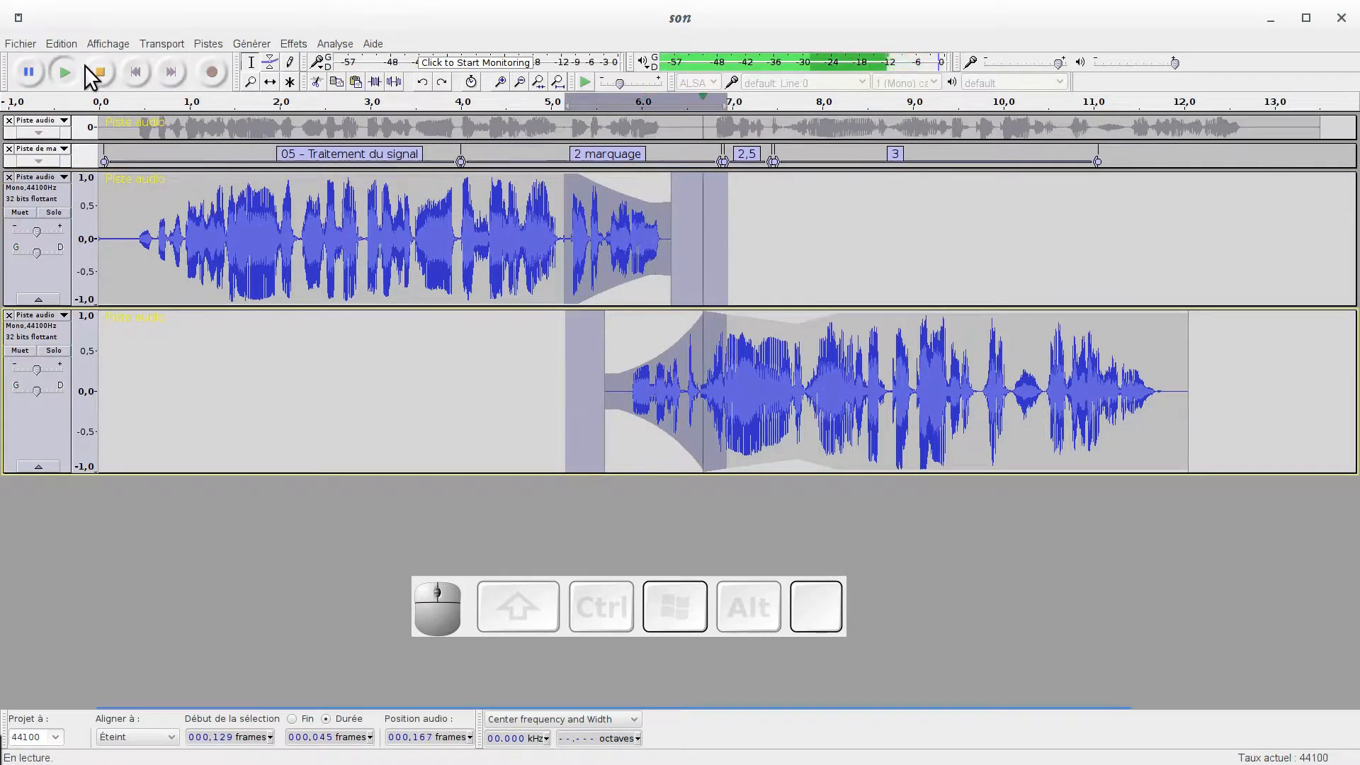
{"action": "key", "text": "space"}
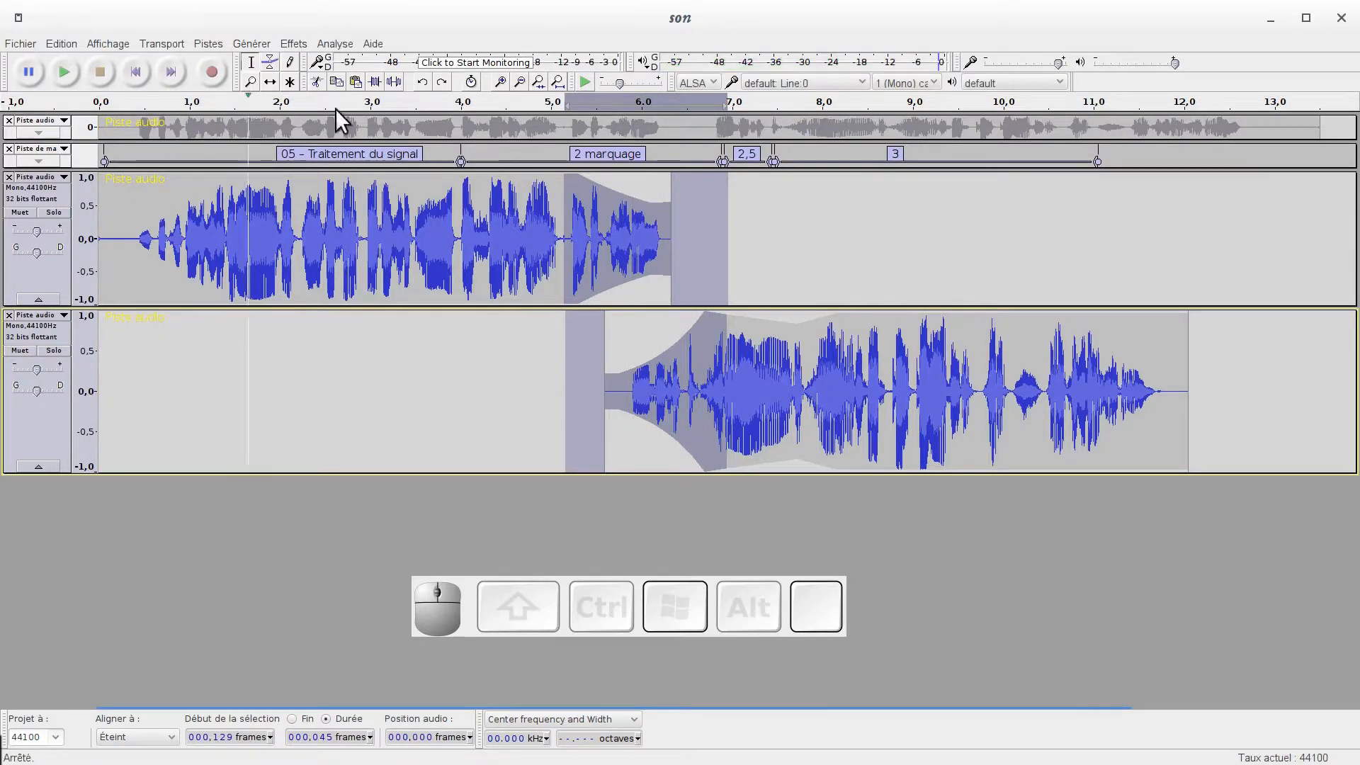
With the Time Shift tool, slide the second-half clip earlier so it starts at about 5.2 s.
{"action": "left_click", "coordinate": [537, 382]}
{"action": "left_click", "coordinate": [270, 82]}
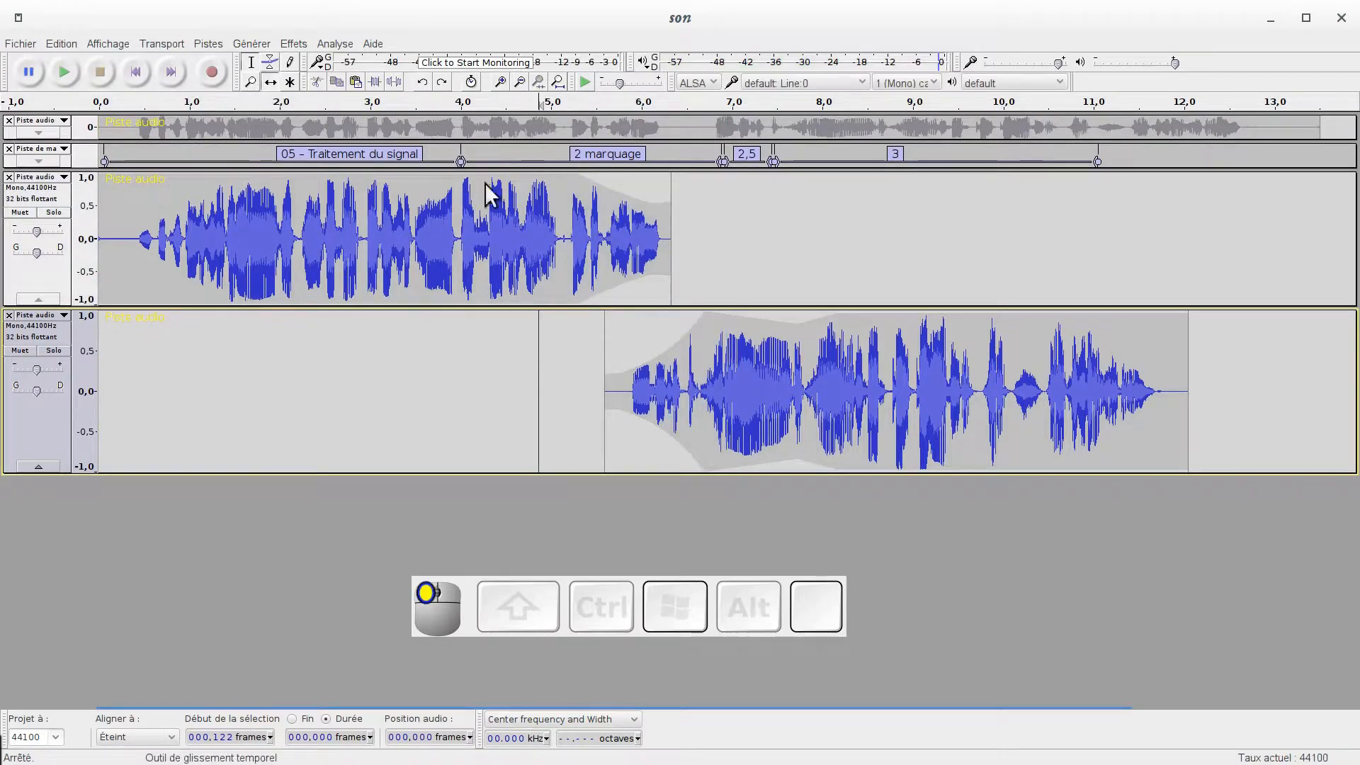
{"action": "left_click_drag", "start_coordinate": [750, 393], "coordinate": [715, 397]}
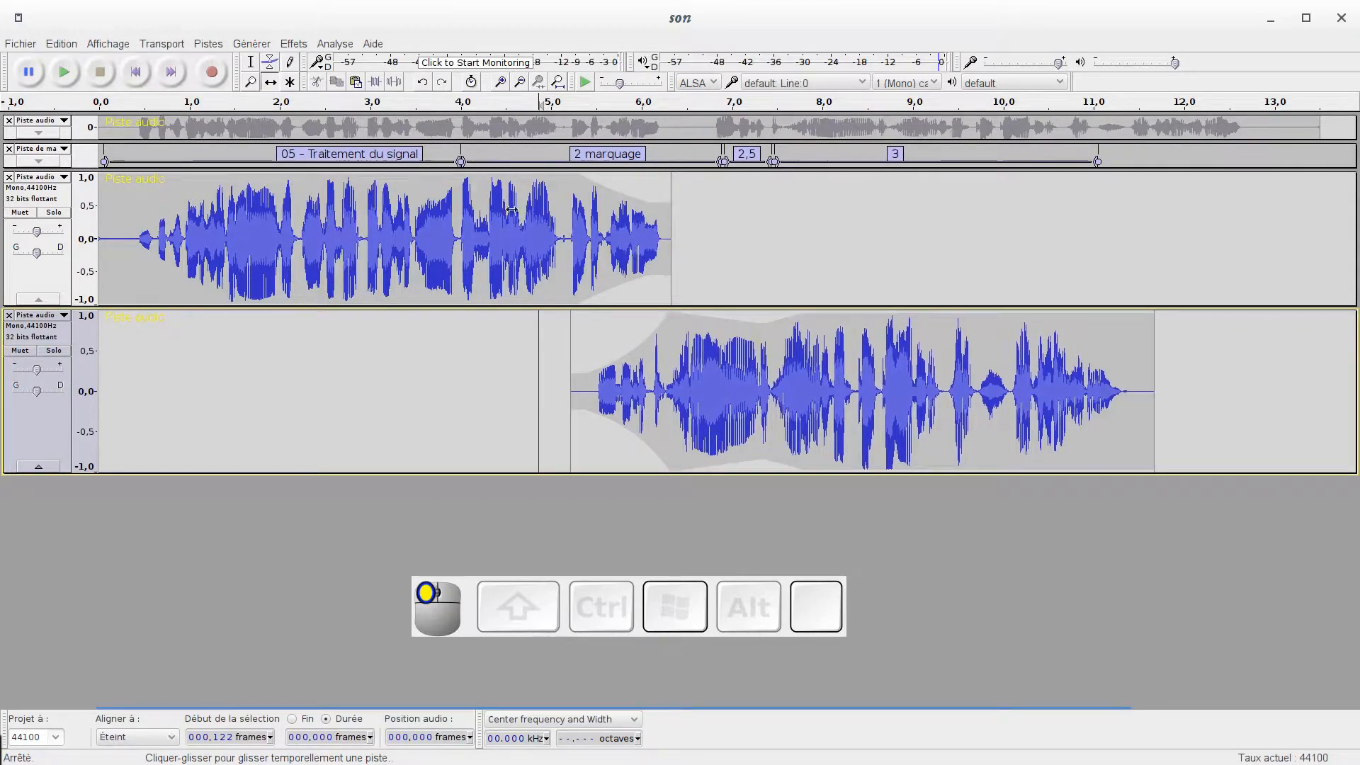
Select the overlap across both tracks from about 5.1 to 6.5 s and play it back.
{"action": "left_click", "coordinate": [251, 62]}
{"action": "left_click_drag", "start_coordinate": [563, 338], "coordinate": [690, 279]}
{"action": "key", "text": "space"}
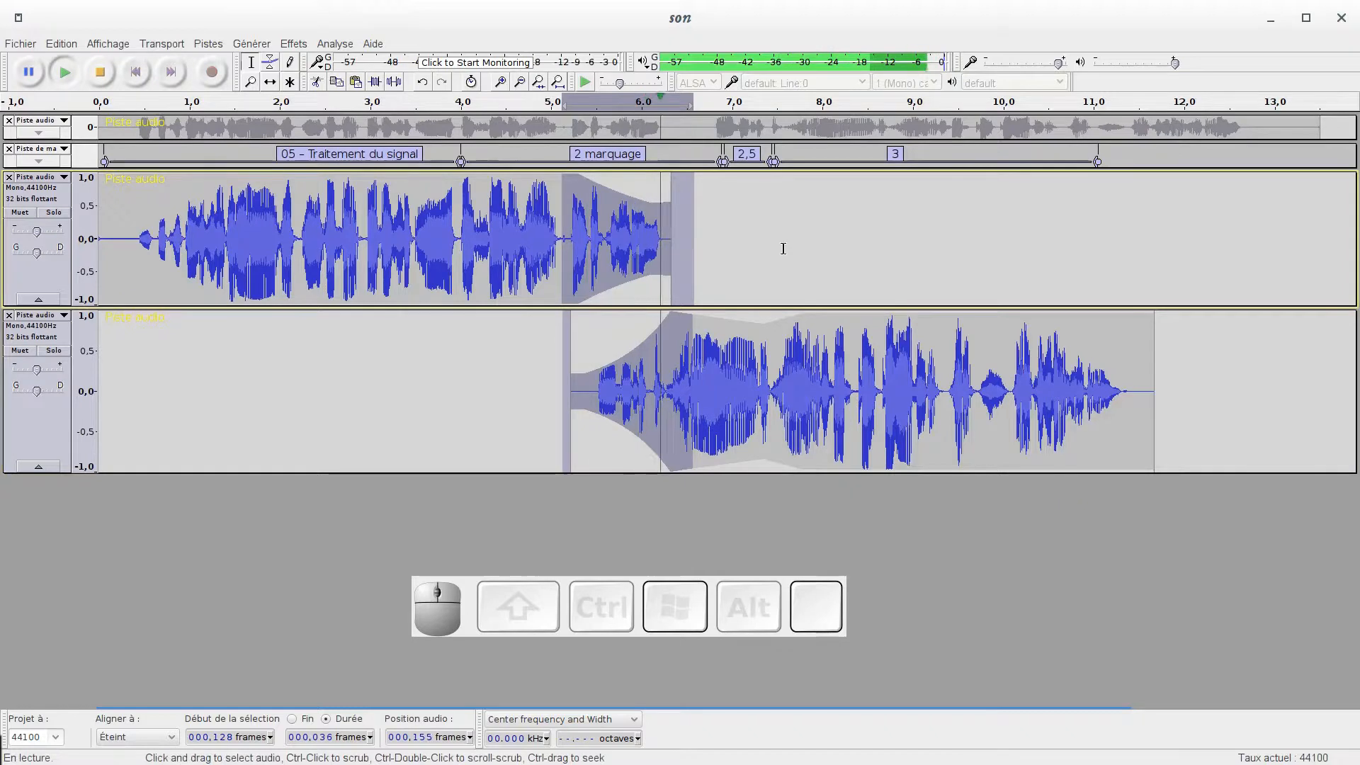
{"action": "key", "text": "space"}
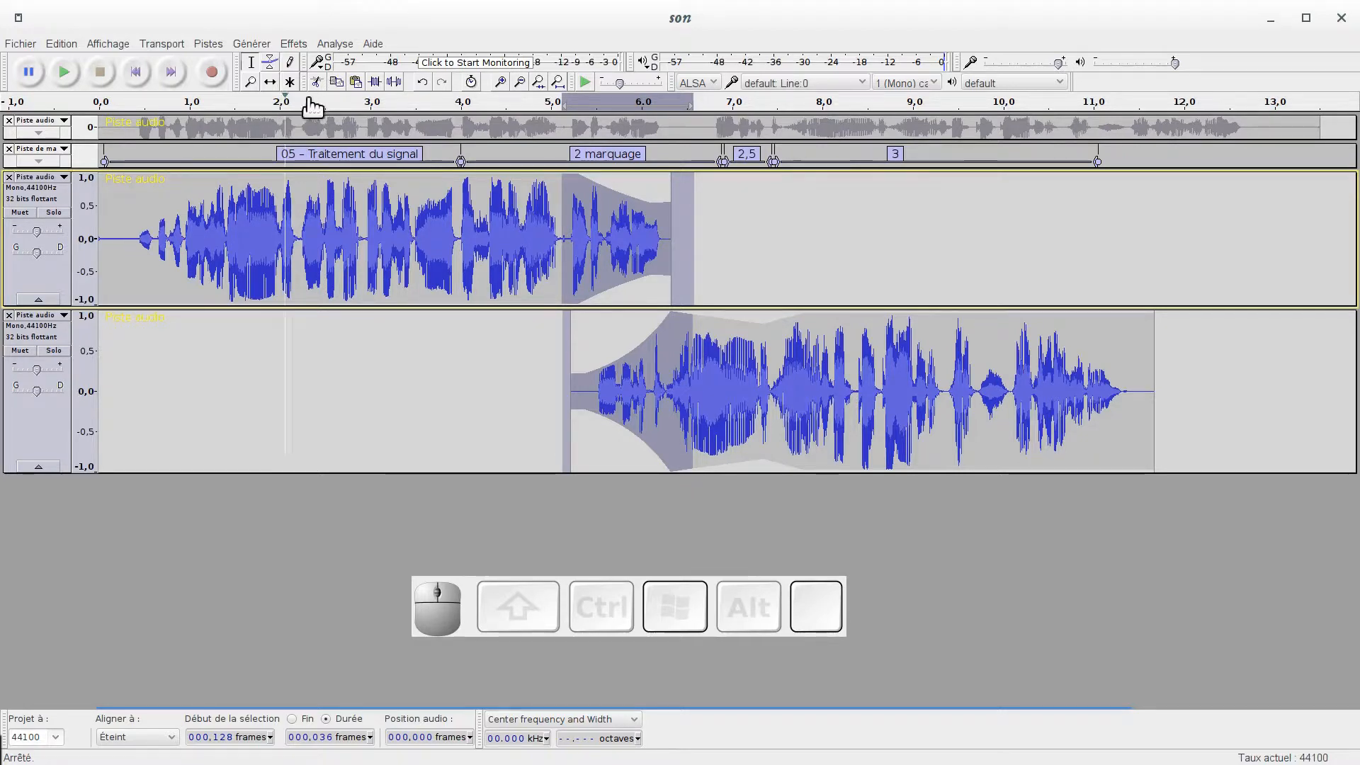
Select the last sound of the first-half clip, from about 6.12 to 6.20 s.
{"action": "left_click", "coordinate": [250, 83]}
{"action": "left_click", "coordinate": [611, 229]}
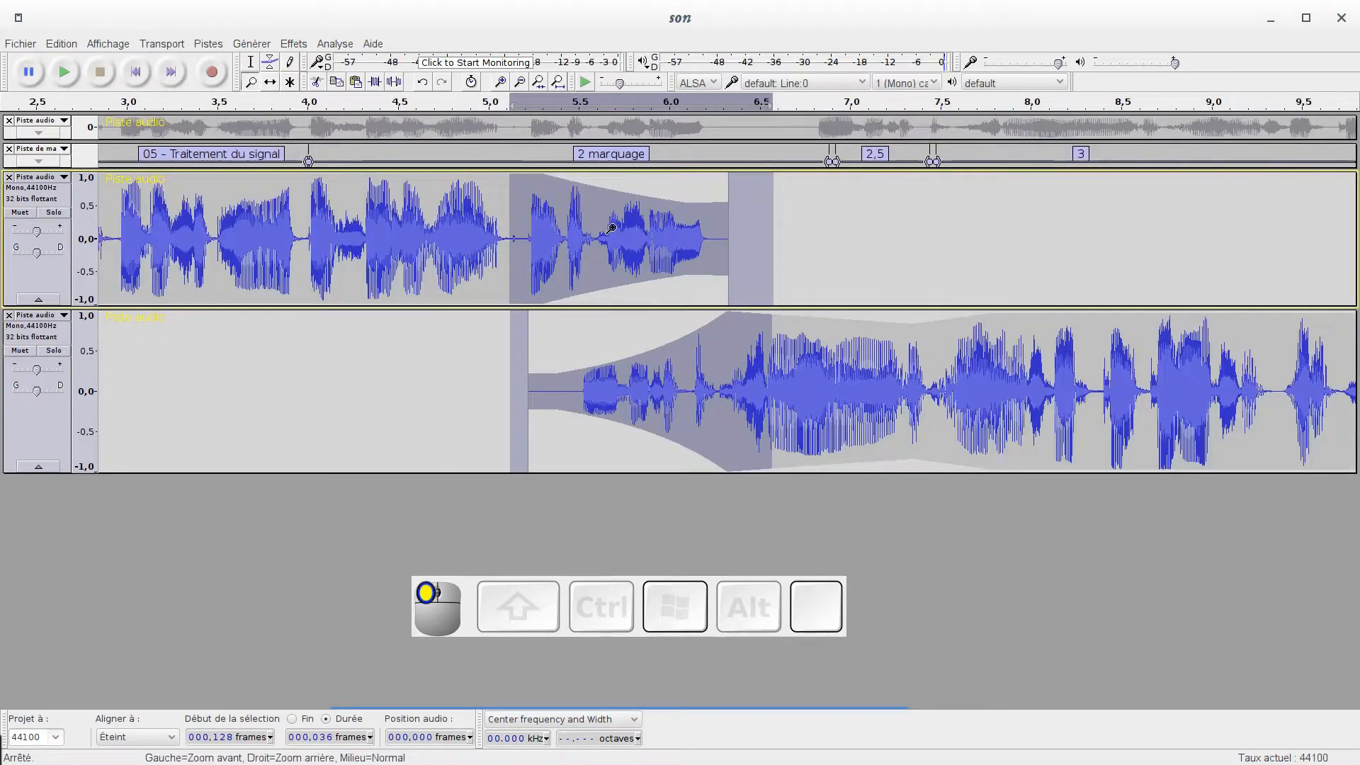
{"action": "left_click", "coordinate": [610, 229]}
{"action": "left_click", "coordinate": [611, 229]}
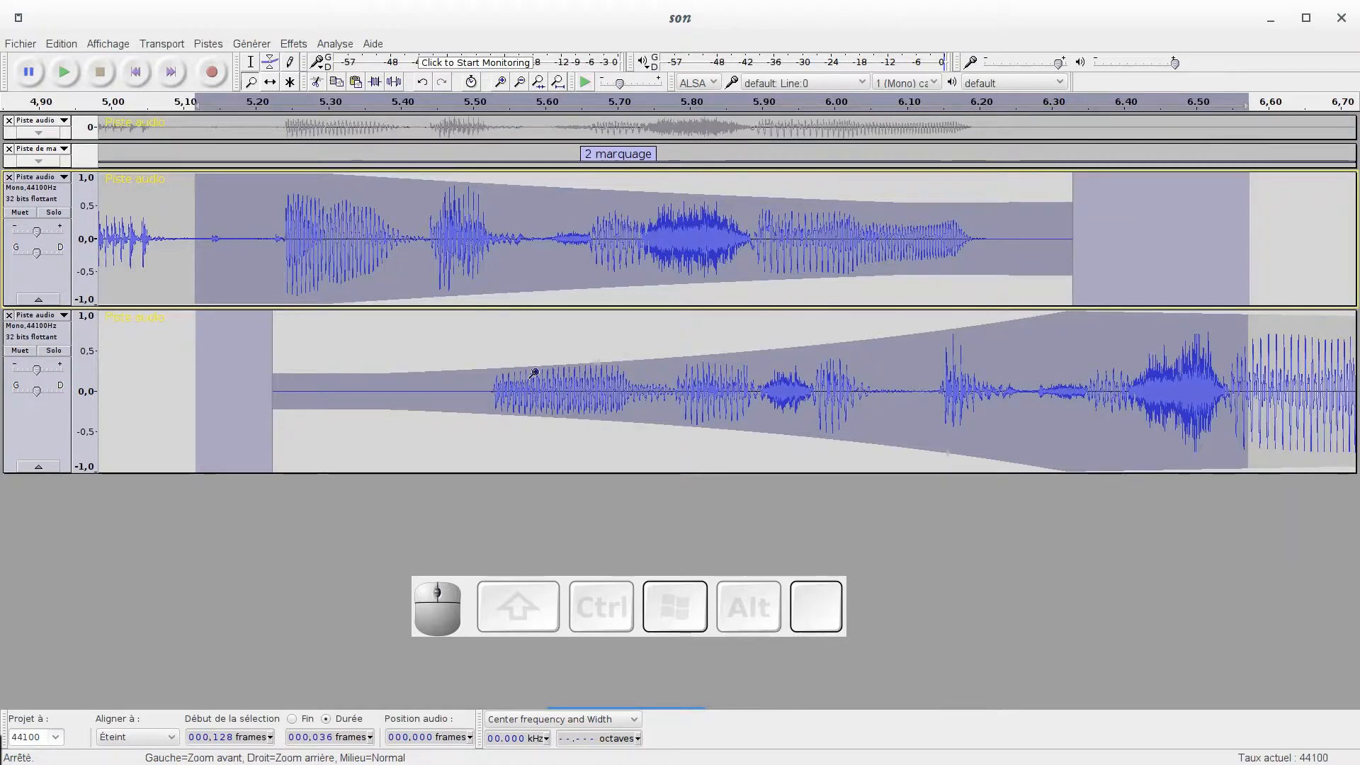
{"action": "left_click", "coordinate": [250, 61]}
{"action": "left_click_drag", "start_coordinate": [922, 235], "coordinate": [978, 234]}
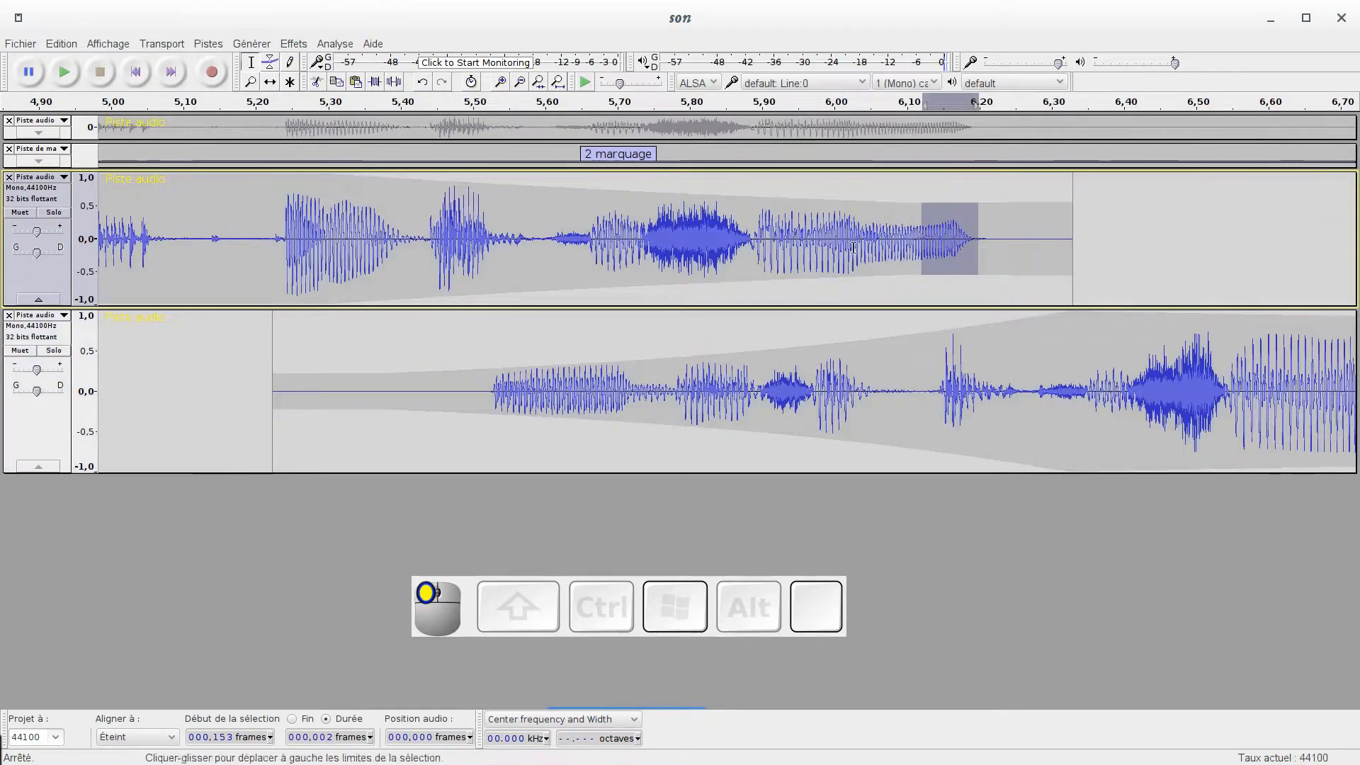
Bring the individual samples around 6.149 s into view and make the first-half track taller.
{"action": "left_click", "coordinate": [252, 83]}
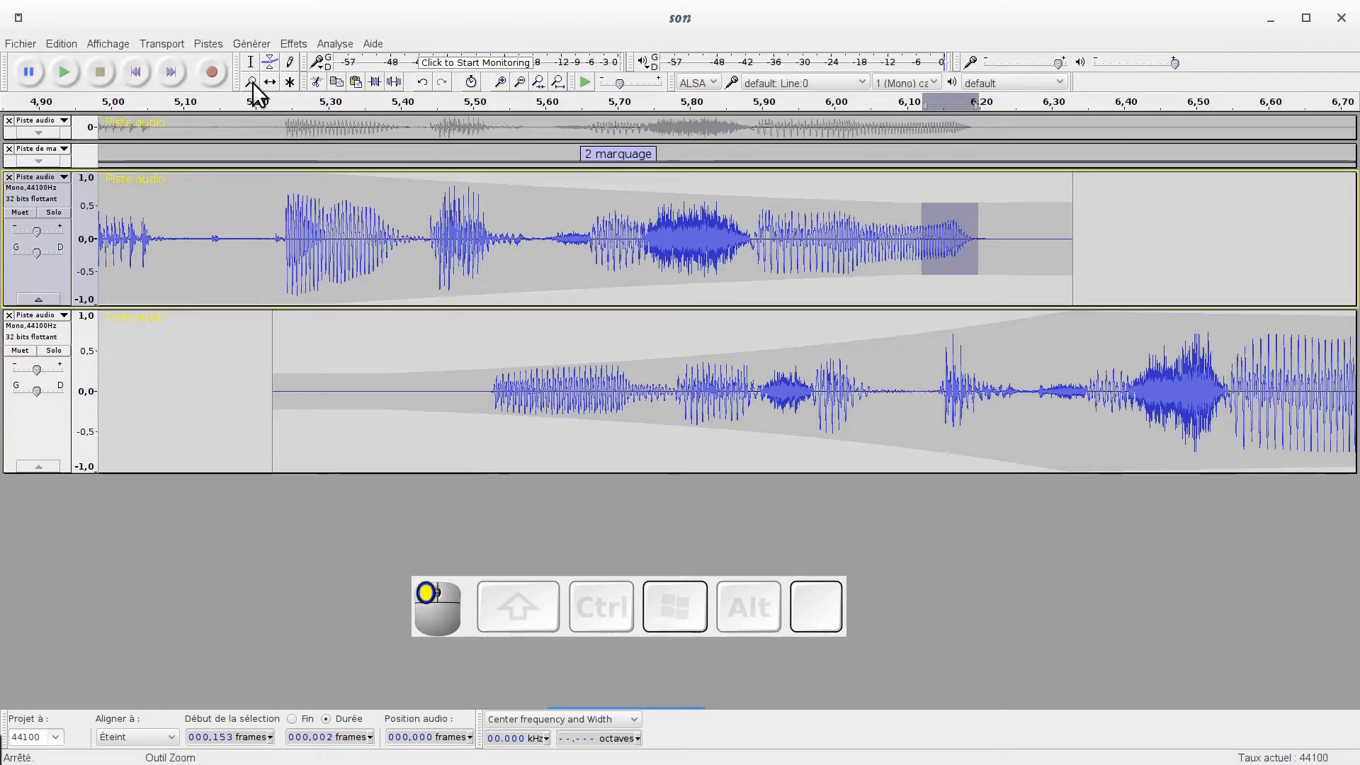
{"action": "left_click", "coordinate": [942, 252]}
{"action": "left_click", "coordinate": [942, 253]}
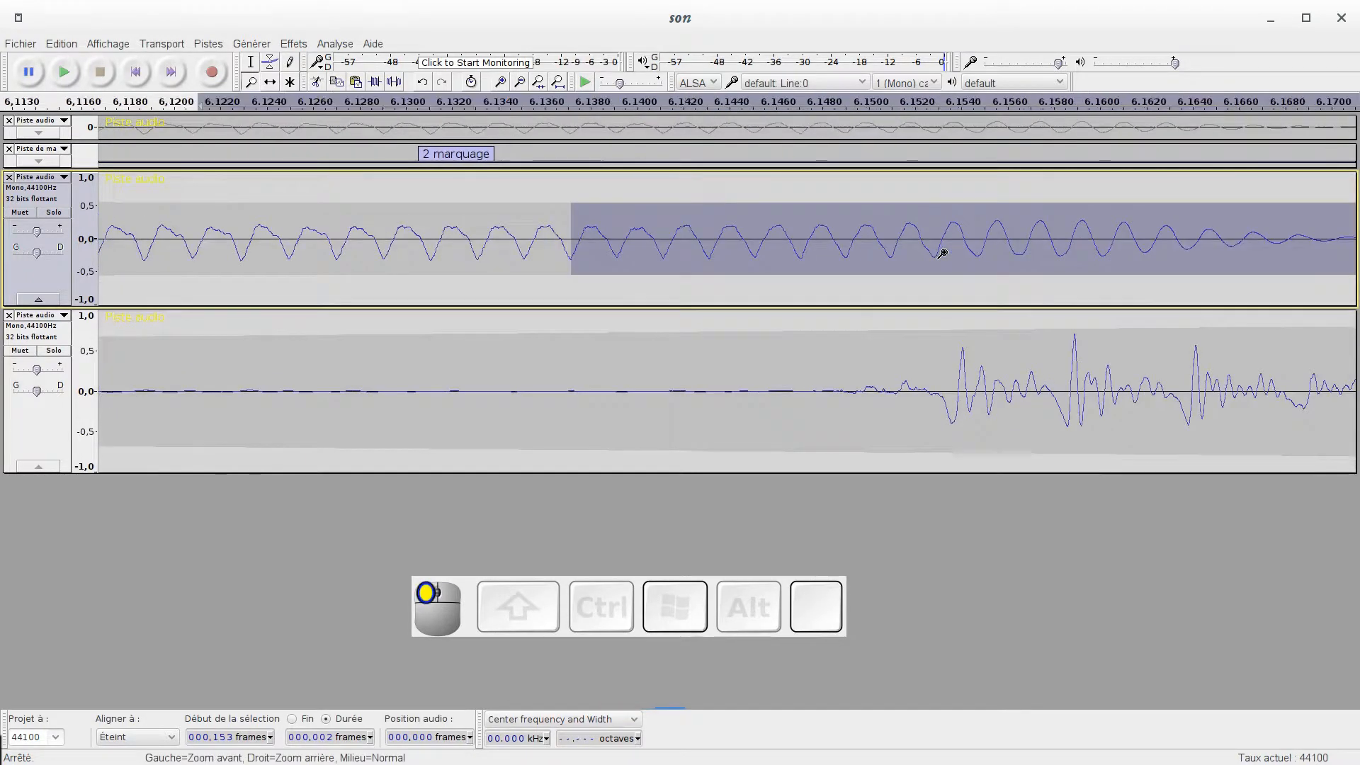
{"action": "left_click", "coordinate": [753, 253]}
{"action": "left_click", "coordinate": [753, 253]}
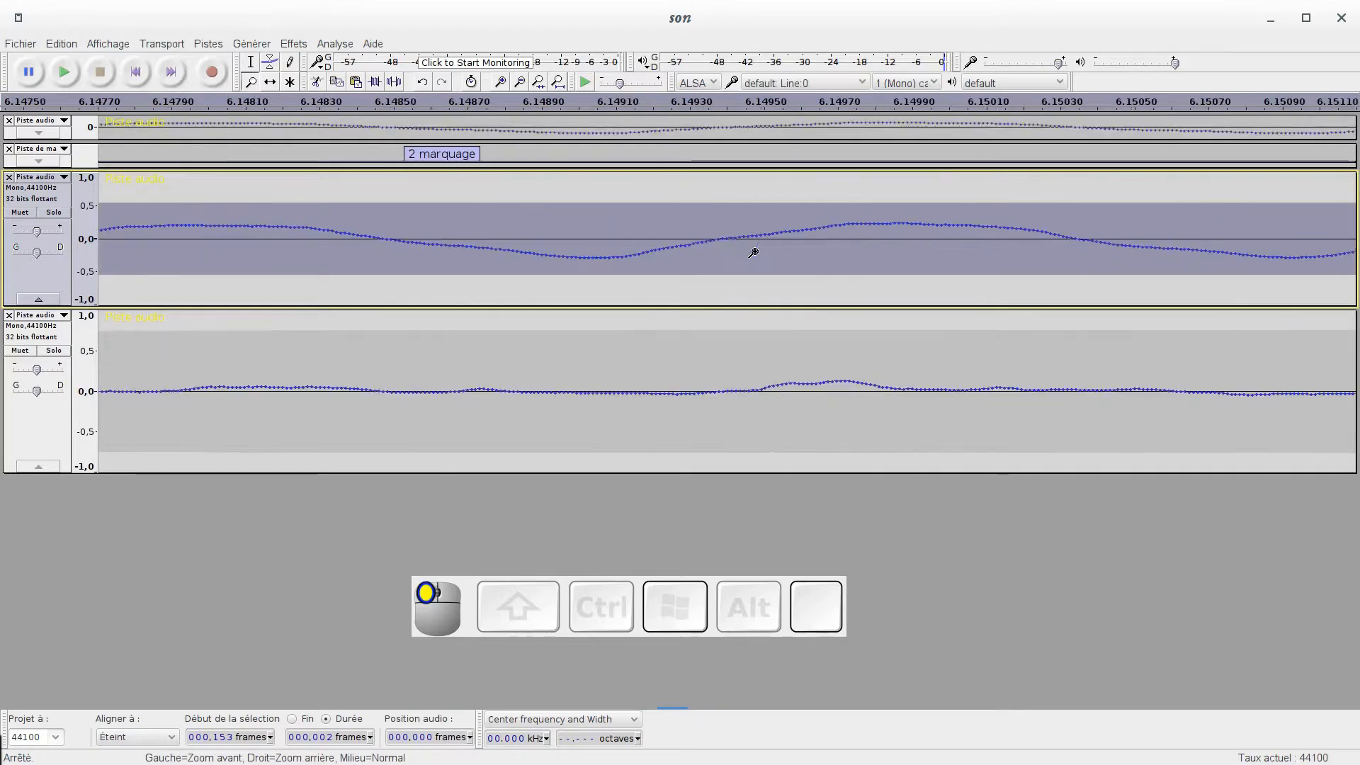
{"action": "left_click", "coordinate": [753, 252]}
{"action": "left_click", "coordinate": [753, 253]}
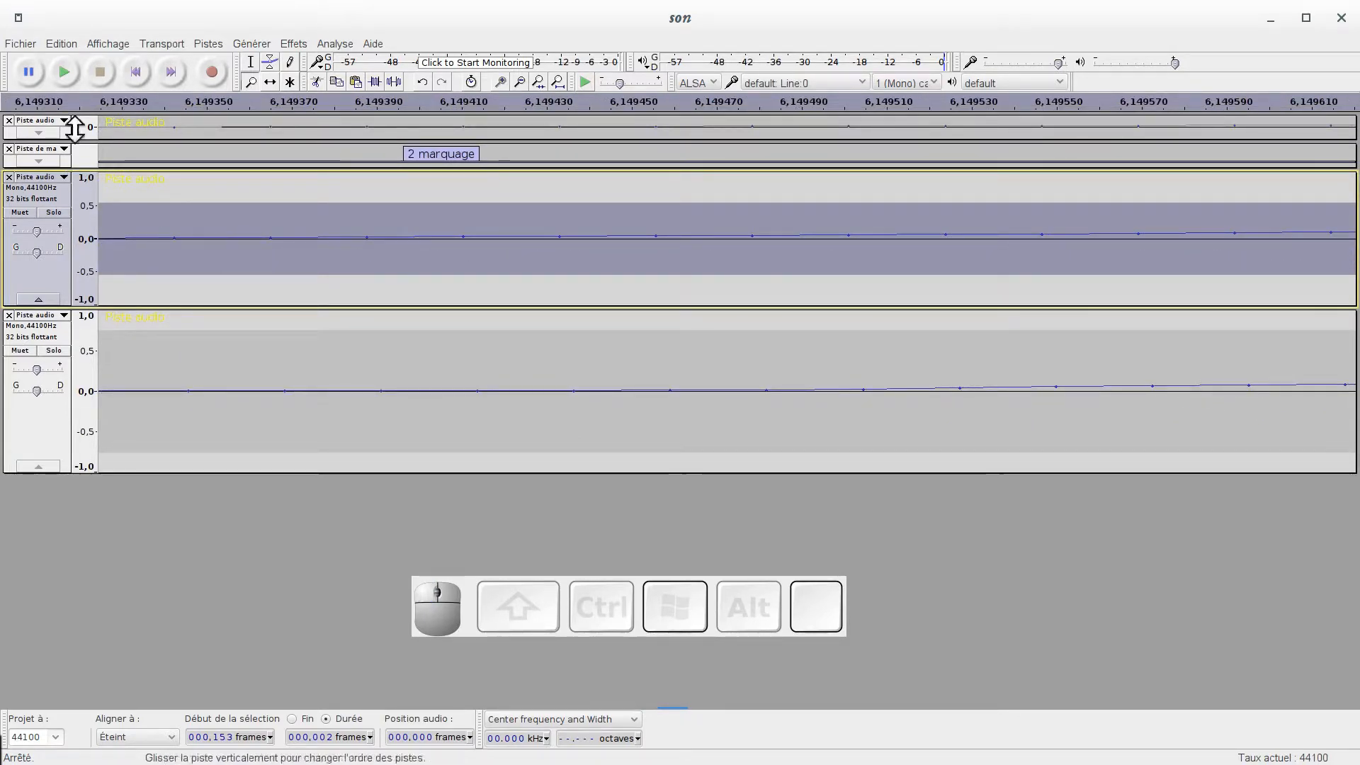
{"action": "left_click", "coordinate": [534, 245], "text": "shift"}
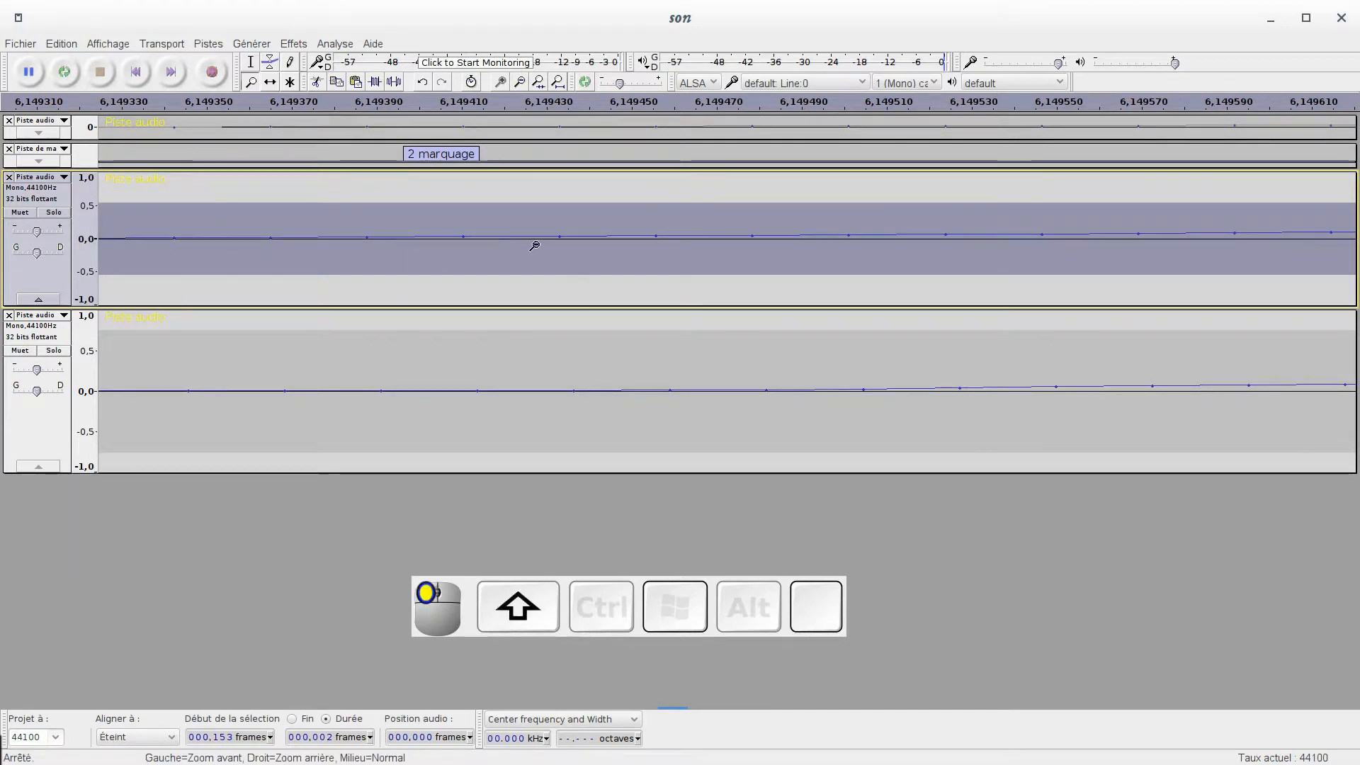
{"action": "left_click", "coordinate": [534, 246], "text": "shift"}
{"action": "left_click", "coordinate": [534, 246], "text": "shift"}
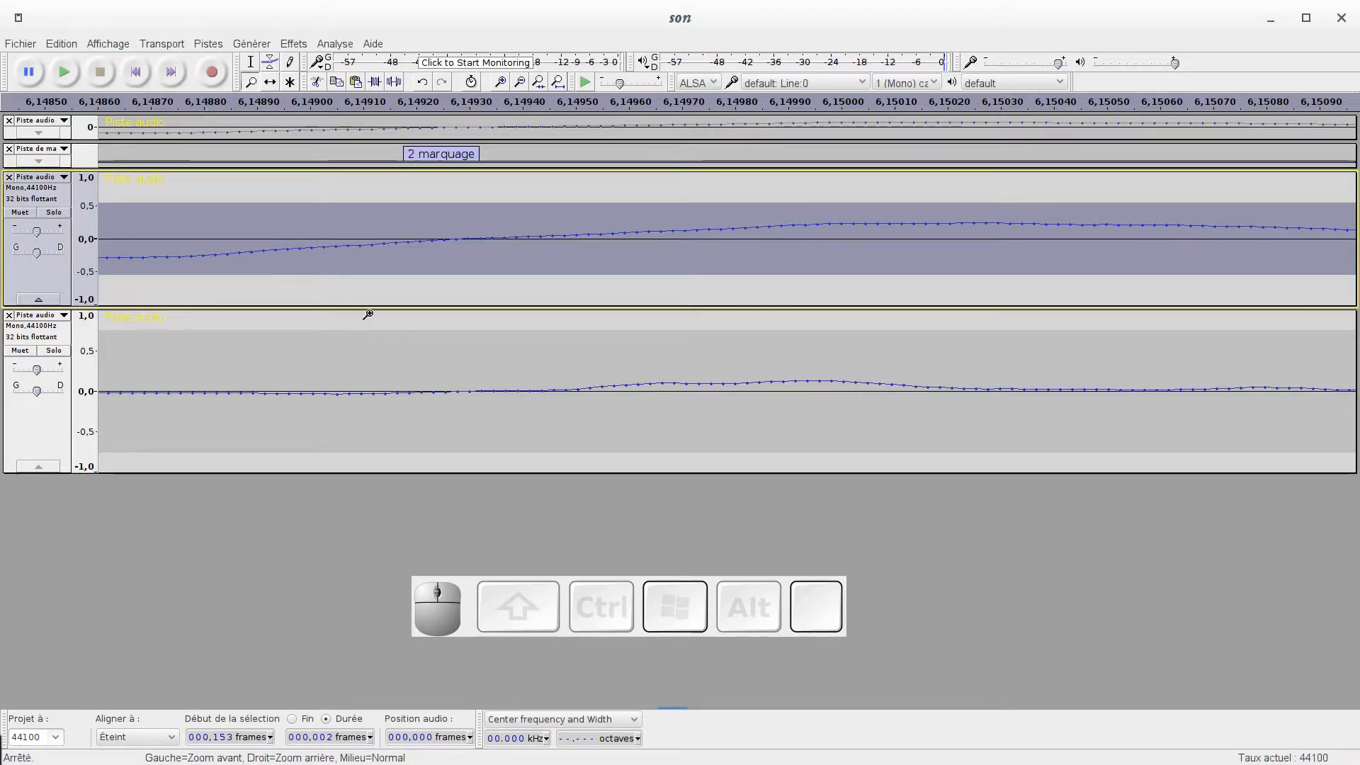
{"action": "left_click_drag", "start_coordinate": [374, 307], "coordinate": [561, 353]}
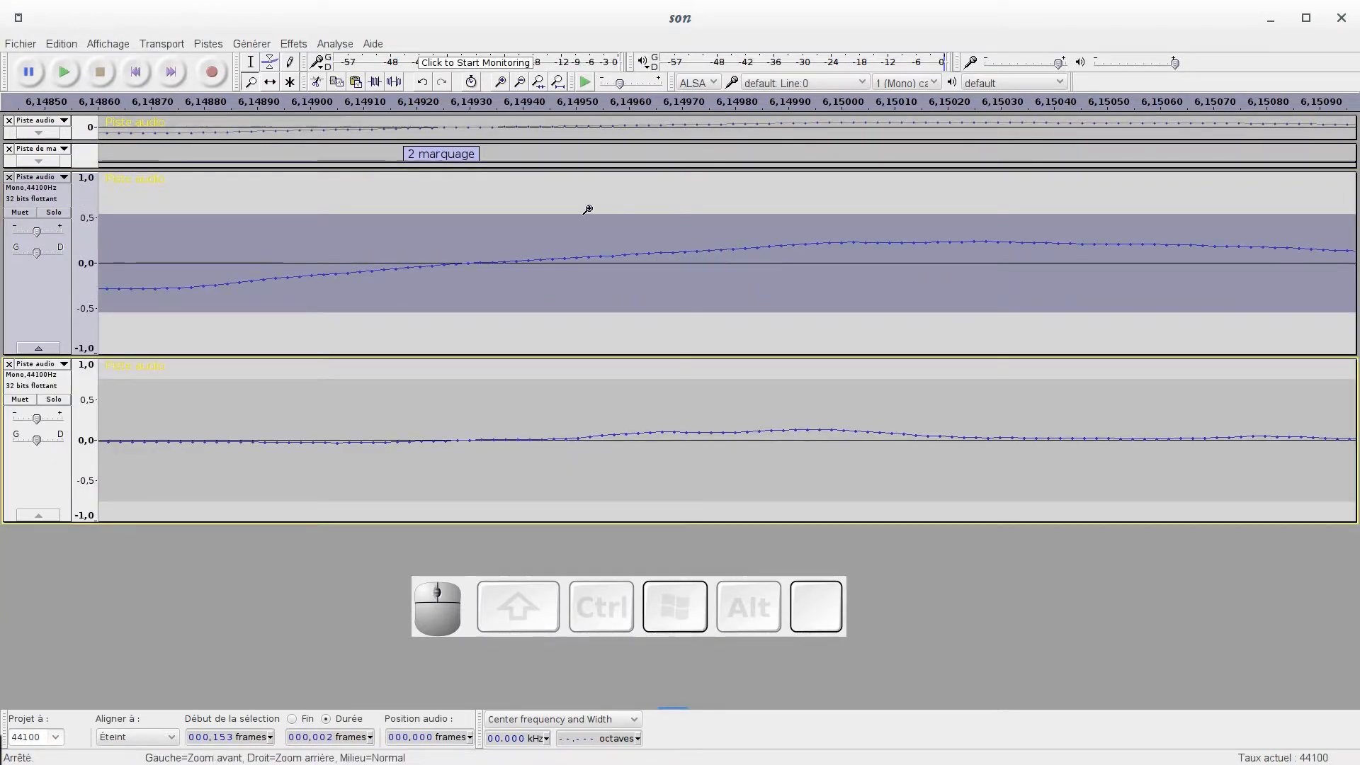
With the Draw tool, lower several samples of the first-half clip between about 6.1492 and 6.1493 s.
{"action": "left_click", "coordinate": [289, 60]}
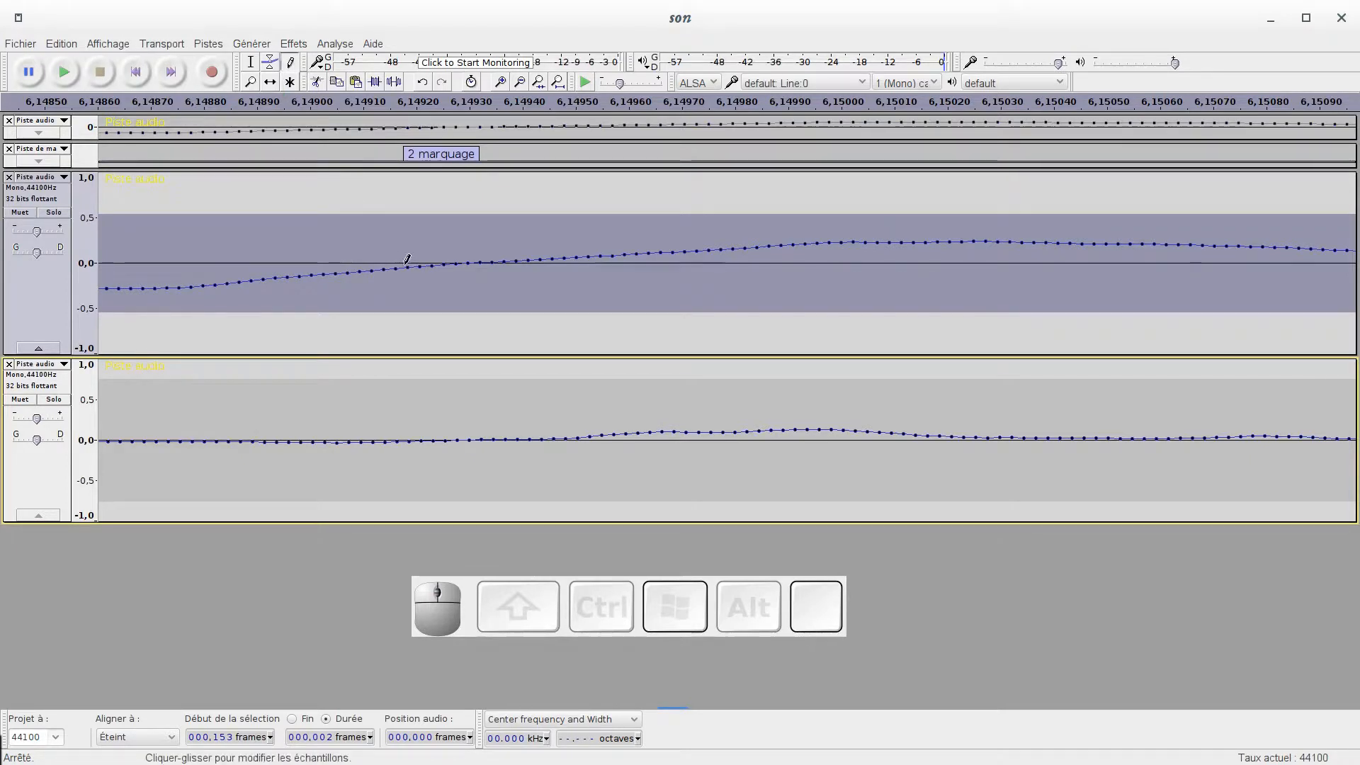
{"action": "mouse_move", "coordinate": [407, 260]}
{"action": "left_mouse_down"}
{"action": "mouse_move", "coordinate": [408, 239]}
{"action": "mouse_move", "coordinate": [413, 292]}
{"action": "mouse_move", "coordinate": [430, 267]}
{"action": "mouse_move", "coordinate": [423, 288]}
{"action": "mouse_move", "coordinate": [435, 285]}
{"action": "left_mouse_up"}
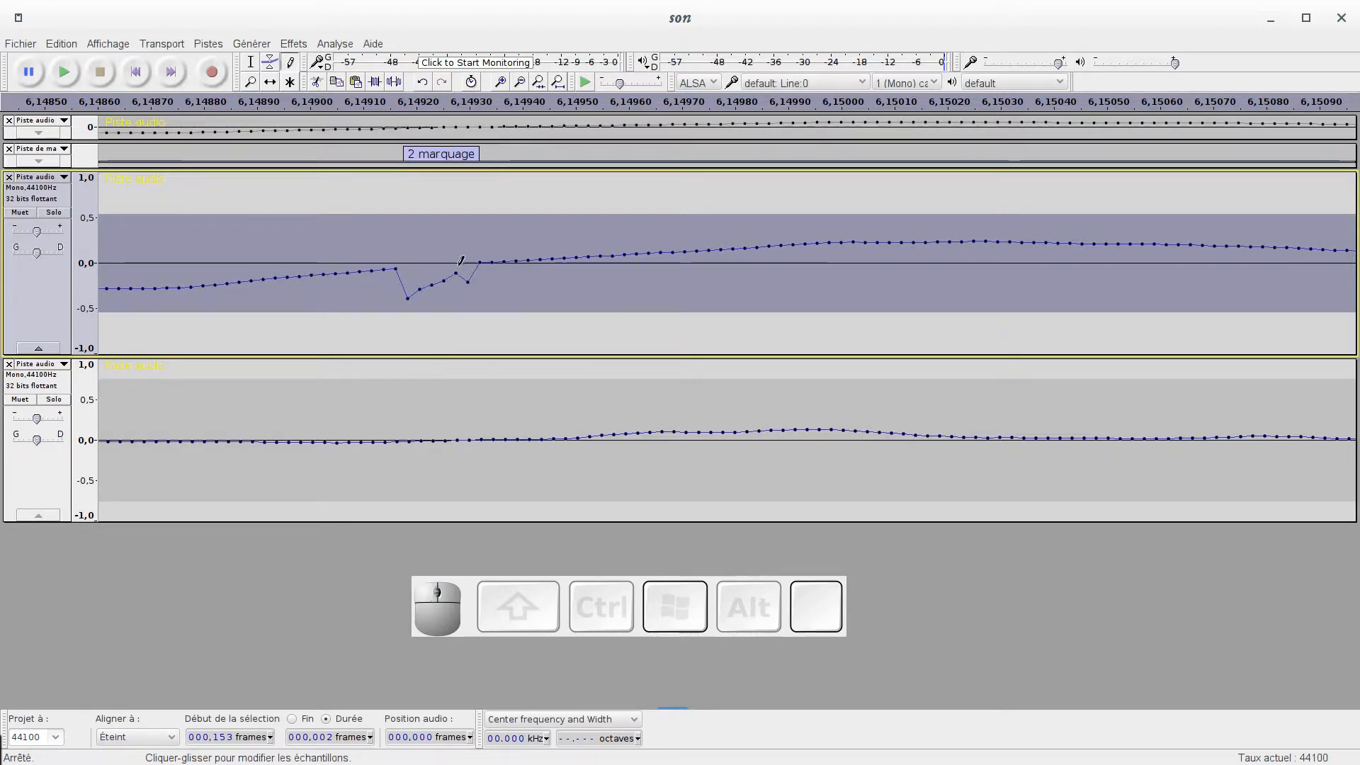
{"action": "left_click_drag", "start_coordinate": [457, 272], "coordinate": [457, 291]}
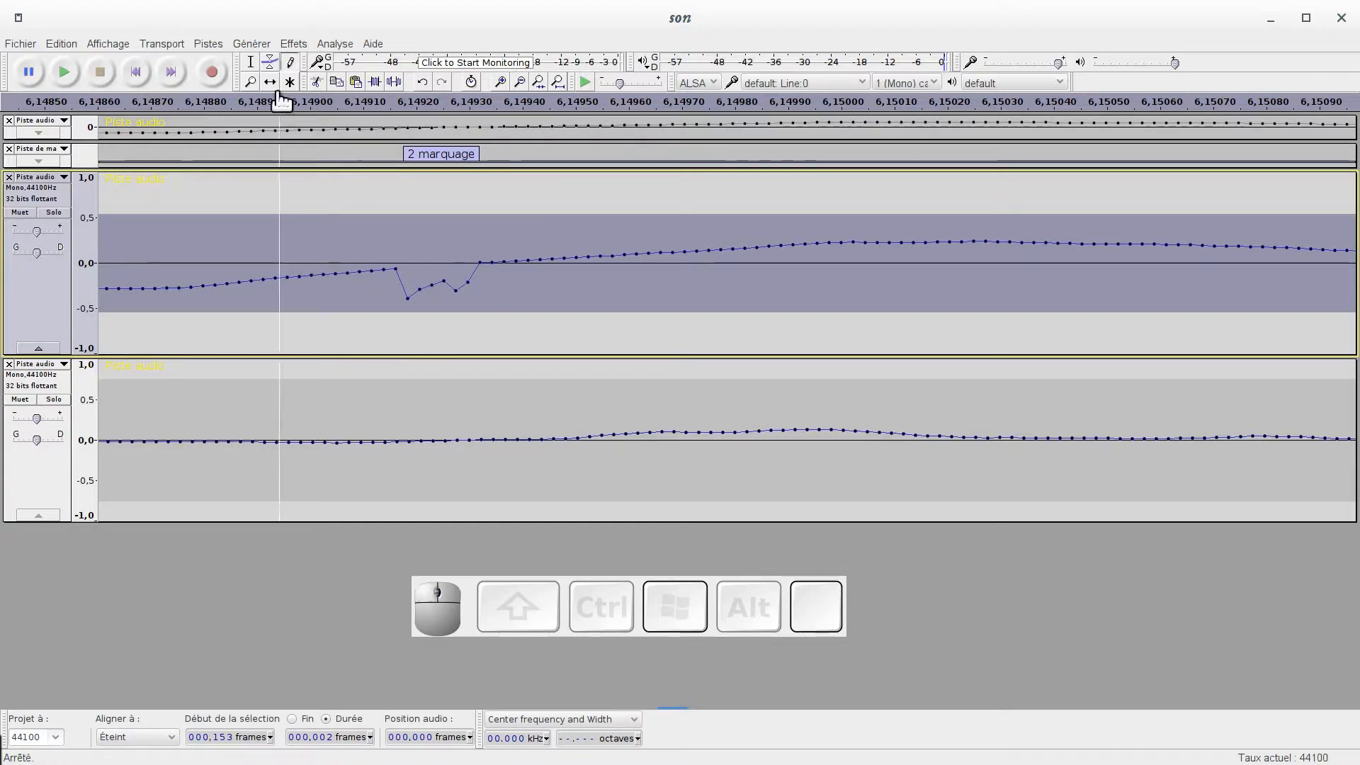
Select about 6.1491 to 6.1498 s on the first-half track and lower more individual samples inside it with the Draw tool.
{"action": "left_click", "coordinate": [250, 65]}
{"action": "left_click_drag", "start_coordinate": [345, 265], "coordinate": [731, 280]}
{"action": "left_click", "coordinate": [290, 63]}
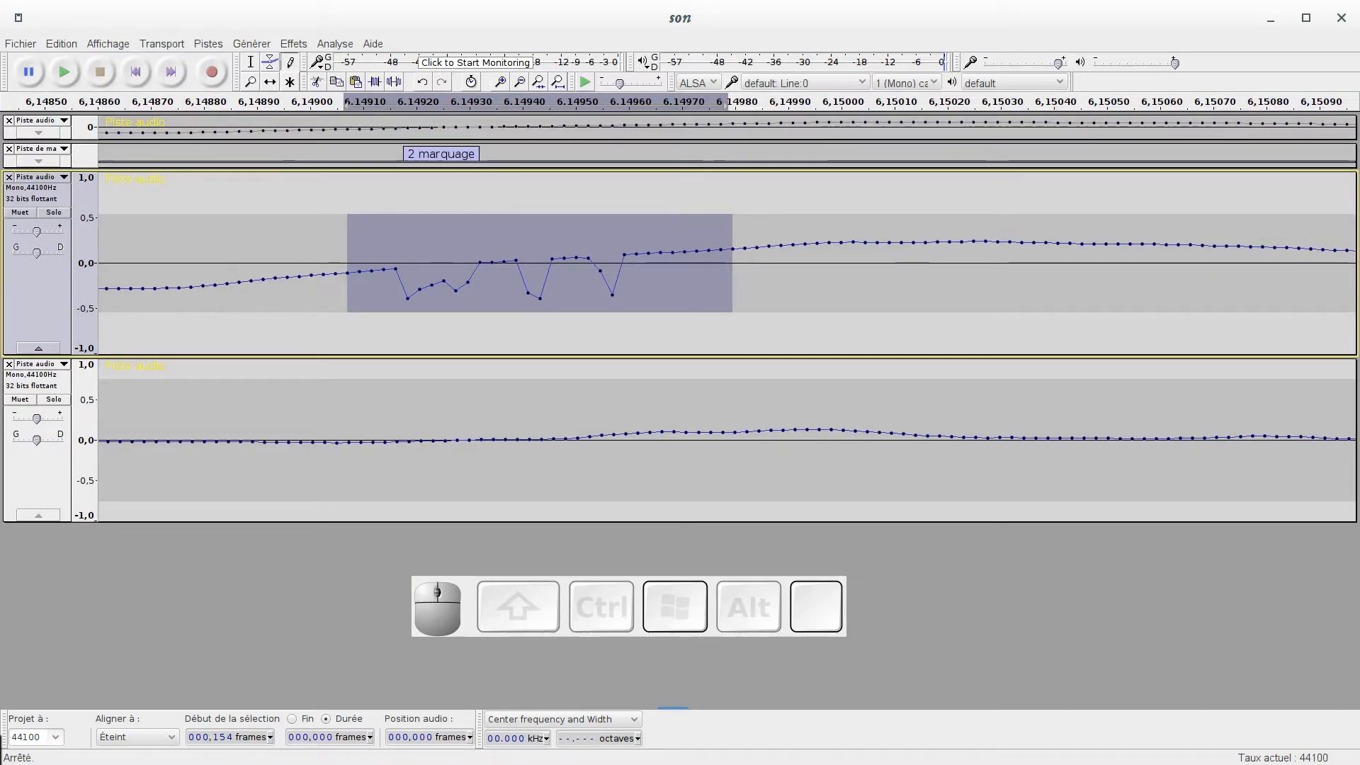
{"action": "left_click", "coordinate": [491, 278]}
{"action": "left_click", "coordinate": [515, 300]}
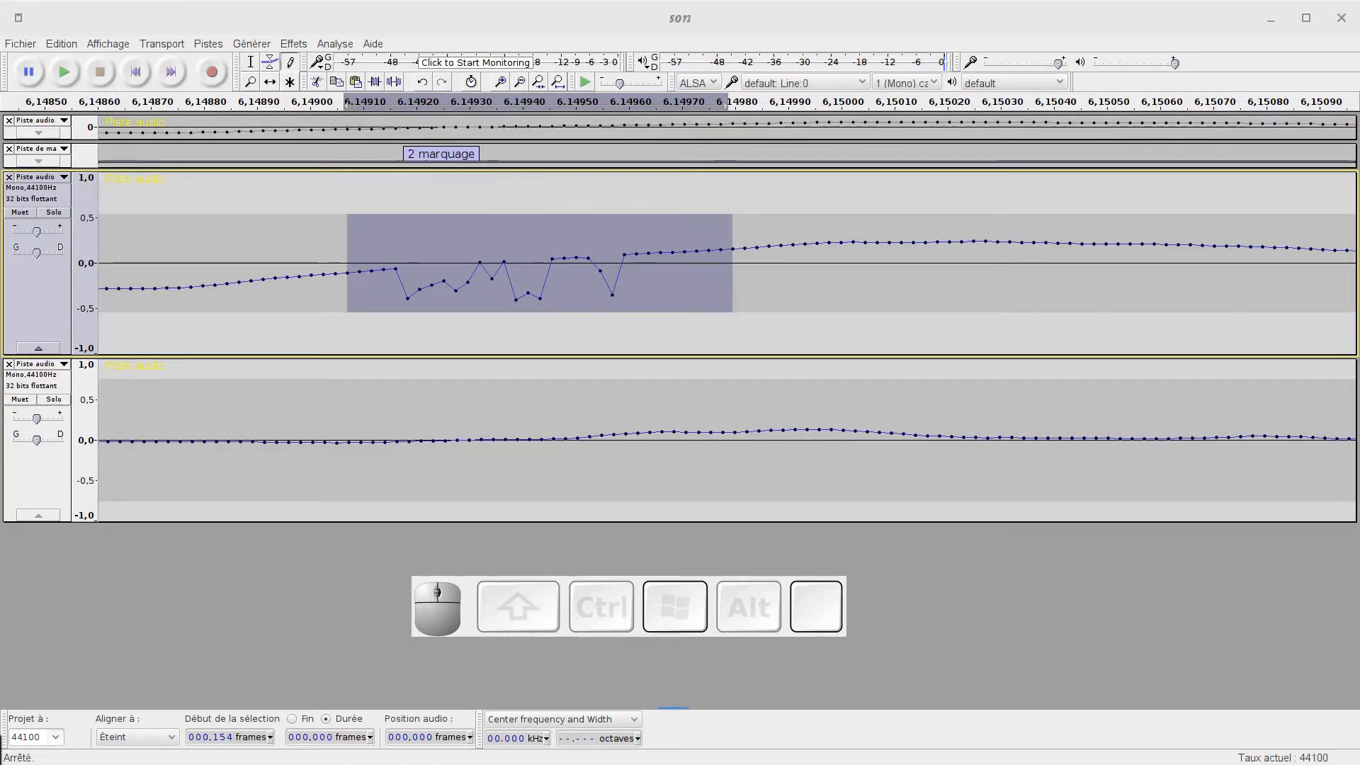
Try shifting the first-half and second-half clips later one at a time by about 0.6 to 0.7 s, and undo both moves.
{"action": "left_click", "coordinate": [561, 80]}
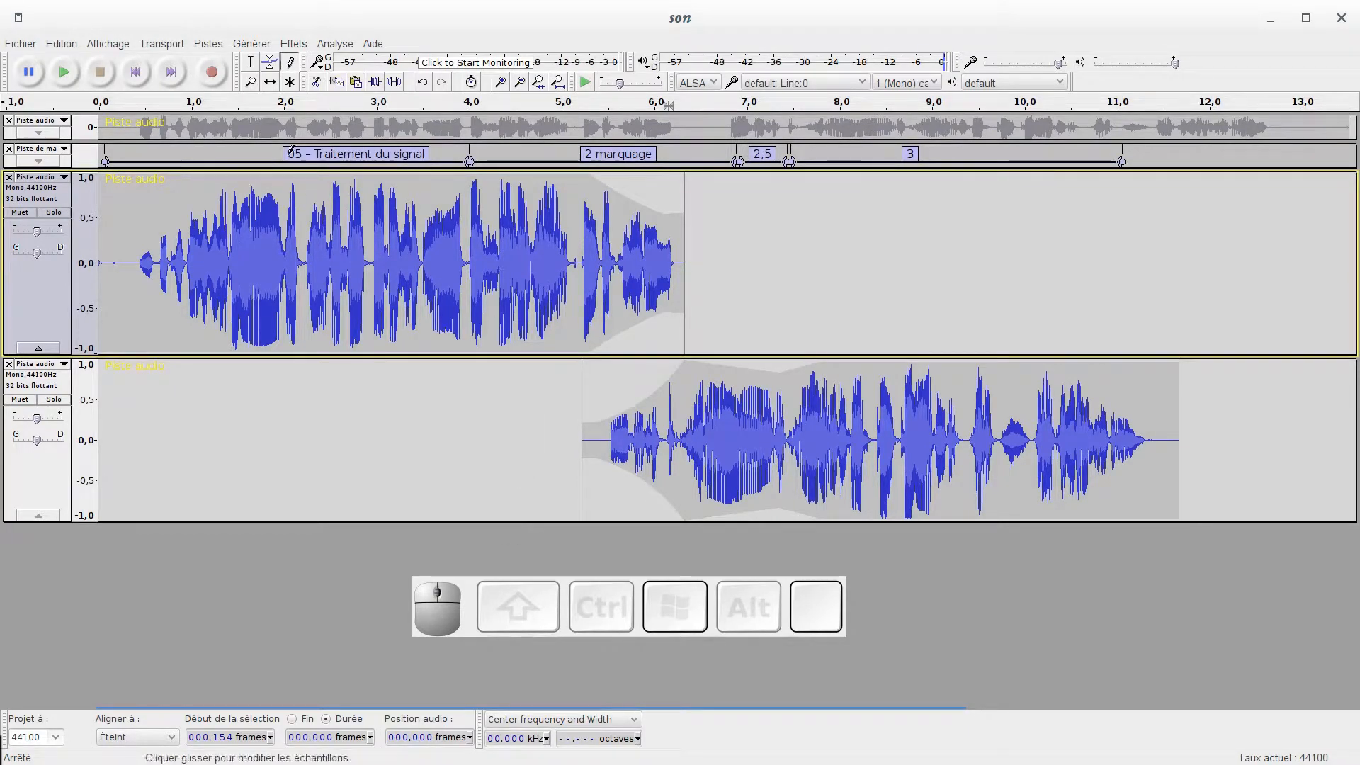
{"action": "left_click", "coordinate": [269, 81]}
{"action": "left_click_drag", "start_coordinate": [304, 232], "coordinate": [371, 235]}
{"action": "left_click_drag", "start_coordinate": [711, 420], "coordinate": [752, 412]}
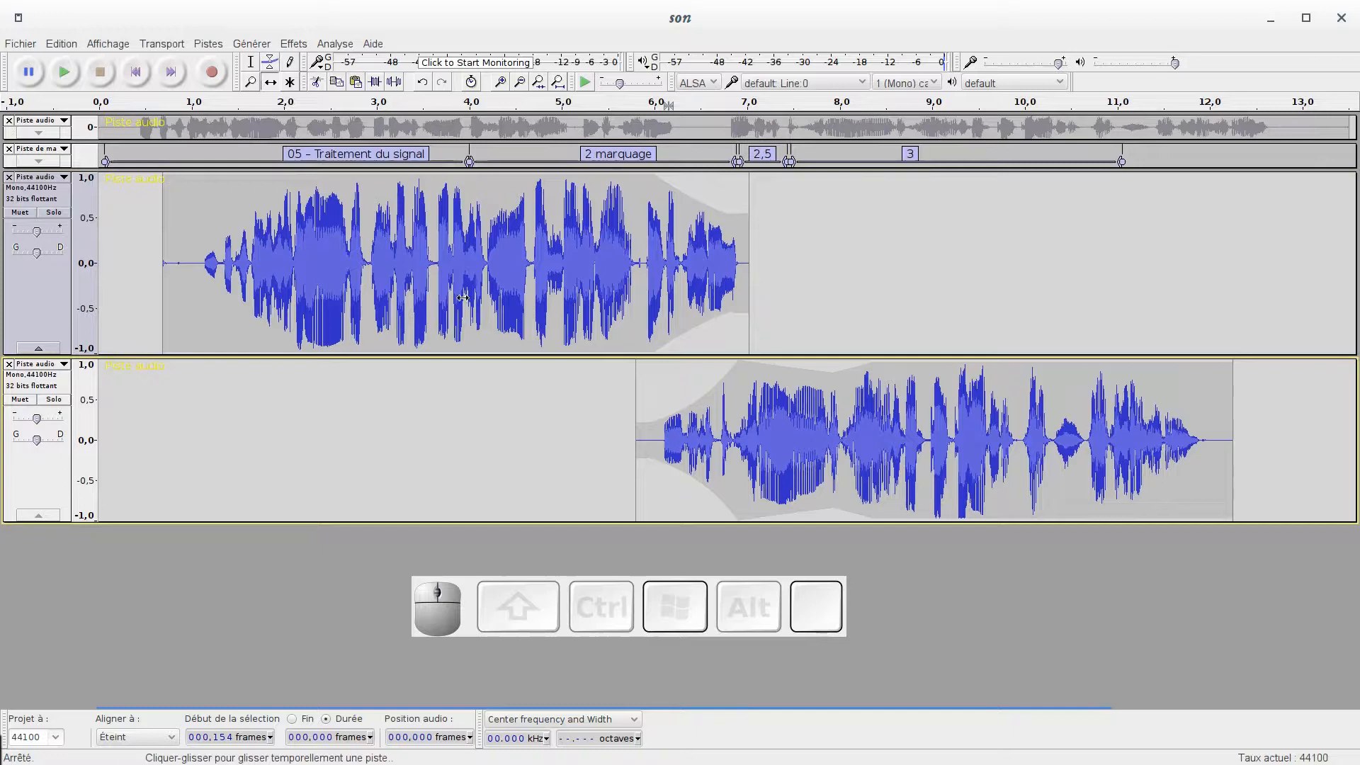
{"action": "key", "text": "ctrl"}
{"action": "key", "text": "ctrl+z"}
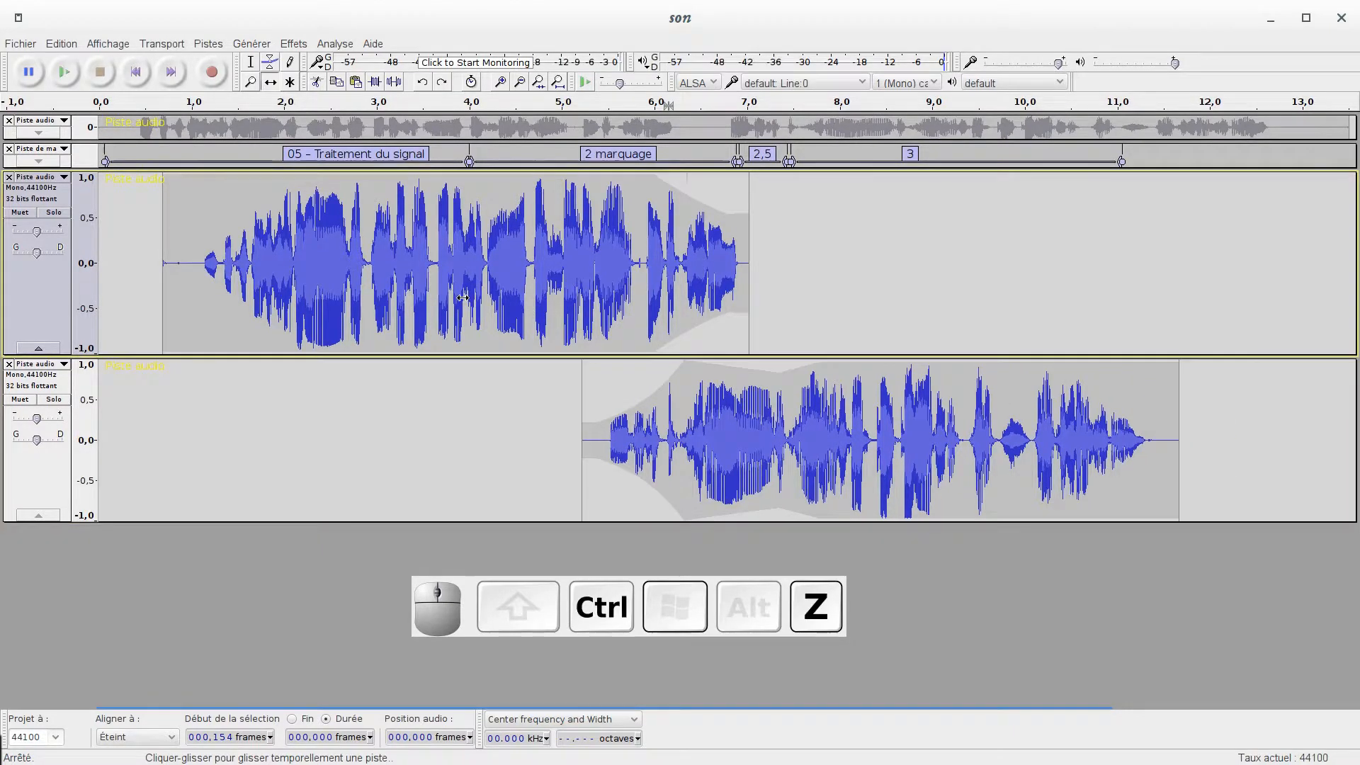
{"action": "key", "text": "ctrl+z"}
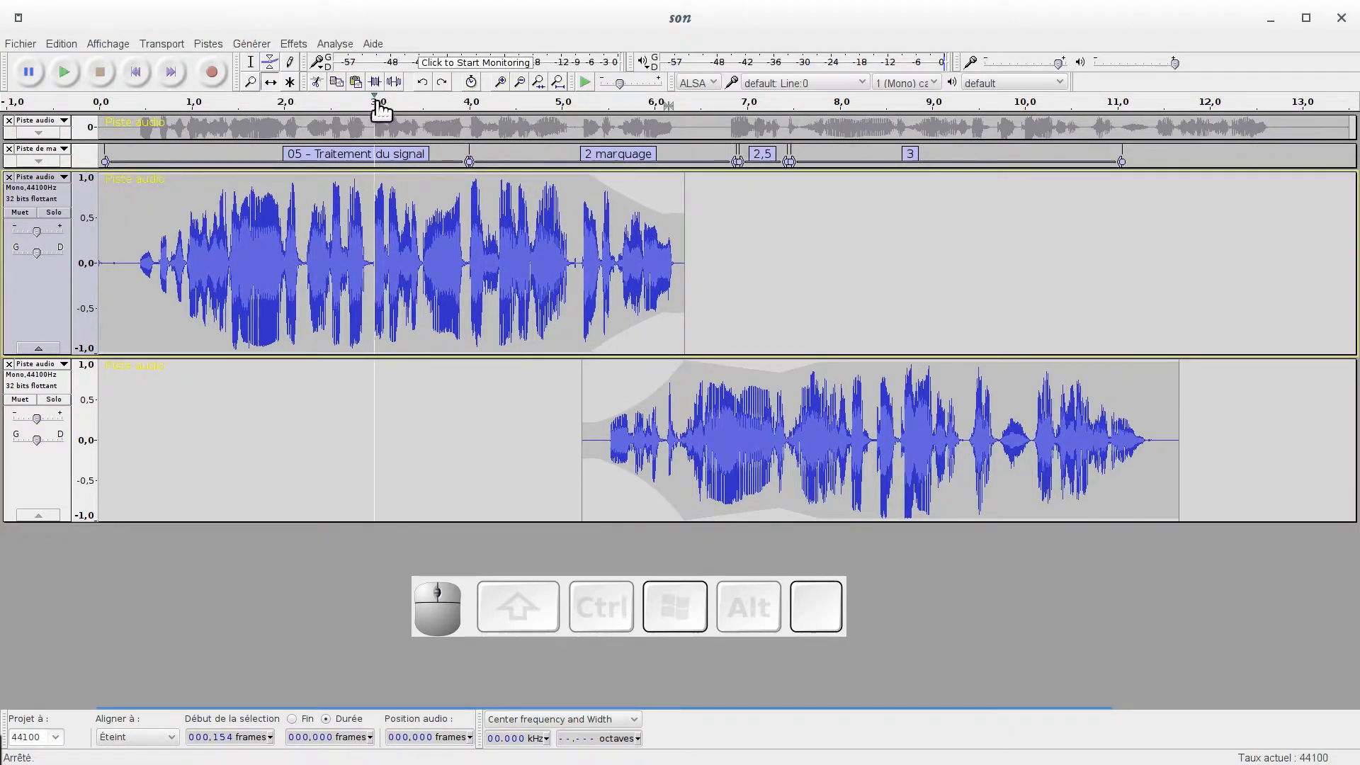
Turn on Sync-Lock for the tracks and shift the first-half and second-half clips slightly later together.
{"action": "left_click", "coordinate": [472, 84]}
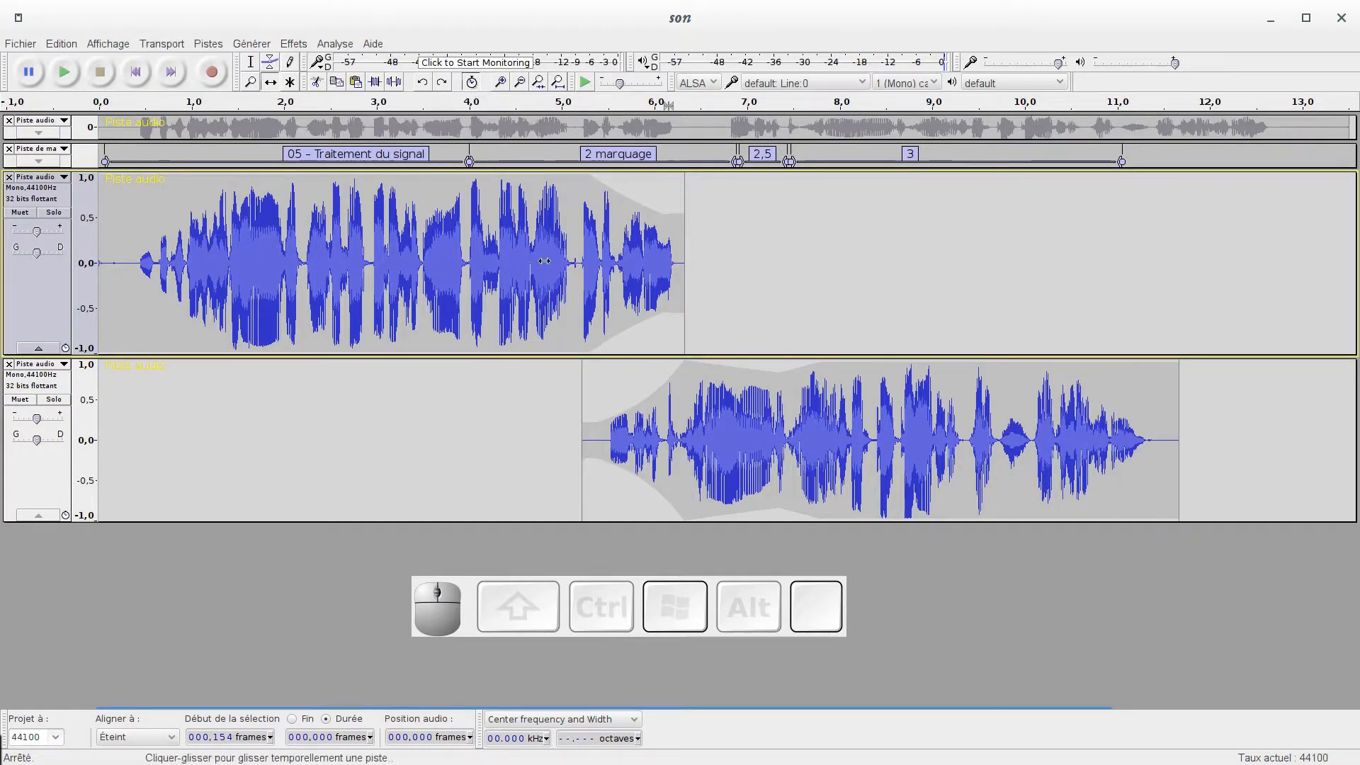
{"action": "left_click_drag", "start_coordinate": [723, 249], "coordinate": [225, 320]}
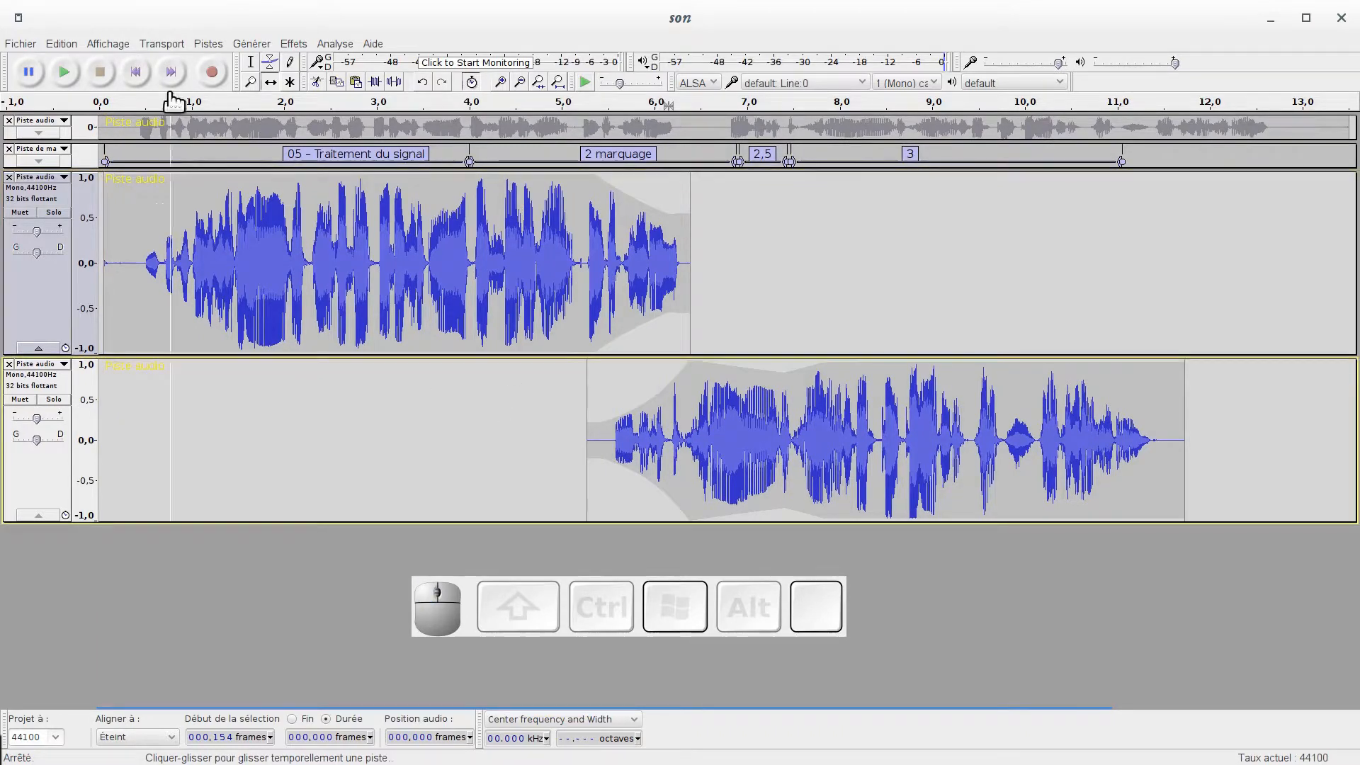
Move the muted backup track below all the other tracks and expand it to full height.
{"action": "left_click", "coordinate": [65, 122]}
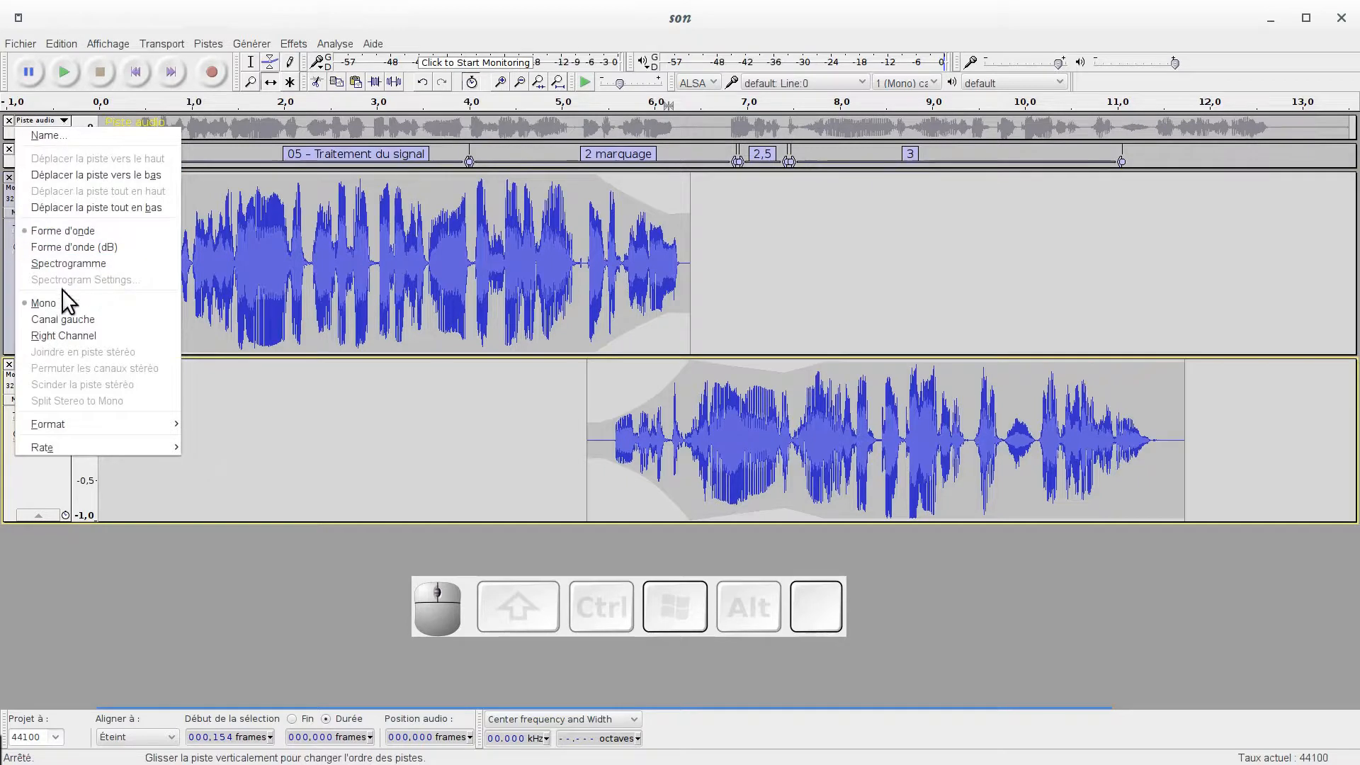
{"action": "left_click", "coordinate": [117, 211]}
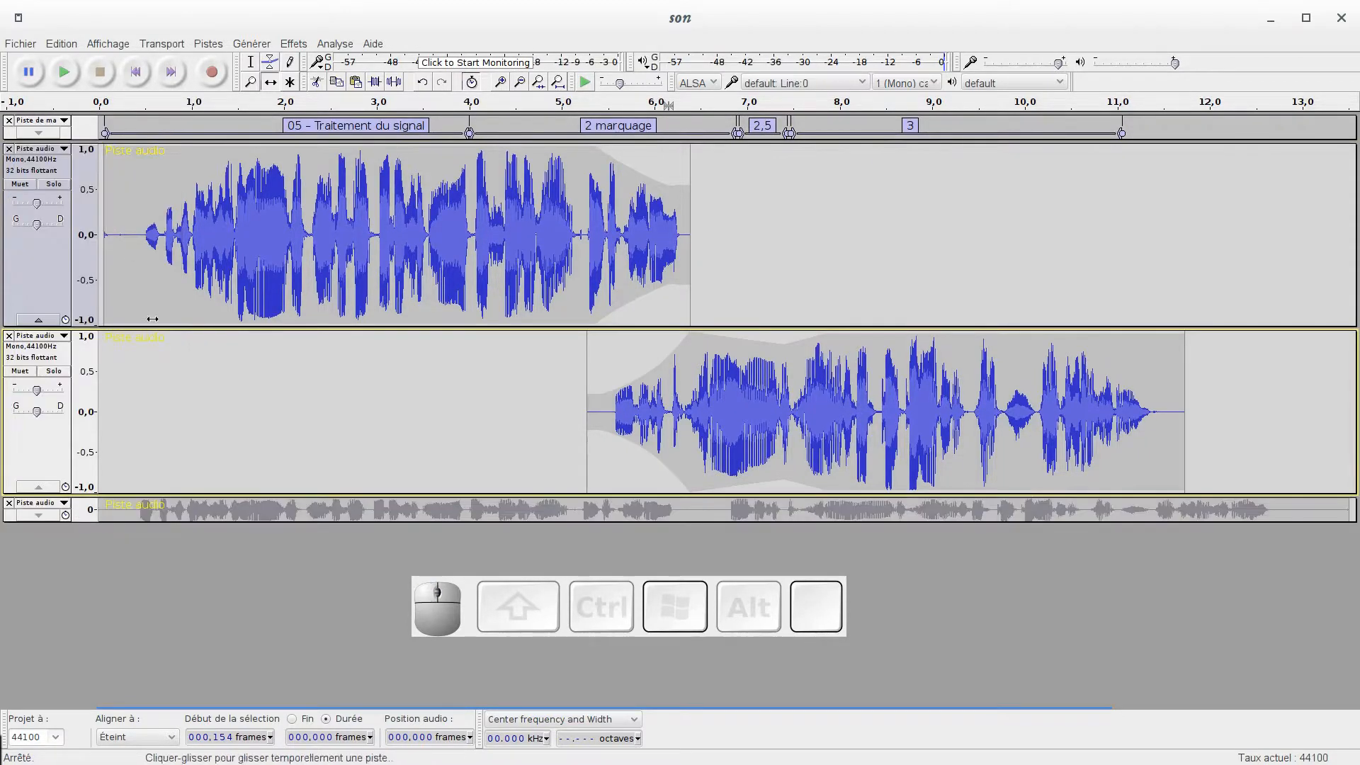
{"action": "left_click", "coordinate": [37, 516]}
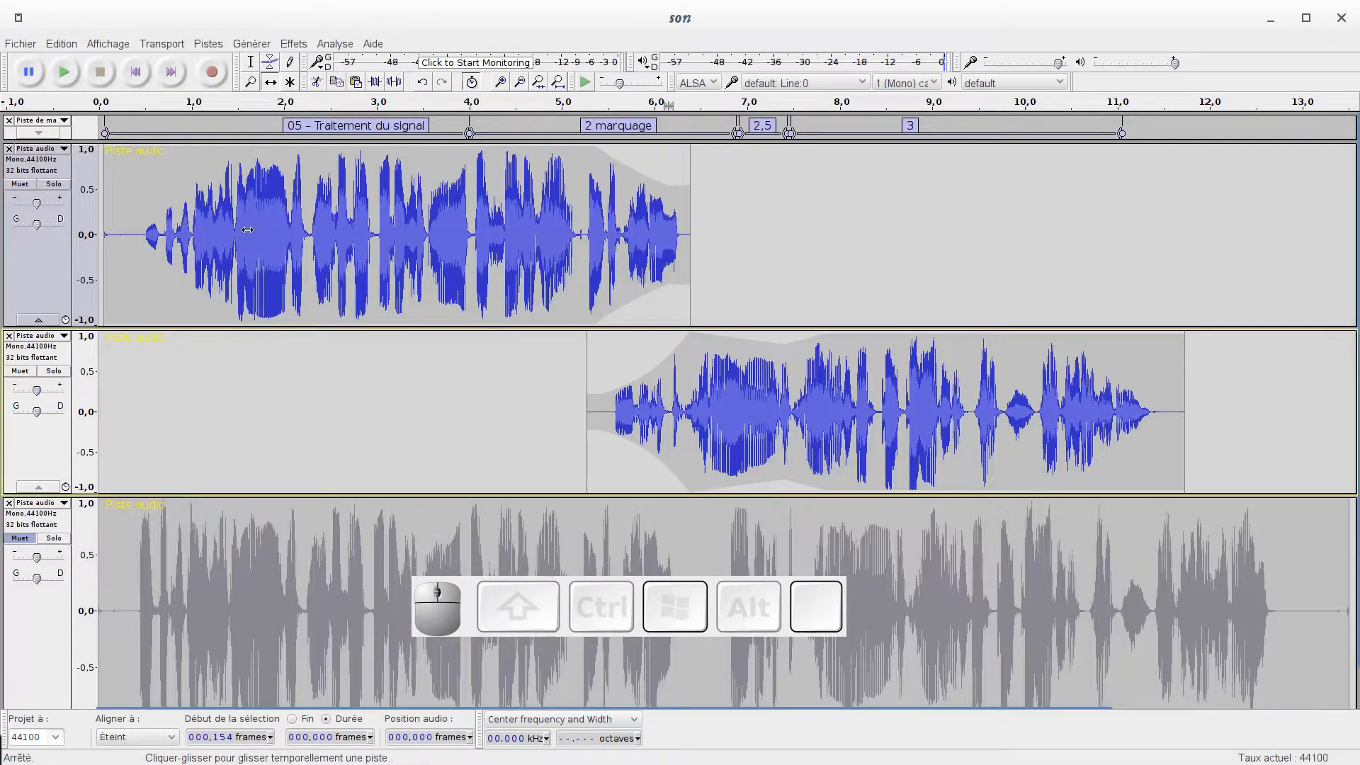
Shift the sync-locked audio clips later together so the first-half clip starts at about 3.5 s.
{"action": "left_click_drag", "start_coordinate": [272, 222], "coordinate": [311, 249]}
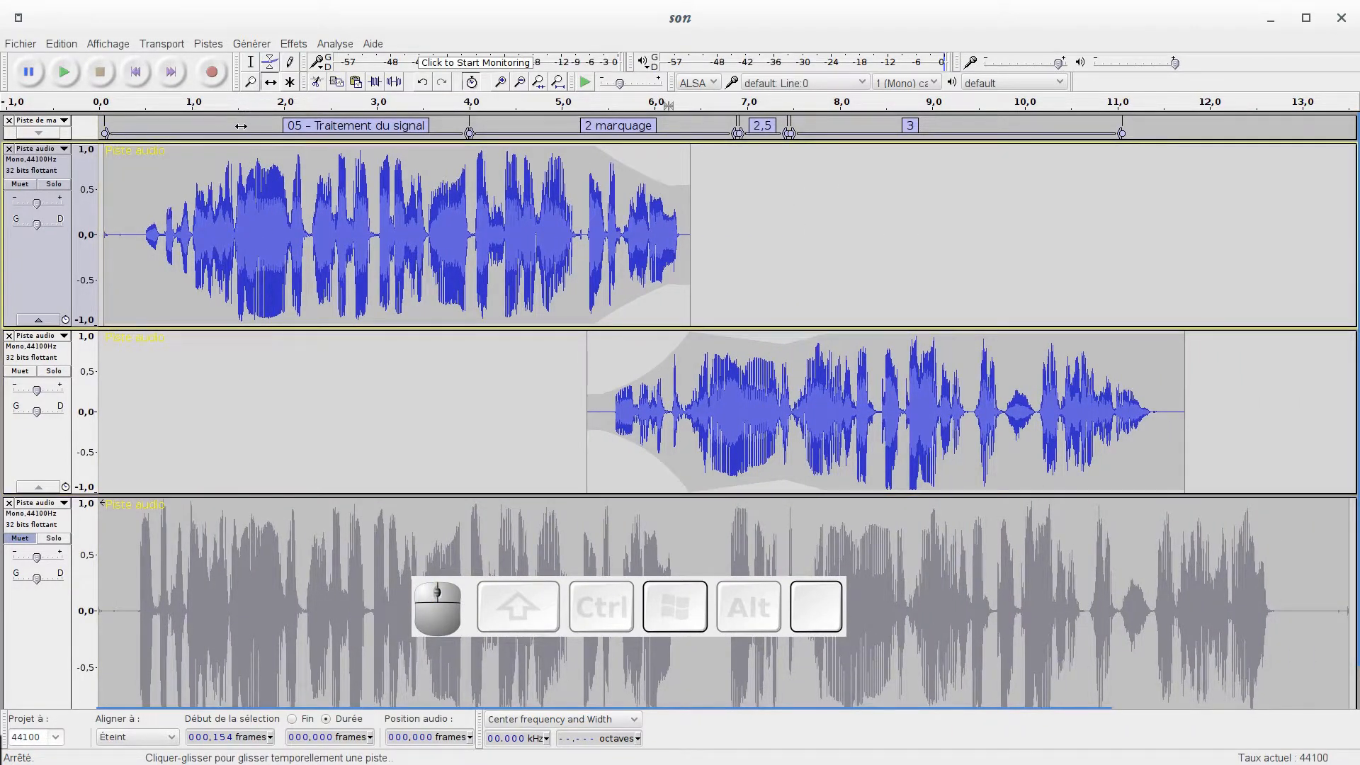
{"action": "left_click_drag", "start_coordinate": [291, 240], "coordinate": [351, 247]}
{"action": "left_click_drag", "start_coordinate": [438, 234], "coordinate": [621, 227]}
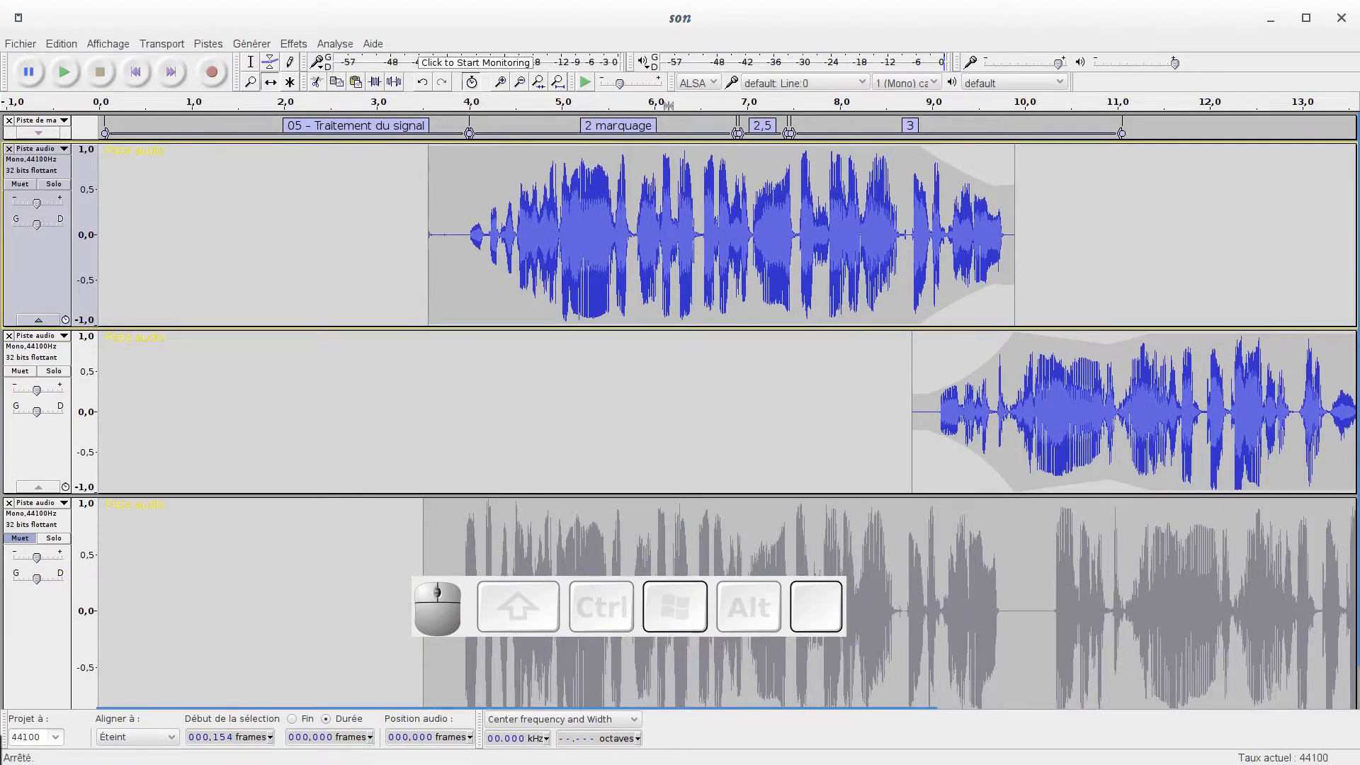
Import ChatIncomingInitial.wav from the 000 matériel commun folder, reading the file directly from the original.
{"action": "left_click", "coordinate": [0, 43]}
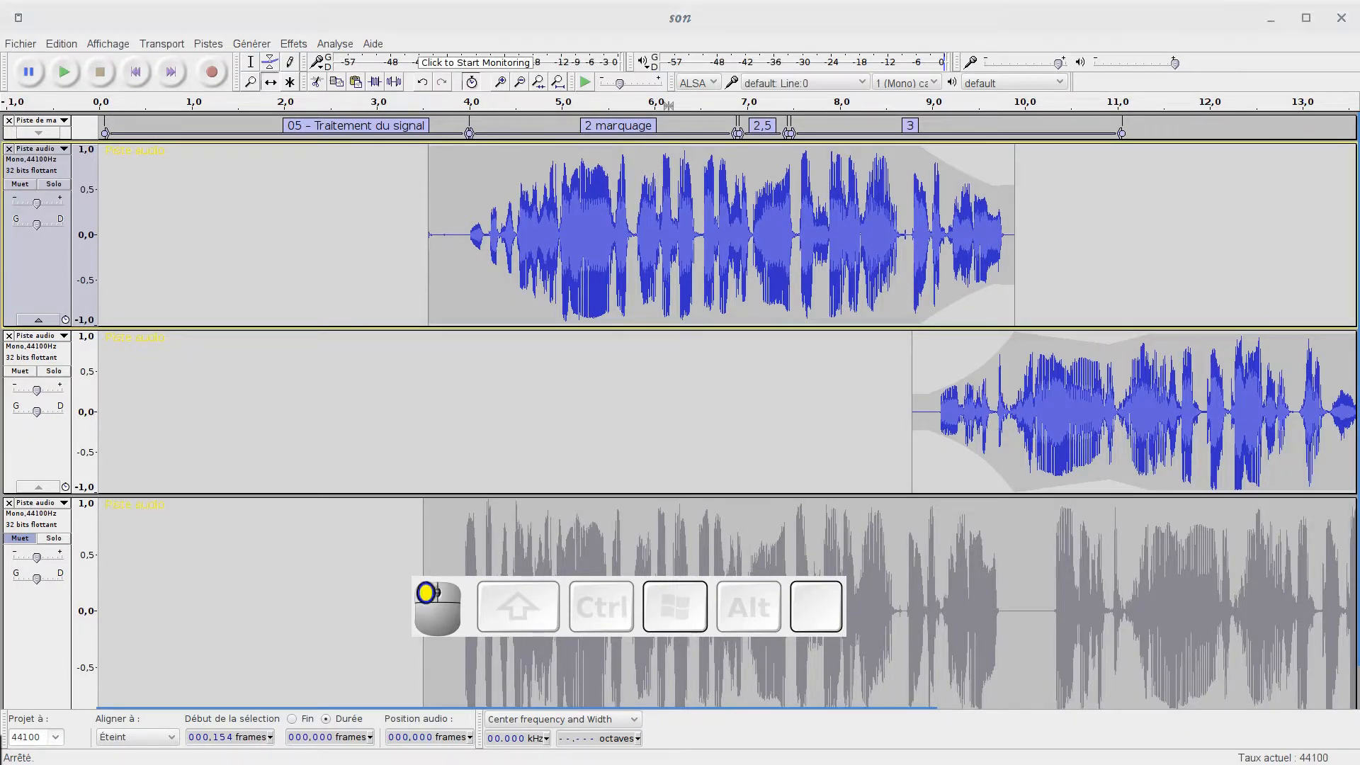
{"action": "left_click", "coordinate": [15, 45]}
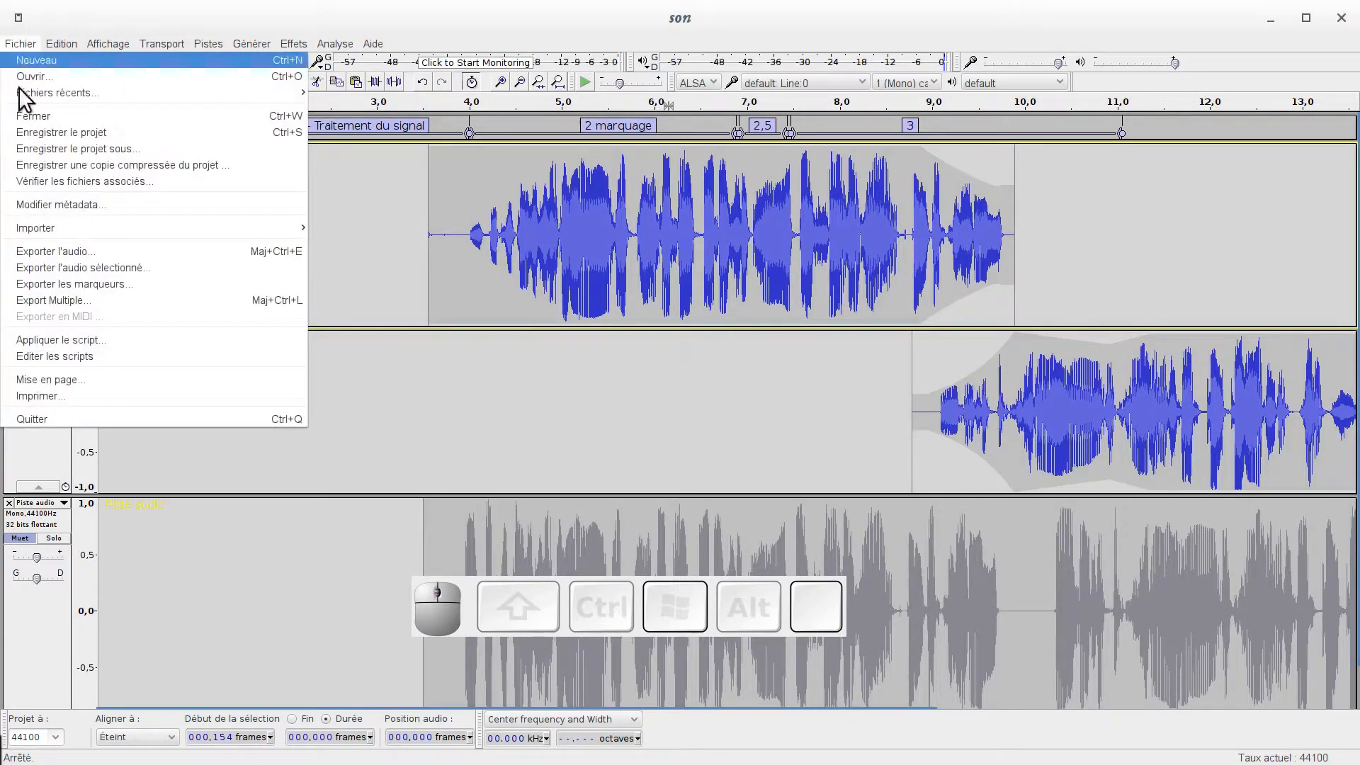
{"action": "left_click", "coordinate": [62, 224]}
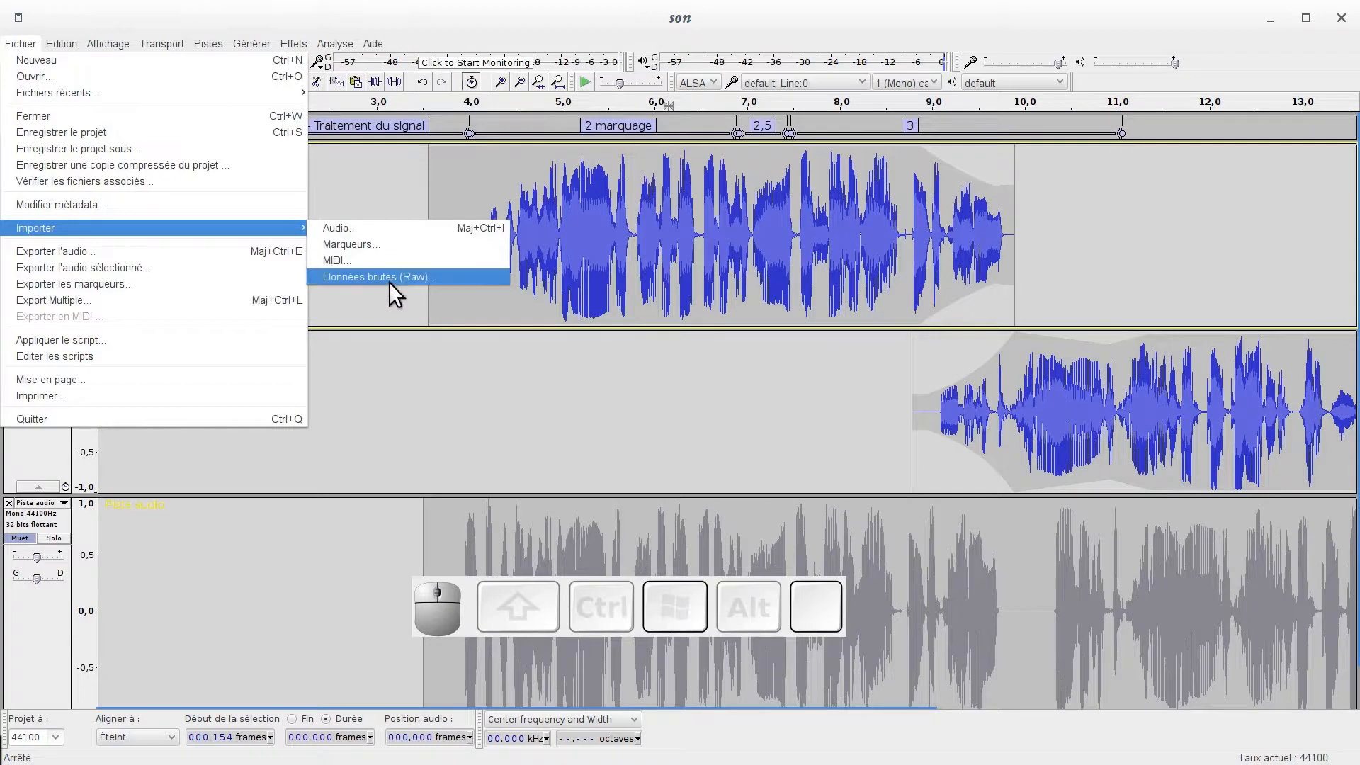
{"action": "left_click", "coordinate": [347, 225]}
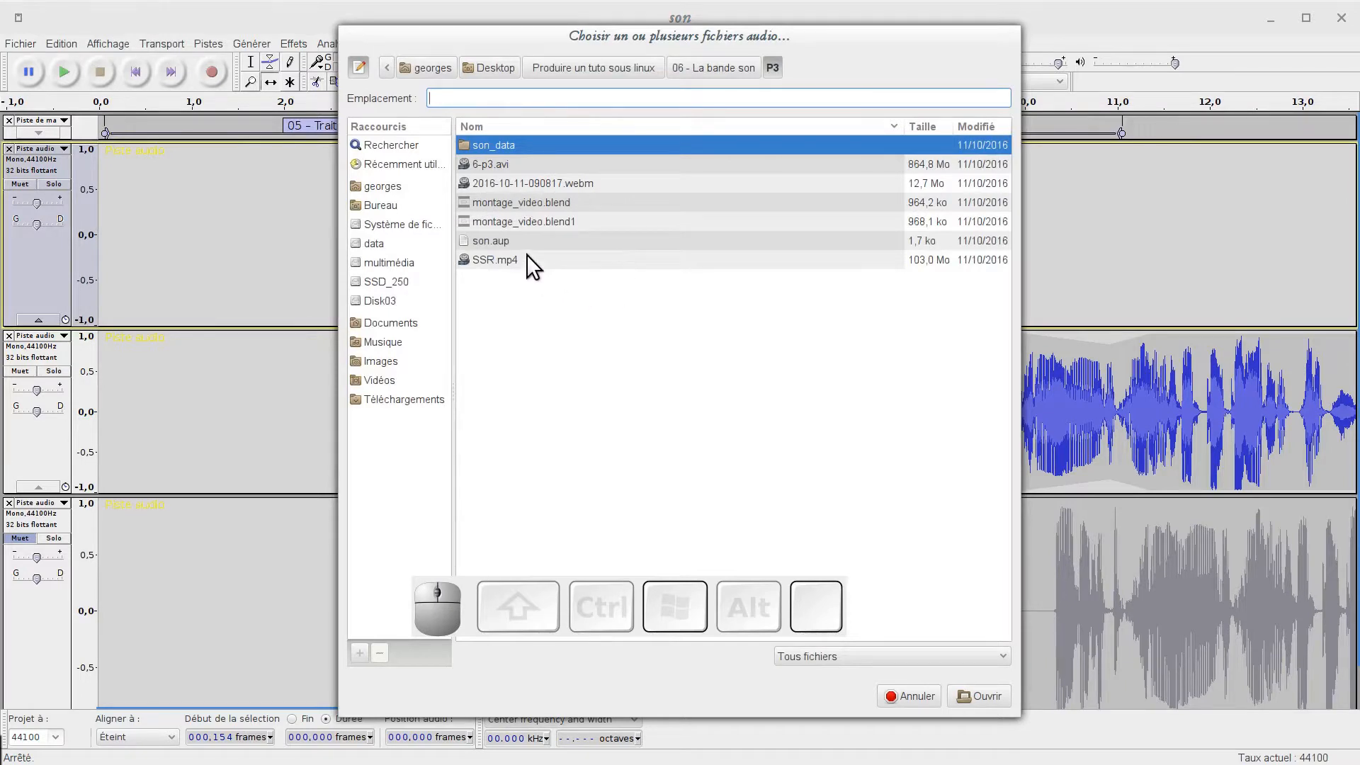
{"action": "left_click", "coordinate": [495, 168]}
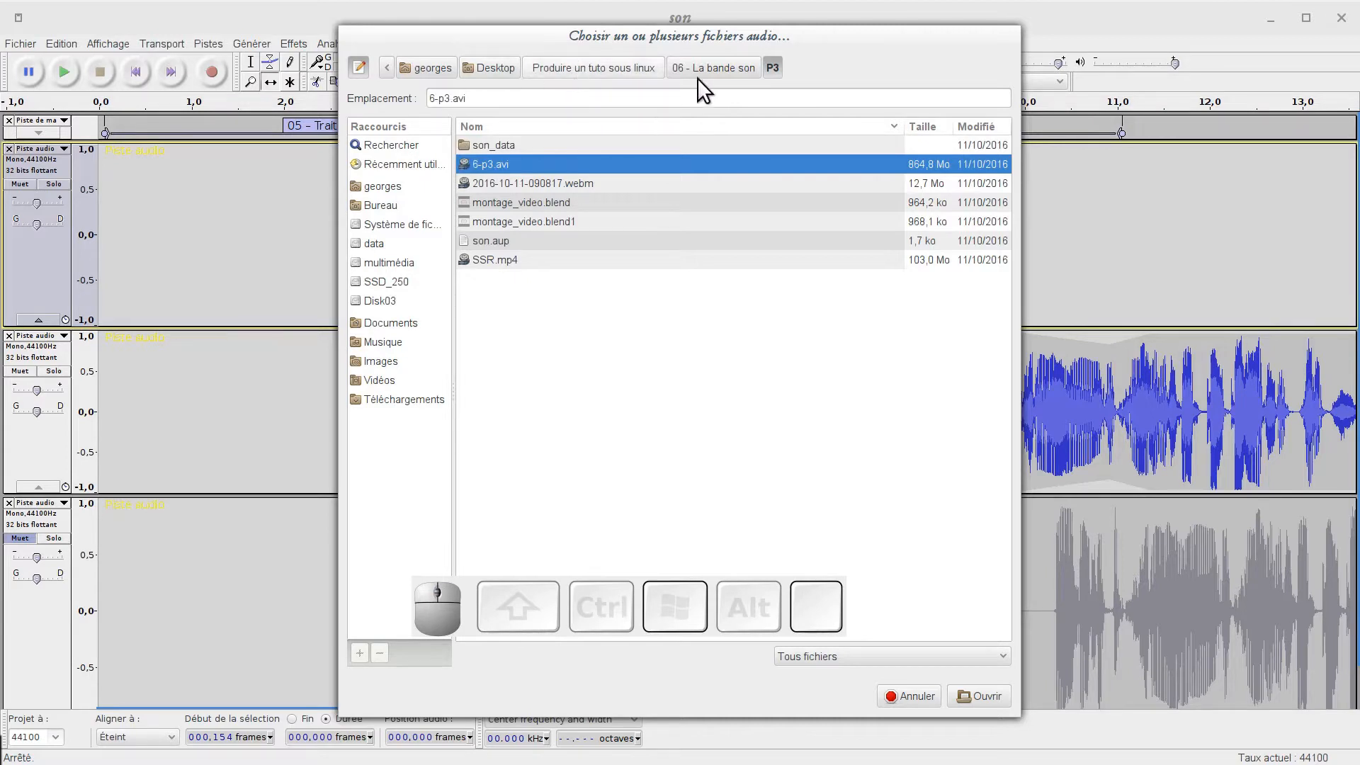
{"action": "left_click", "coordinate": [624, 67]}
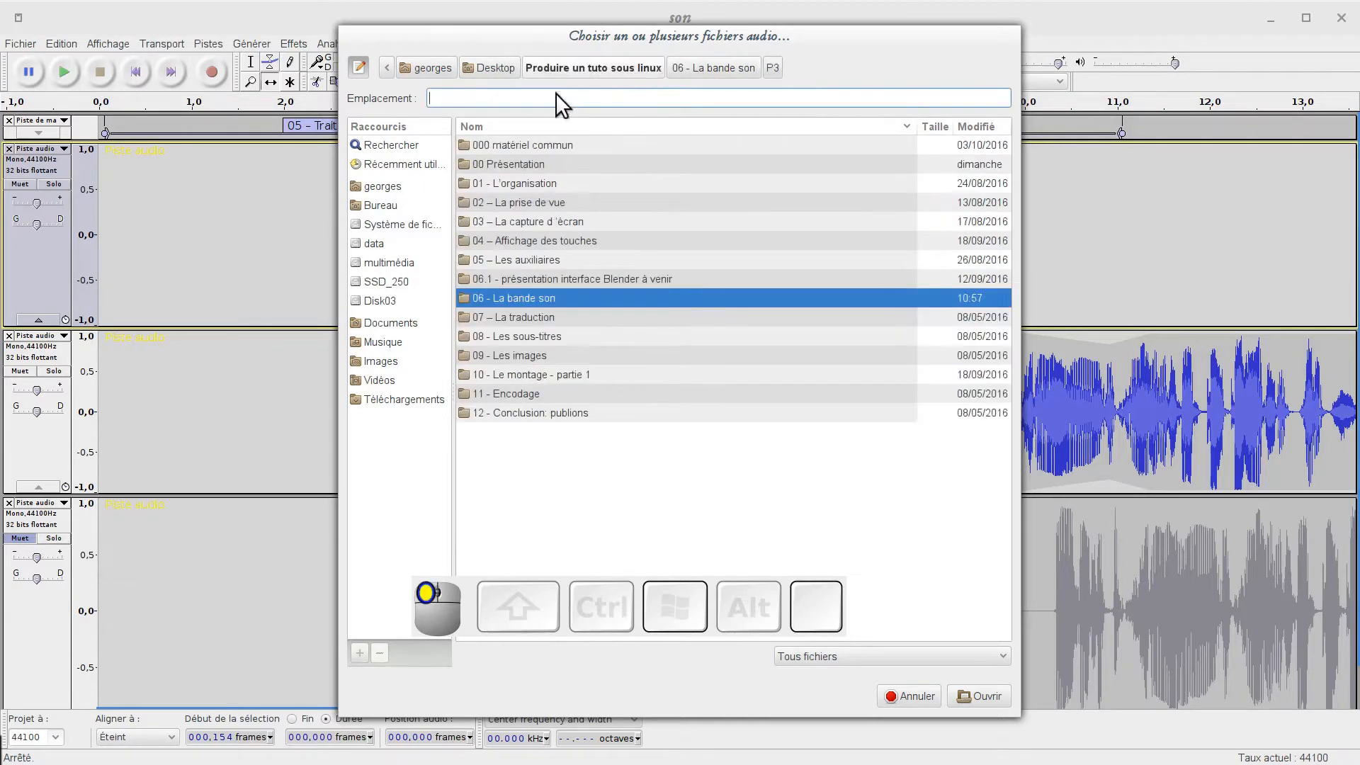
{"action": "double_click", "coordinate": [525, 144]}
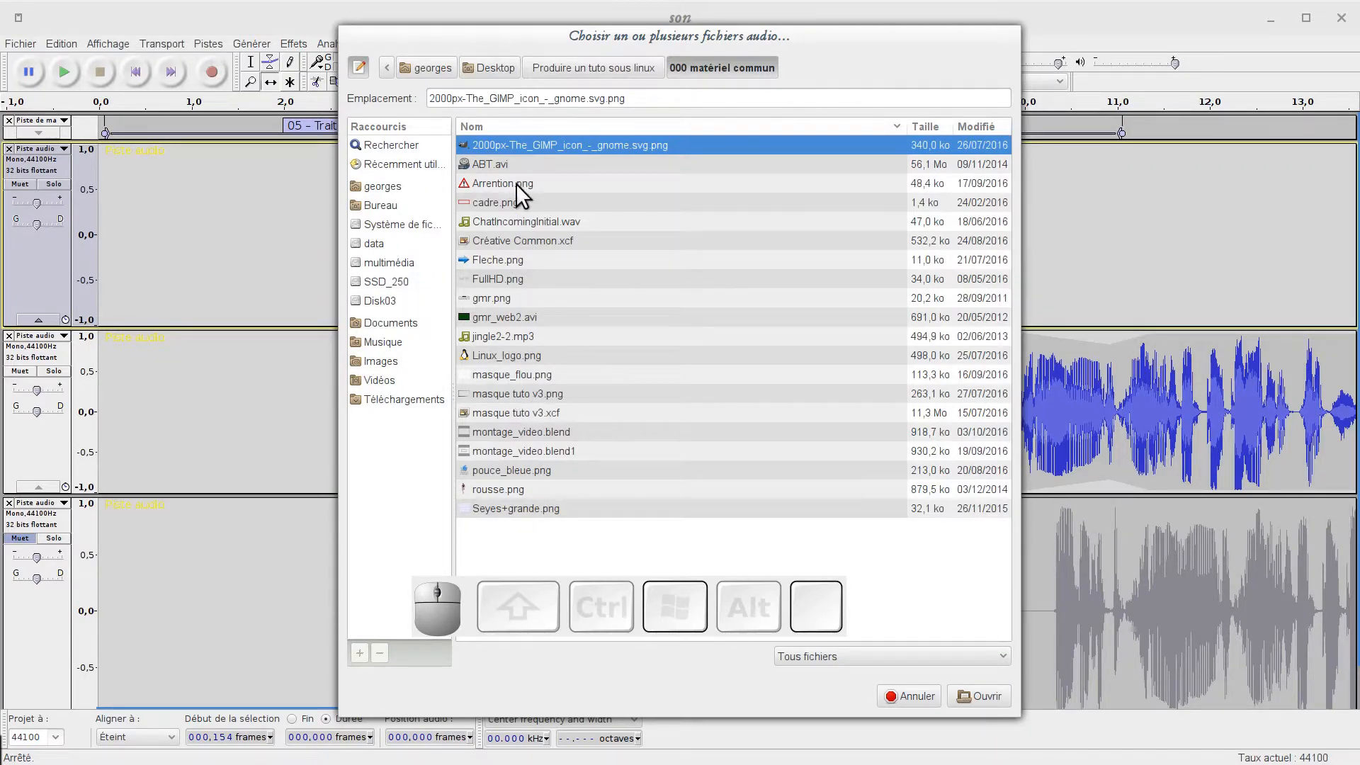
{"action": "left_click", "coordinate": [524, 222]}
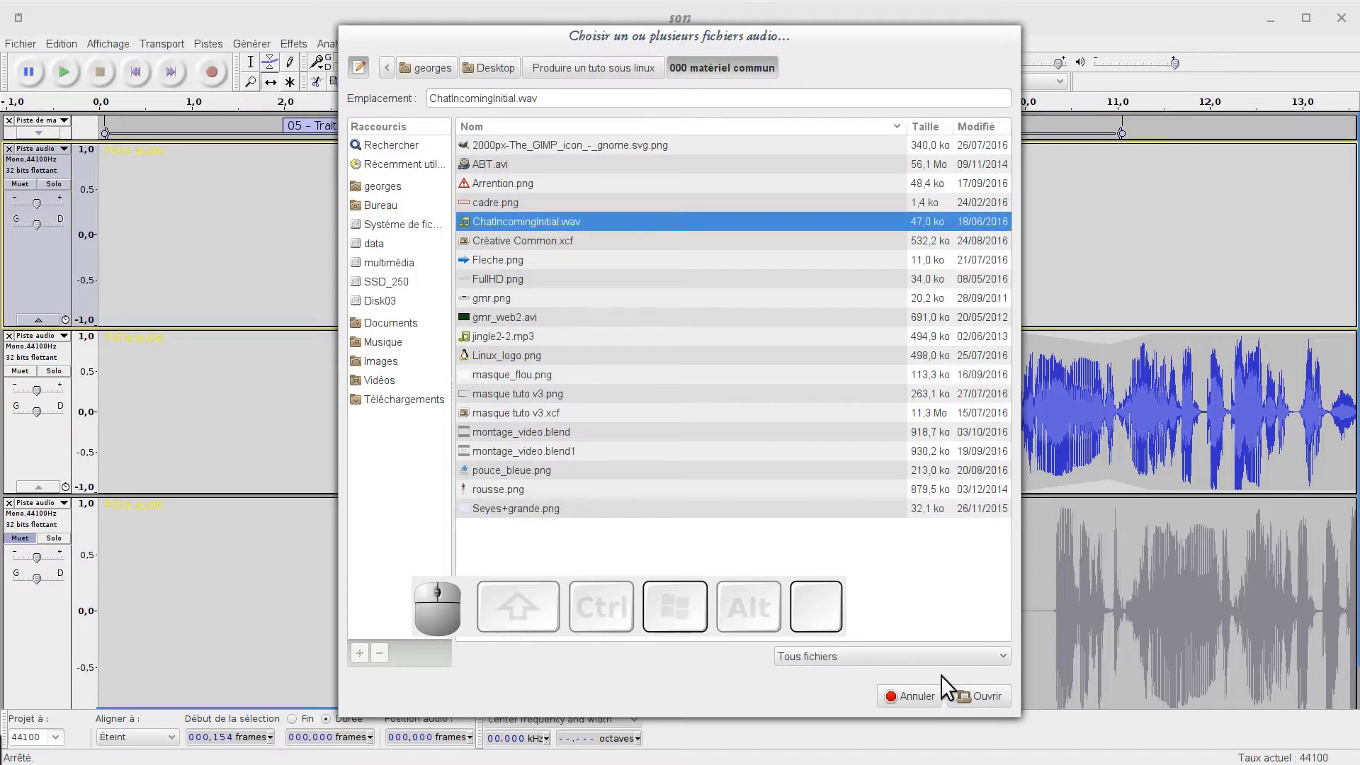
{"action": "left_click", "coordinate": [986, 696]}
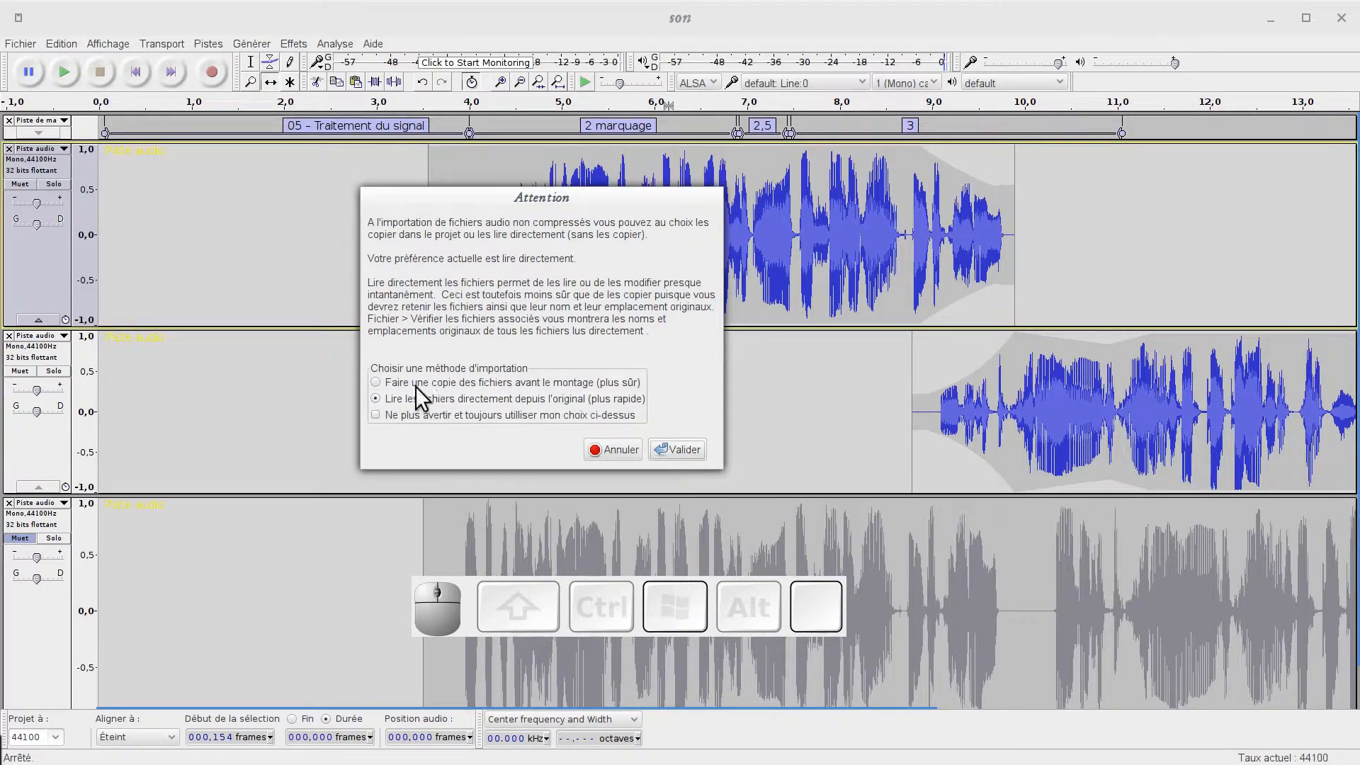
{"action": "left_click", "coordinate": [691, 441]}
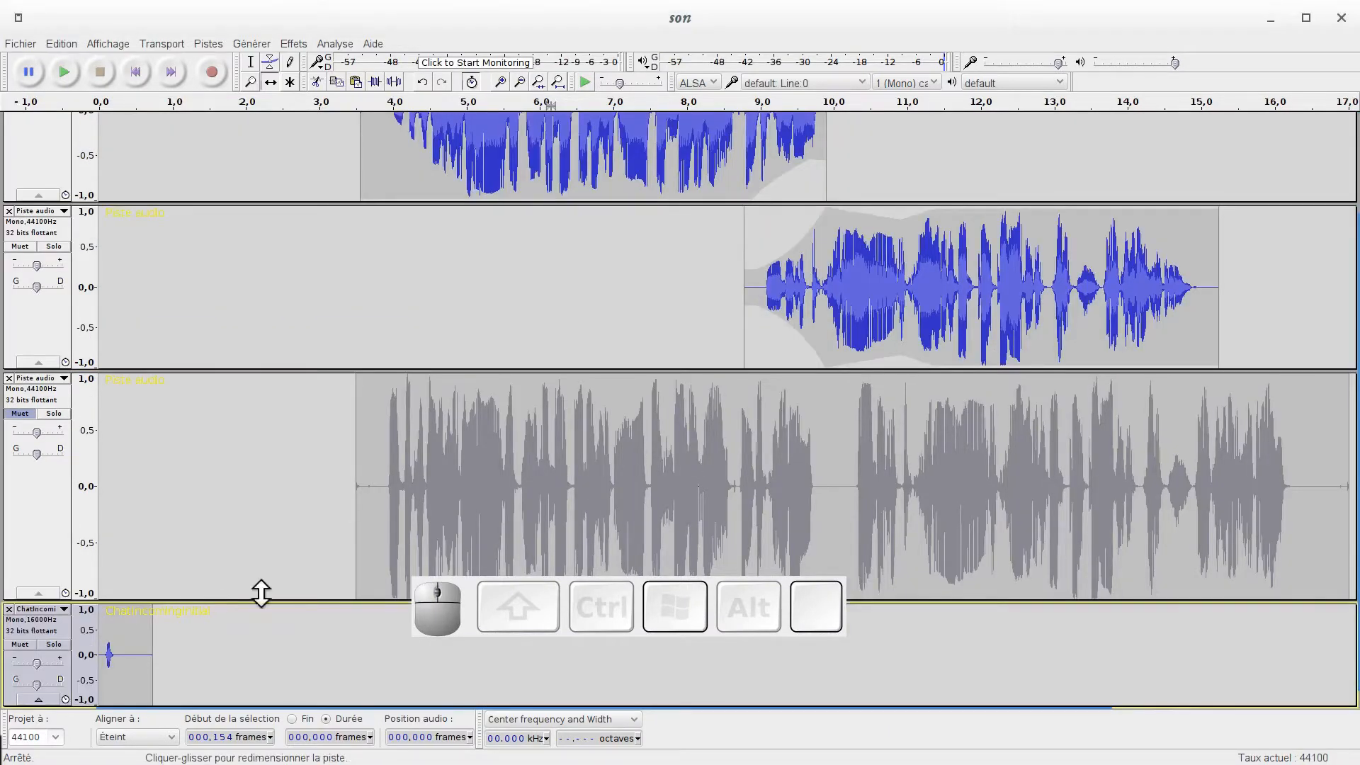
Collapse the first-half, second-half and muted backup tracks, leaving the imported sound track expanded.
{"action": "left_click", "coordinate": [36, 599]}
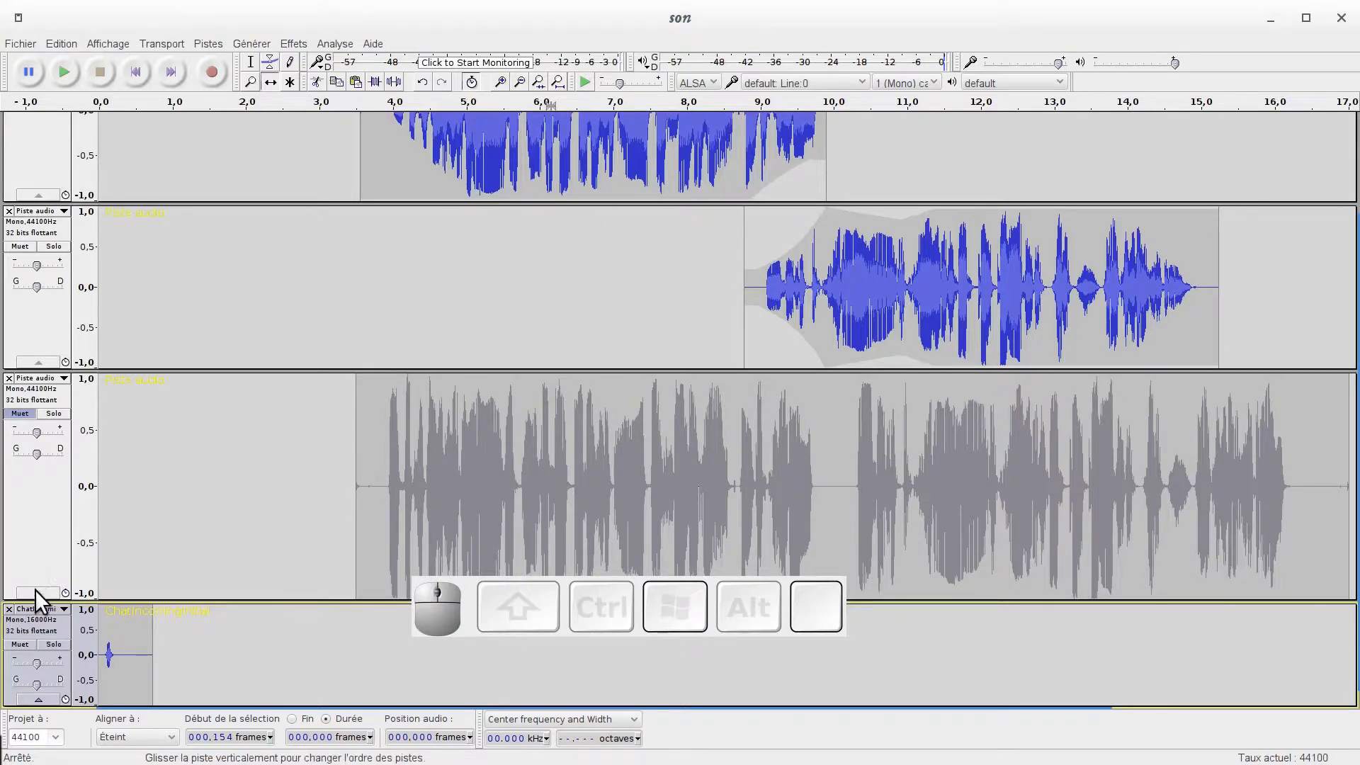
{"action": "left_click", "coordinate": [36, 592]}
{"action": "left_click", "coordinate": [32, 485]}
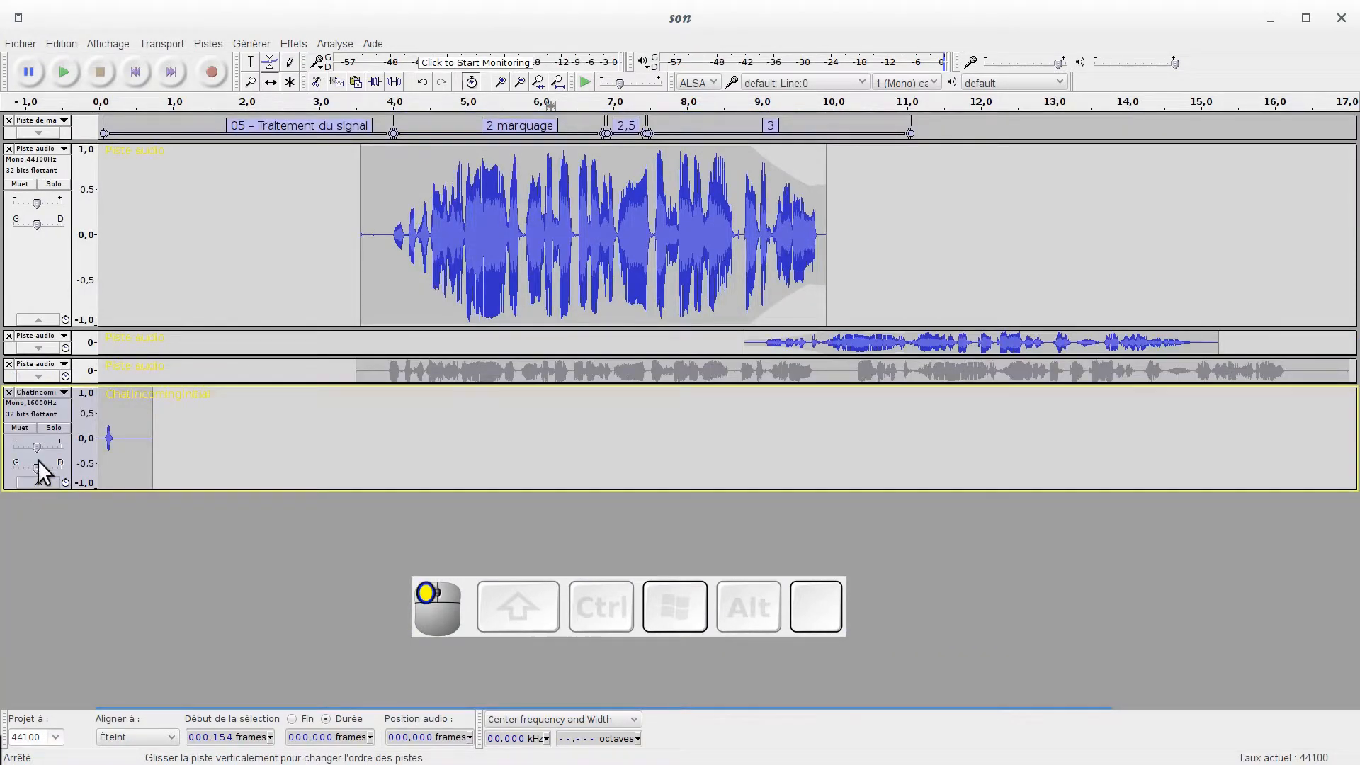
{"action": "left_click", "coordinate": [39, 319]}
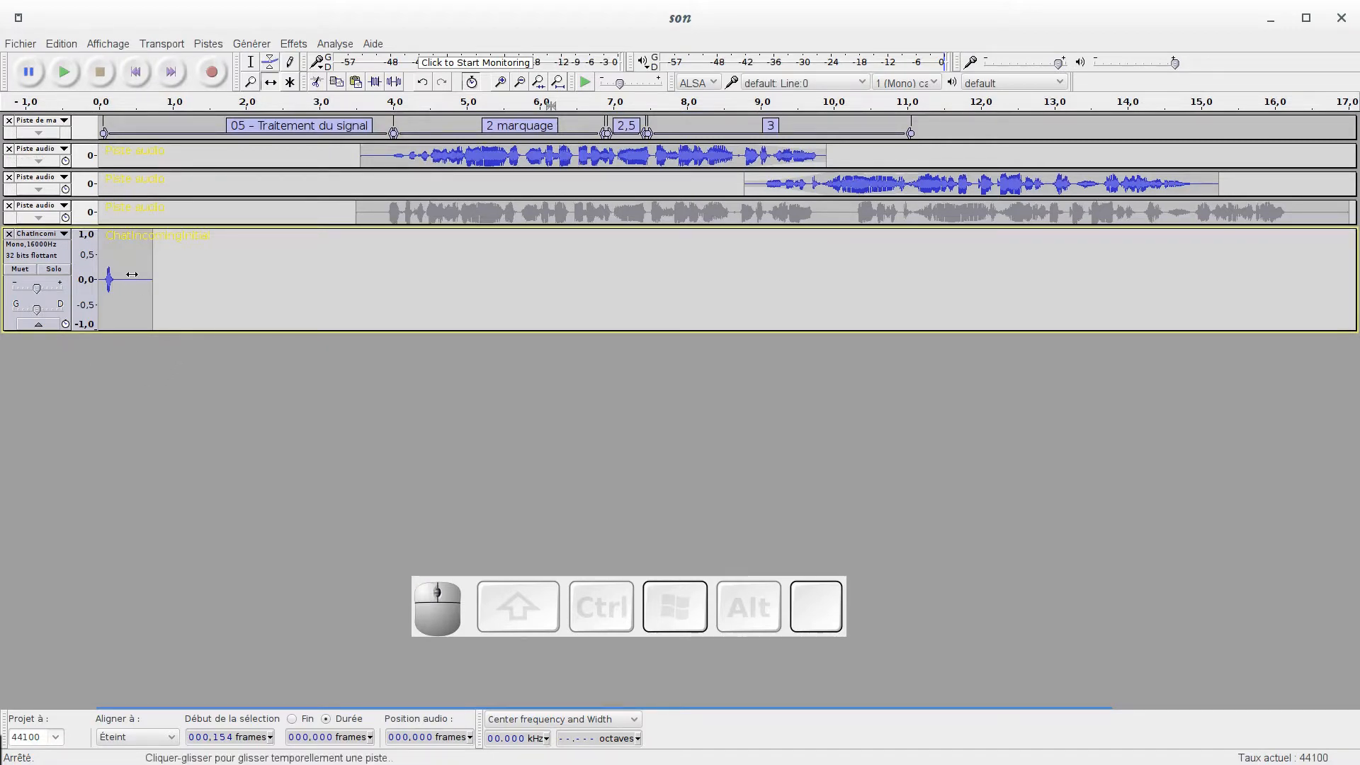
Select the whole imported chat sound clip and shift it later so it starts at about 8.9 s.
{"action": "left_click", "coordinate": [251, 62]}
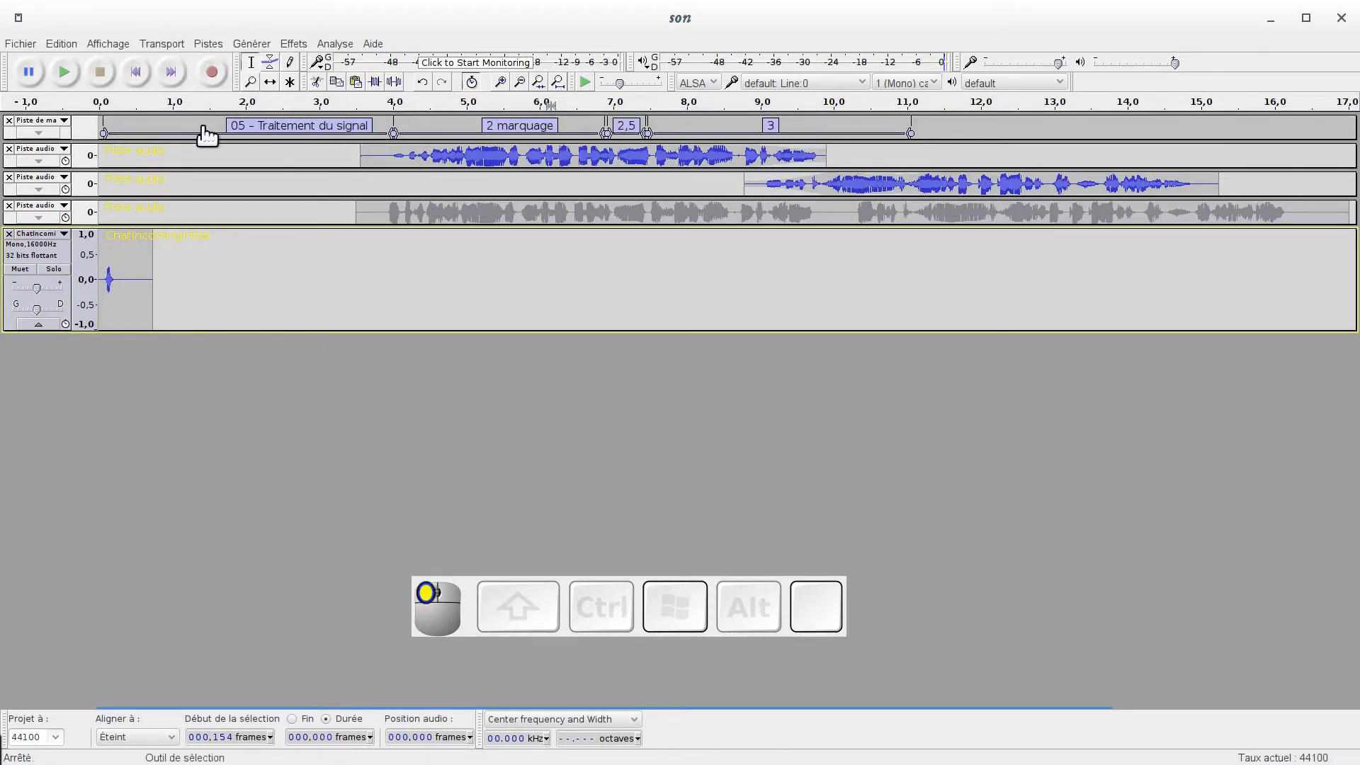
{"action": "left_click_drag", "start_coordinate": [157, 280], "coordinate": [92, 281]}
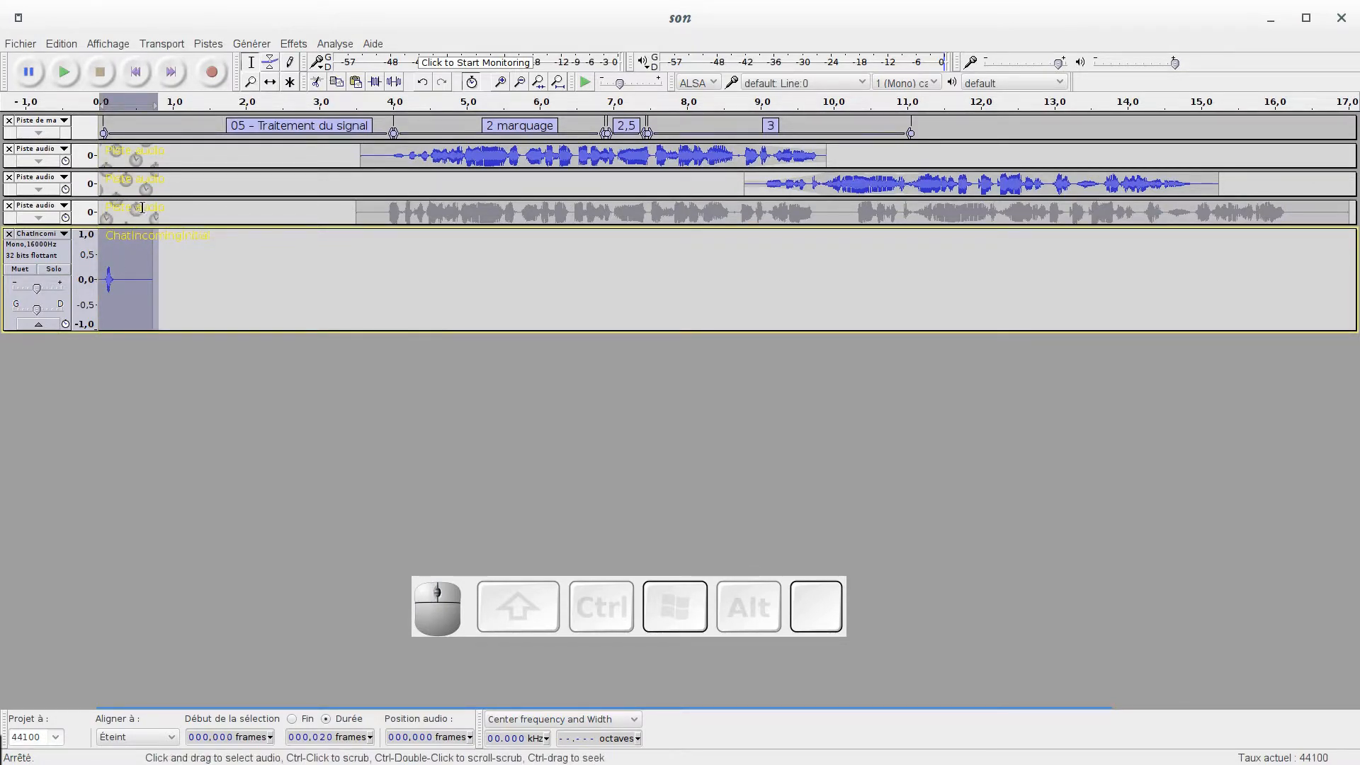
{"action": "scroll", "coordinate": [150, 284], "scroll_direction": "up", "scroll_amount": 1}
{"action": "left_click", "coordinate": [270, 81]}
{"action": "left_click_drag", "start_coordinate": [149, 273], "coordinate": [805, 301]}
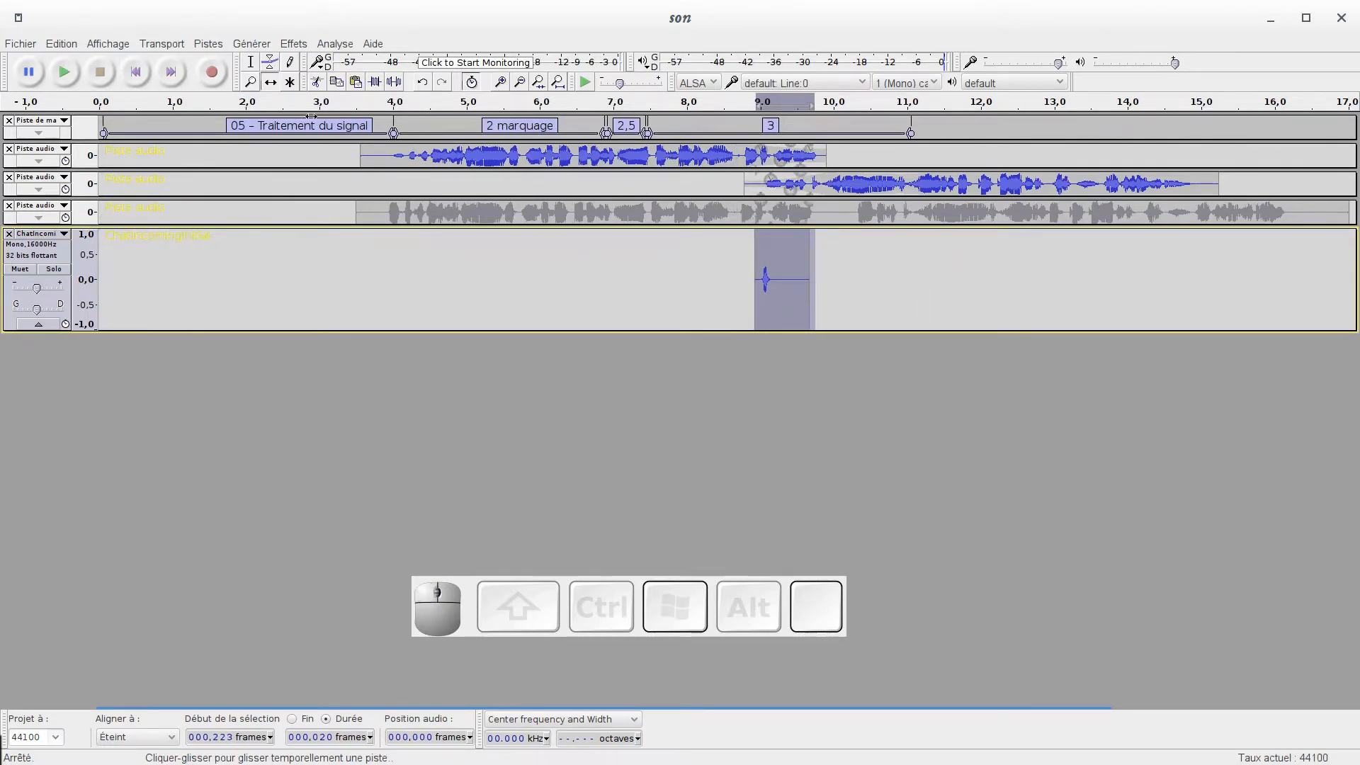
Turn off Sync-Lock, then select the chat sound clip on its track and copy it.
{"action": "left_click", "coordinate": [251, 63]}
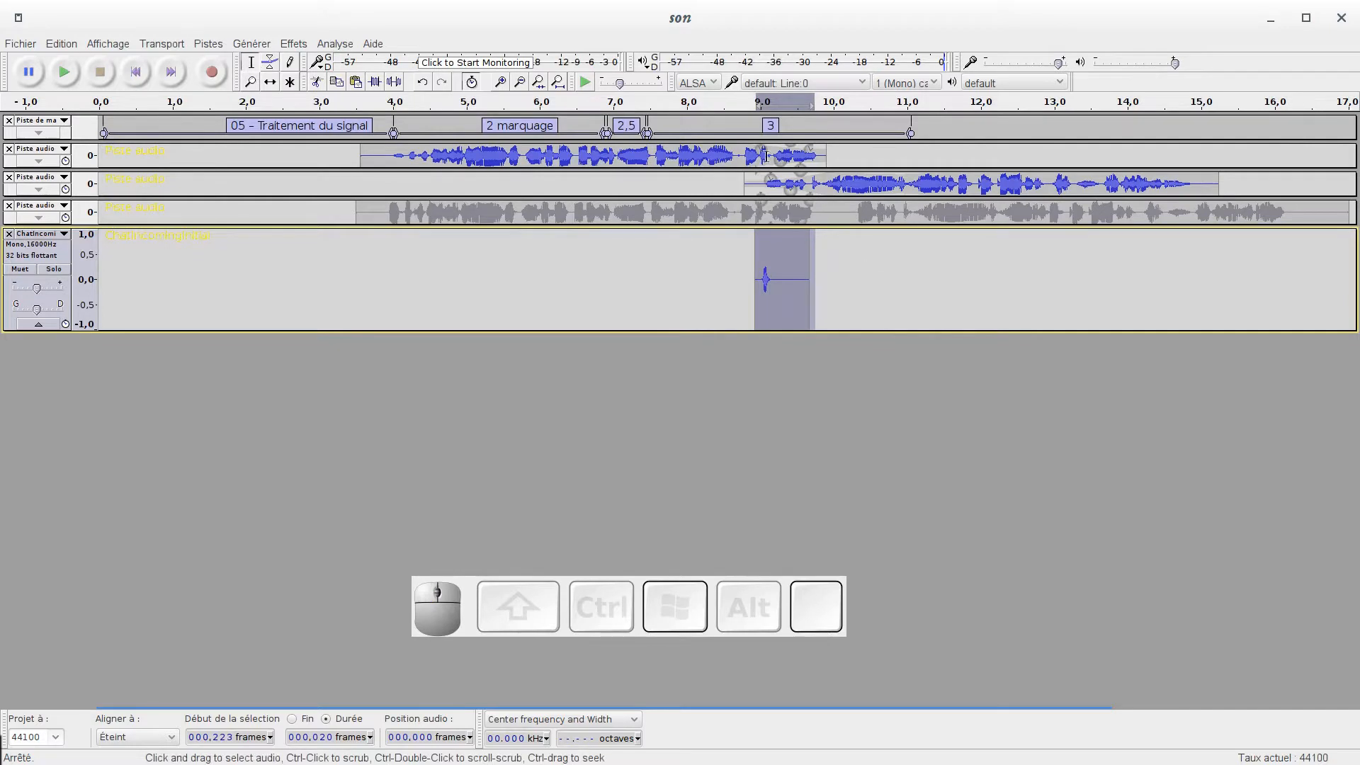
{"action": "left_click", "coordinate": [612, 216]}
{"action": "left_click_drag", "start_coordinate": [823, 269], "coordinate": [766, 277]}
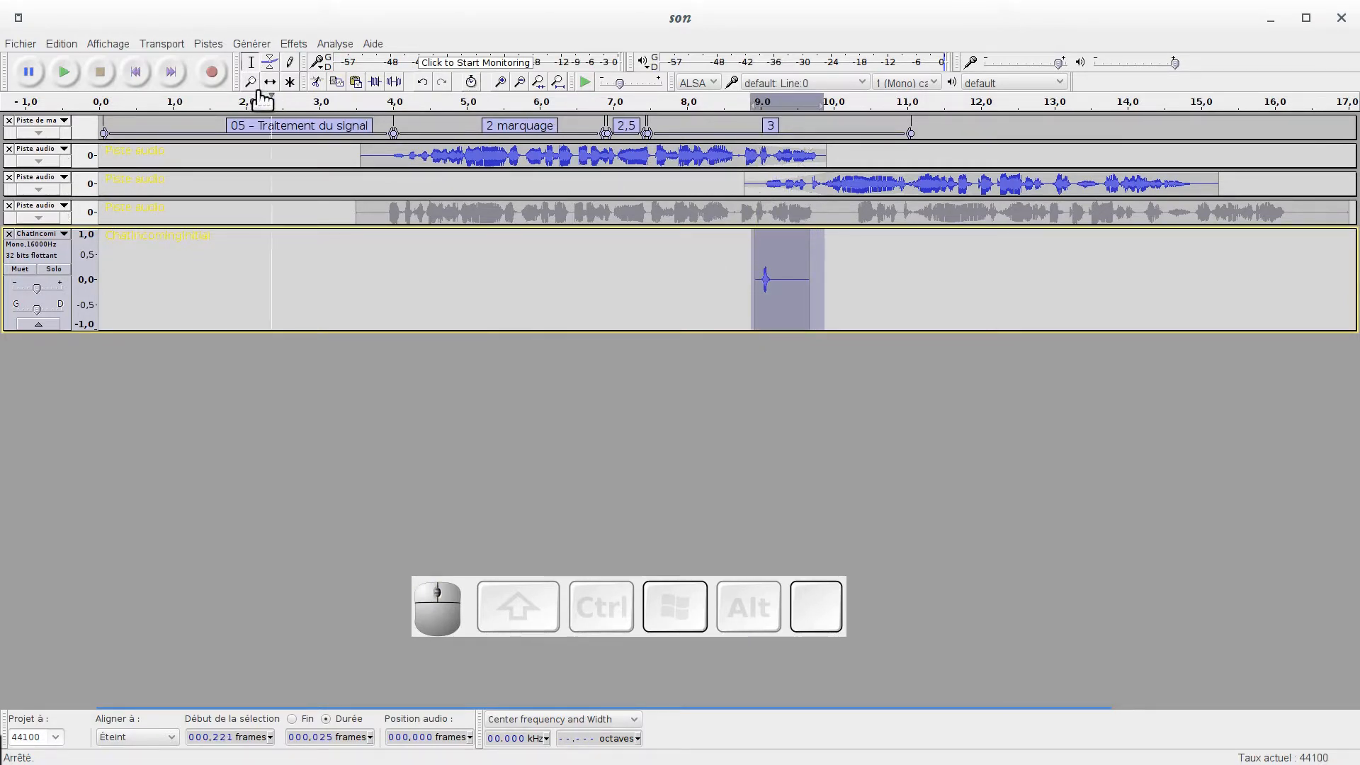
{"action": "left_click", "coordinate": [334, 81]}
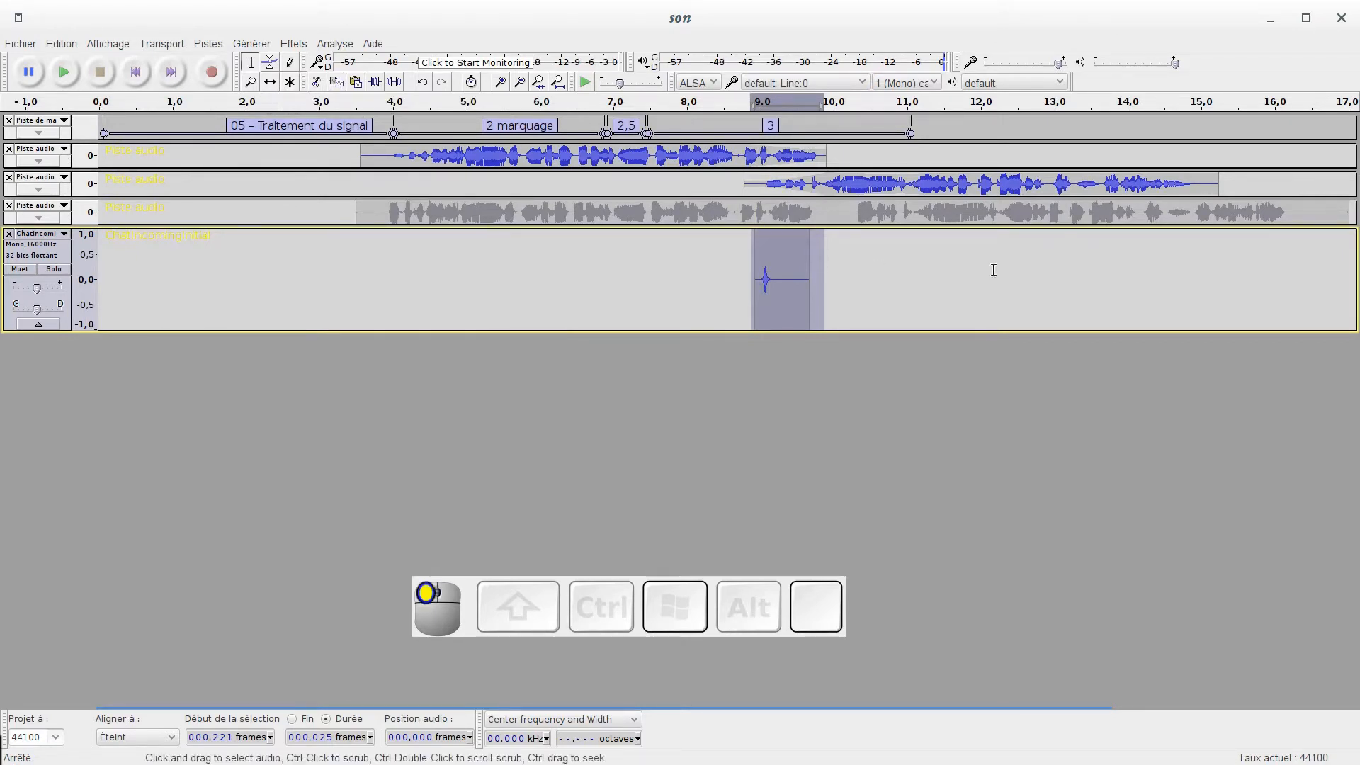
Paste the copied chat sound on its own track at about 13.3 s and again at about 4.9 s.
{"action": "left_click", "coordinate": [1076, 256]}
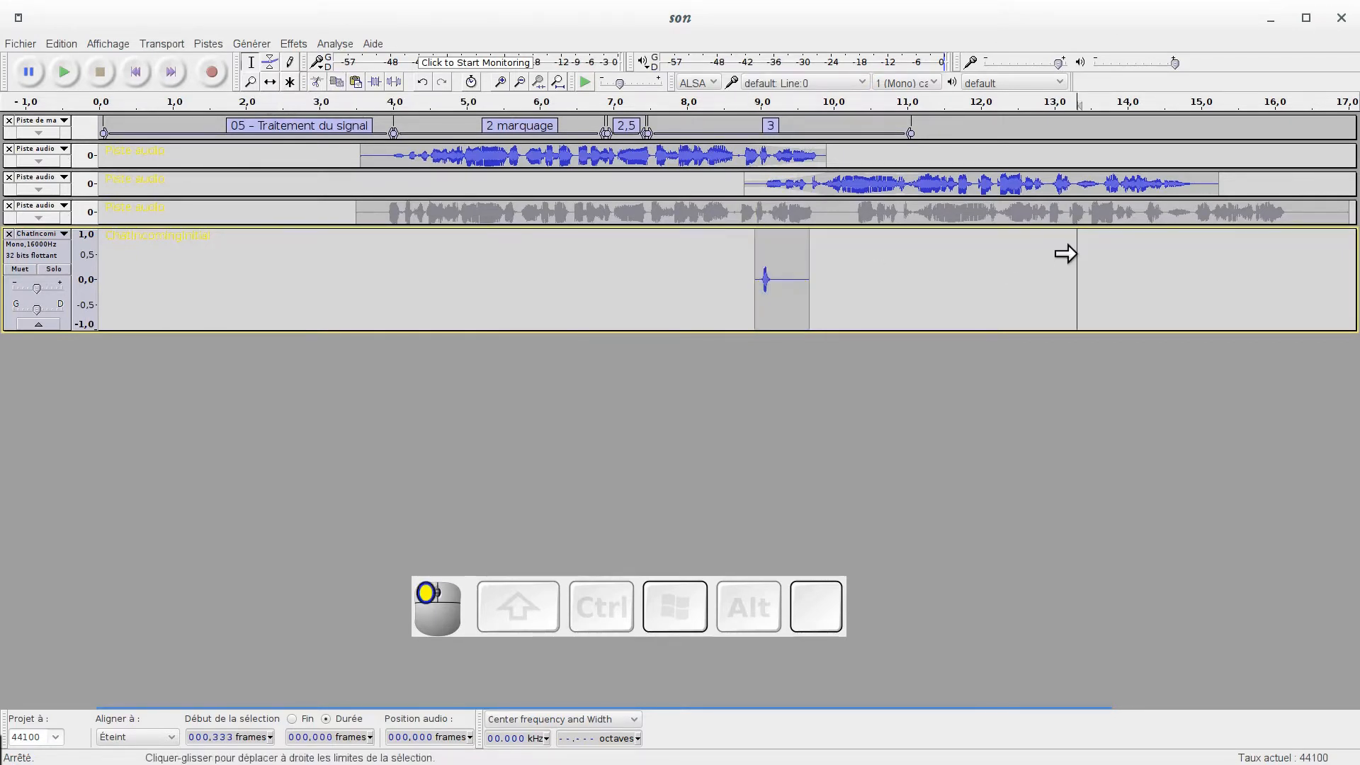
{"action": "left_click", "coordinate": [356, 81]}
{"action": "left_click", "coordinate": [458, 273]}
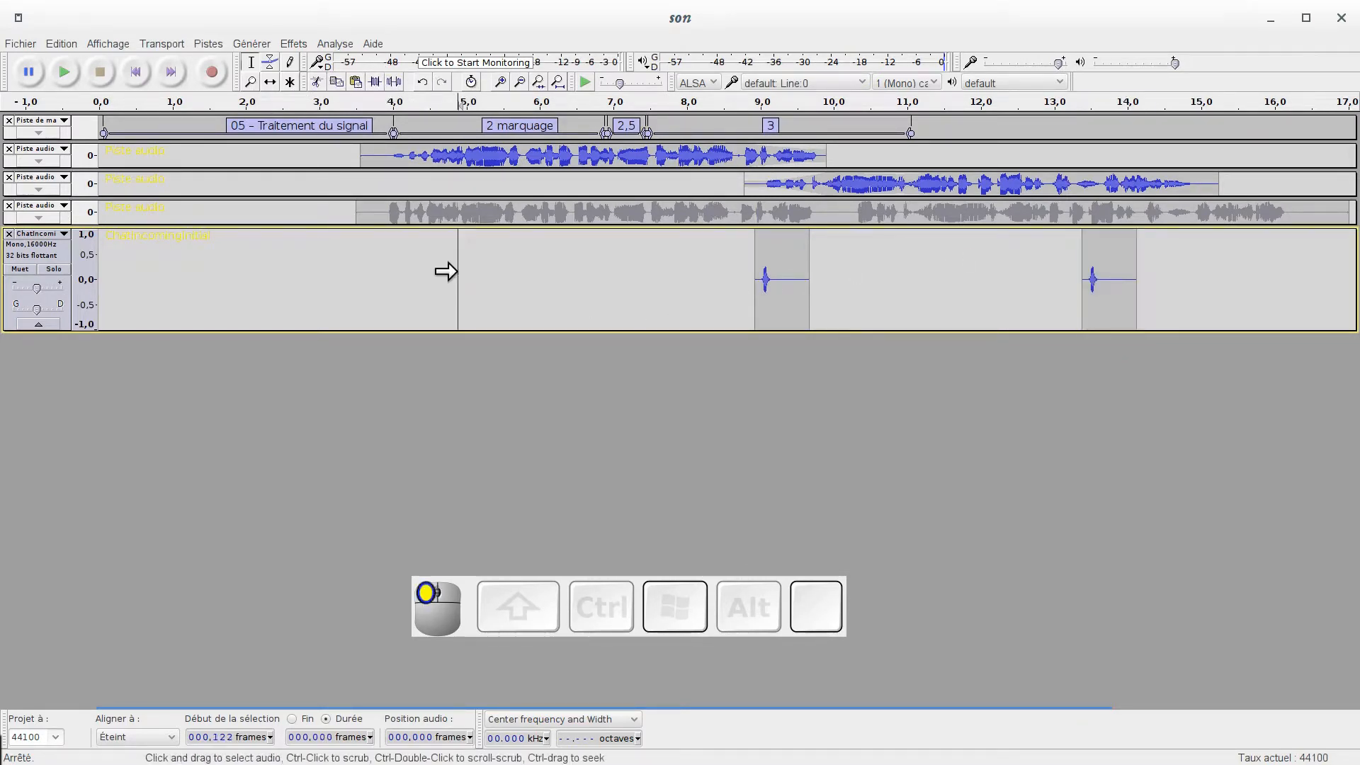
{"action": "left_click", "coordinate": [356, 81]}
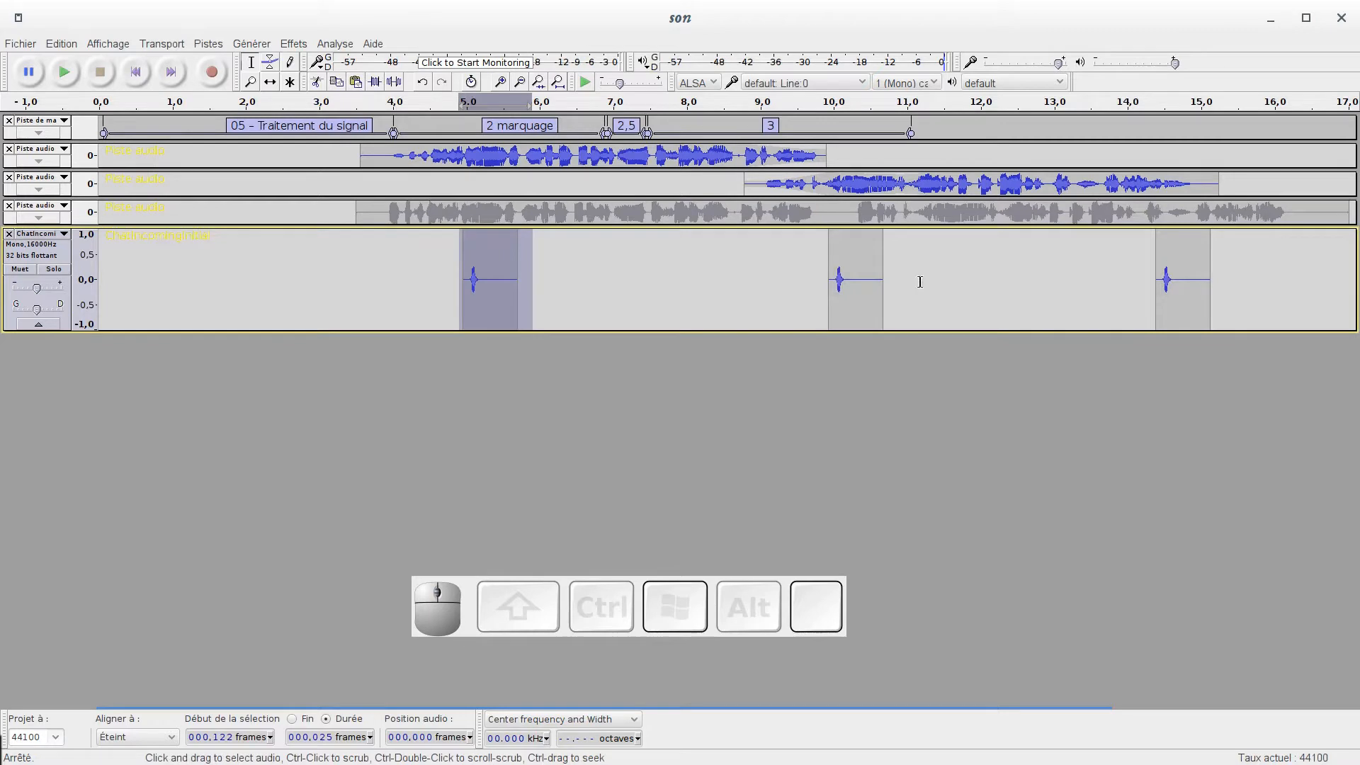
{"action": "scroll", "coordinate": [632, 291], "scroll_direction": "up", "scroll_amount": 1}
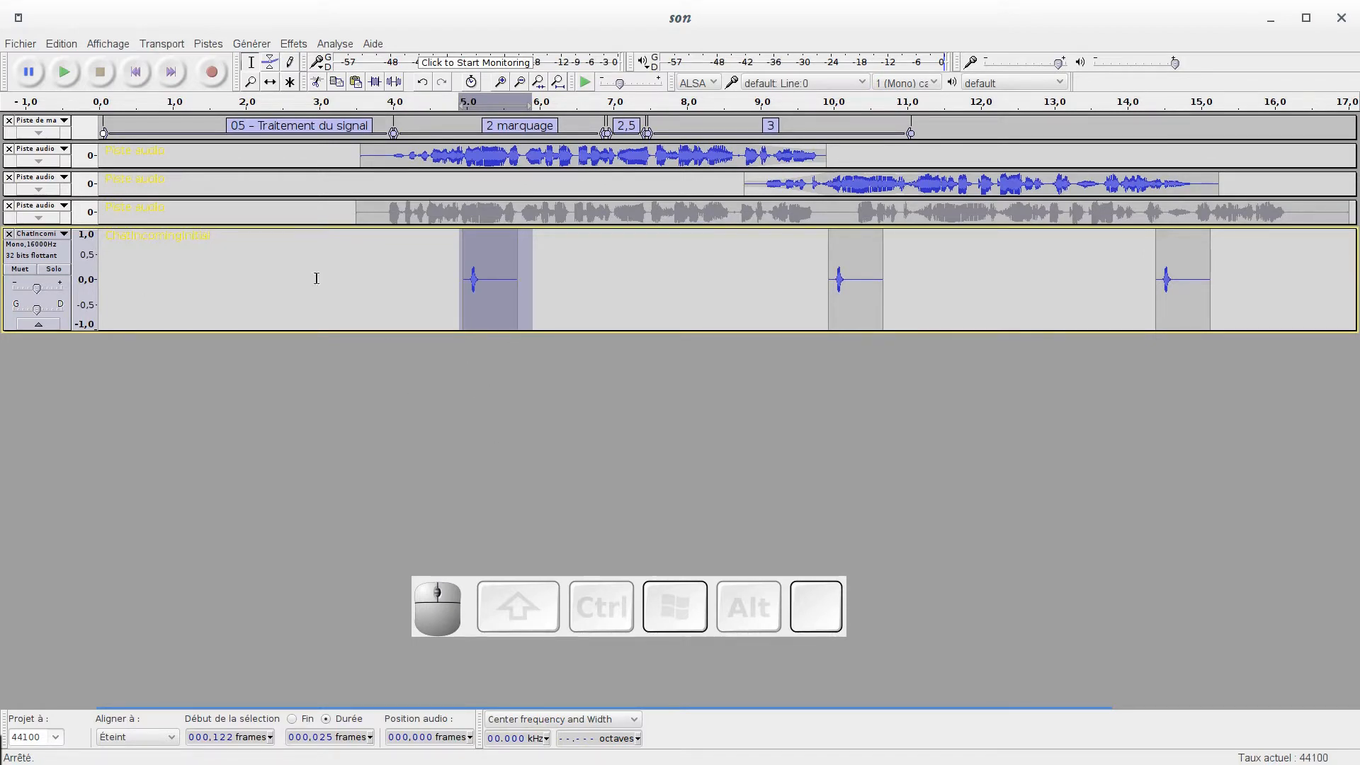
Switch to the file manager and import the audio of 0001-39739.avi from the P1 folder into the project.
{"action": "left_click_drag", "start_coordinate": [6, 57], "coordinate": [1000, 81]}
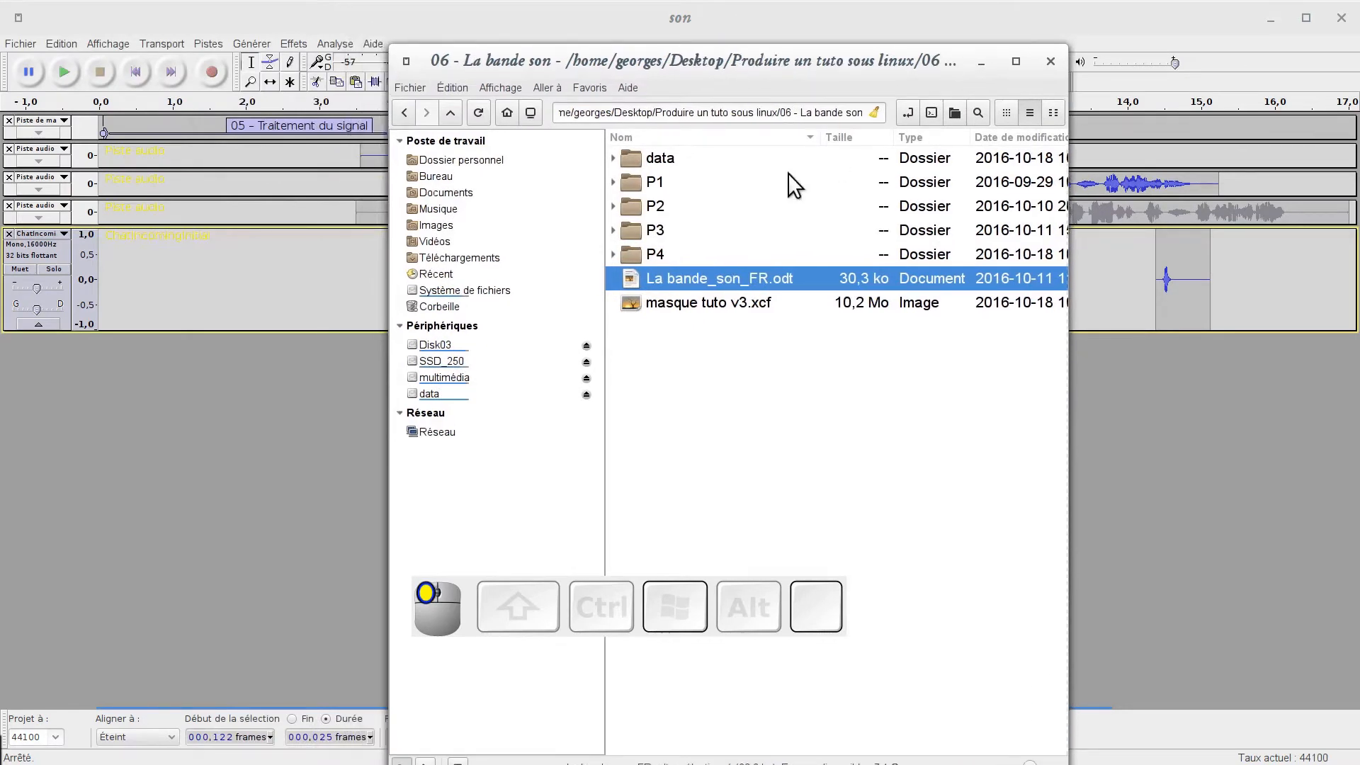
{"action": "double_click", "coordinate": [633, 181]}
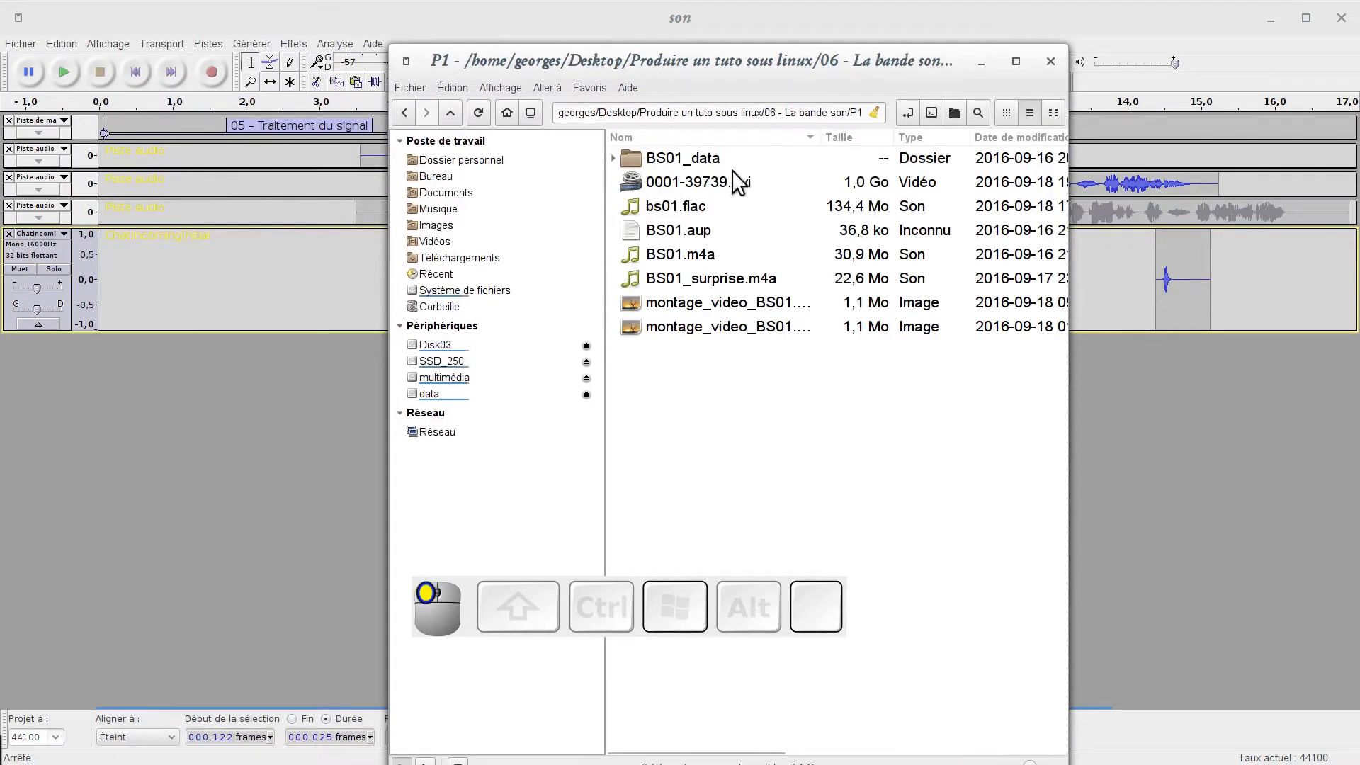
{"action": "left_click_drag", "start_coordinate": [686, 184], "coordinate": [239, 405]}
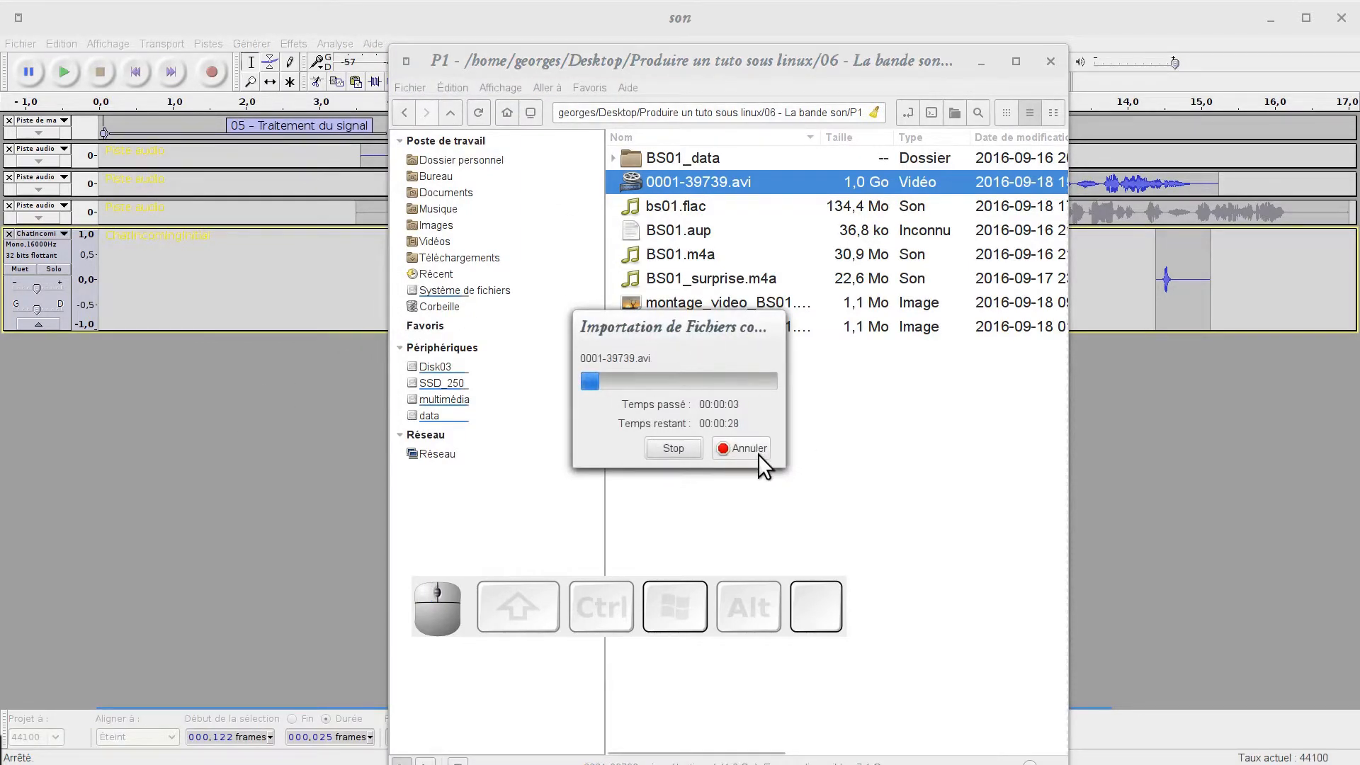
{"action": "left_click_drag", "start_coordinate": [698, 54], "coordinate": [0, 37]}
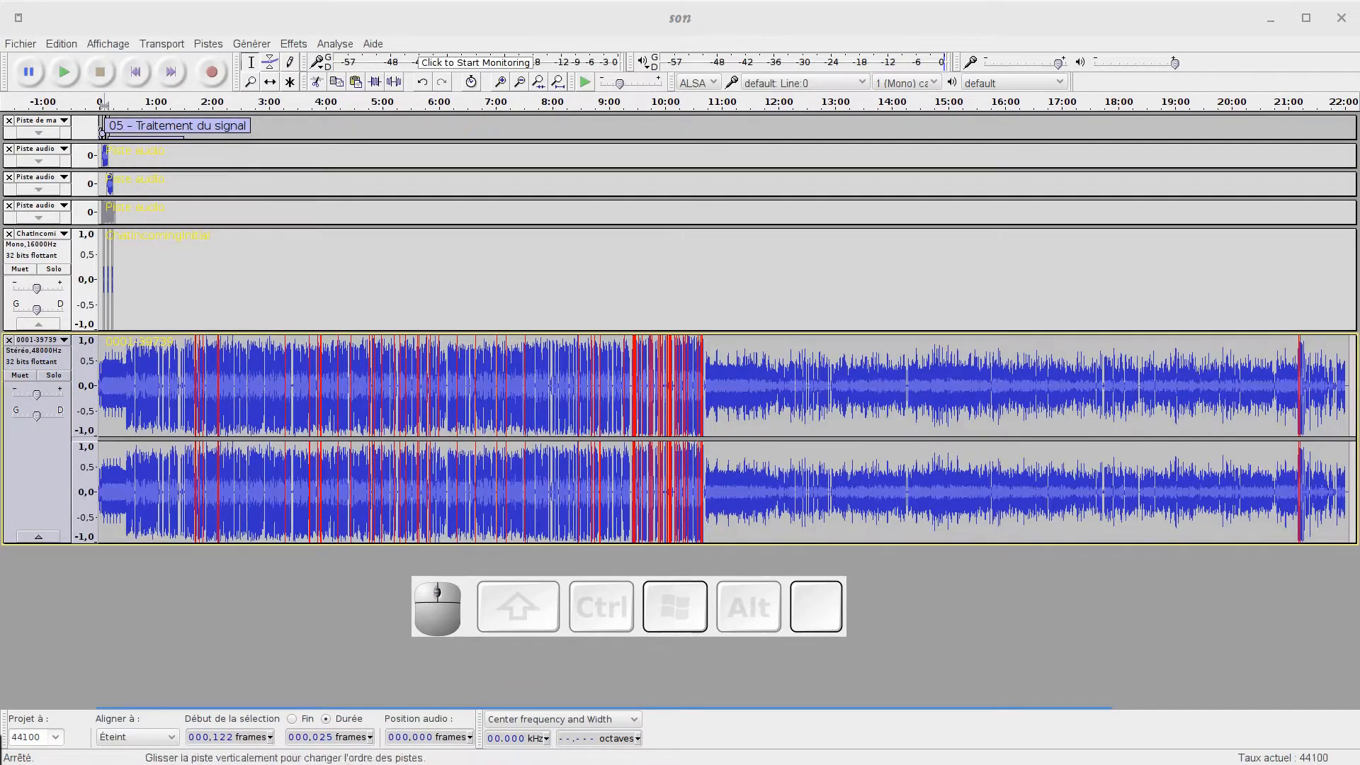
Save the project without copying the dependent ChatIncomingInitial.wav file, leaving the dependency preference at Me demander.
{"action": "left_click", "coordinate": [20, 42]}
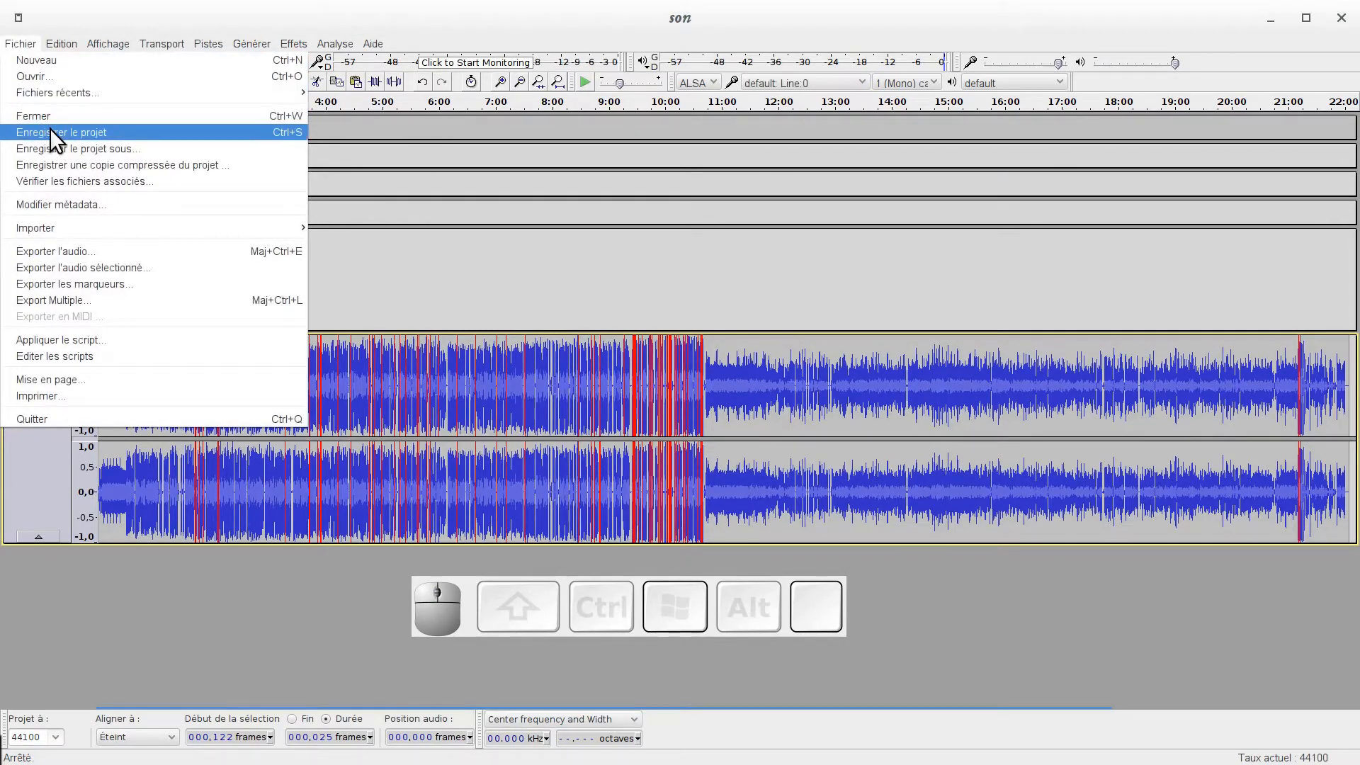
{"action": "left_click", "coordinate": [50, 132]}
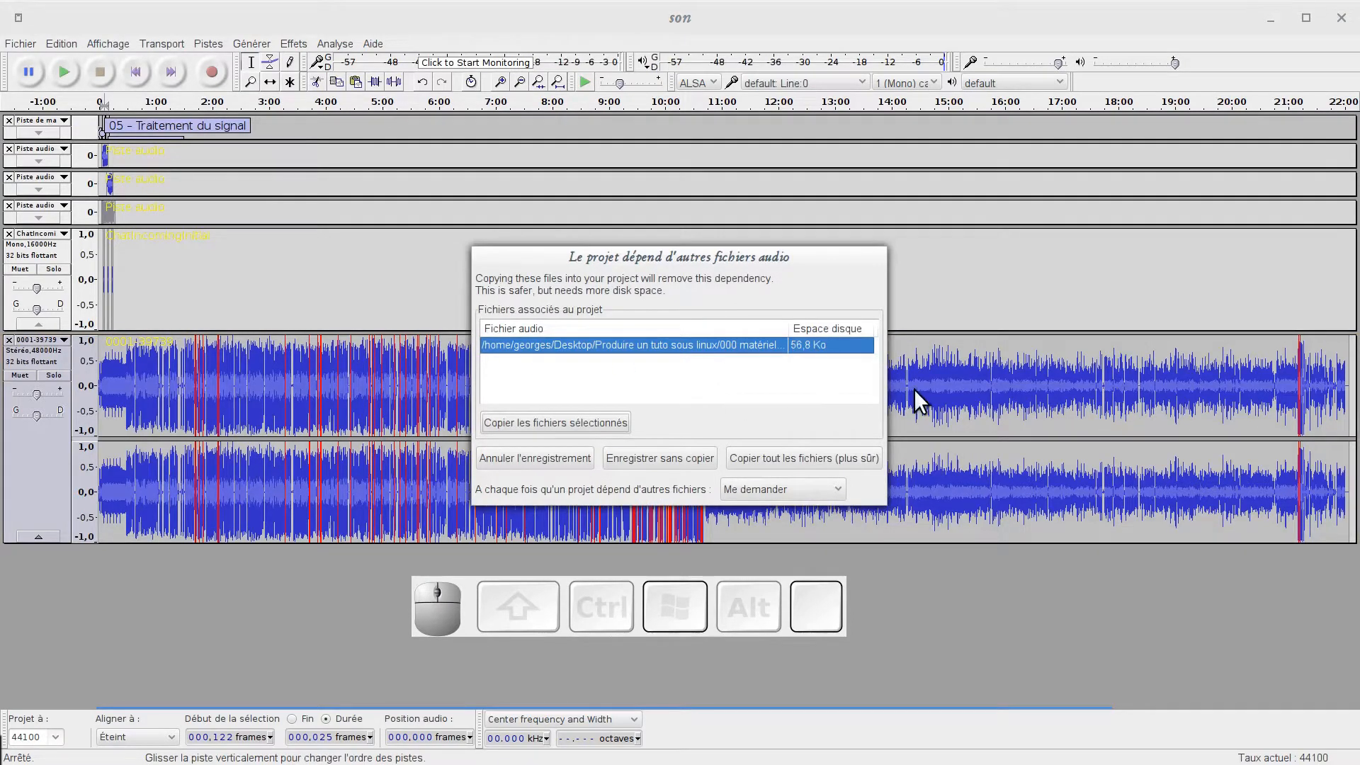
{"action": "left_click_drag", "start_coordinate": [876, 394], "coordinate": [1202, 383]}
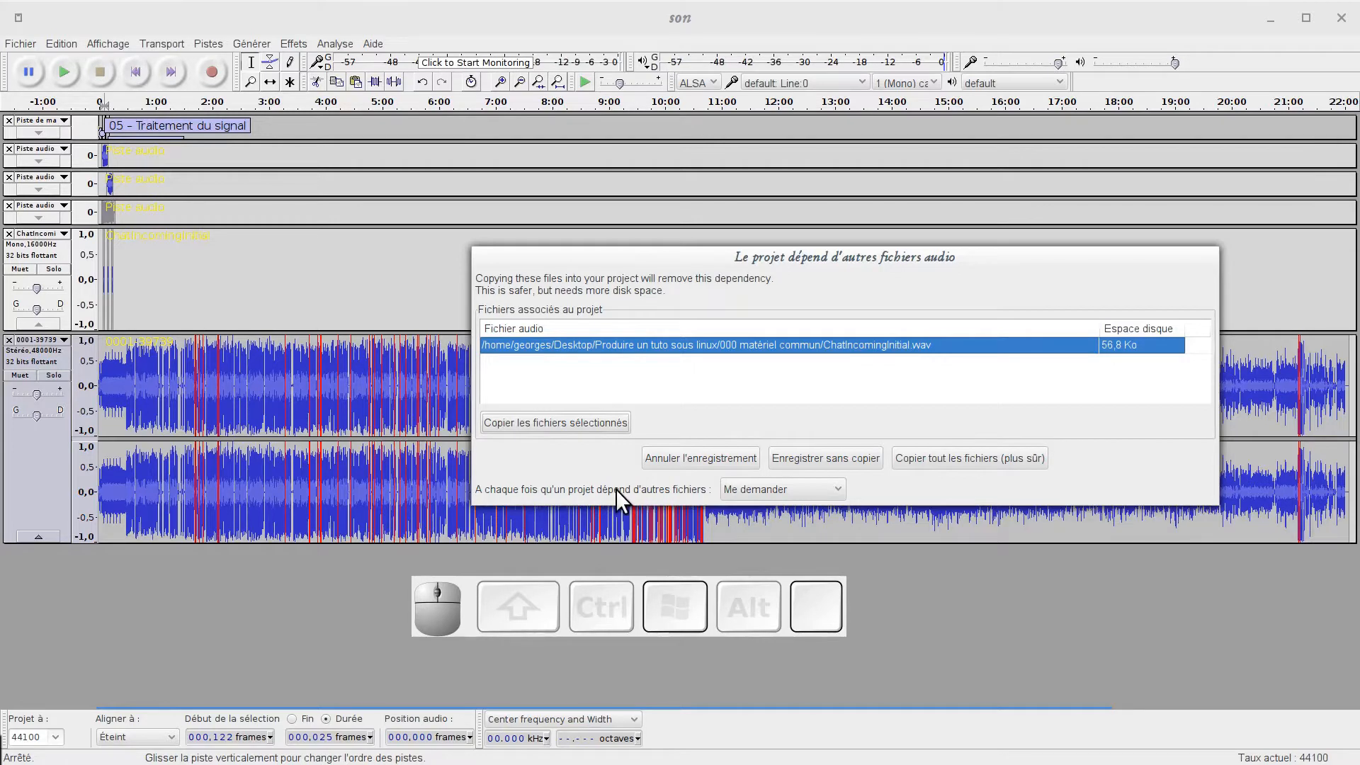
{"action": "left_click", "coordinate": [836, 490]}
{"action": "left_click", "coordinate": [836, 491]}
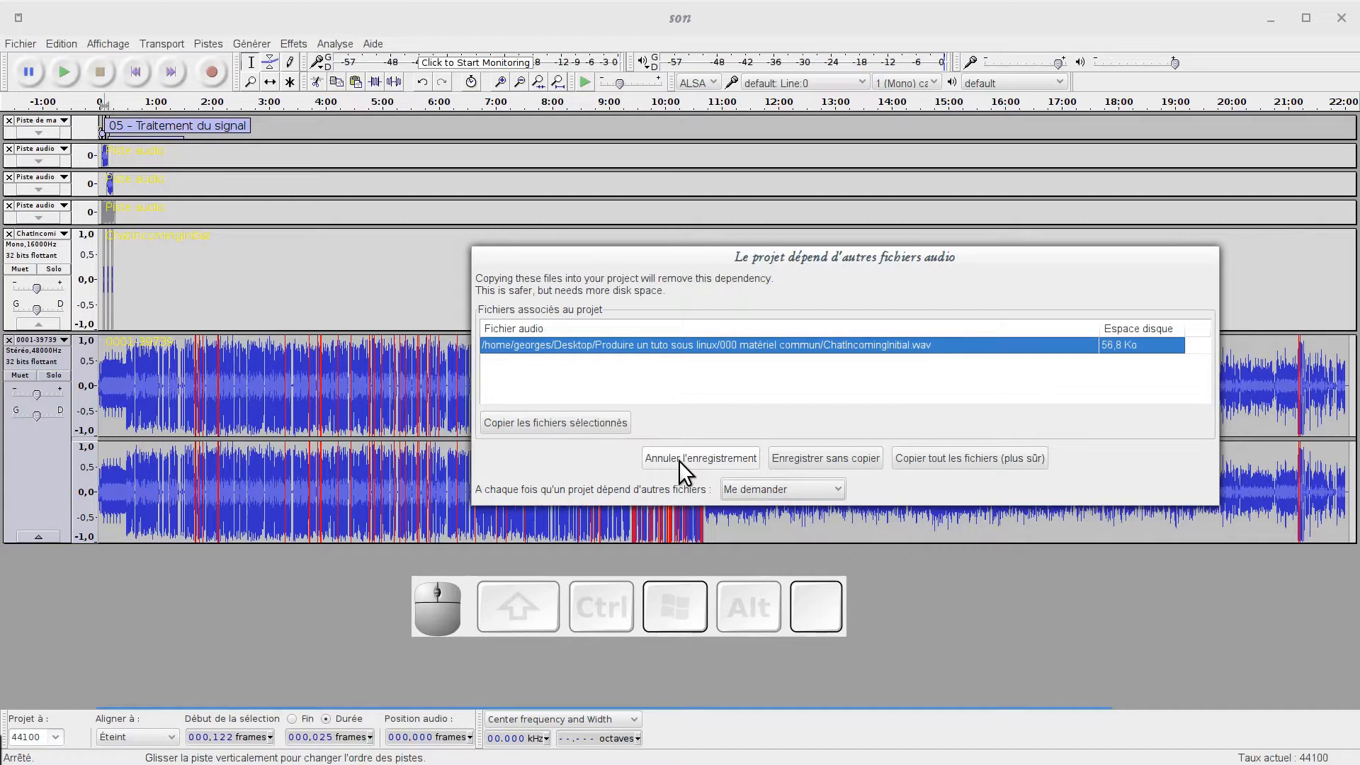
{"action": "left_click", "coordinate": [838, 457]}
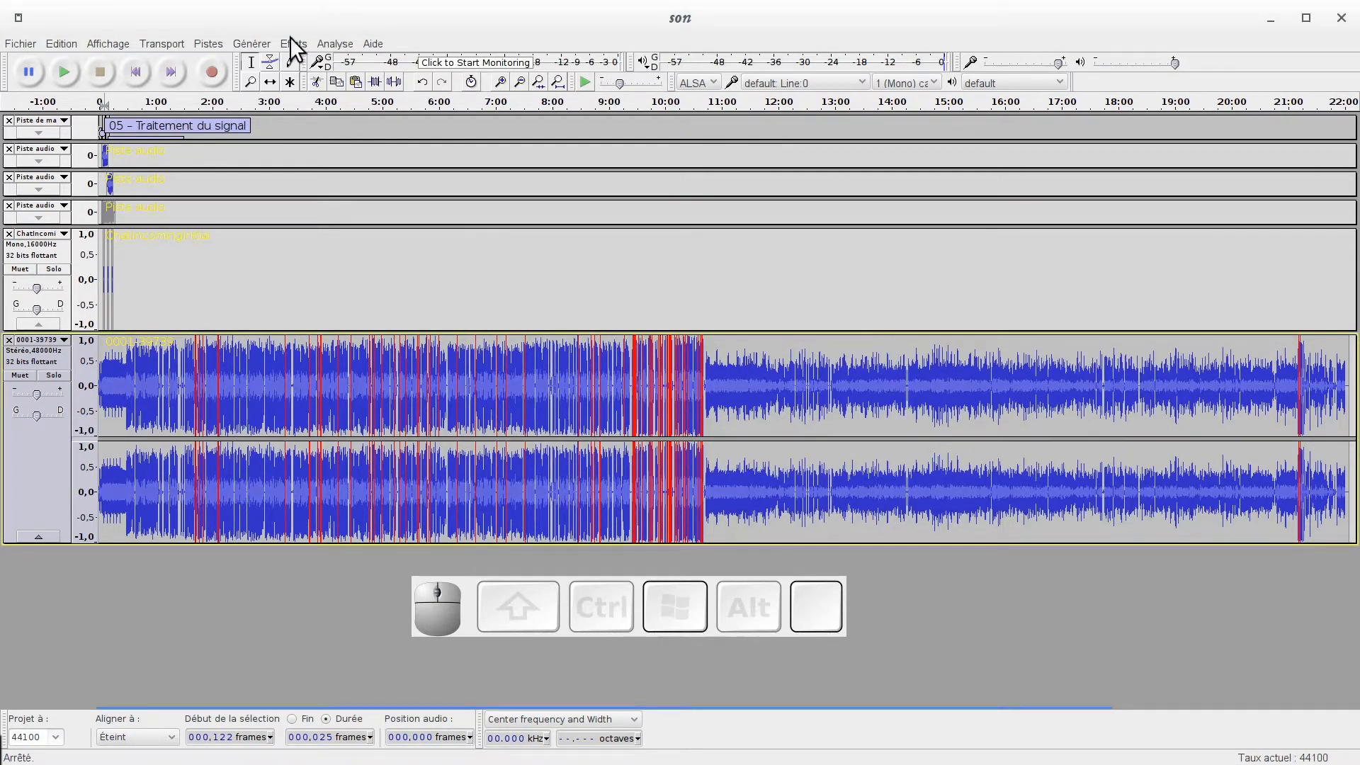
Create a new empty project and maximize its window.
{"action": "left_click", "coordinate": [24, 44]}
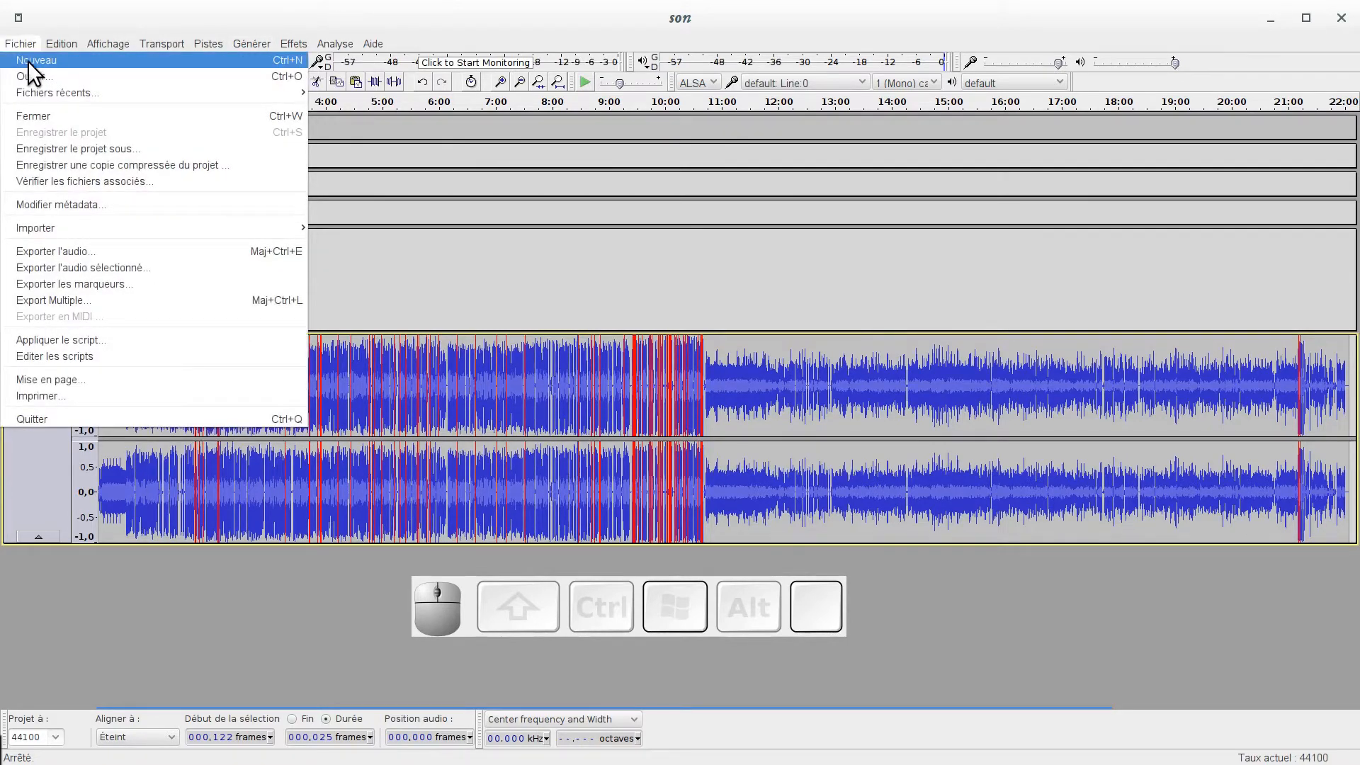
{"action": "left_click", "coordinate": [27, 61]}
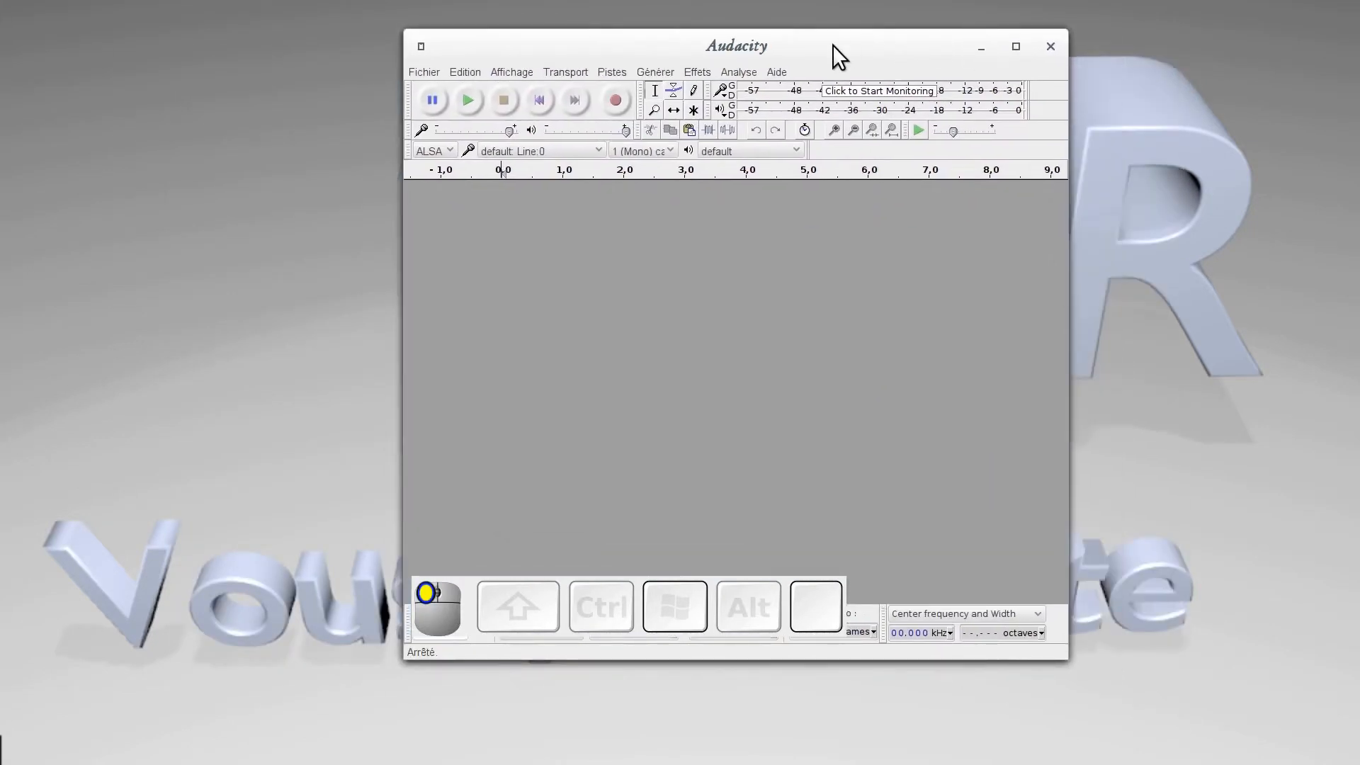
{"action": "double_click", "coordinate": [831, 45]}
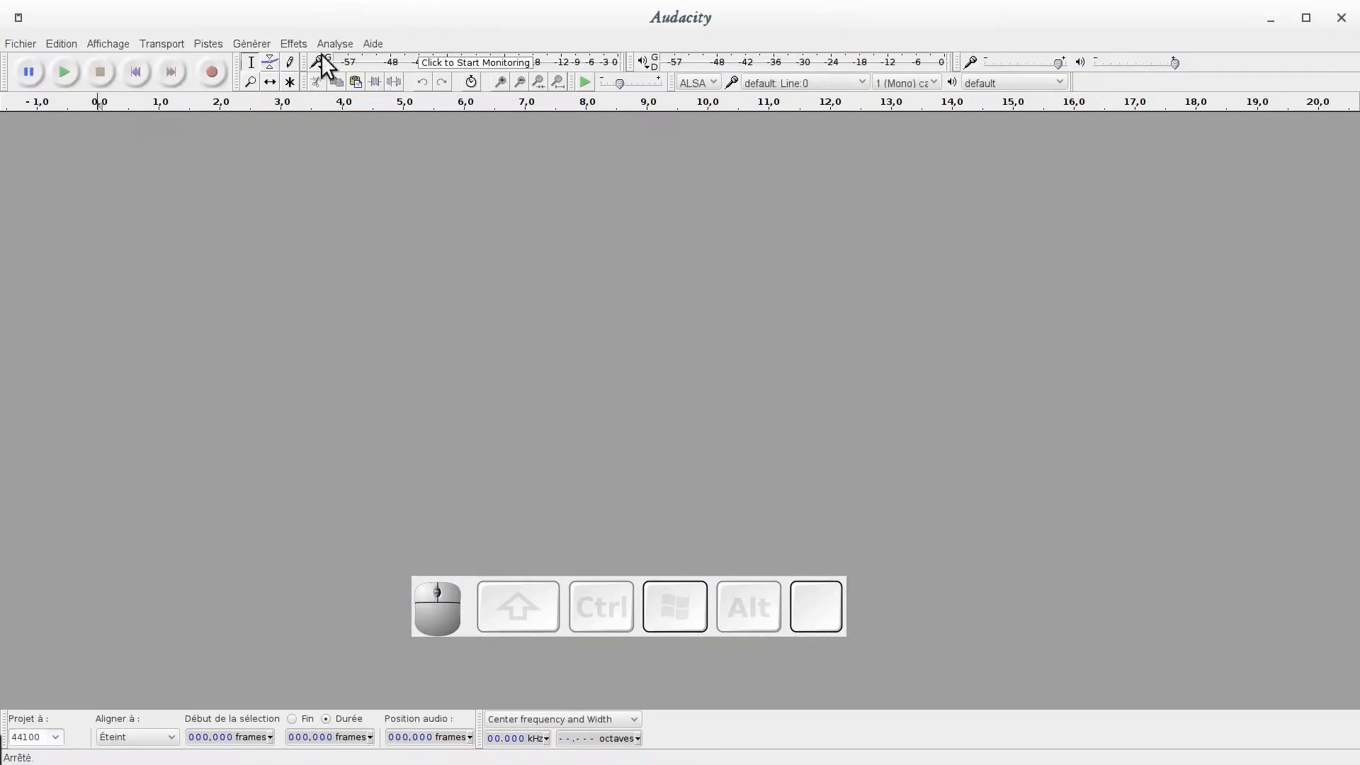
Record a mono voice track about 3.8 s long in the empty project.
{"action": "left_click", "coordinate": [212, 72]}
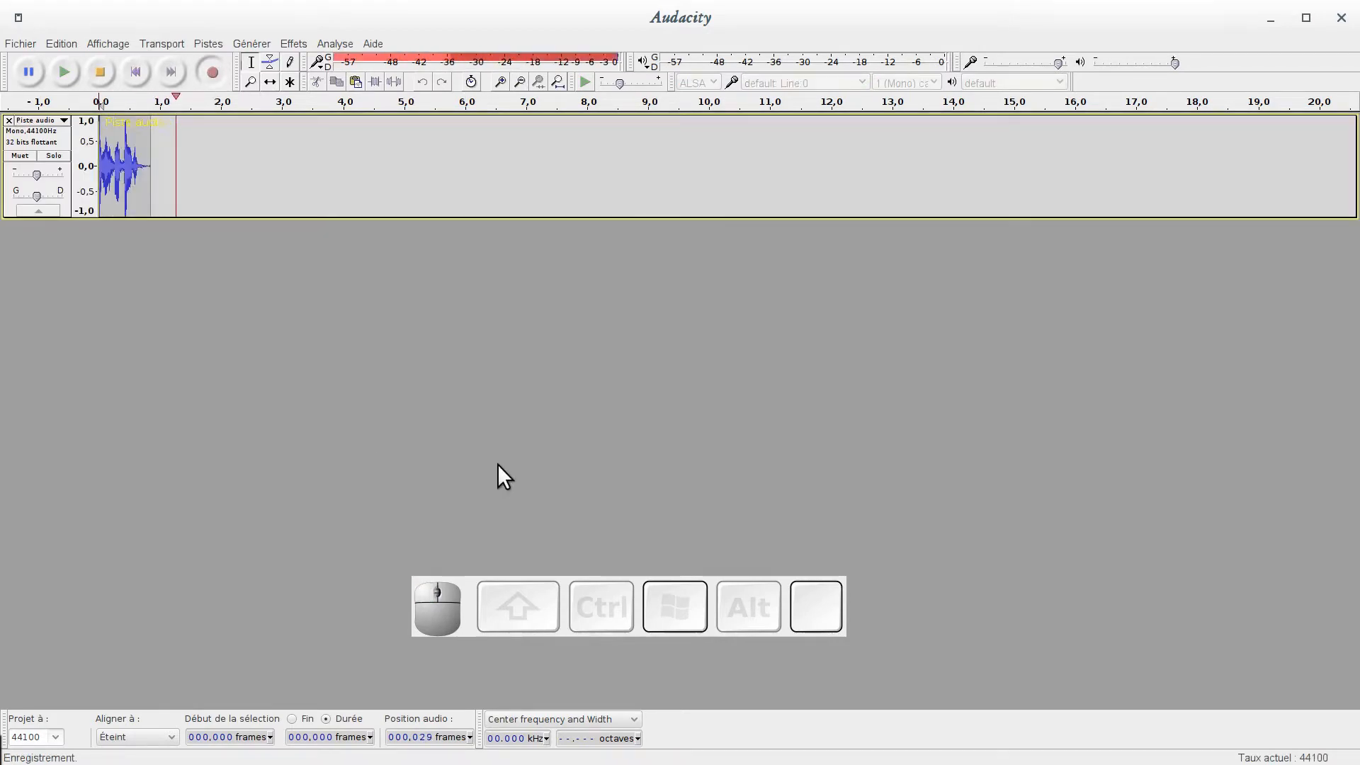
{"action": "left_click", "coordinate": [97, 73]}
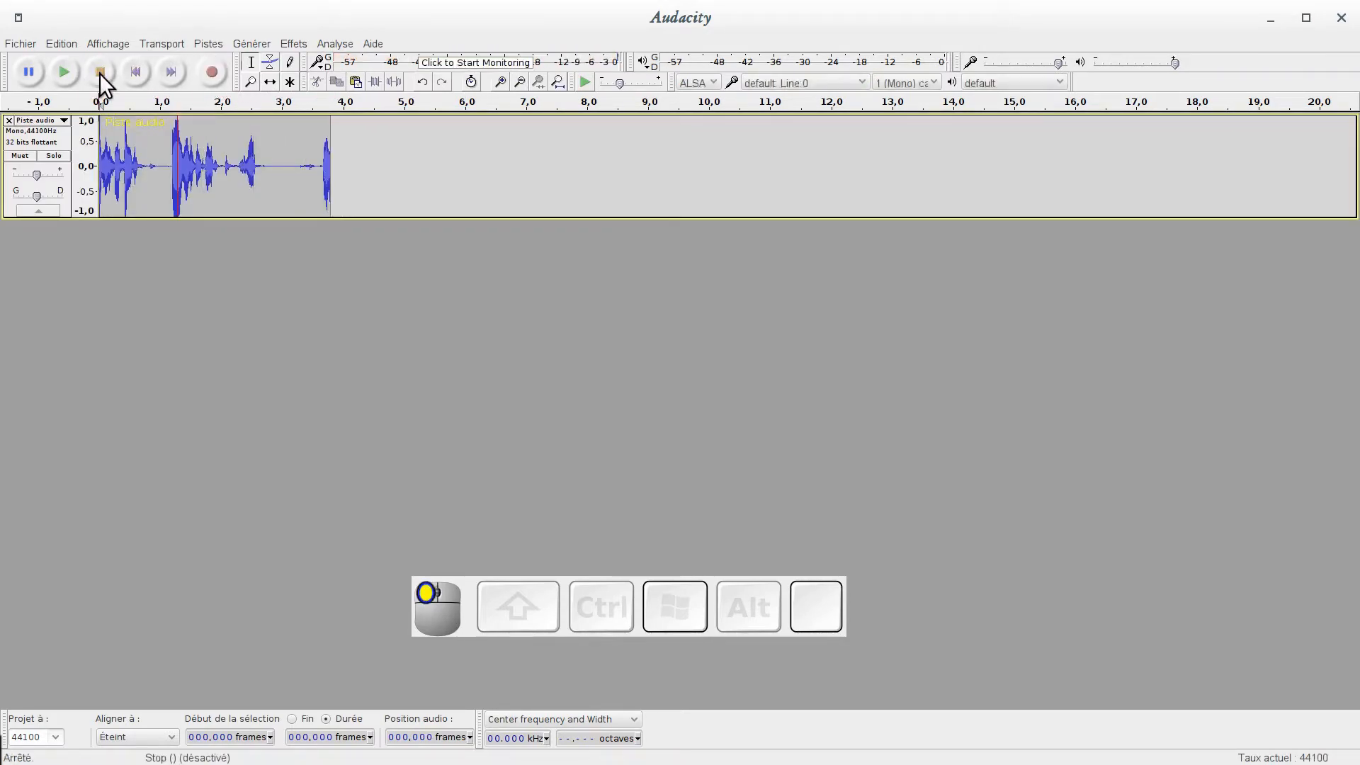
Start saving the project and browse to Produire un tuto sous linux, 06 - La bande son, P4 on the desktop as the destination.
{"action": "left_click", "coordinate": [22, 44]}
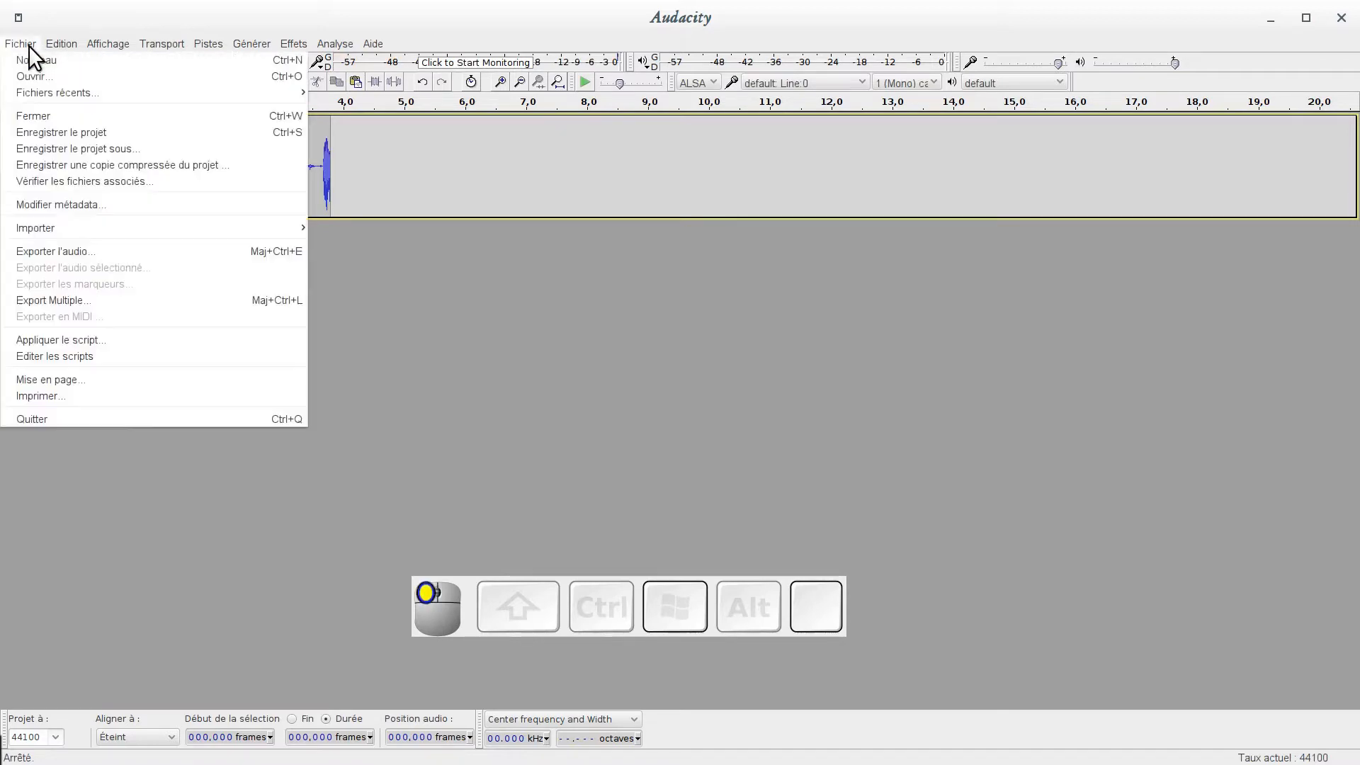
{"action": "left_click", "coordinate": [46, 131]}
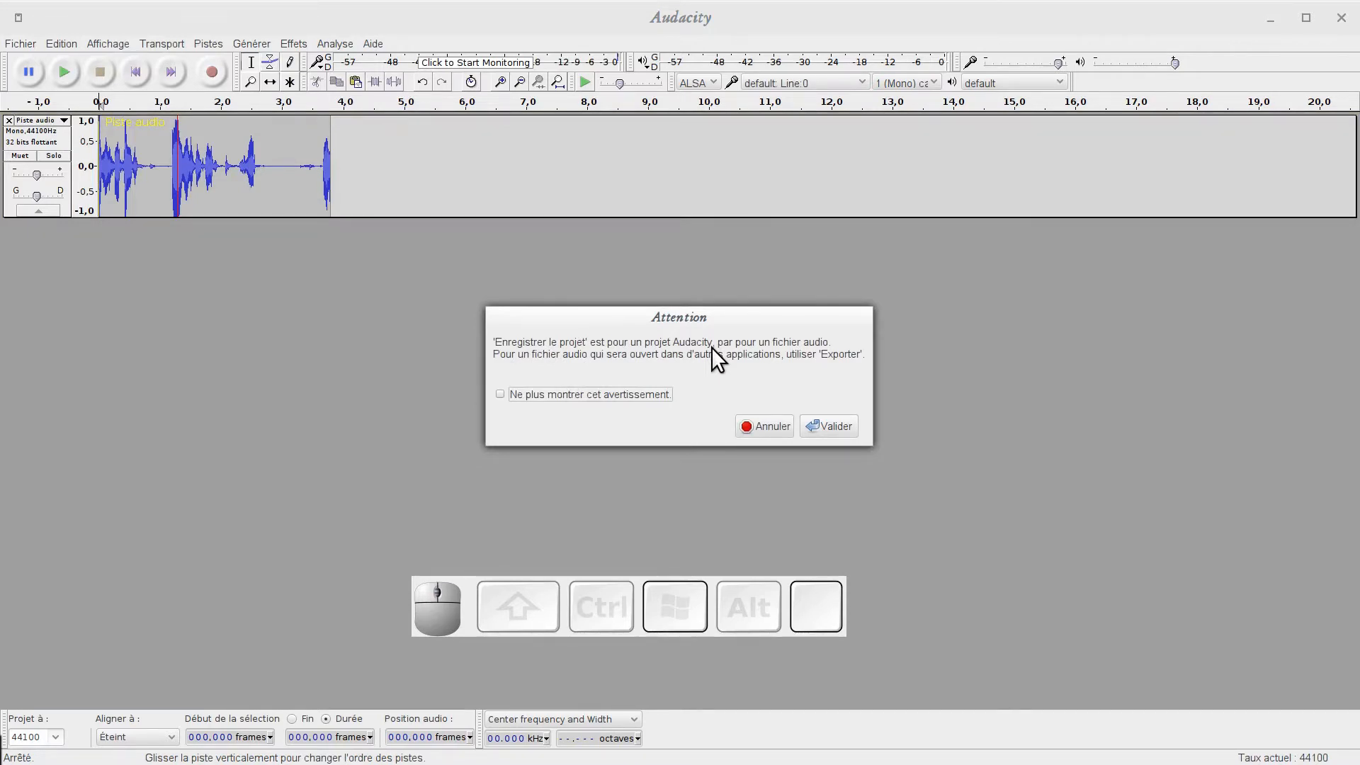
{"action": "left_click", "coordinate": [827, 425]}
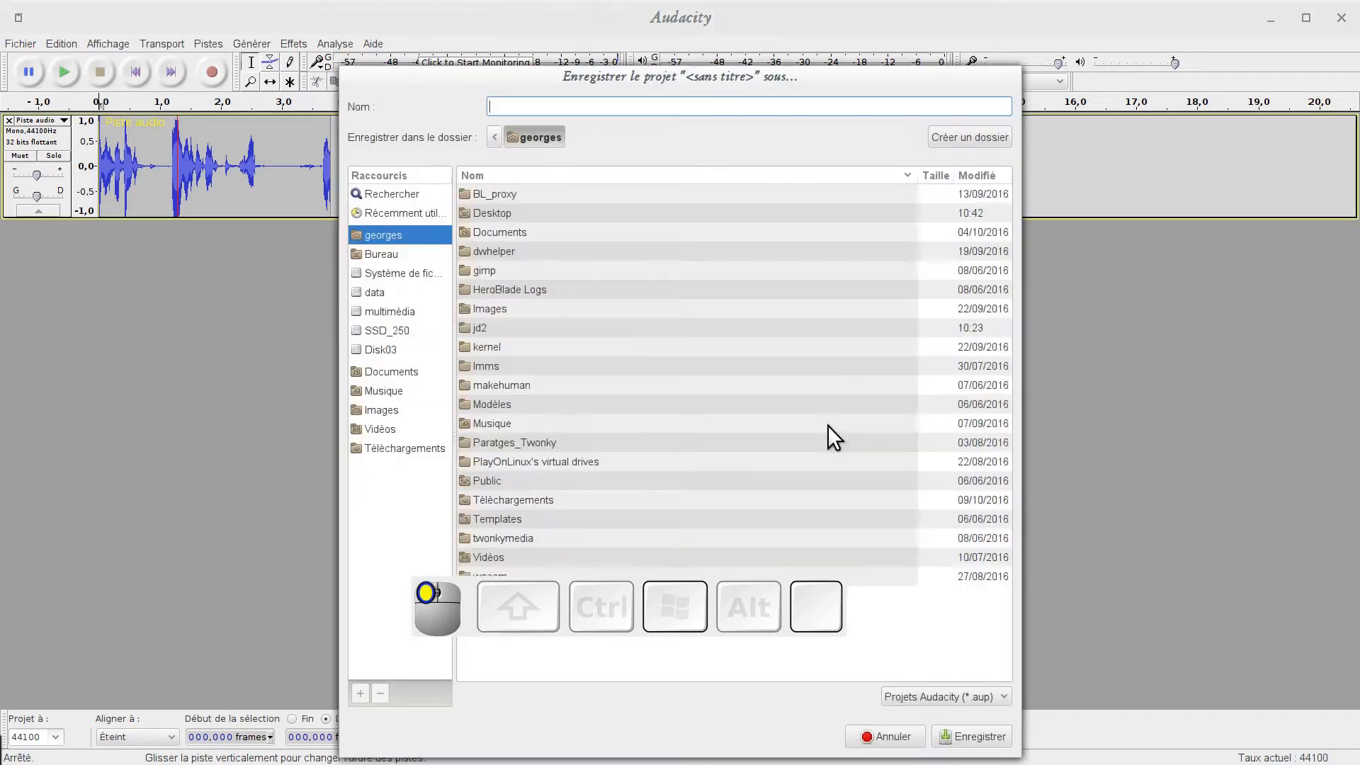
{"action": "left_click_drag", "start_coordinate": [691, 85], "coordinate": [691, 45]}
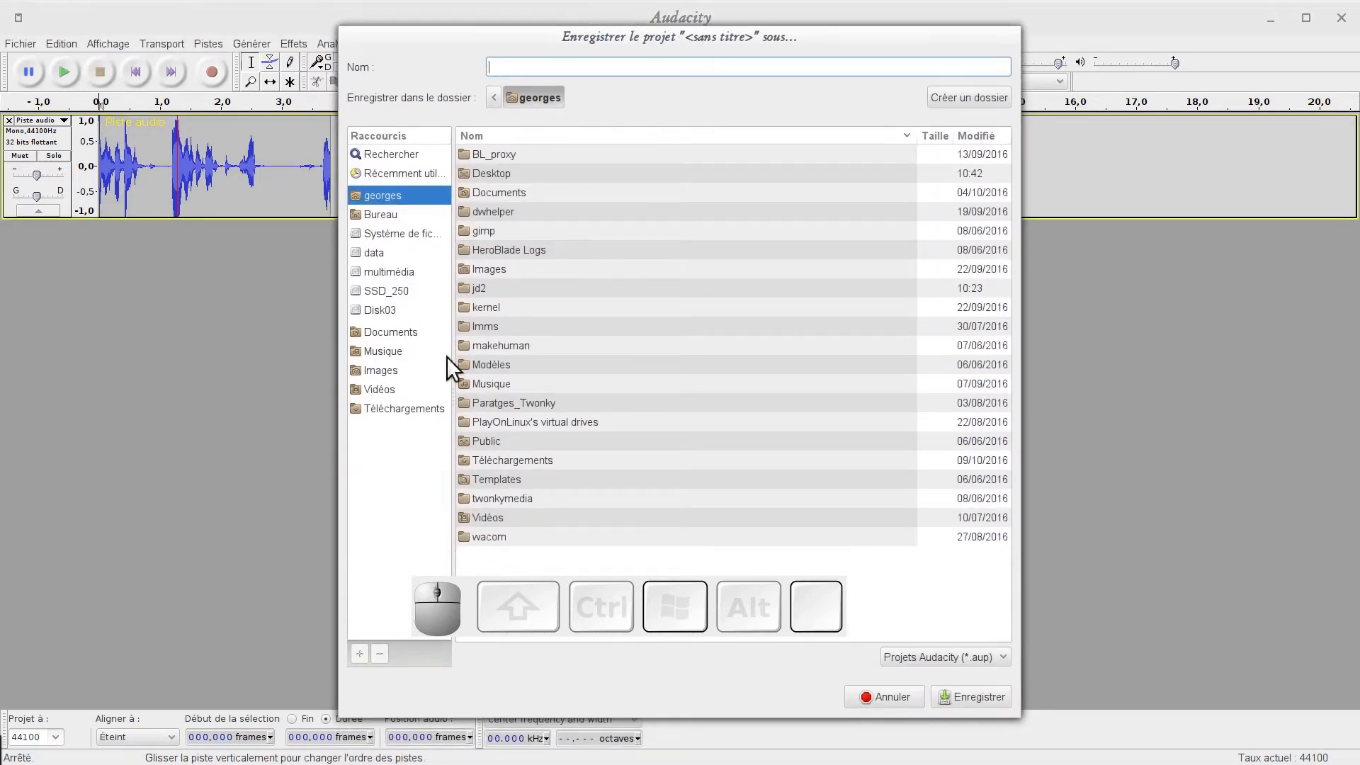
{"action": "mouse_move", "coordinate": [564, 599]}
{"action": "left_mouse_down"}
{"action": "mouse_move", "coordinate": [571, 636]}
{"action": "mouse_move", "coordinate": [567, 598]}
{"action": "left_mouse_up"}
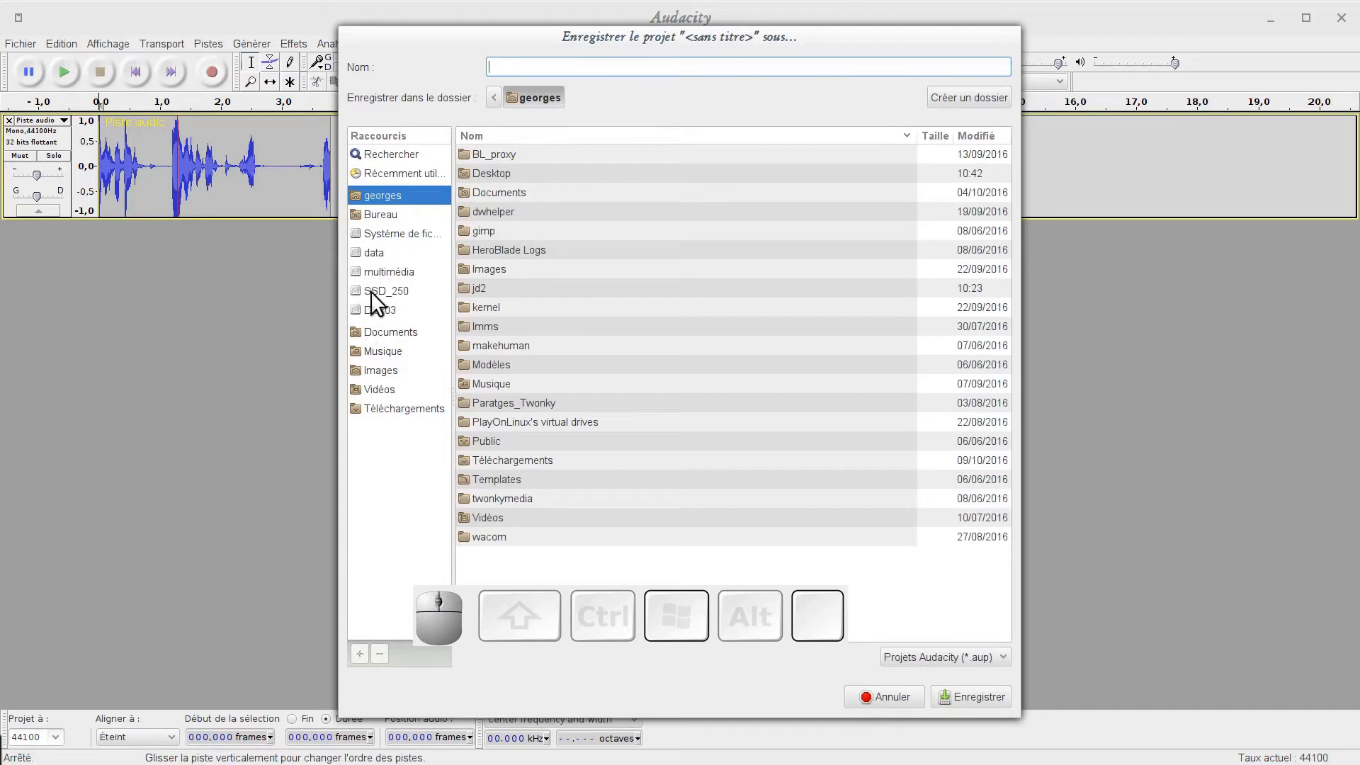
{"action": "left_click", "coordinate": [388, 213]}
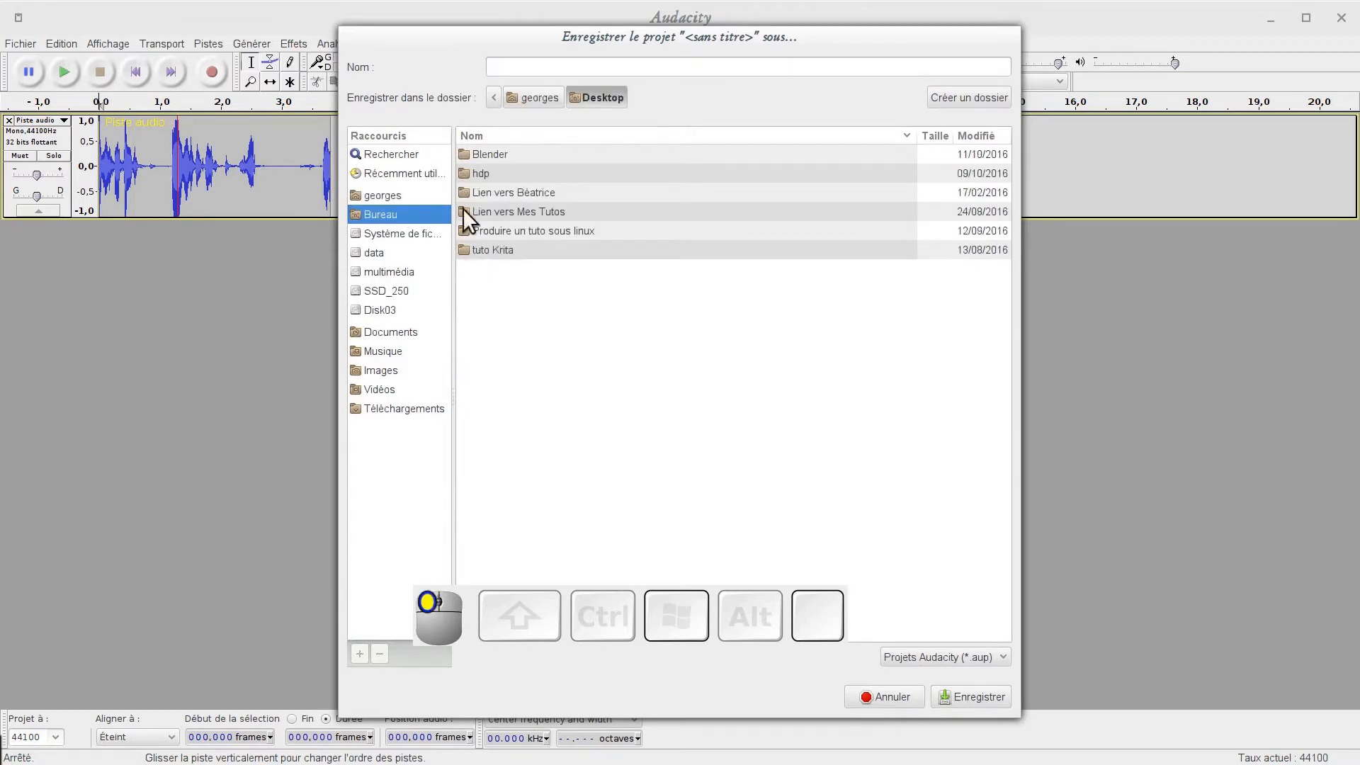
{"action": "left_click", "coordinate": [521, 231]}
{"action": "double_click", "coordinate": [521, 231]}
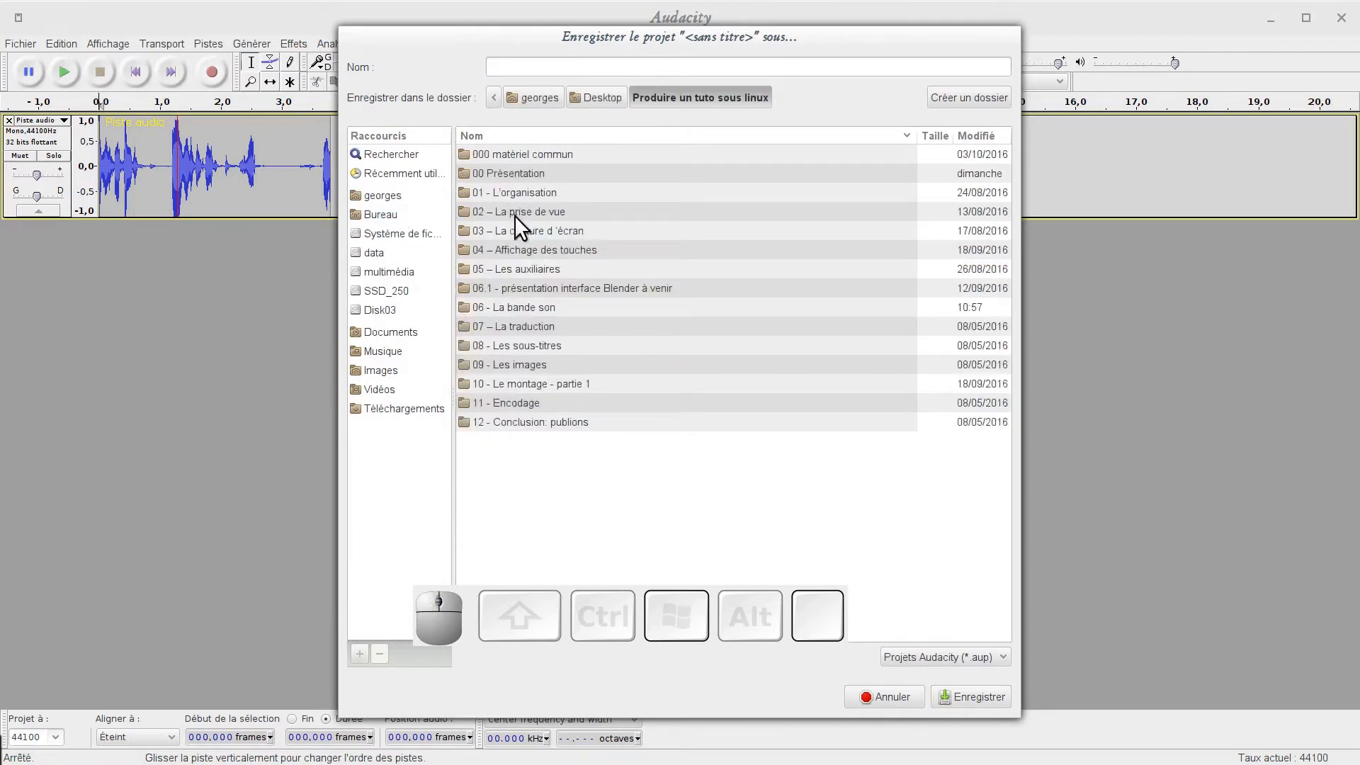
{"action": "left_click", "coordinate": [499, 304]}
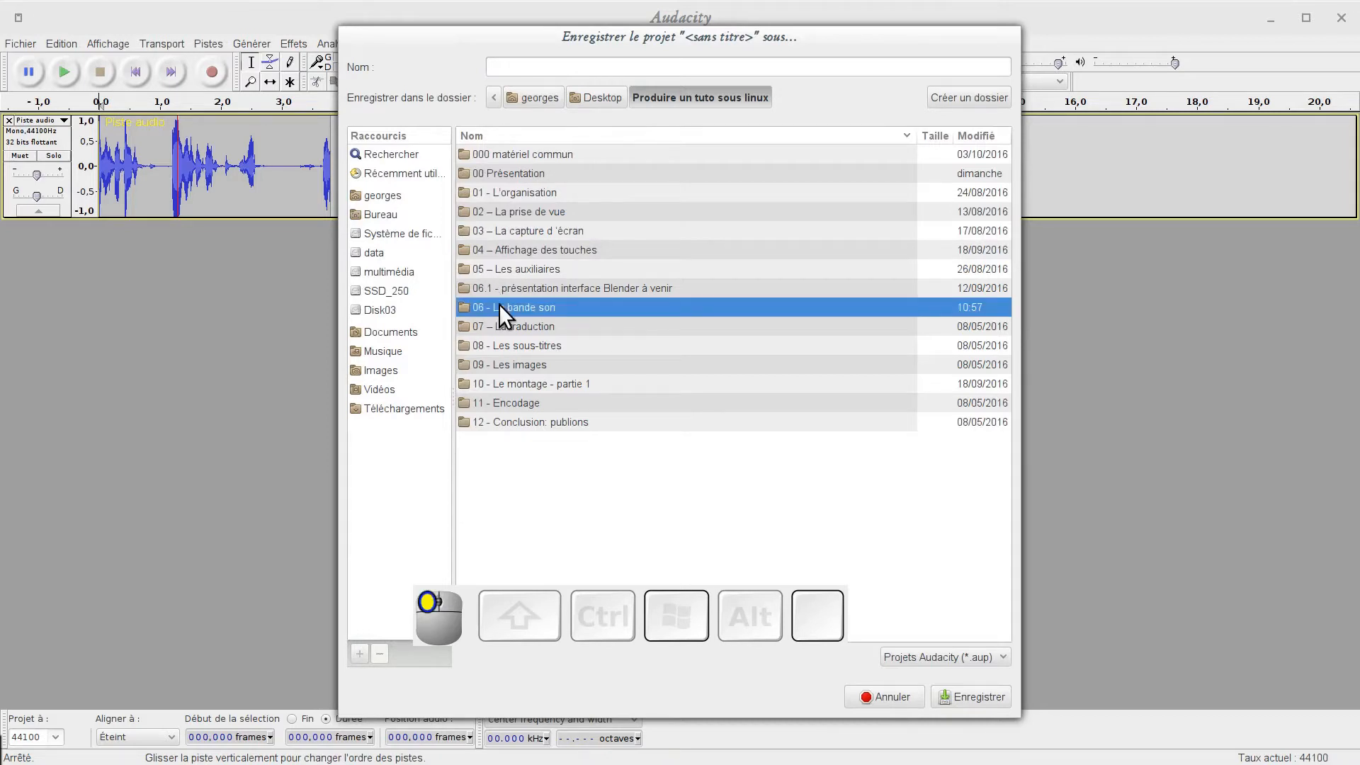
{"action": "double_click", "coordinate": [498, 303]}
{"action": "double_click", "coordinate": [481, 235]}
Name the project exemple and save it in the P4 folder.
{"action": "left_click", "coordinate": [546, 66]}
{"action": "type", "text": "ex"}
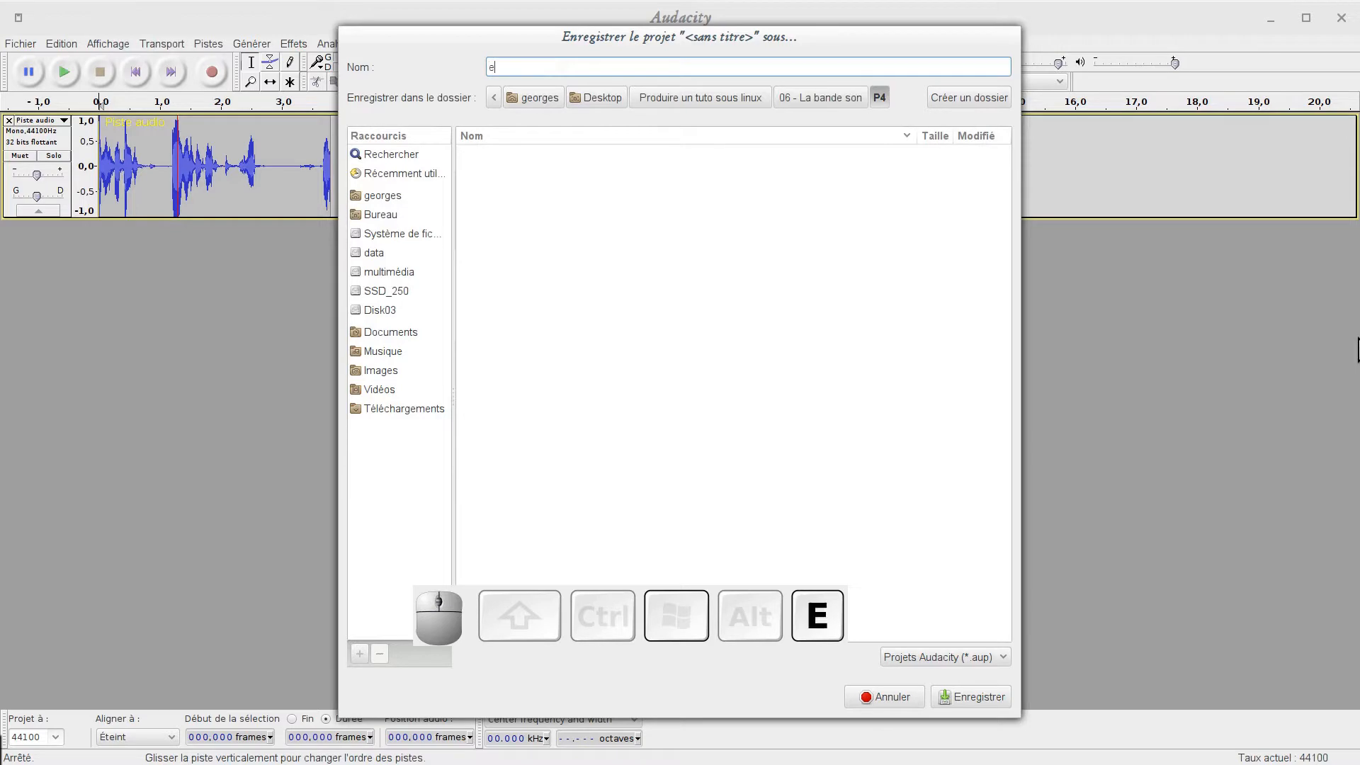
{"action": "key", "text": "BackSpace"}
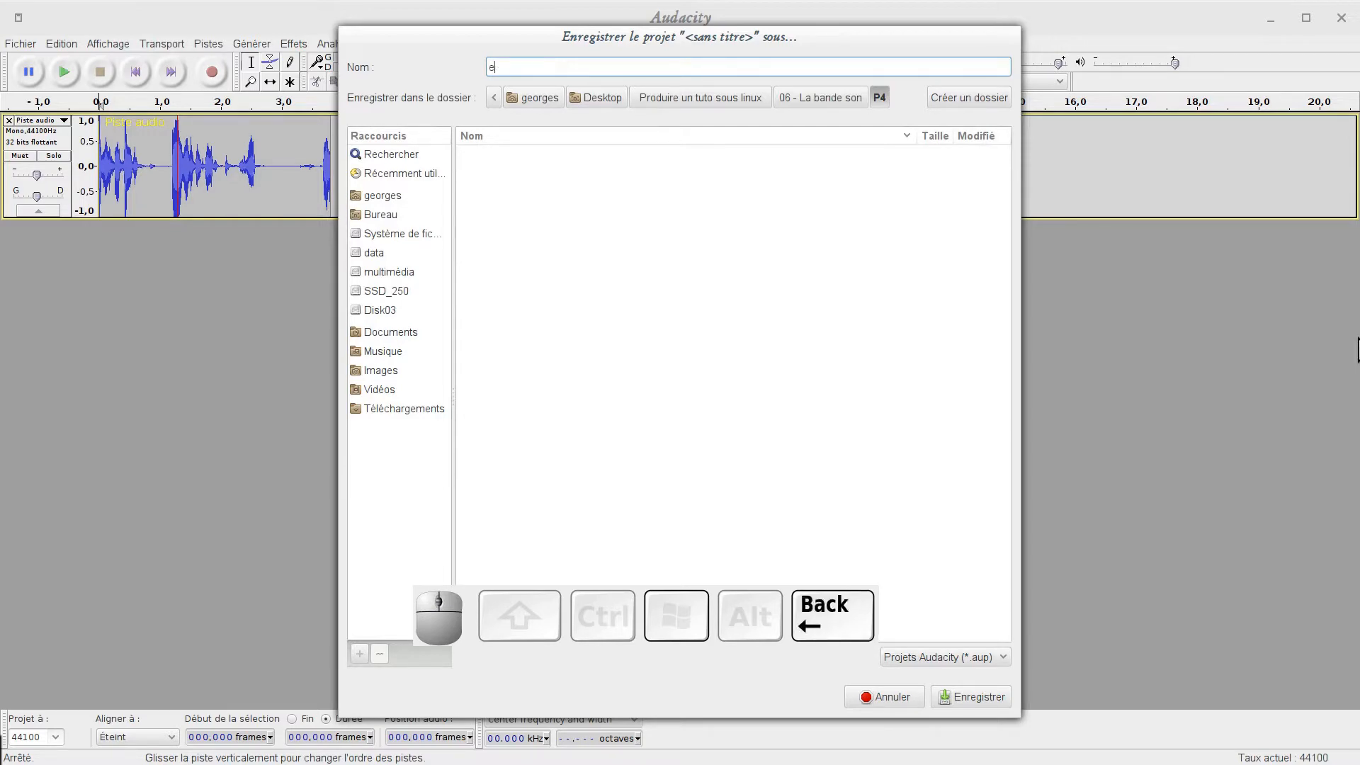
{"action": "type", "text": "xemple"}
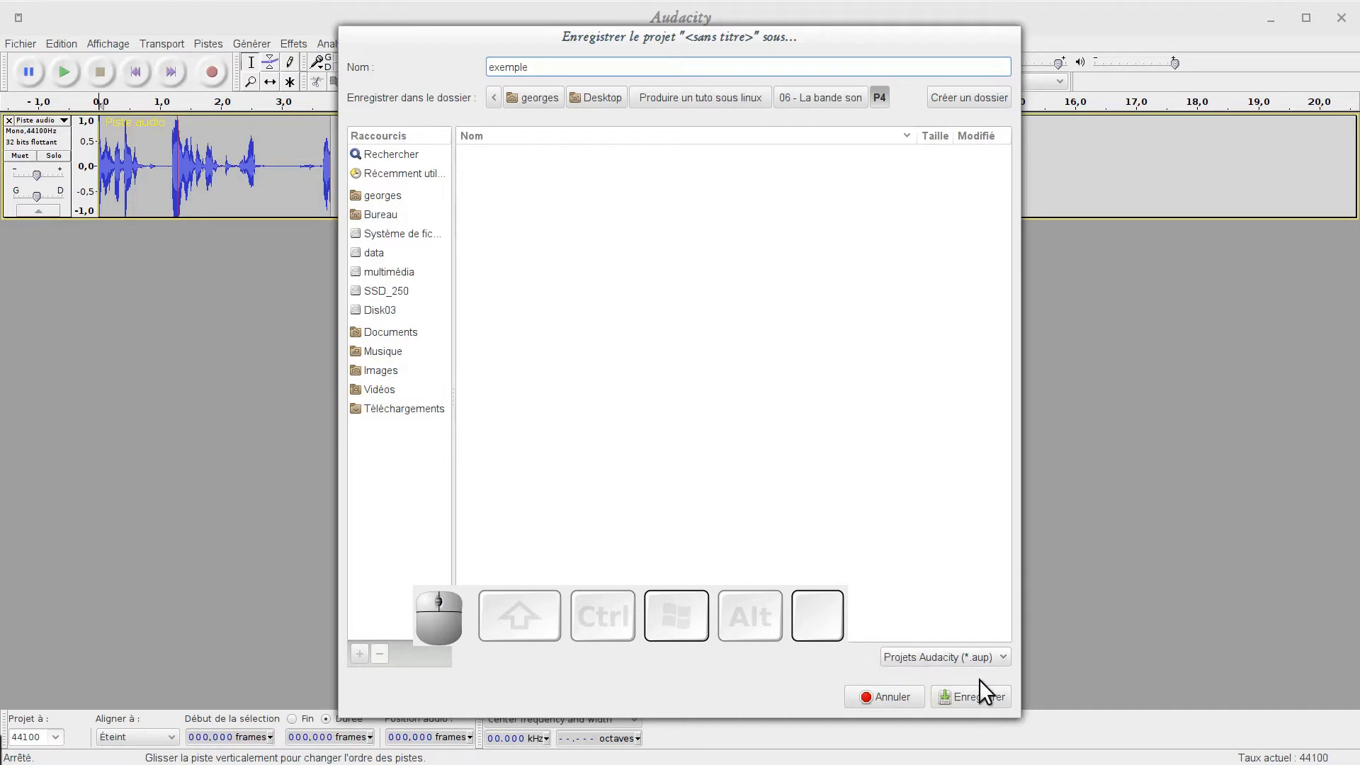
{"action": "left_click_drag", "start_coordinate": [797, 717], "coordinate": [756, 282]}
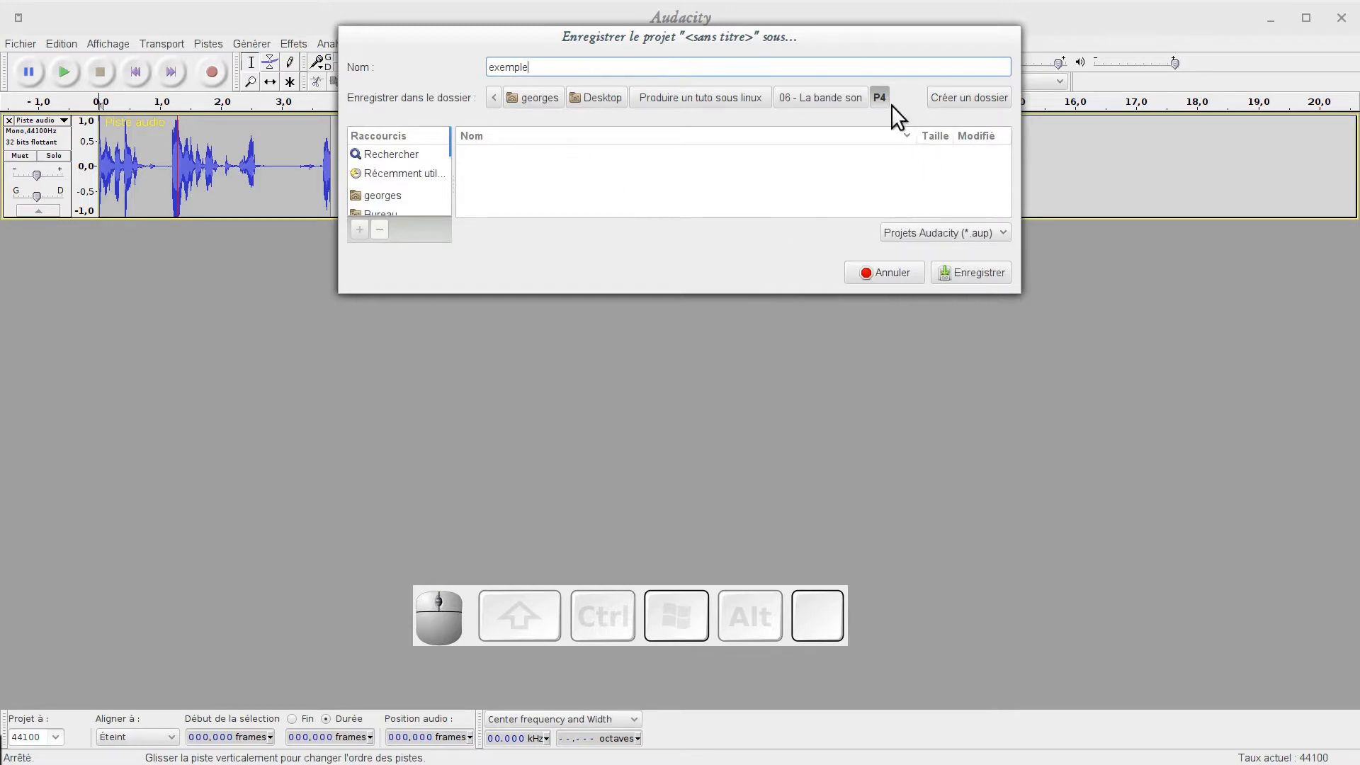
{"action": "left_click", "coordinate": [967, 269]}
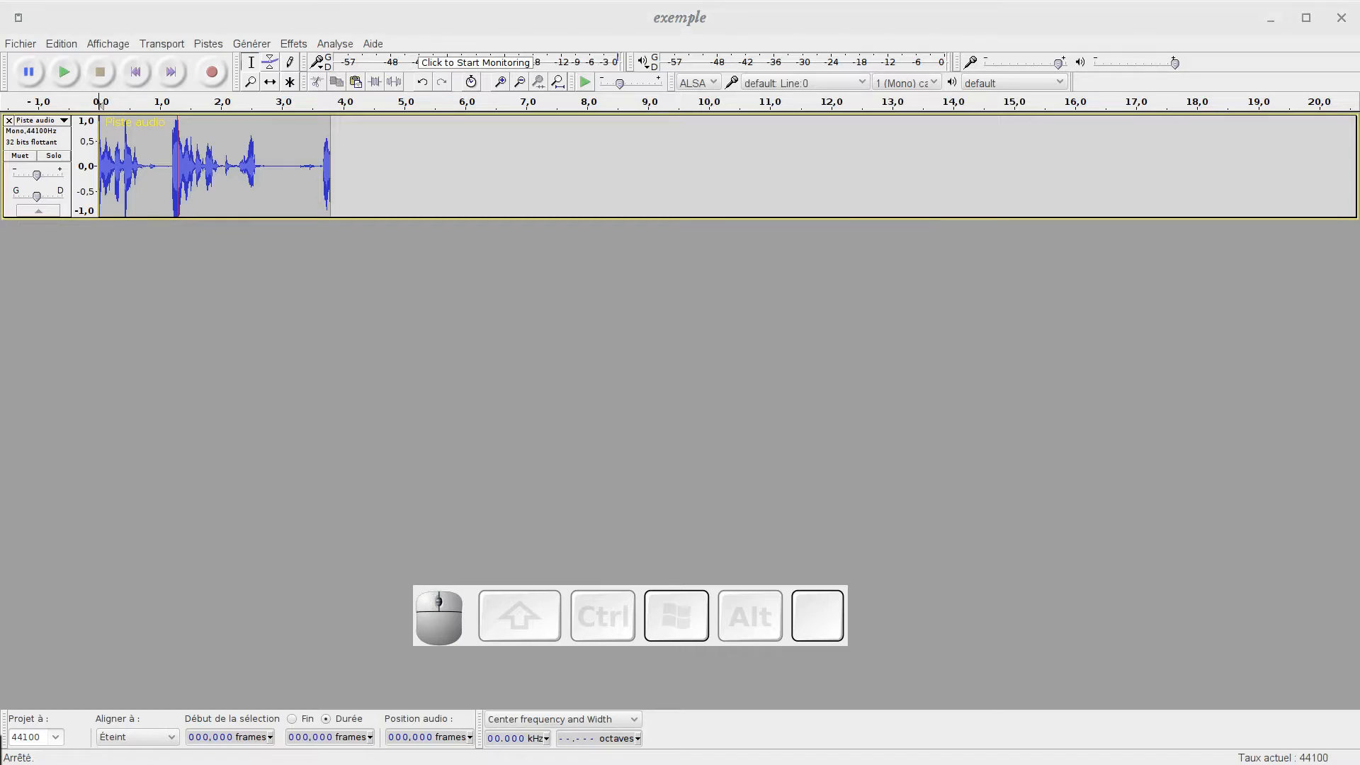
Switch to the file manager, widen its window and hide the side pane.
{"action": "left_click_drag", "start_coordinate": [0, 43], "coordinate": [928, 38]}
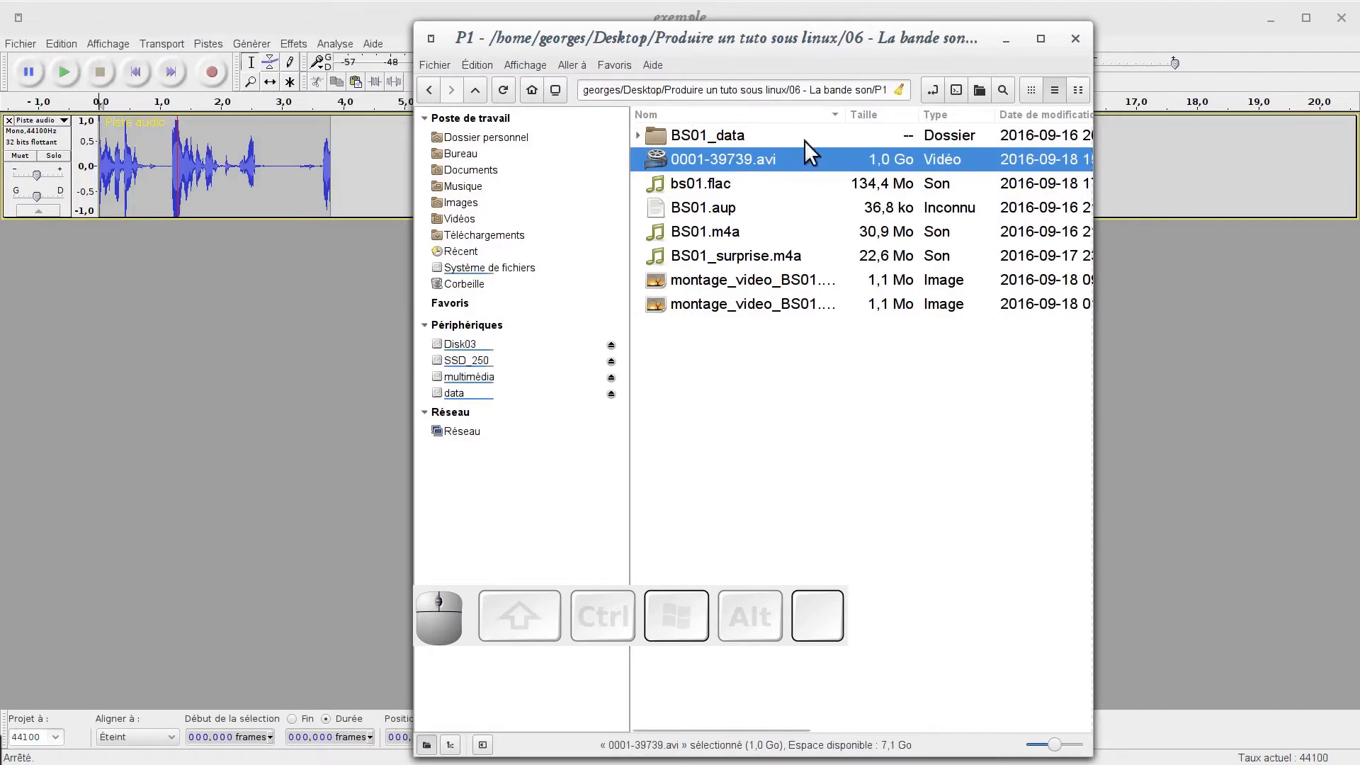
{"action": "left_click_drag", "start_coordinate": [1092, 347], "coordinate": [1358, 327]}
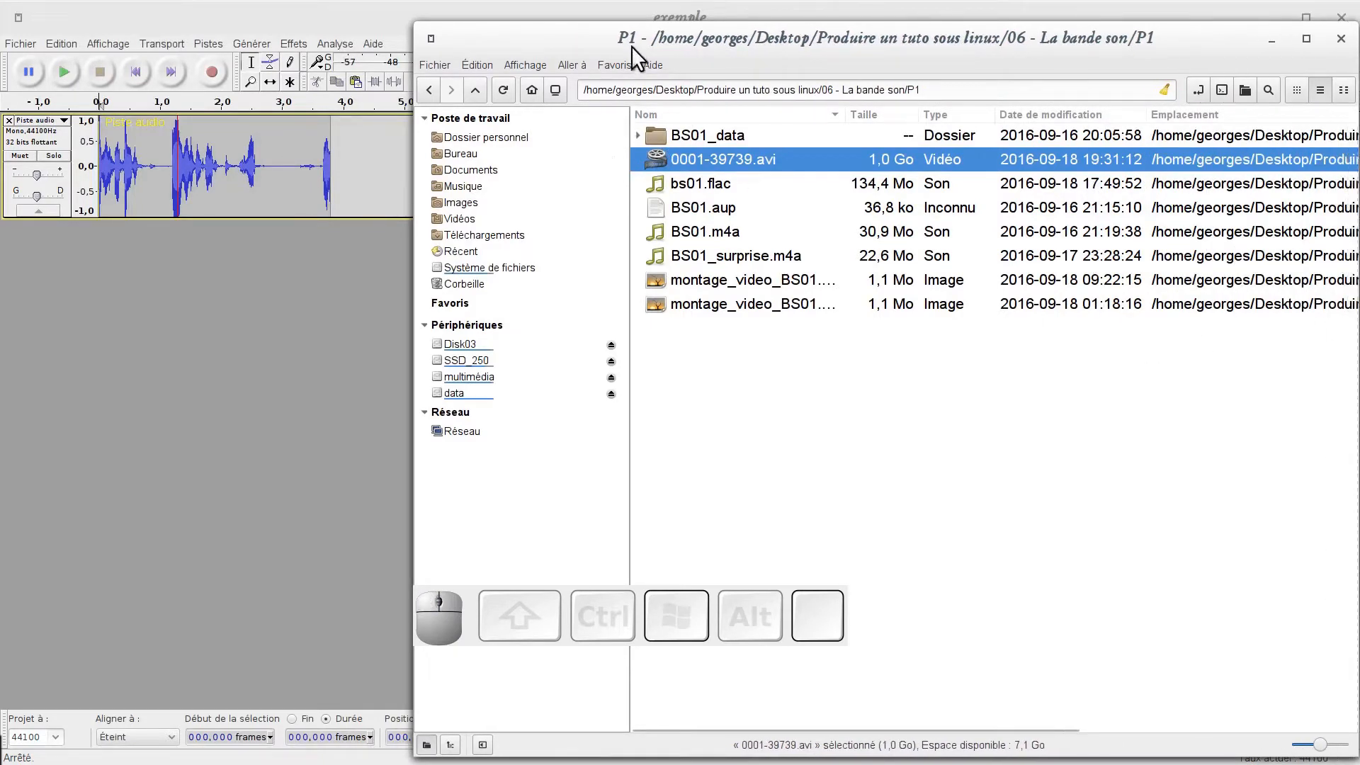
{"action": "left_click", "coordinate": [452, 745]}
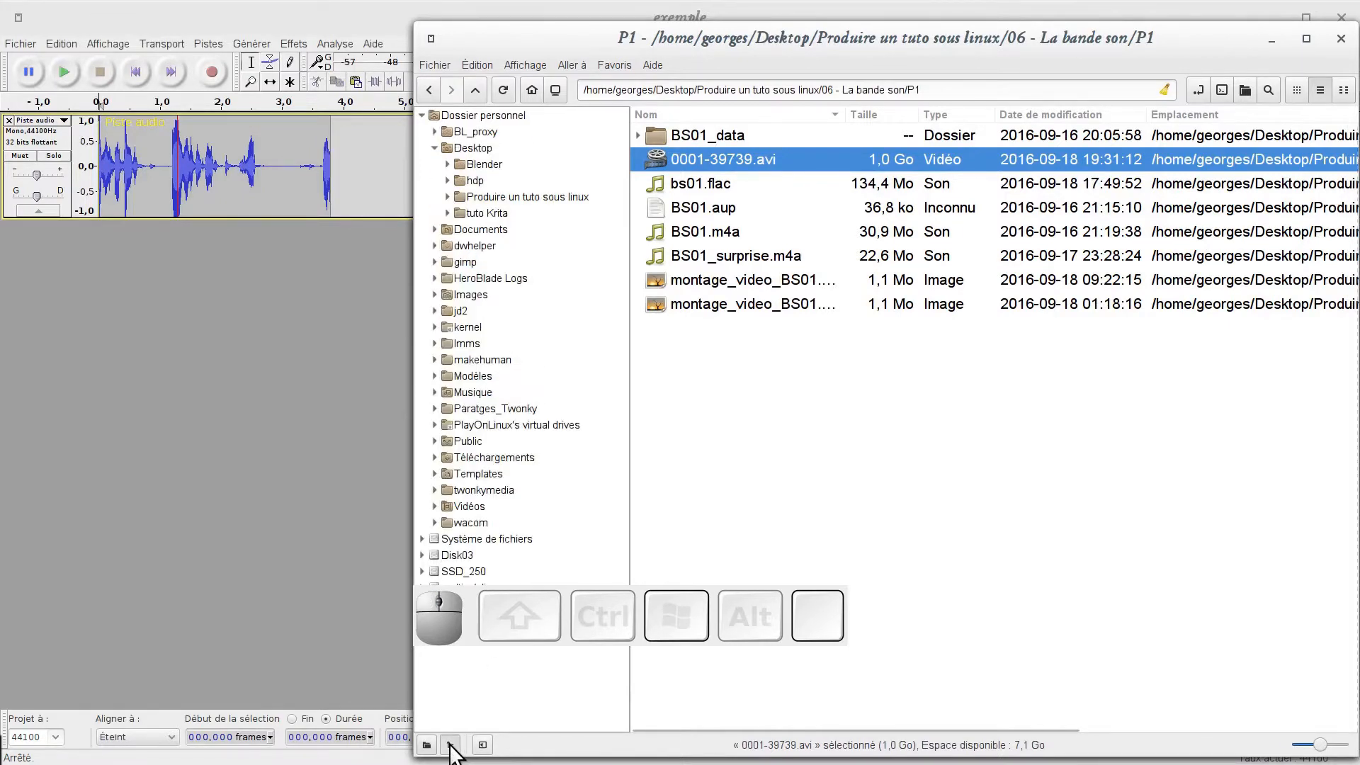
{"action": "left_click", "coordinate": [483, 744]}
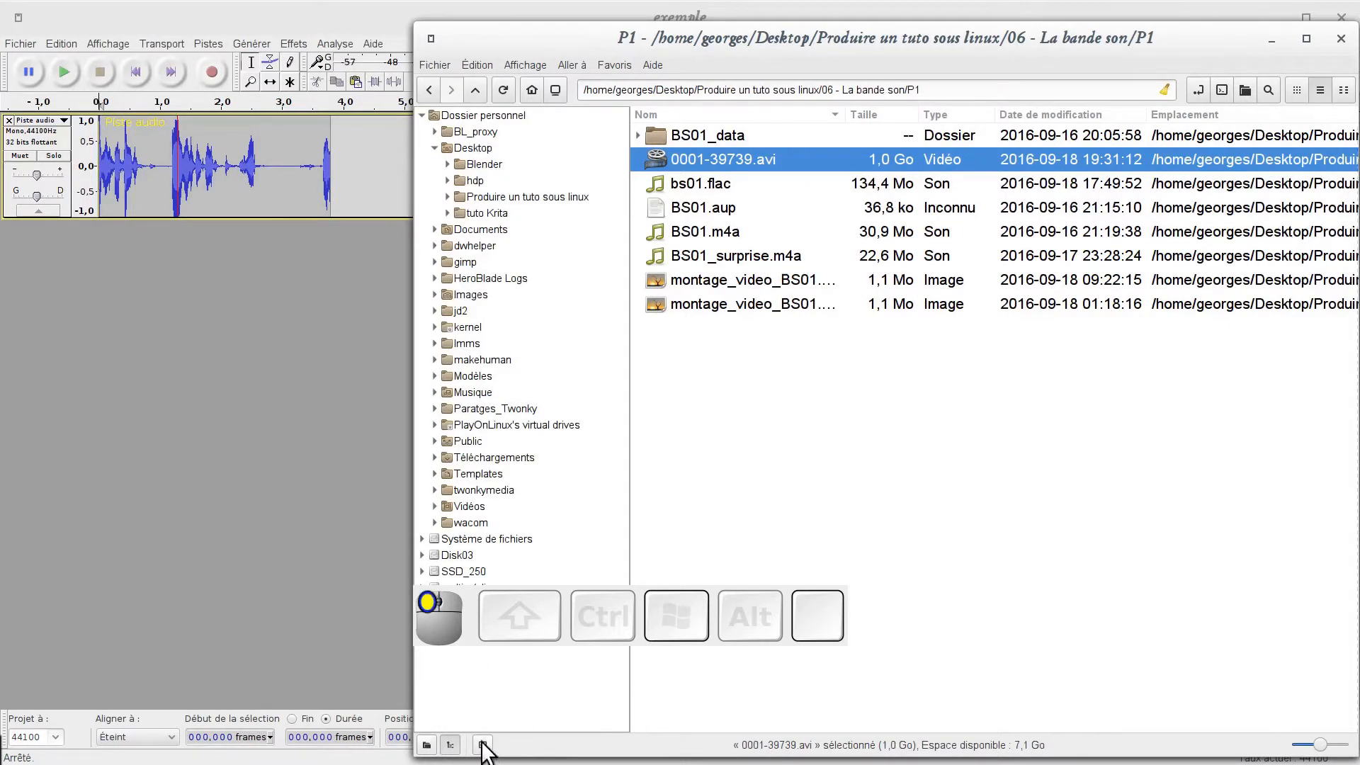
{"action": "left_click_drag", "start_coordinate": [648, 43], "coordinate": [541, 48]}
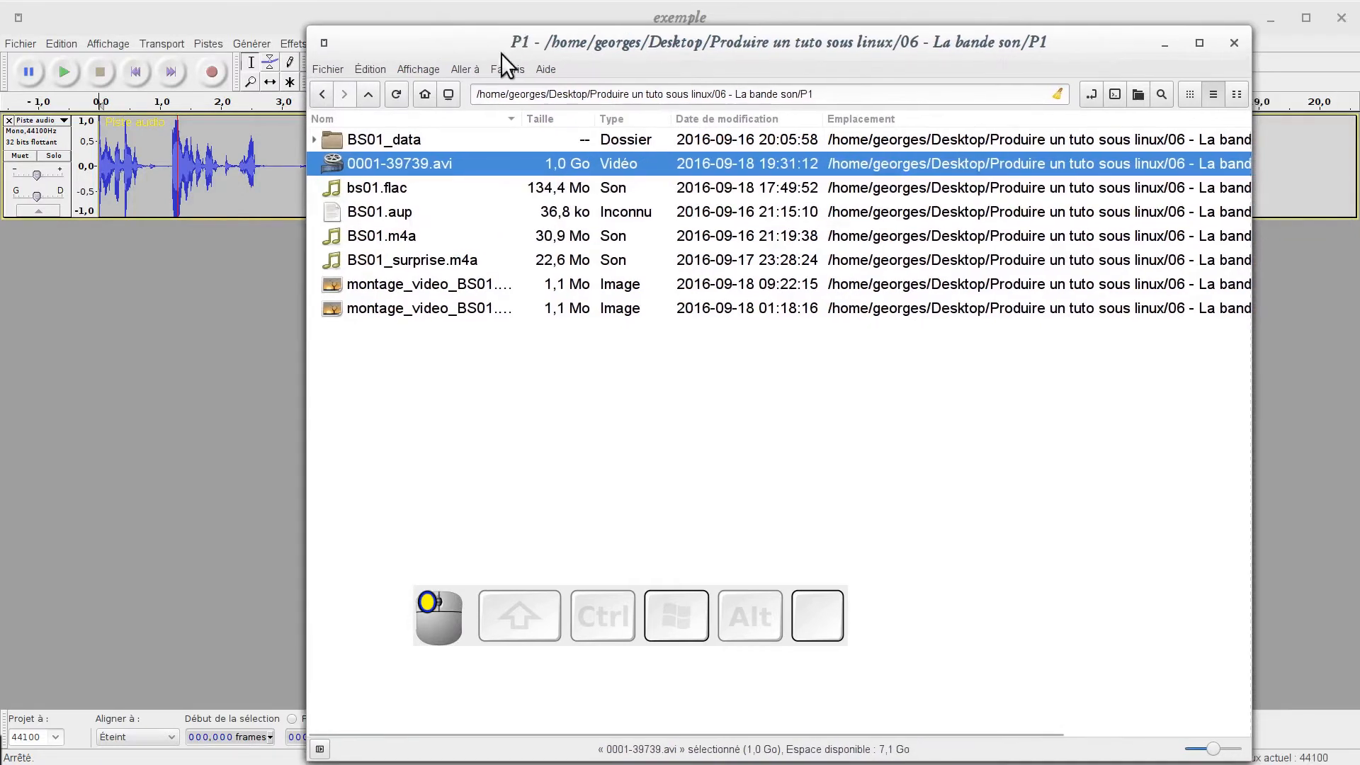
Open the P4 folder and examine the saved exemple.aup file and exemple_data folder.
{"action": "left_click", "coordinate": [366, 96]}
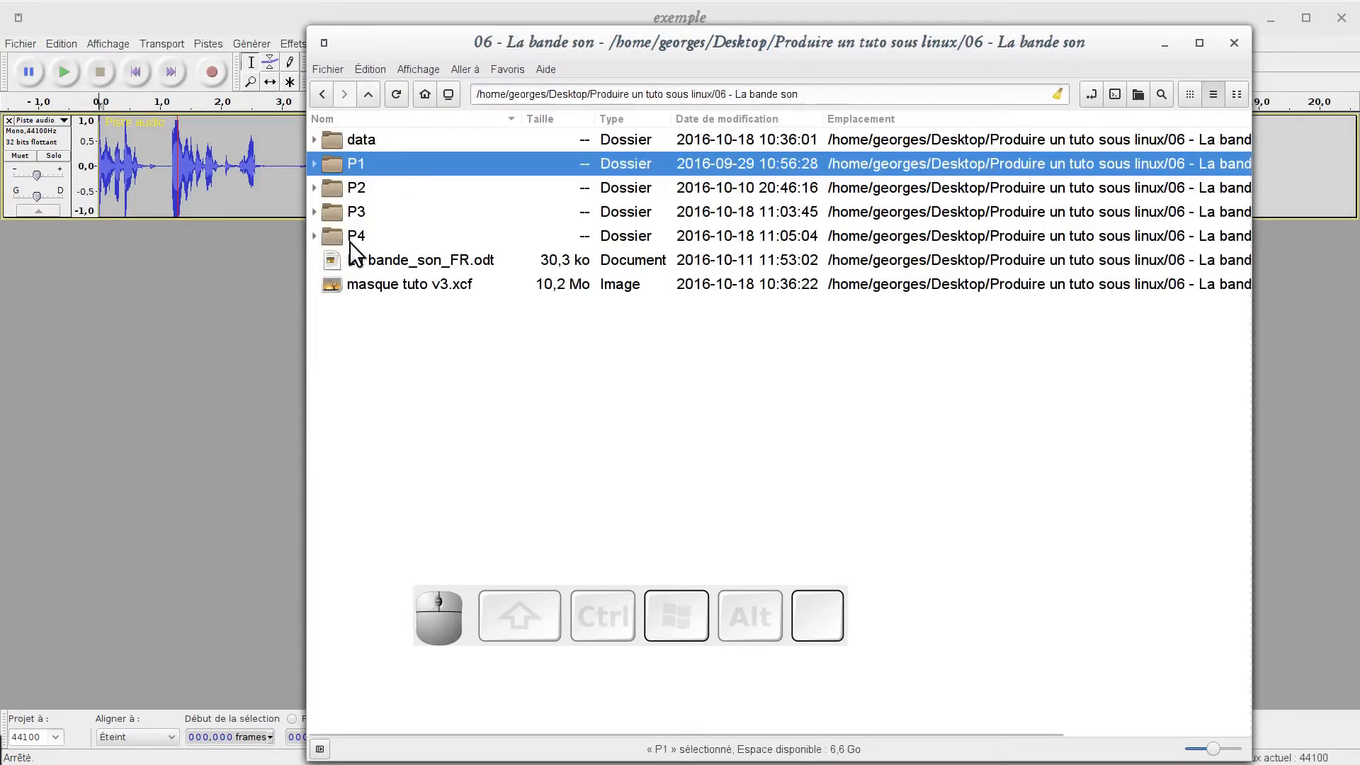
{"action": "left_click", "coordinate": [340, 241]}
{"action": "double_click", "coordinate": [339, 239]}
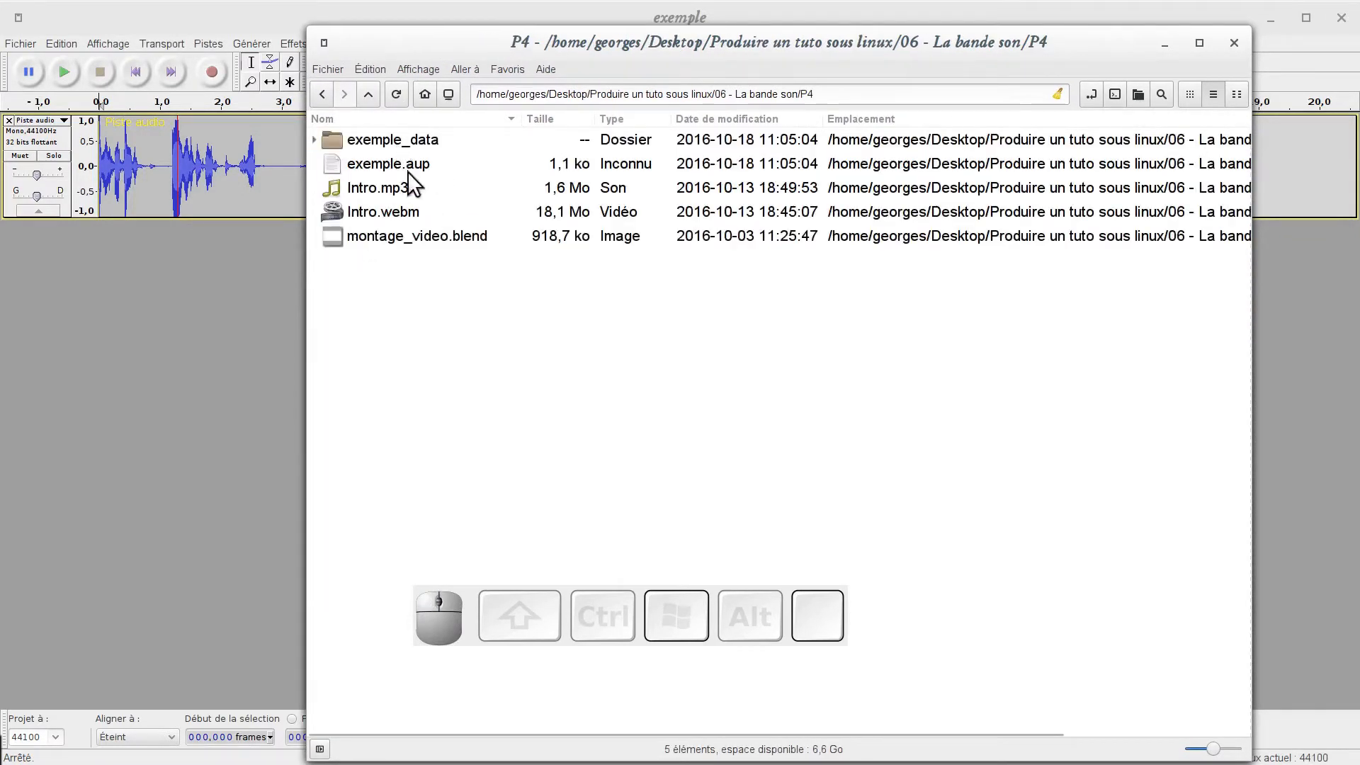
{"action": "left_click", "coordinate": [369, 164]}
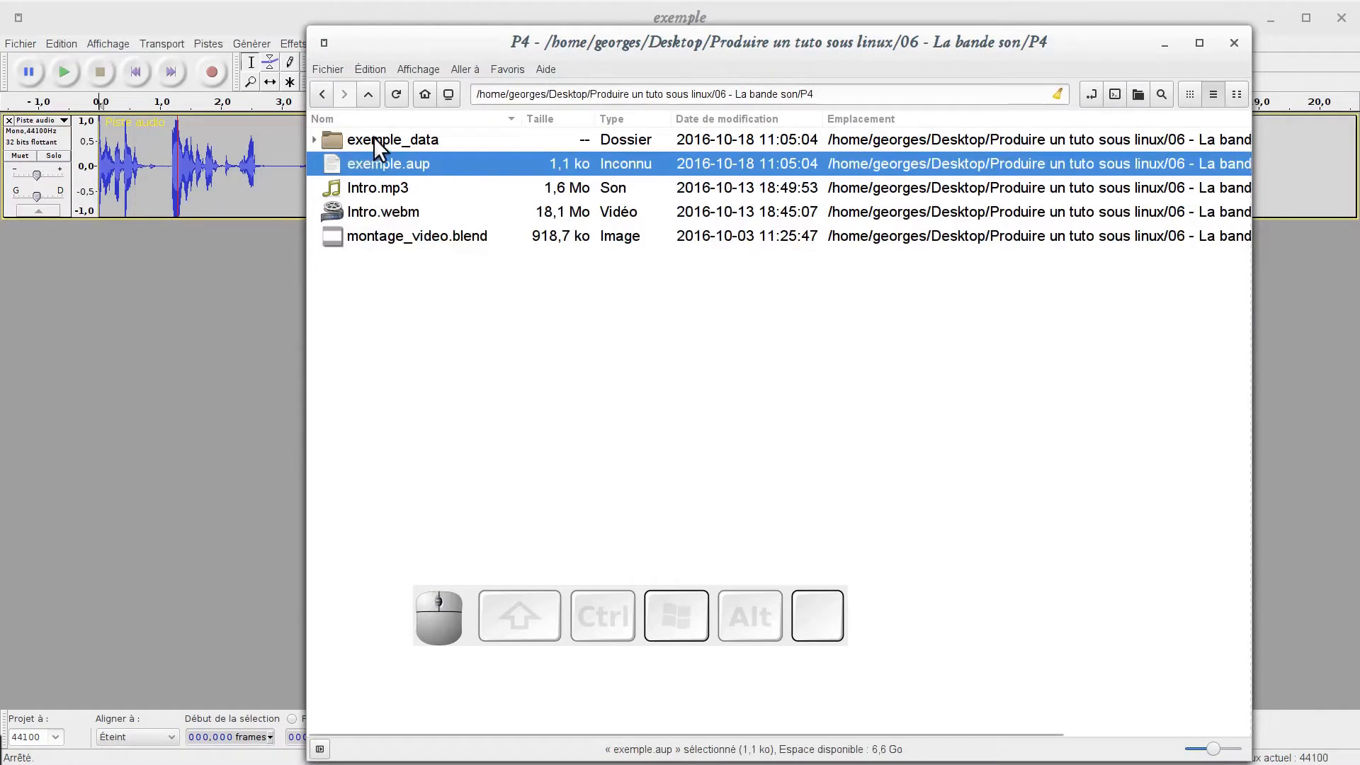
{"action": "left_click", "coordinate": [373, 137]}
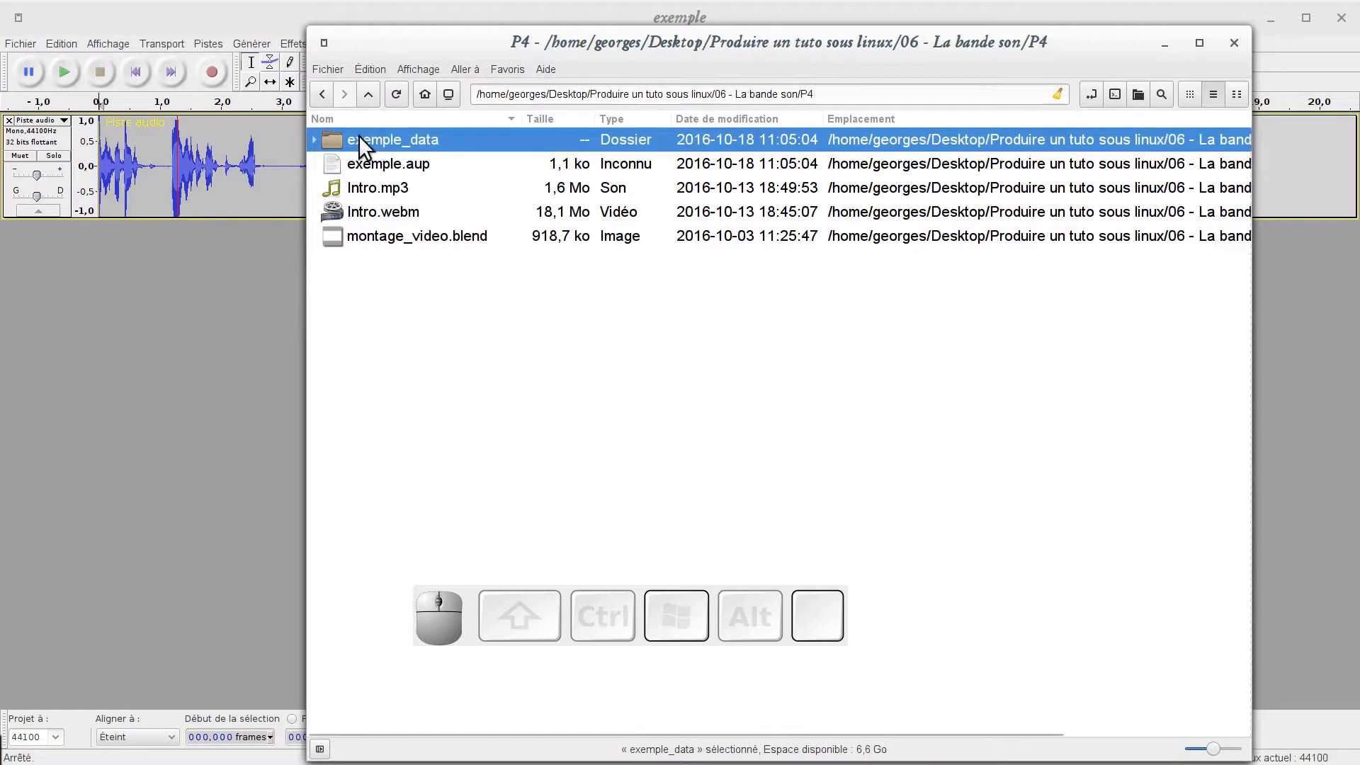
{"action": "left_click", "coordinate": [380, 163]}
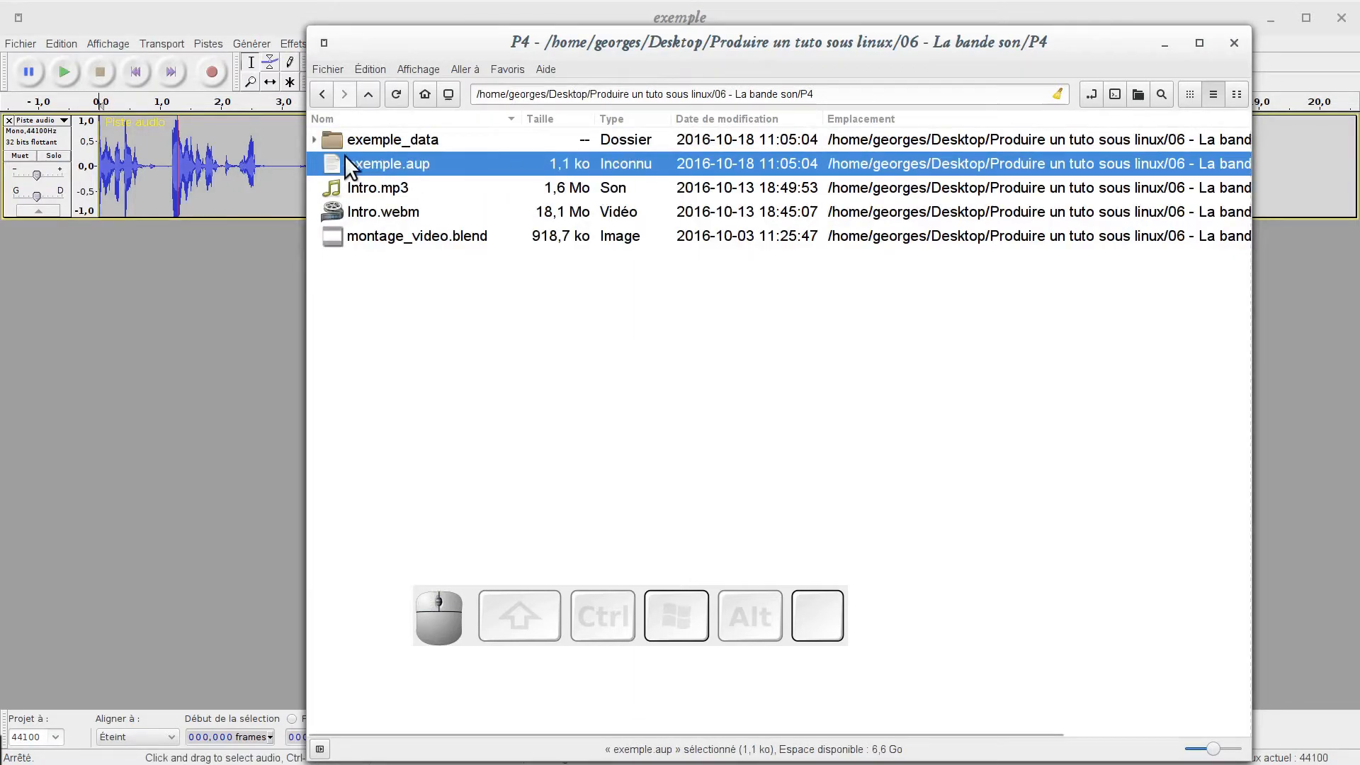
Expand exemple_data and its subfolders e00 and d00, and select the sound file e0000c08.au.
{"action": "left_click", "coordinate": [314, 139]}
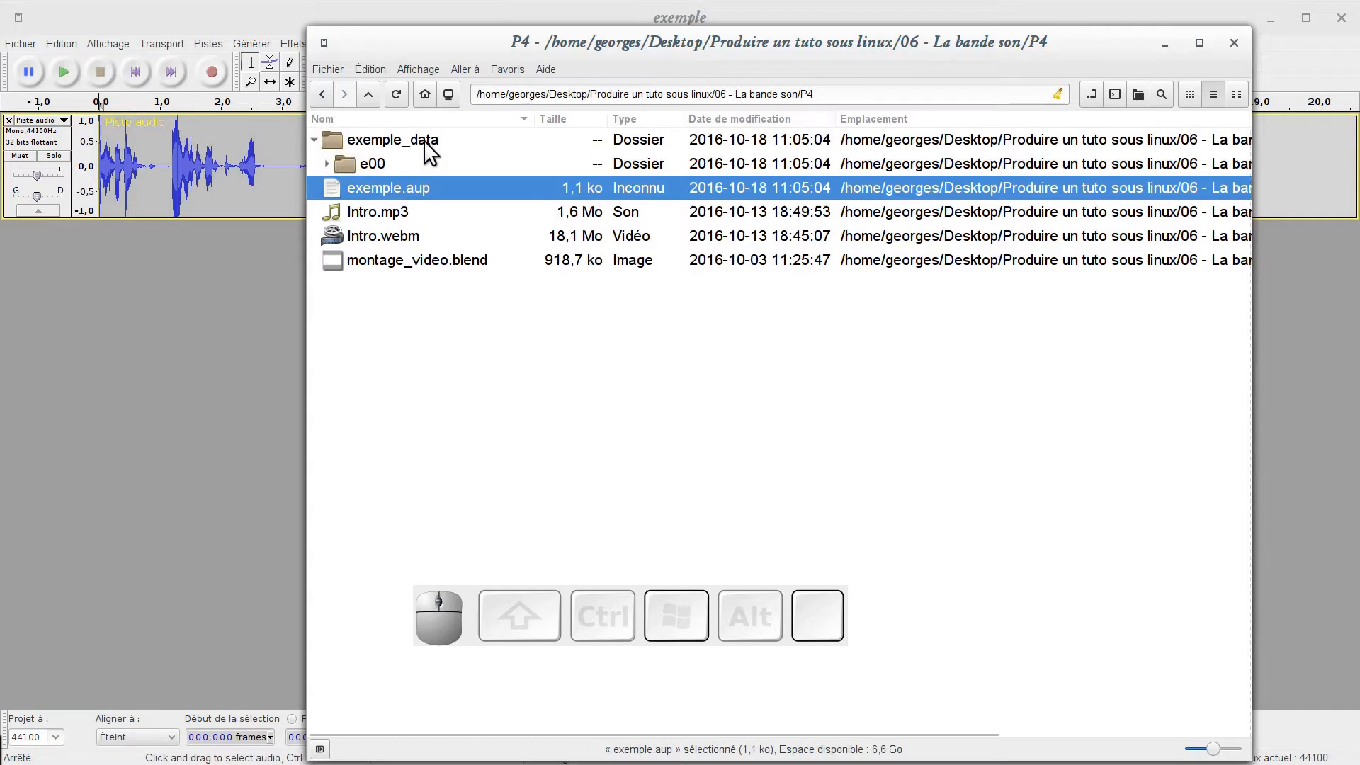
{"action": "left_click", "coordinate": [423, 140]}
{"action": "left_click", "coordinate": [328, 164]}
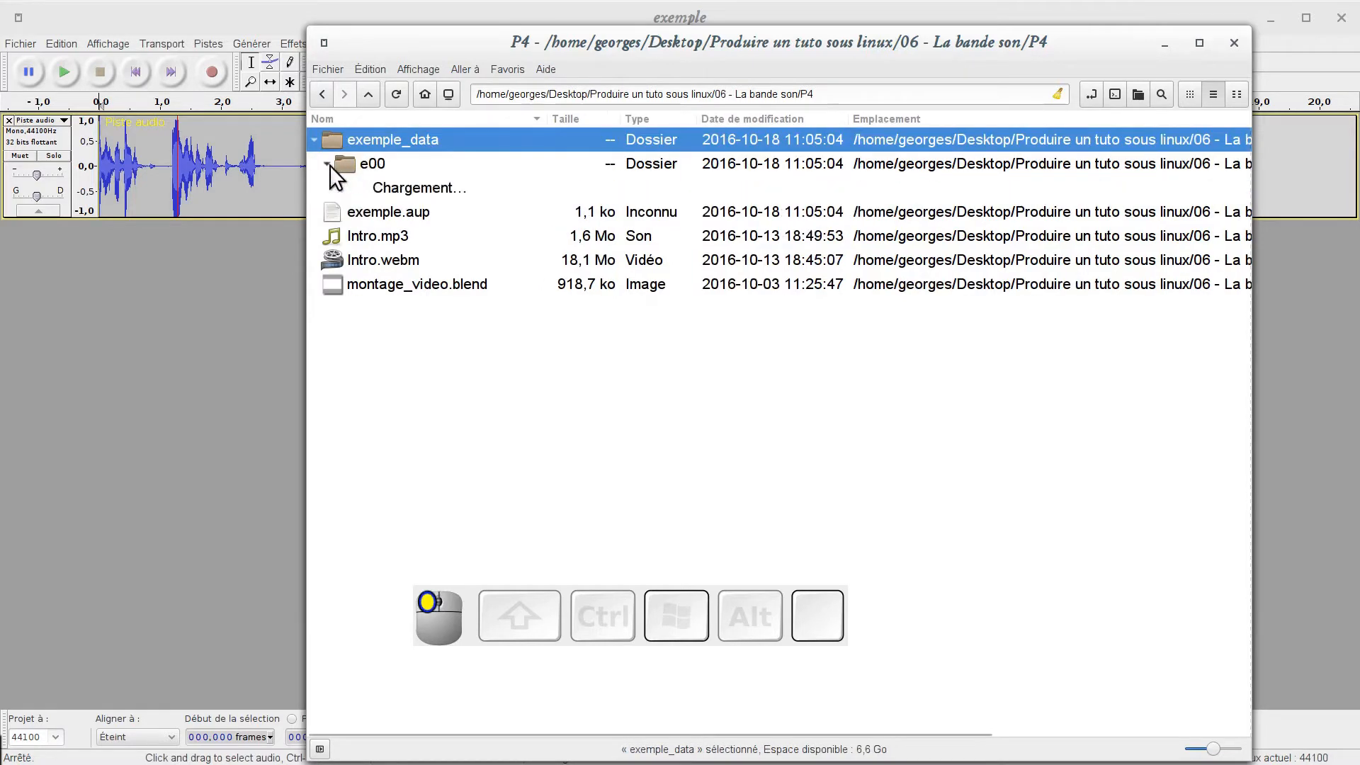
{"action": "left_click", "coordinate": [380, 191]}
{"action": "left_click", "coordinate": [338, 188]}
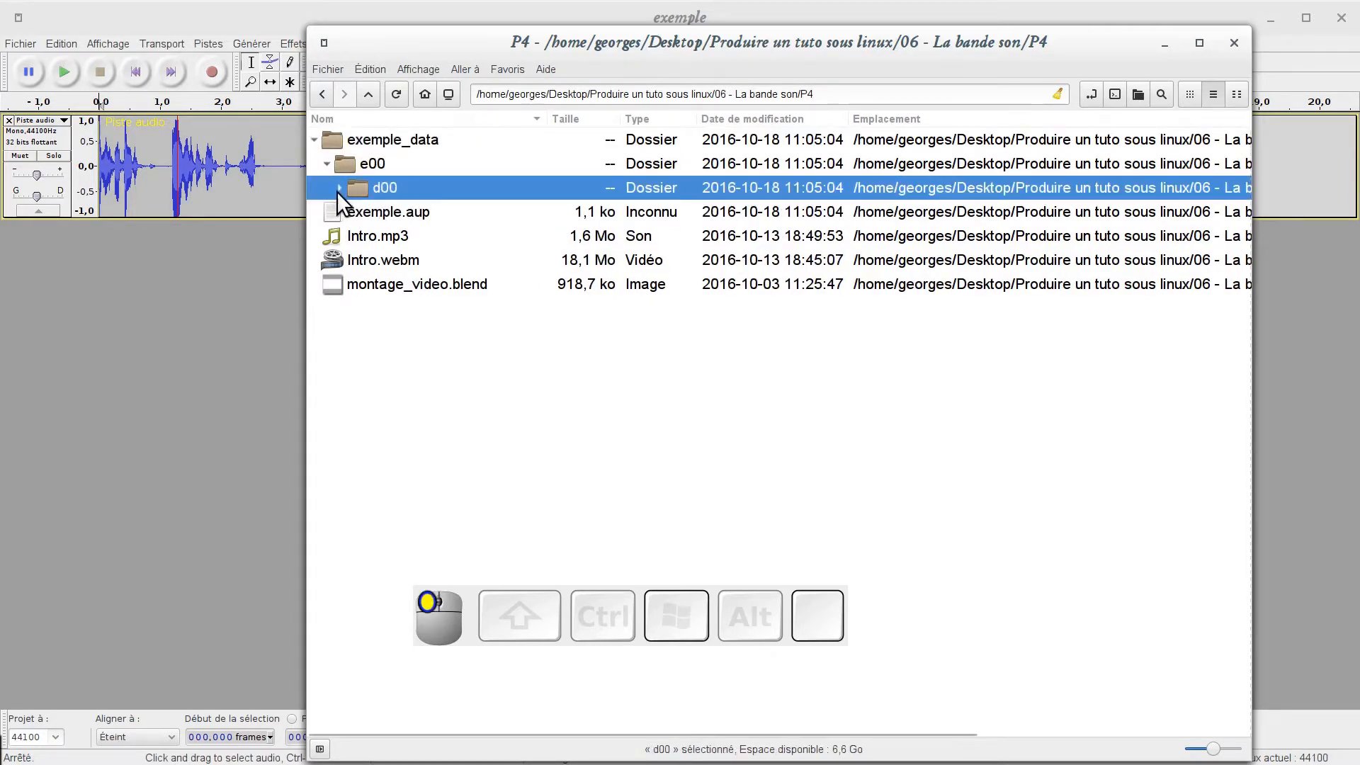
{"action": "left_click", "coordinate": [425, 214]}
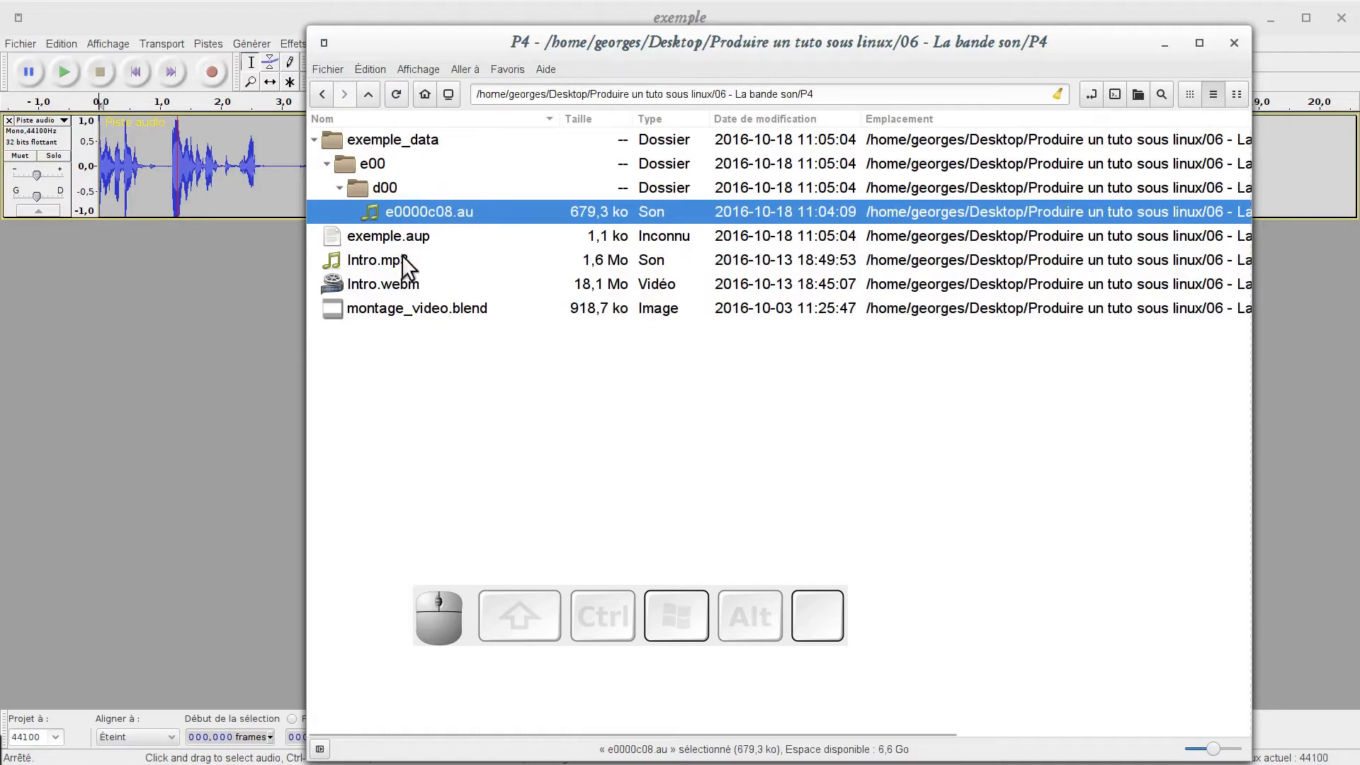
Return to Audacity, record a second mono track about 4.2 s long and save the project.
{"action": "left_click_drag", "start_coordinate": [582, 42], "coordinate": [432, 354]}
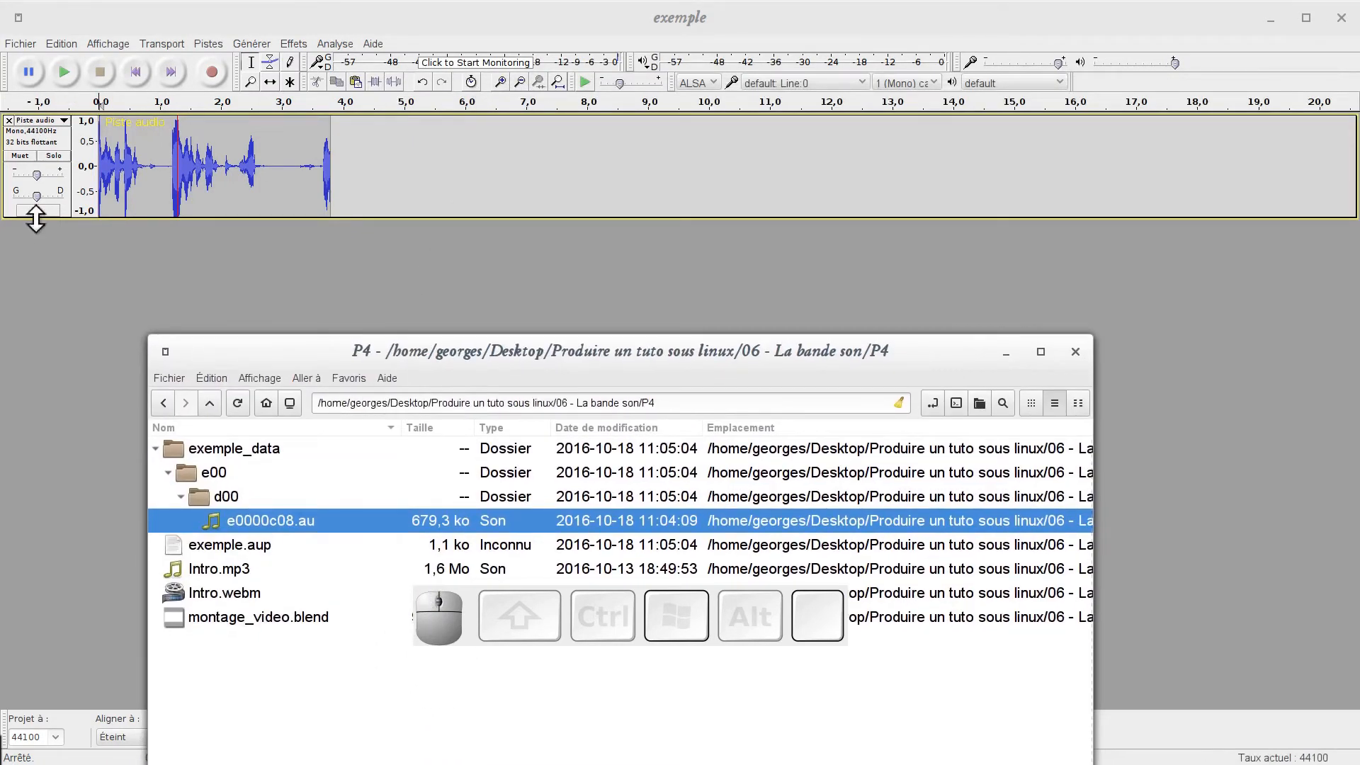
{"action": "left_click", "coordinate": [211, 71]}
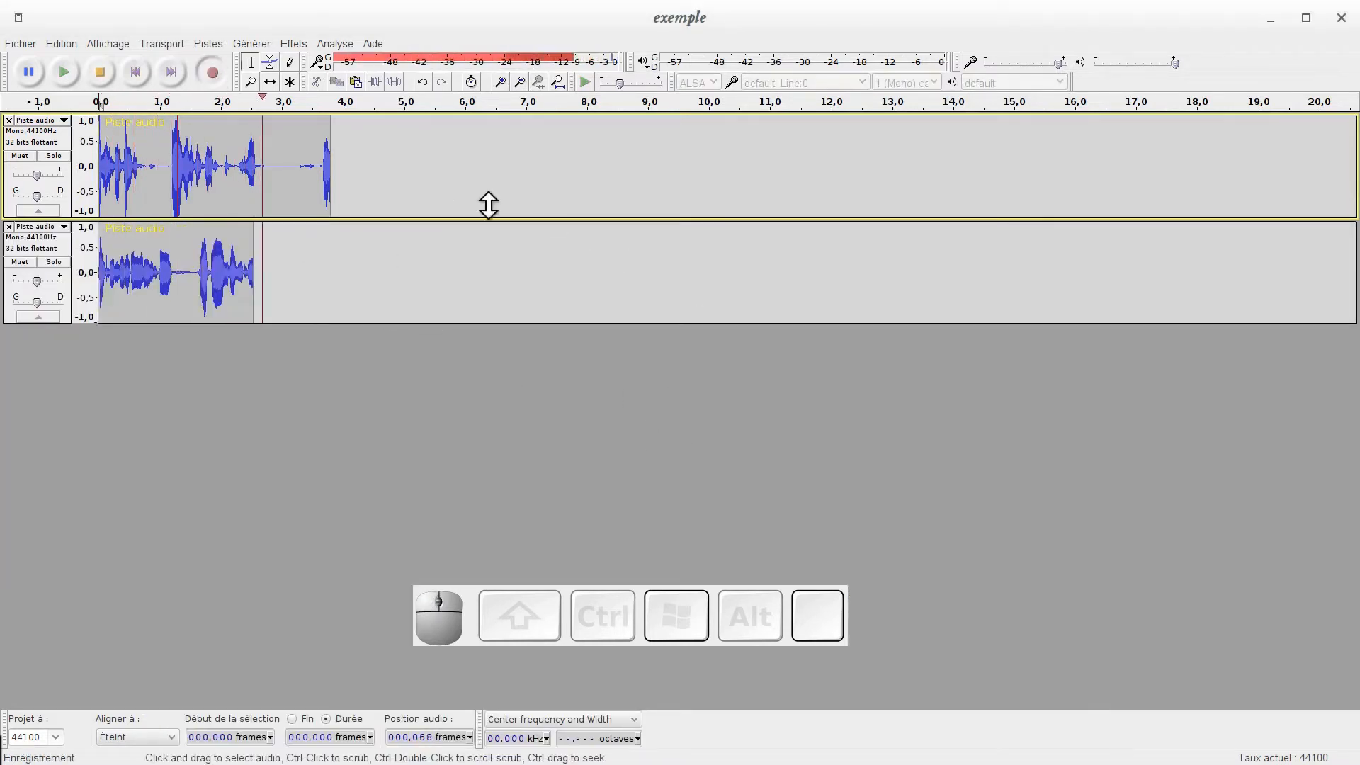
{"action": "left_click", "coordinate": [103, 70]}
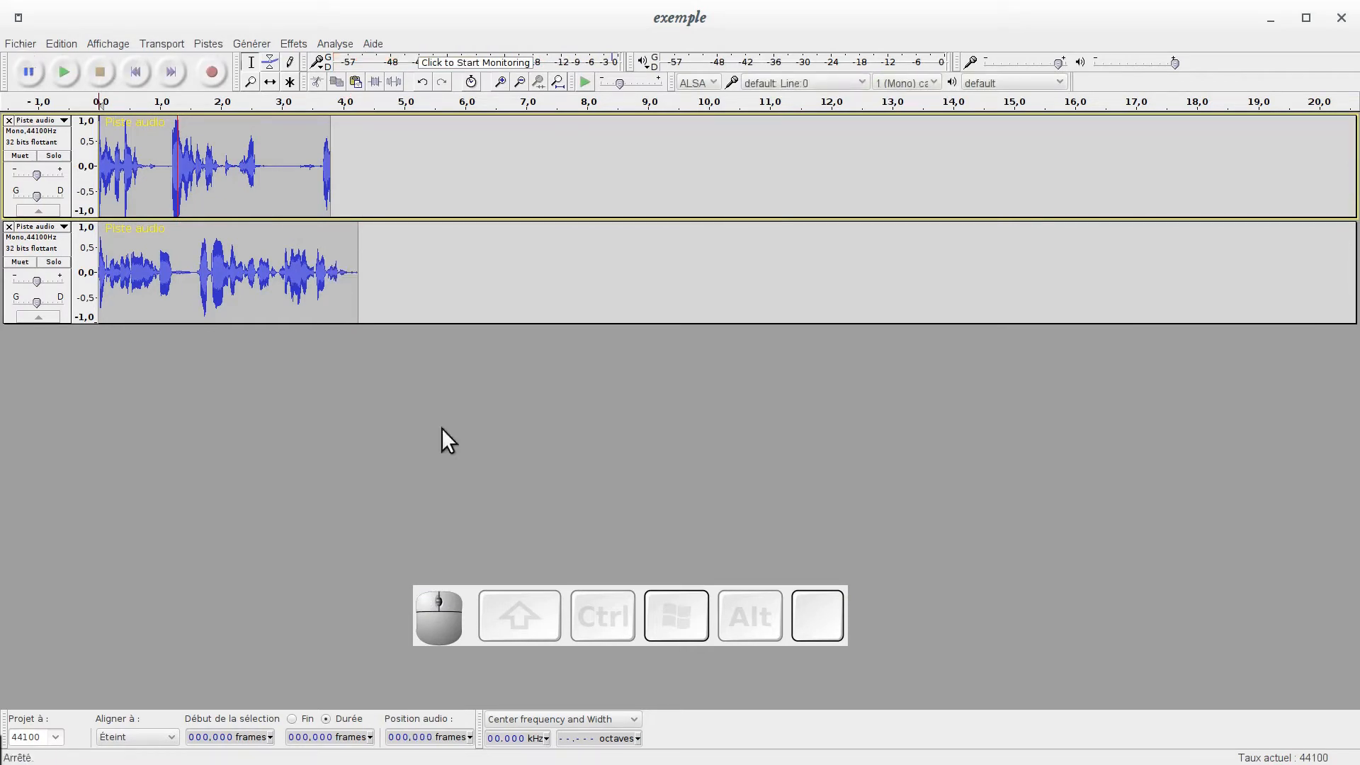
{"action": "key", "text": "ctrl"}
{"action": "key", "text": "ctrl+s"}
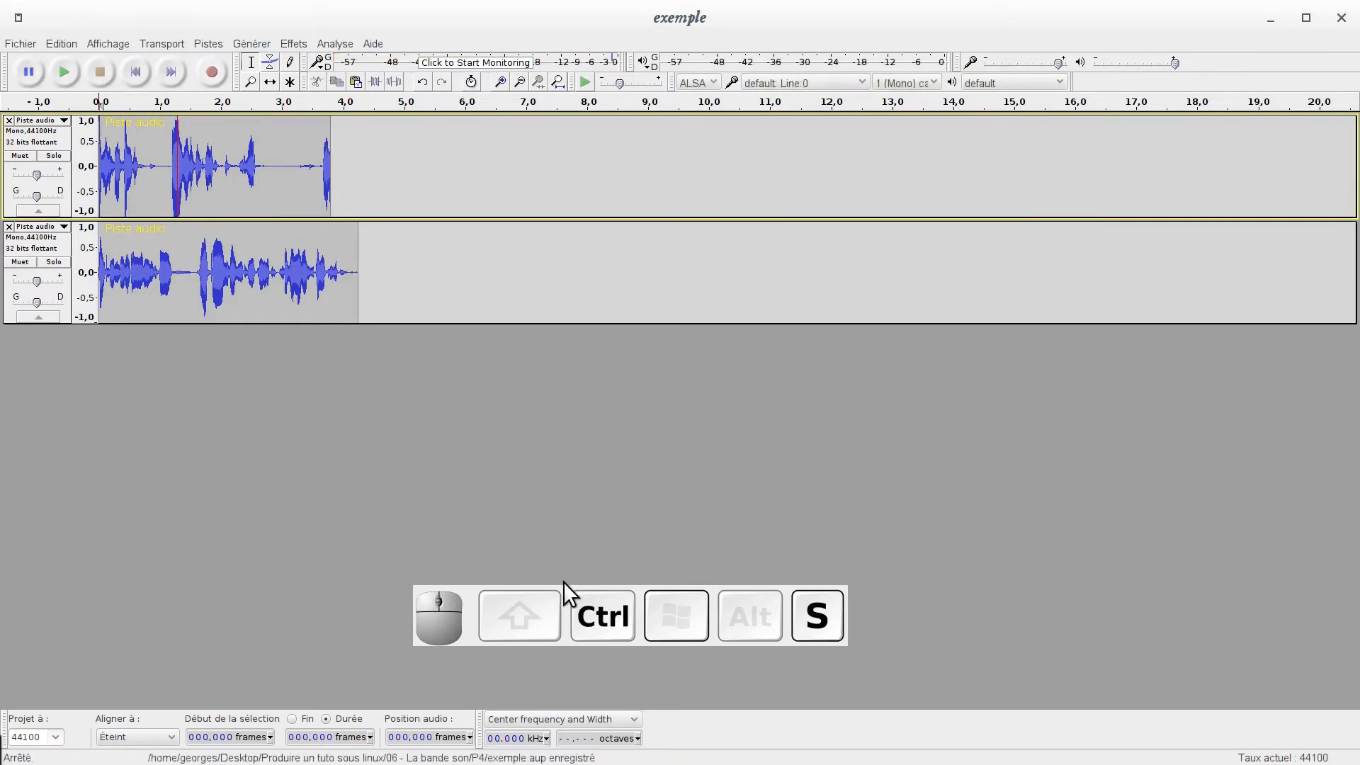
Move the Audacity window aside and bring the file manager forward to examine the sound files in exemple_data.
{"action": "left_click", "coordinate": [18, 44]}
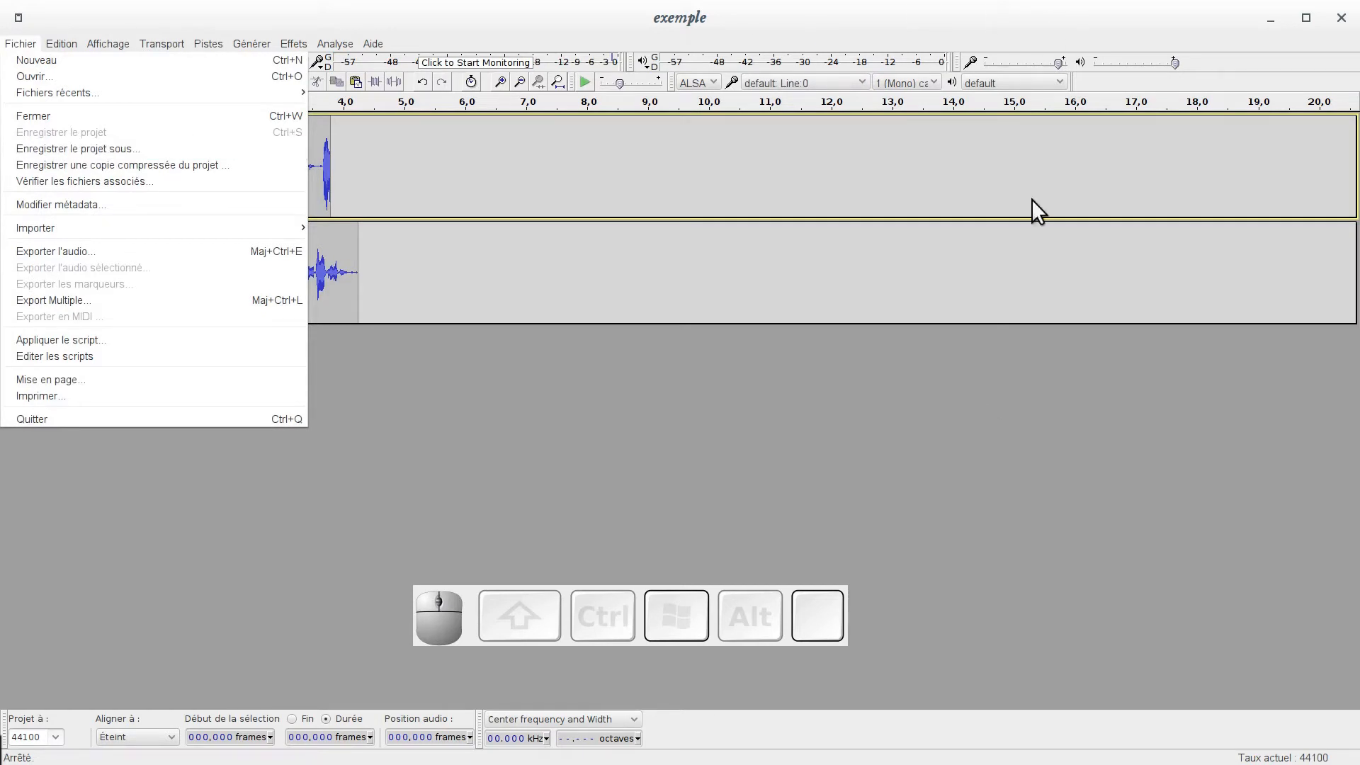
{"action": "left_click", "coordinate": [693, 417]}
{"action": "left_click_drag", "start_coordinate": [655, 28], "coordinate": [859, 153]}
{"action": "left_click_drag", "start_coordinate": [389, 347], "coordinate": [438, 114]}
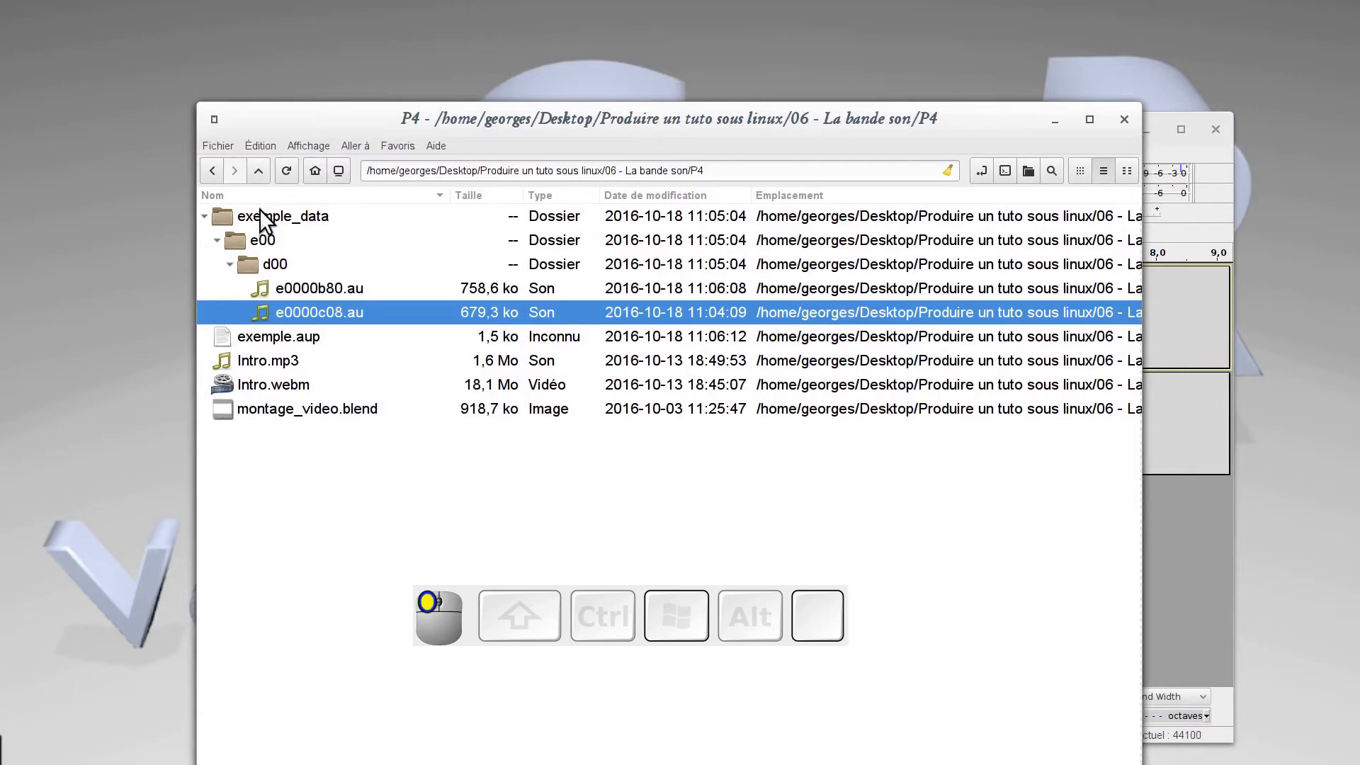
Refresh the P4 folder, examine the size of exemple.aup and expand exemple_data and its subfolder e00.
{"action": "left_click", "coordinate": [260, 212]}
{"action": "key", "text": "F5"}
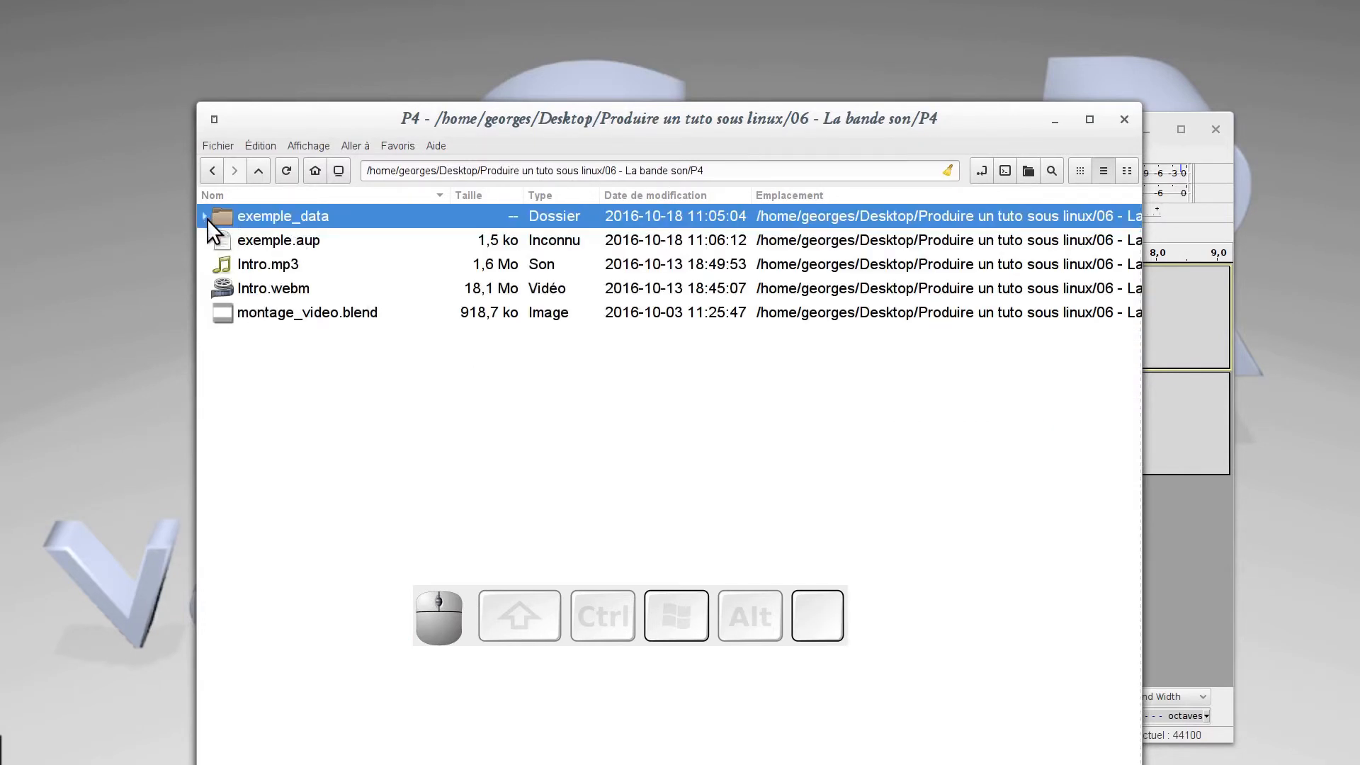
{"action": "left_click", "coordinate": [491, 241]}
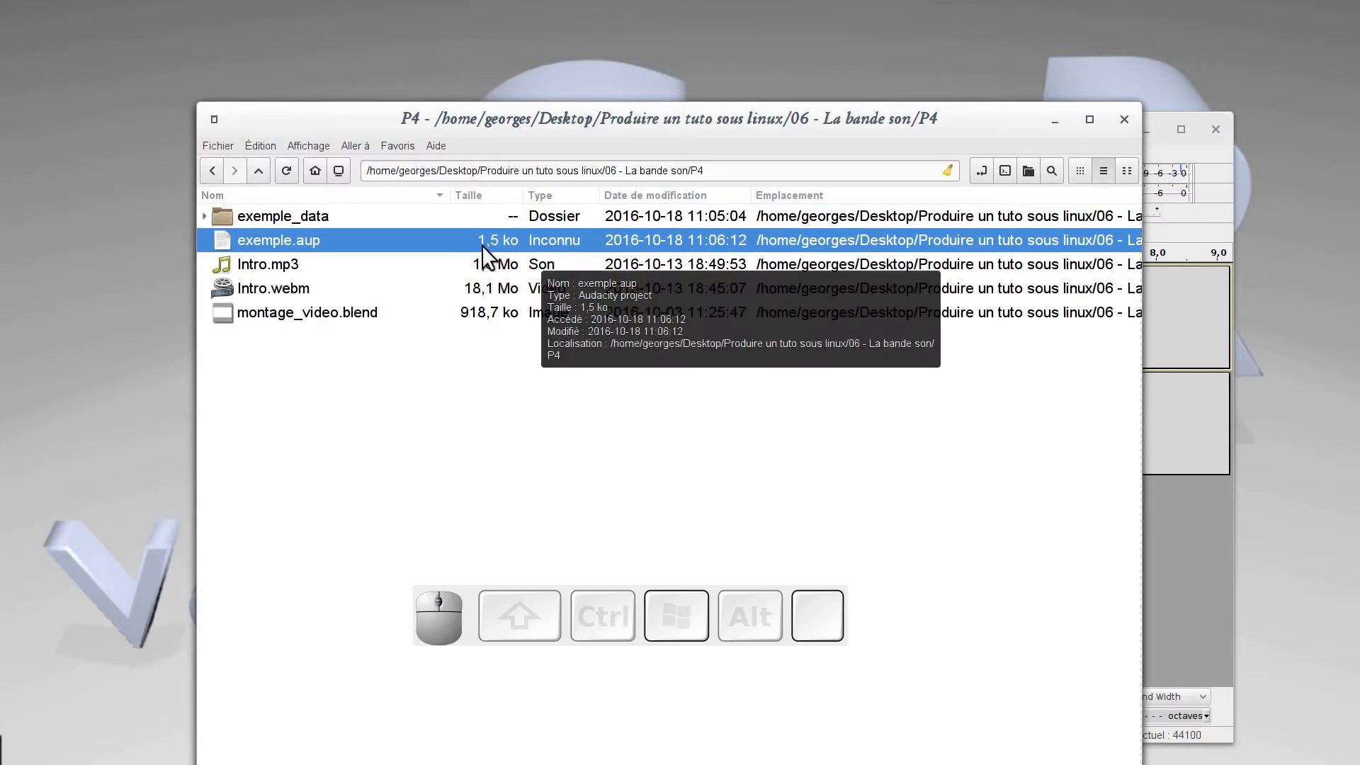
{"action": "left_click", "coordinate": [205, 216]}
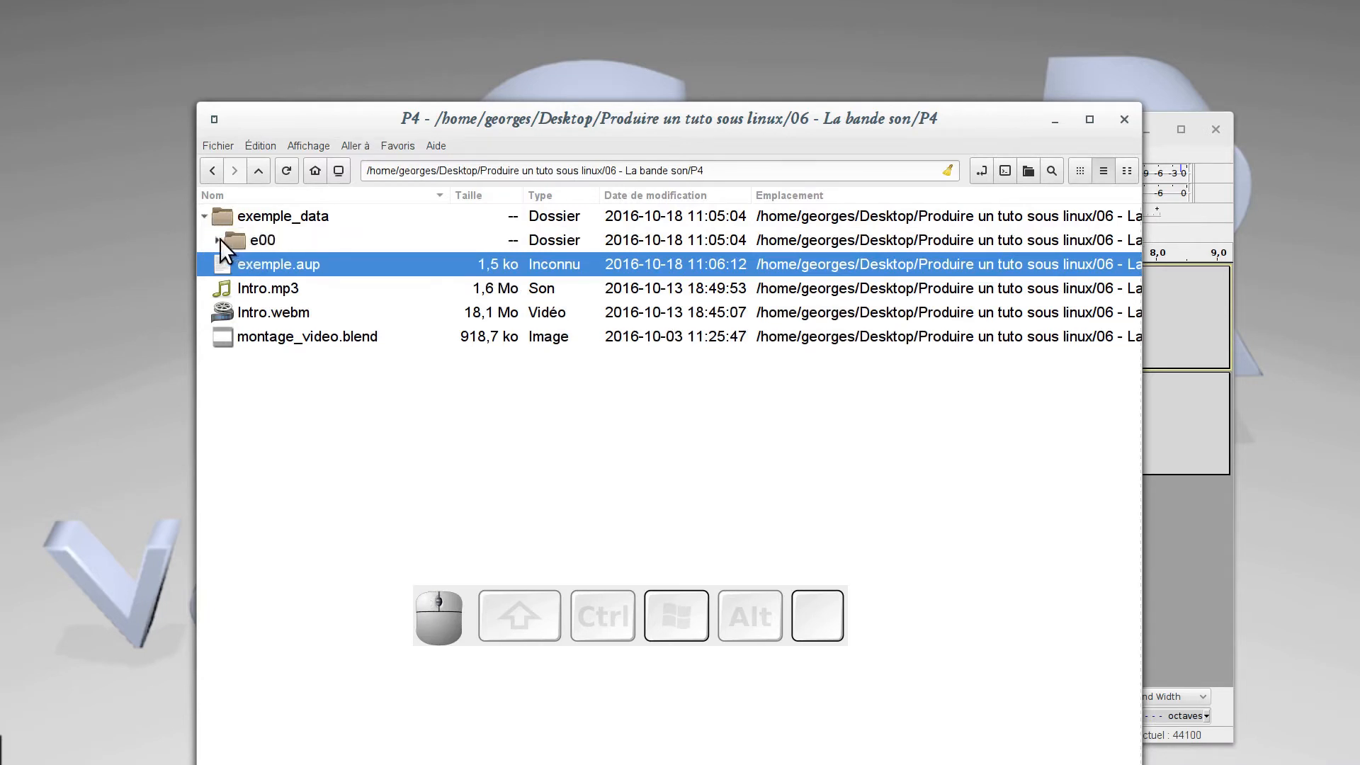
{"action": "left_click", "coordinate": [218, 240]}
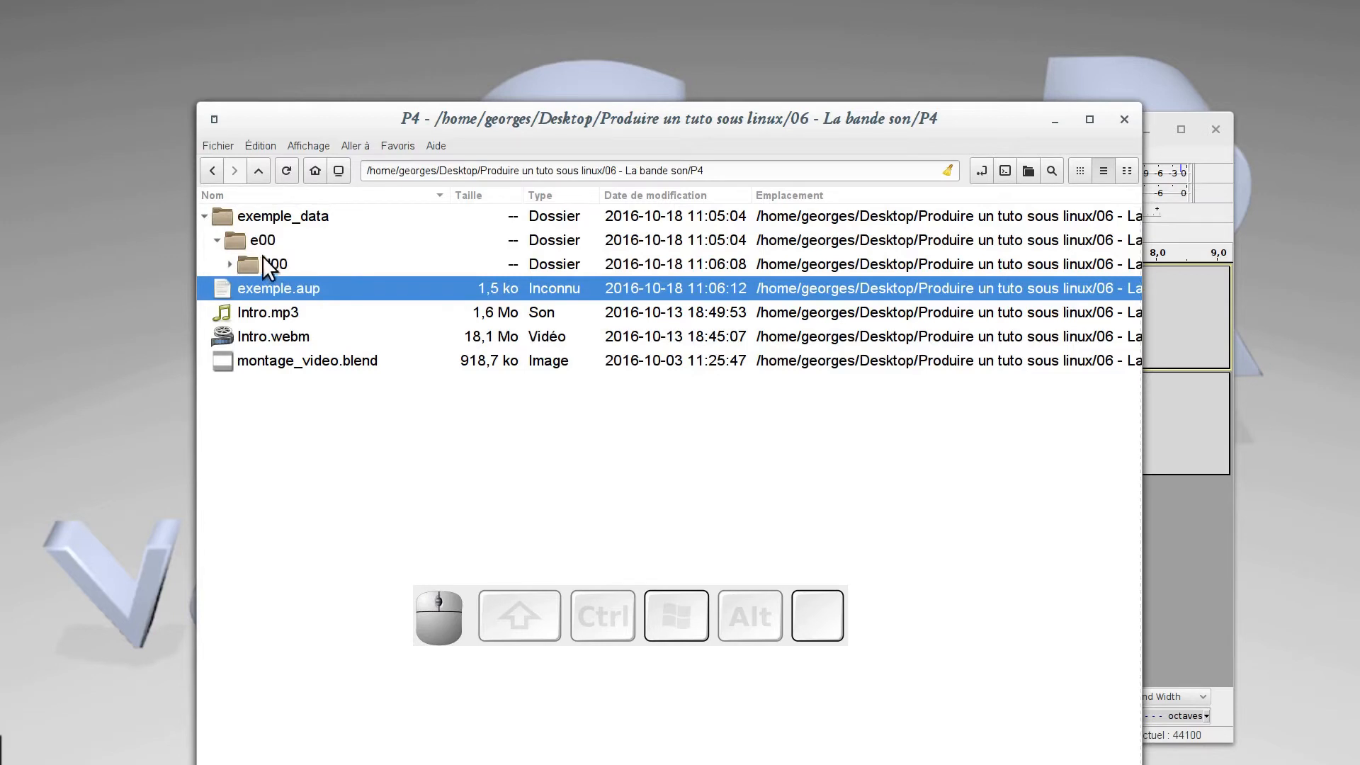
Close the exemple project window in Audacity and collapse the exemple_data folder in the file manager.
{"action": "left_click", "coordinate": [1216, 267]}
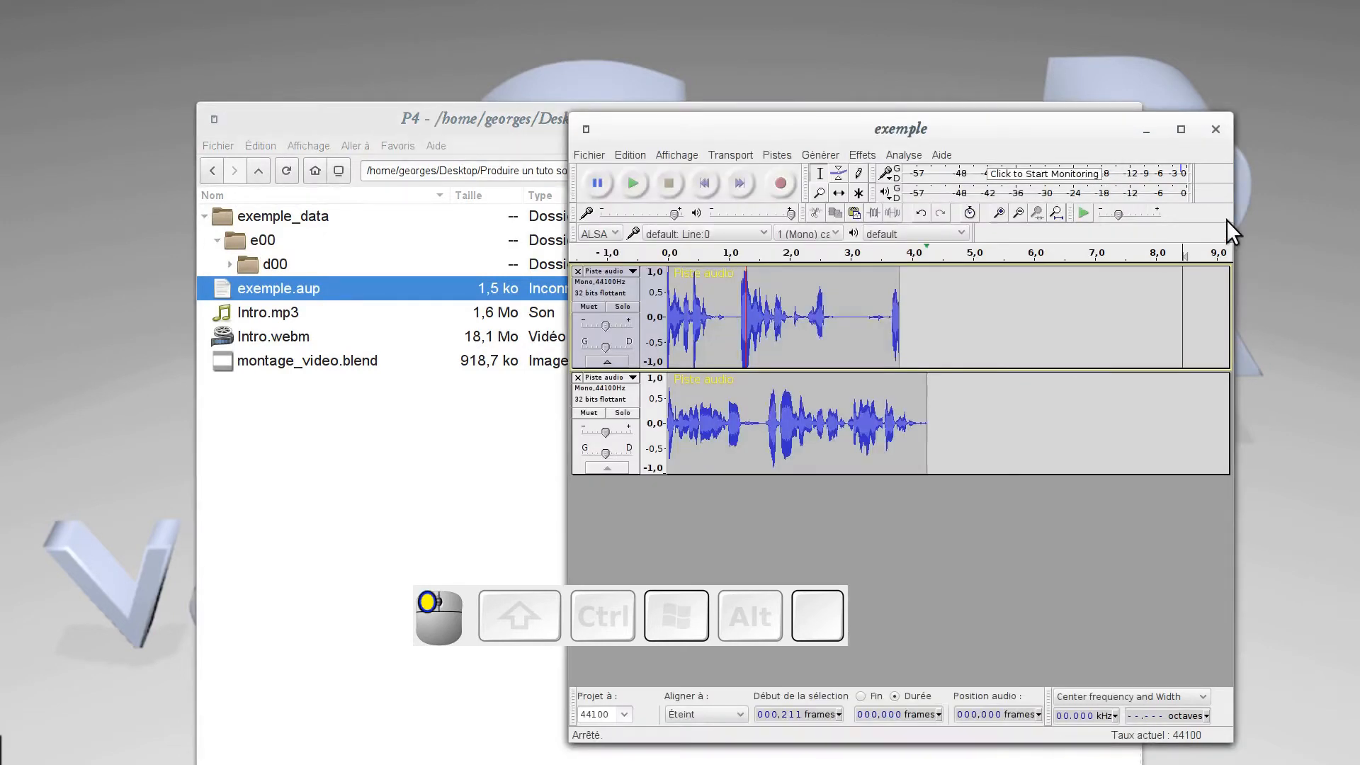
{"action": "left_click", "coordinate": [1216, 130]}
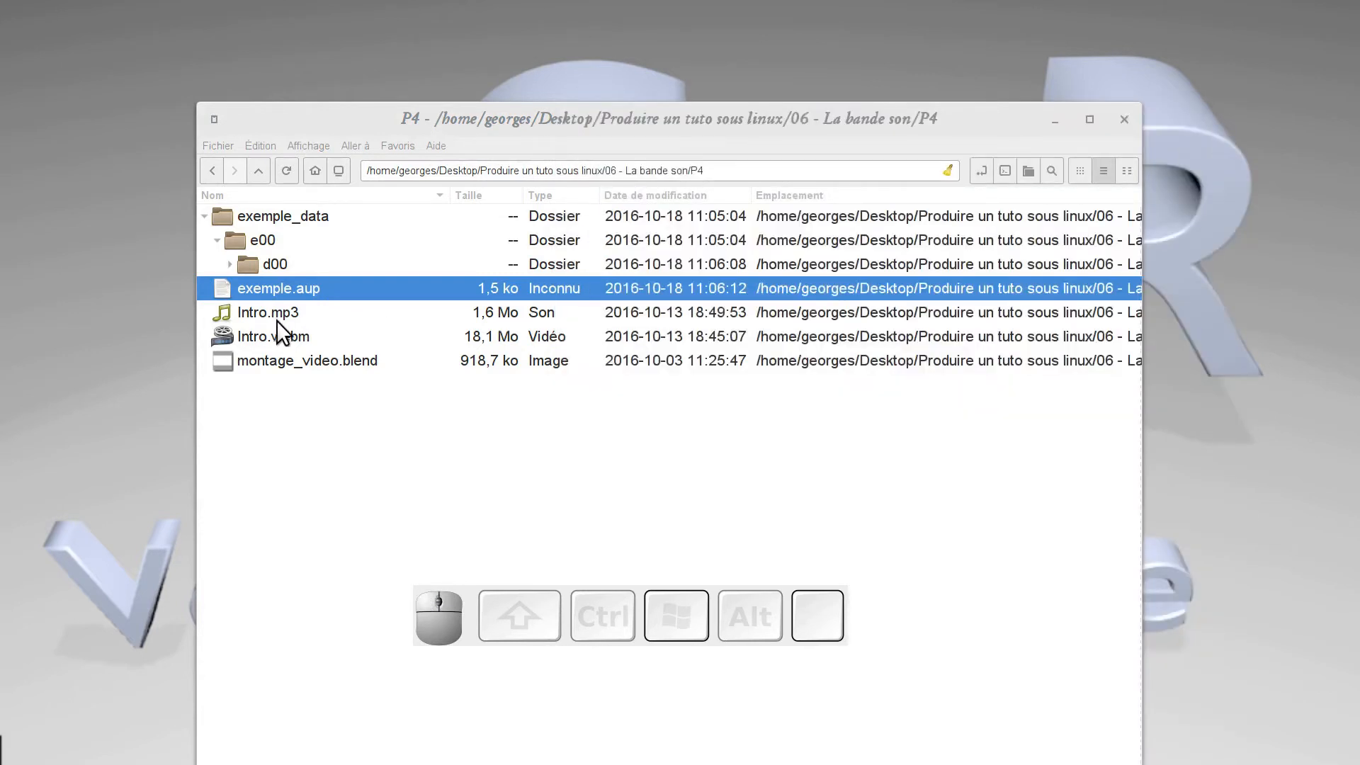
{"action": "left_click", "coordinate": [204, 216]}
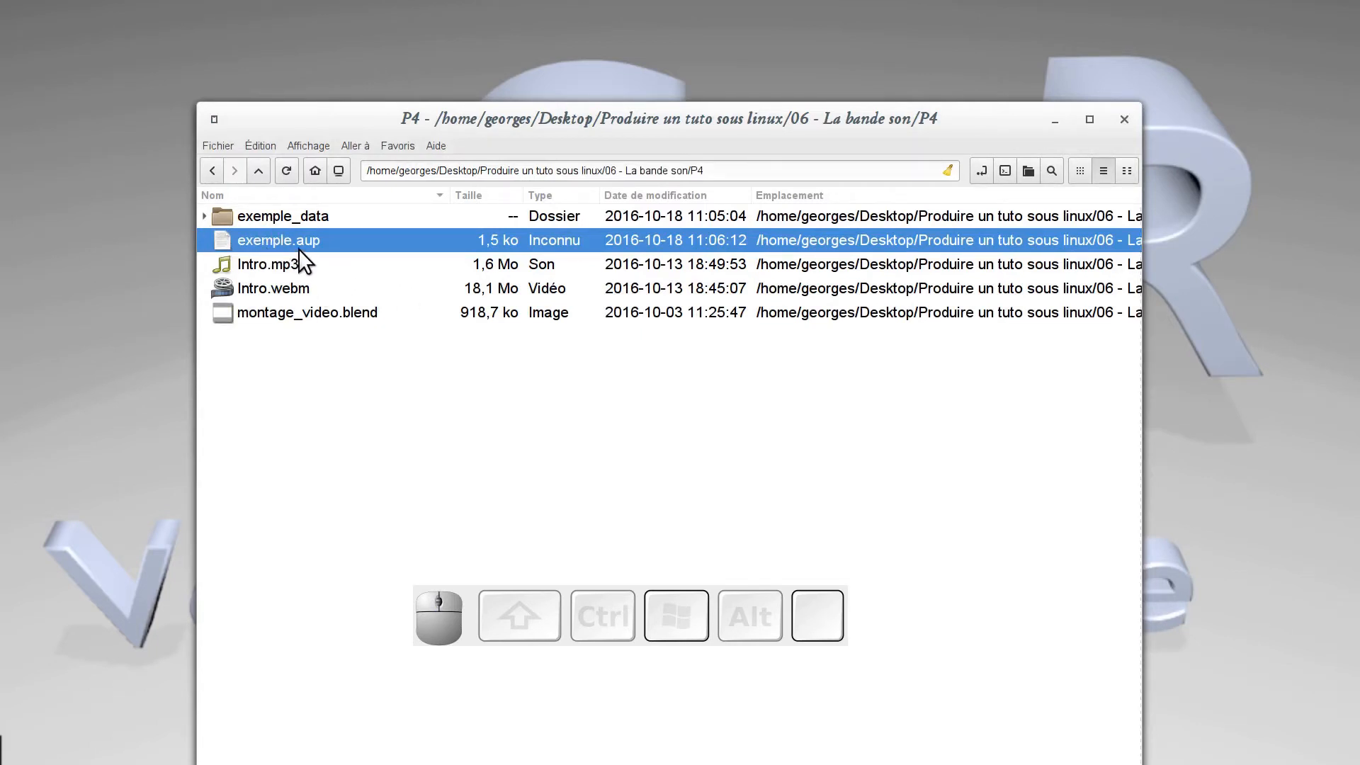
Reopen the project from exemple.aup in Audacity and maximize its window.
{"action": "left_click", "coordinate": [249, 241]}
{"action": "left_click", "coordinate": [0, 382]}
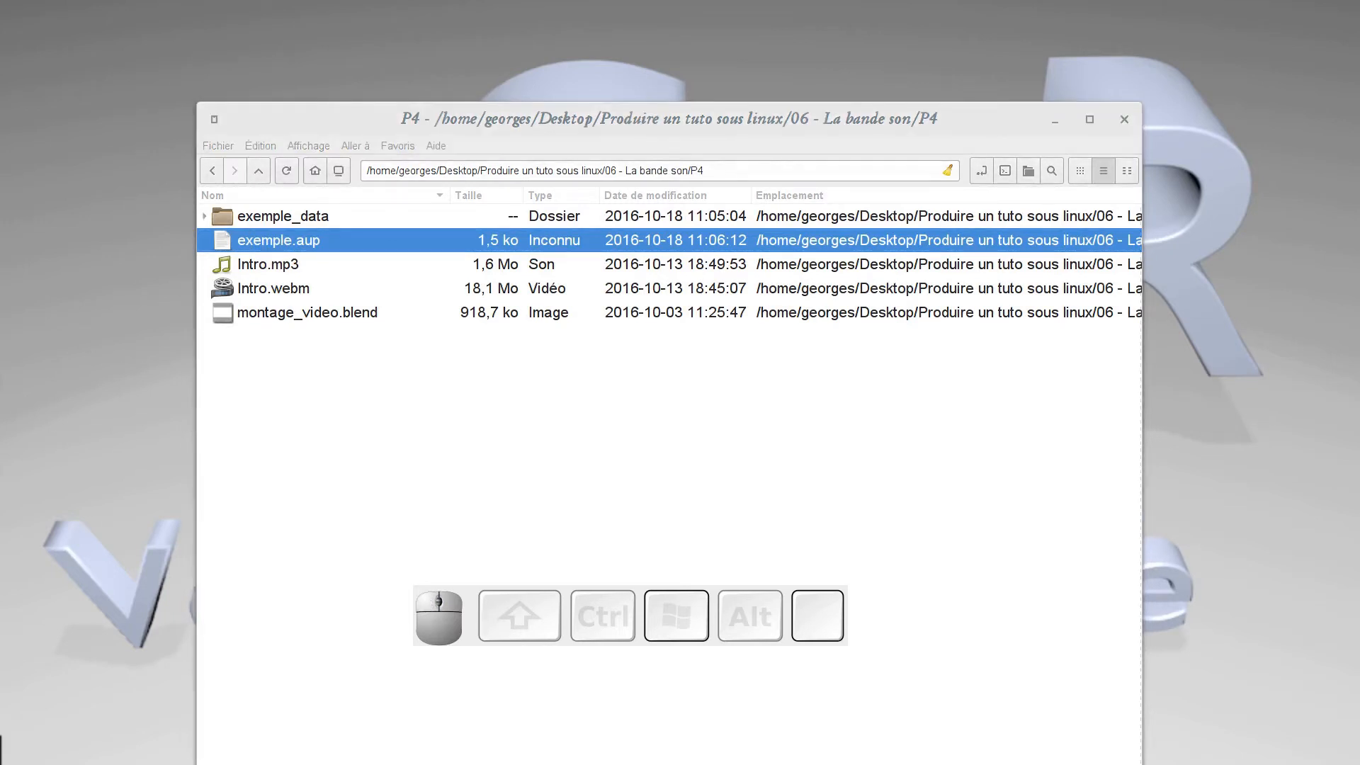
{"action": "left_click", "coordinate": [1, 99]}
{"action": "left_click_drag", "start_coordinate": [0, 99], "coordinate": [789, 129]}
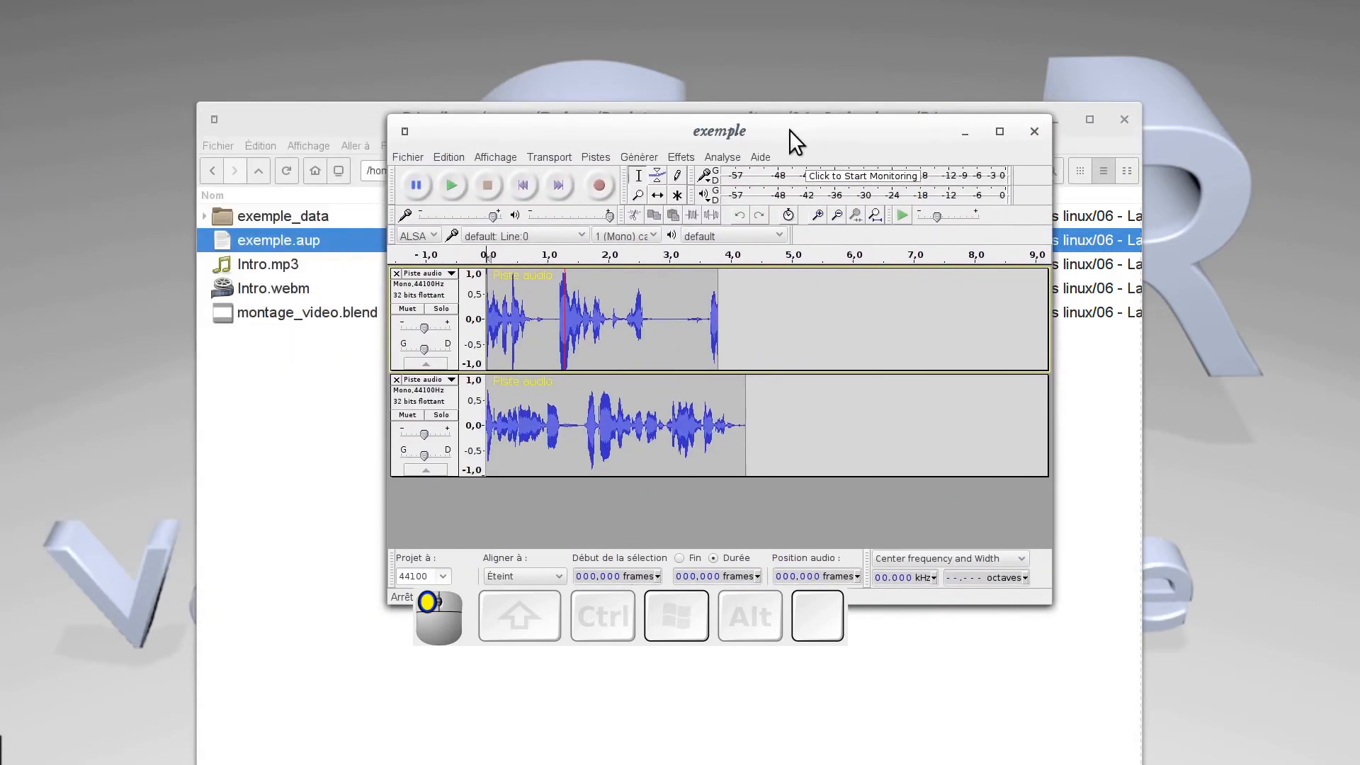
{"action": "double_click", "coordinate": [780, 134]}
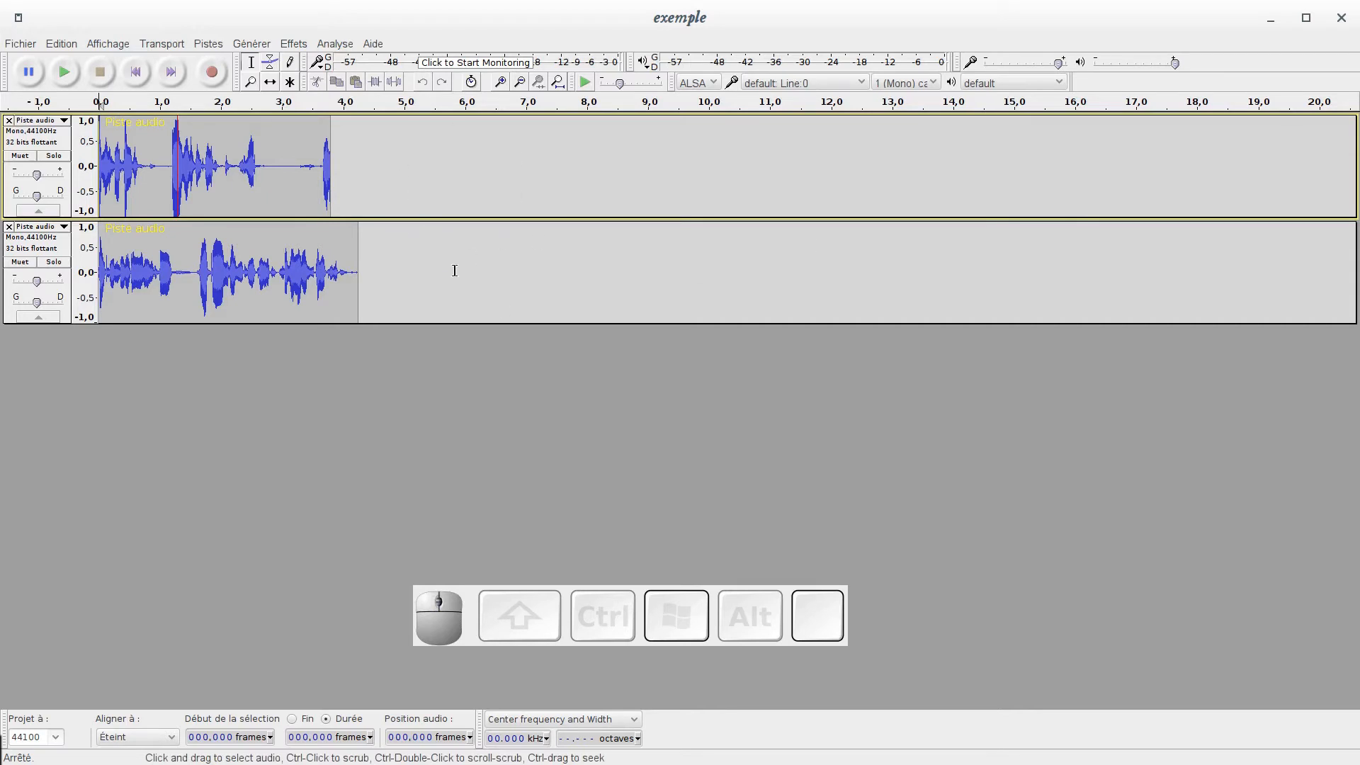
Append a new recording to the end of both existing tracks, stopping at about 9.0 s, and save the project.
{"action": "left_click", "coordinate": [212, 71], "text": "shift"}
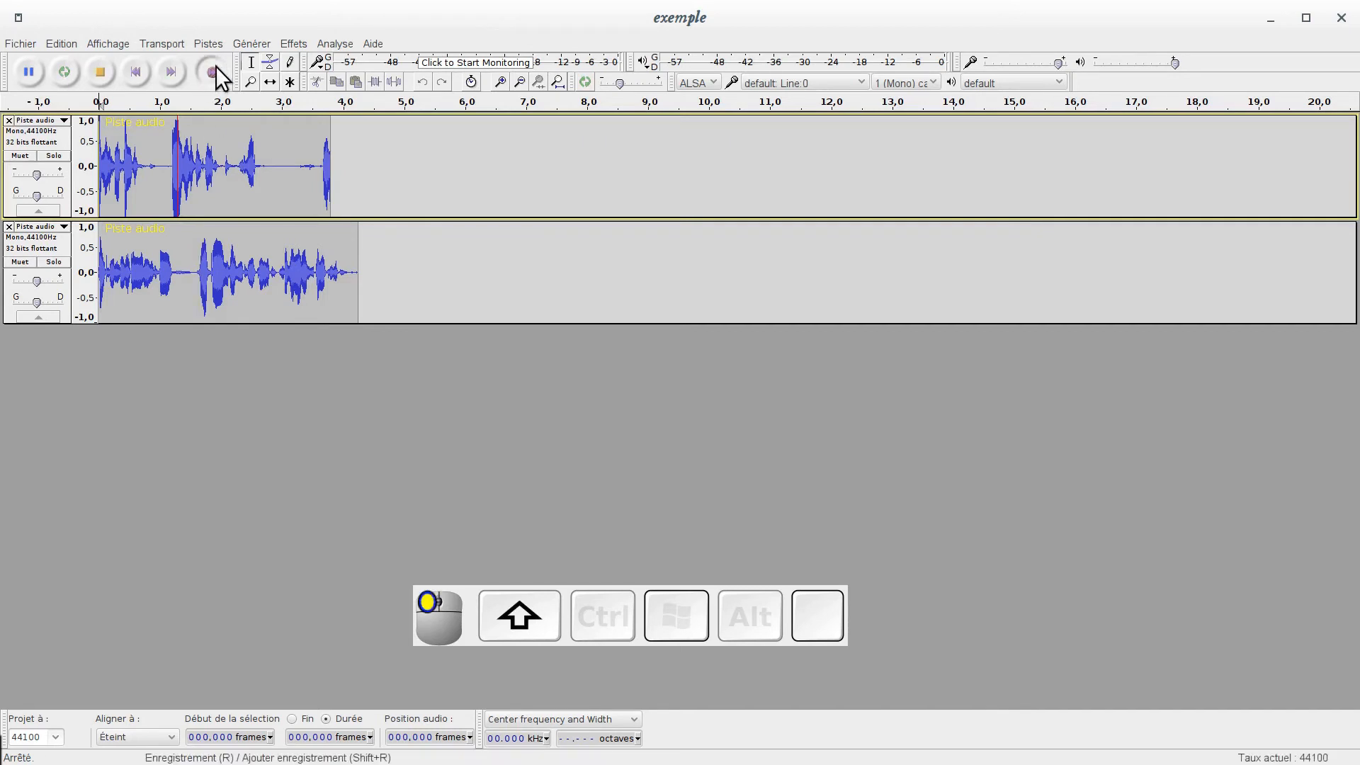
{"action": "left_click", "coordinate": [101, 72]}
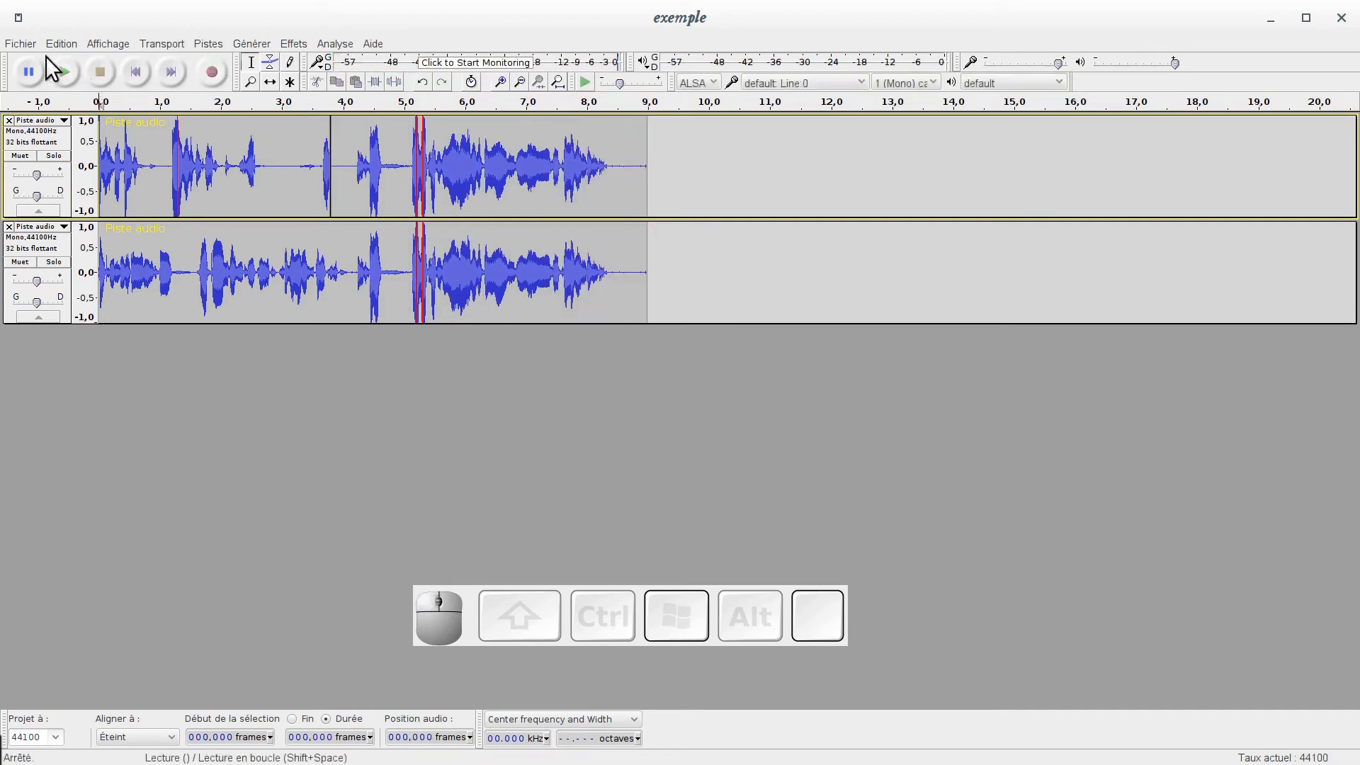
{"action": "left_click", "coordinate": [10, 40]}
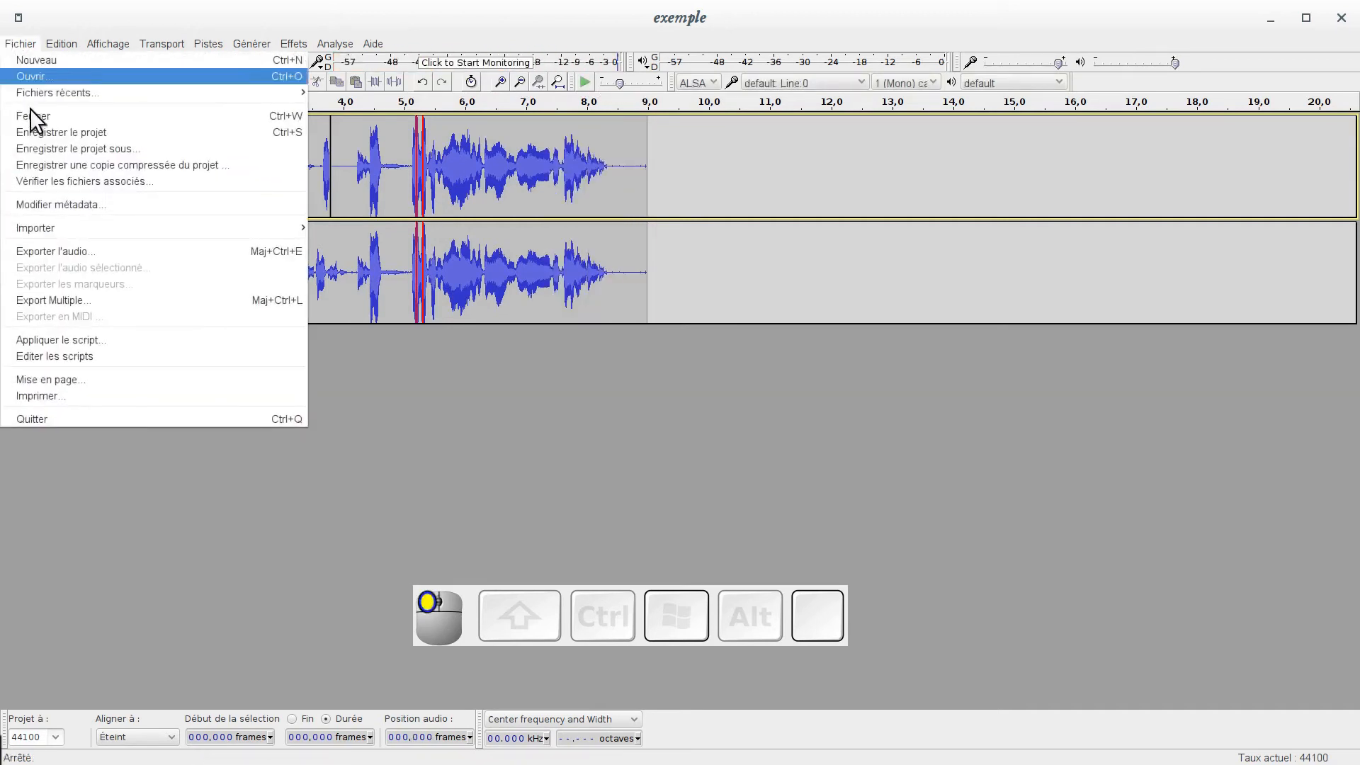
{"action": "left_click", "coordinate": [162, 132]}
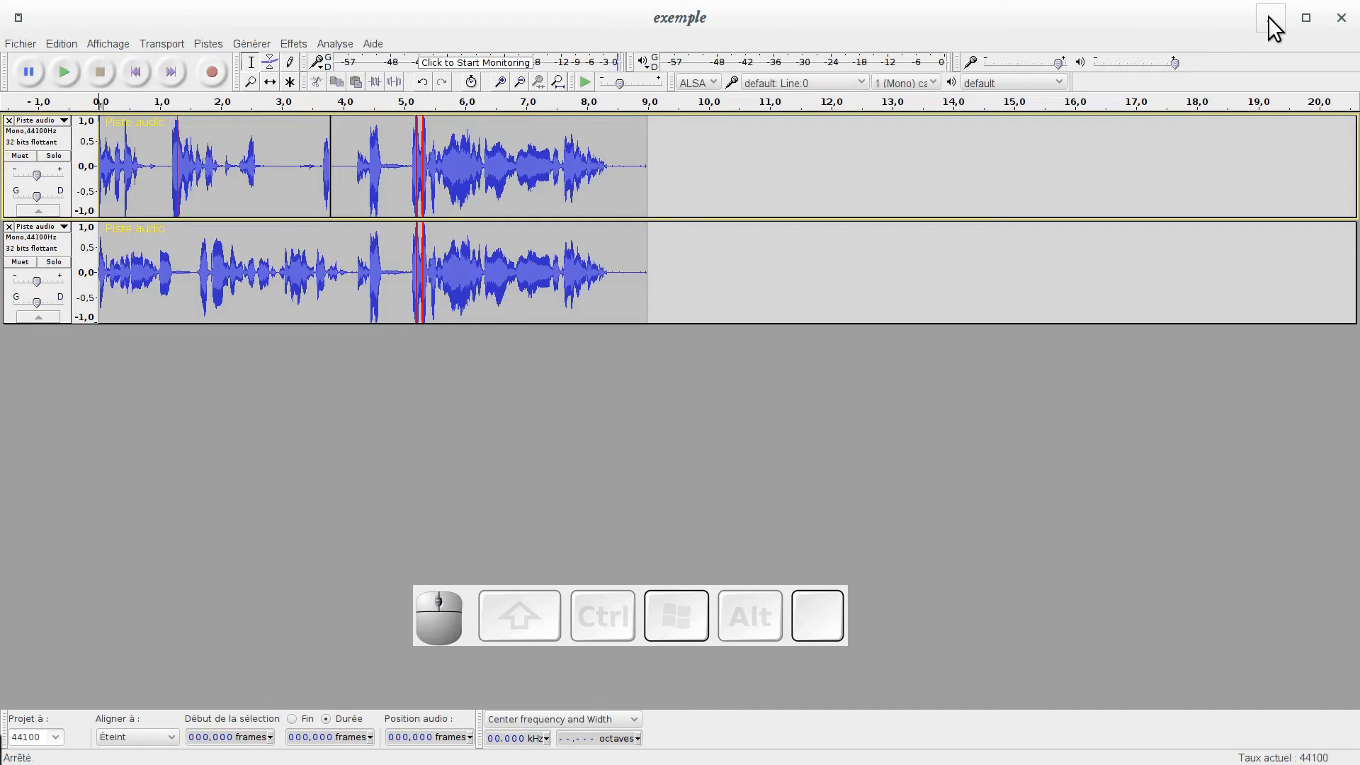
Return to the file manager, open the exemple_data folder and expand its subfolders e00 and d00.
{"action": "left_click", "coordinate": [1303, 20]}
{"action": "left_click", "coordinate": [314, 116]}
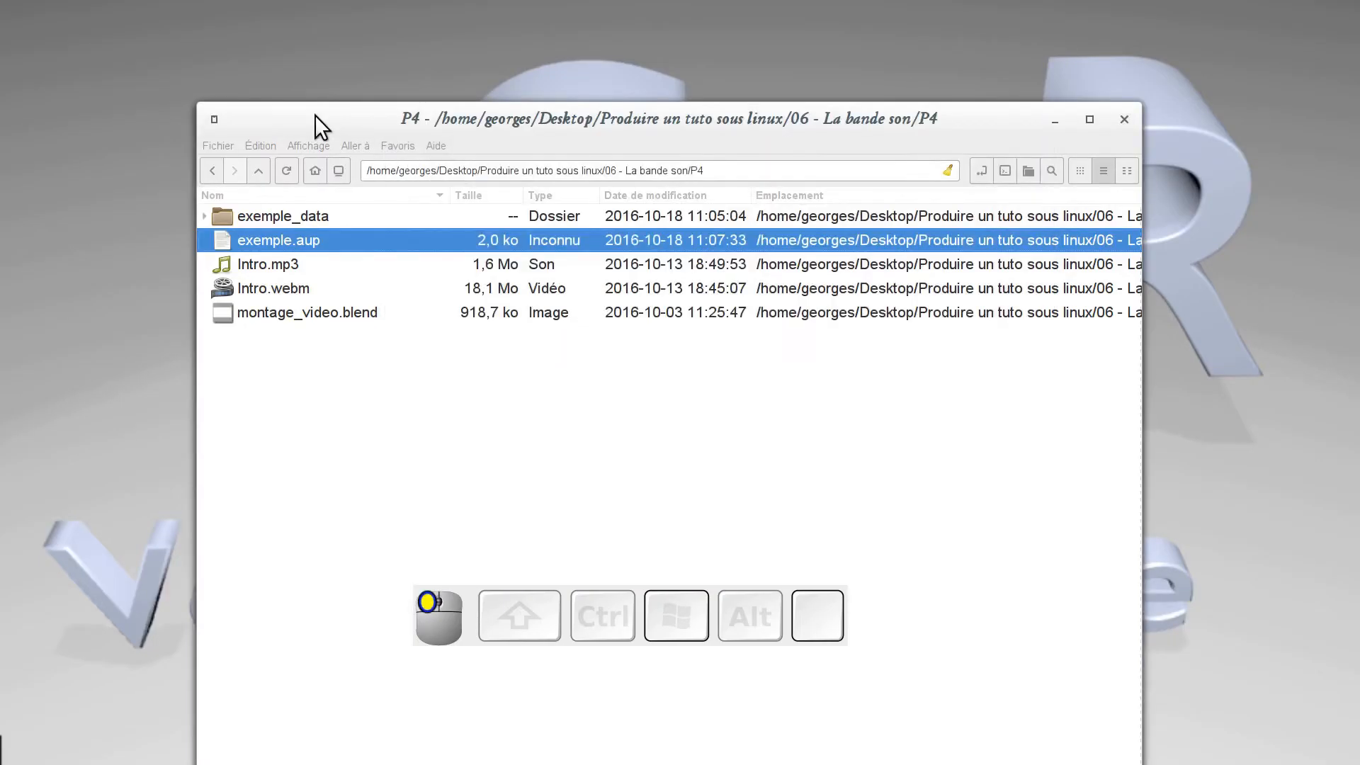
{"action": "left_click", "coordinate": [292, 215]}
{"action": "double_click", "coordinate": [292, 215]}
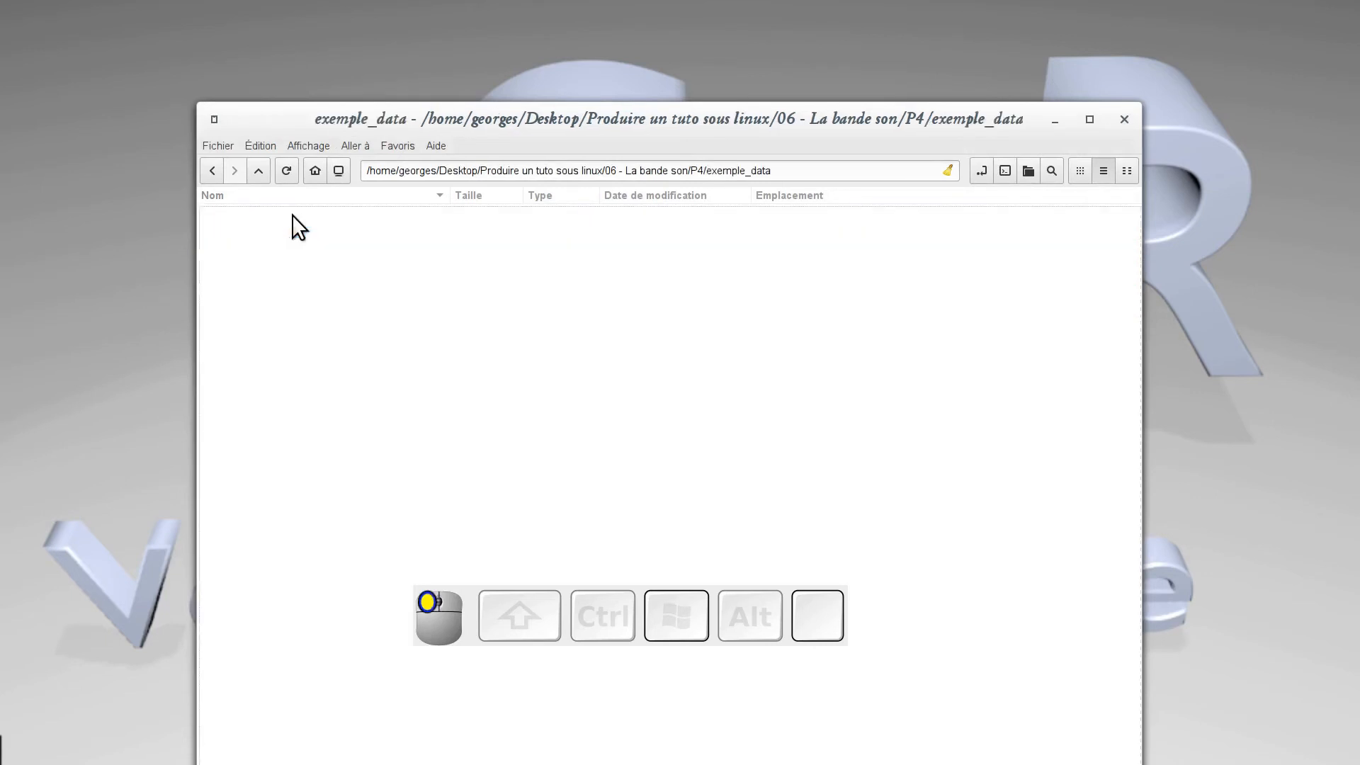
{"action": "left_click", "coordinate": [202, 216]}
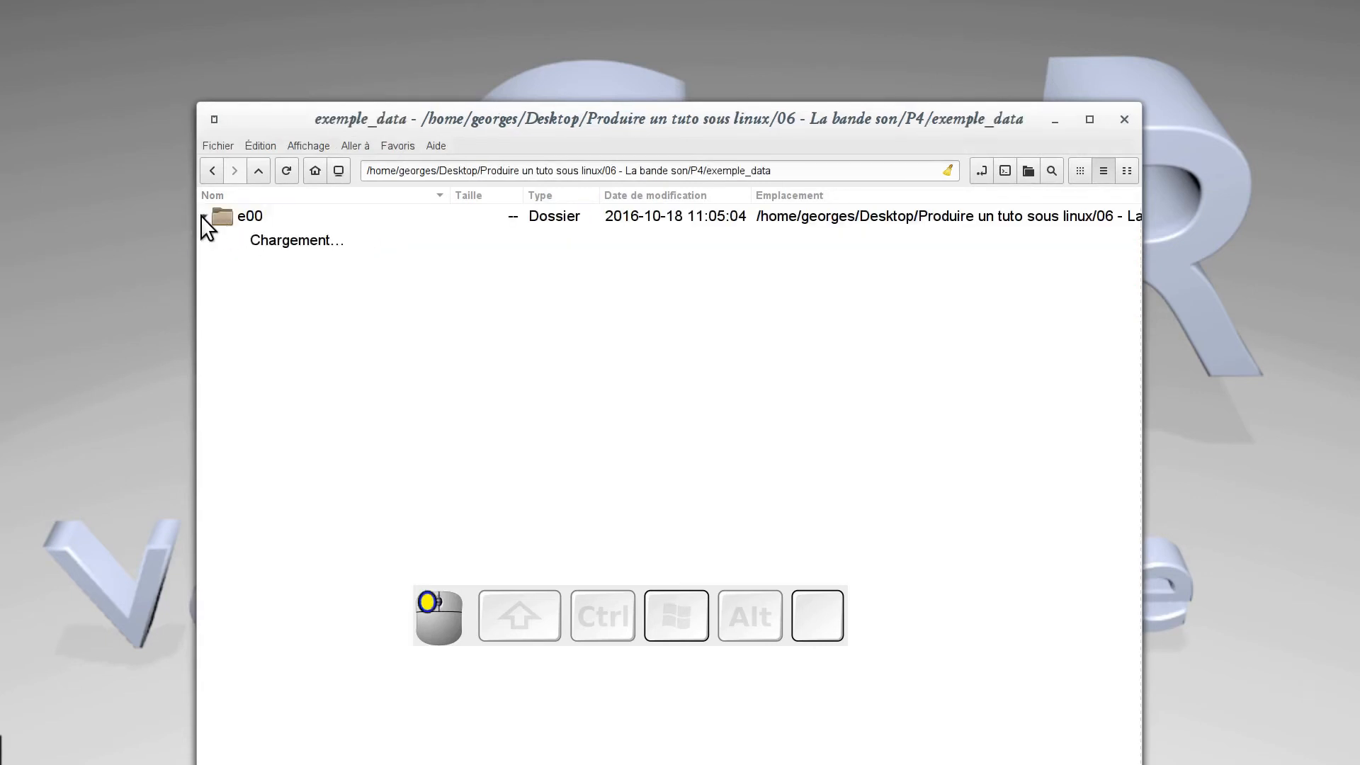
{"action": "left_click", "coordinate": [219, 239]}
{"action": "left_click", "coordinate": [219, 241]}
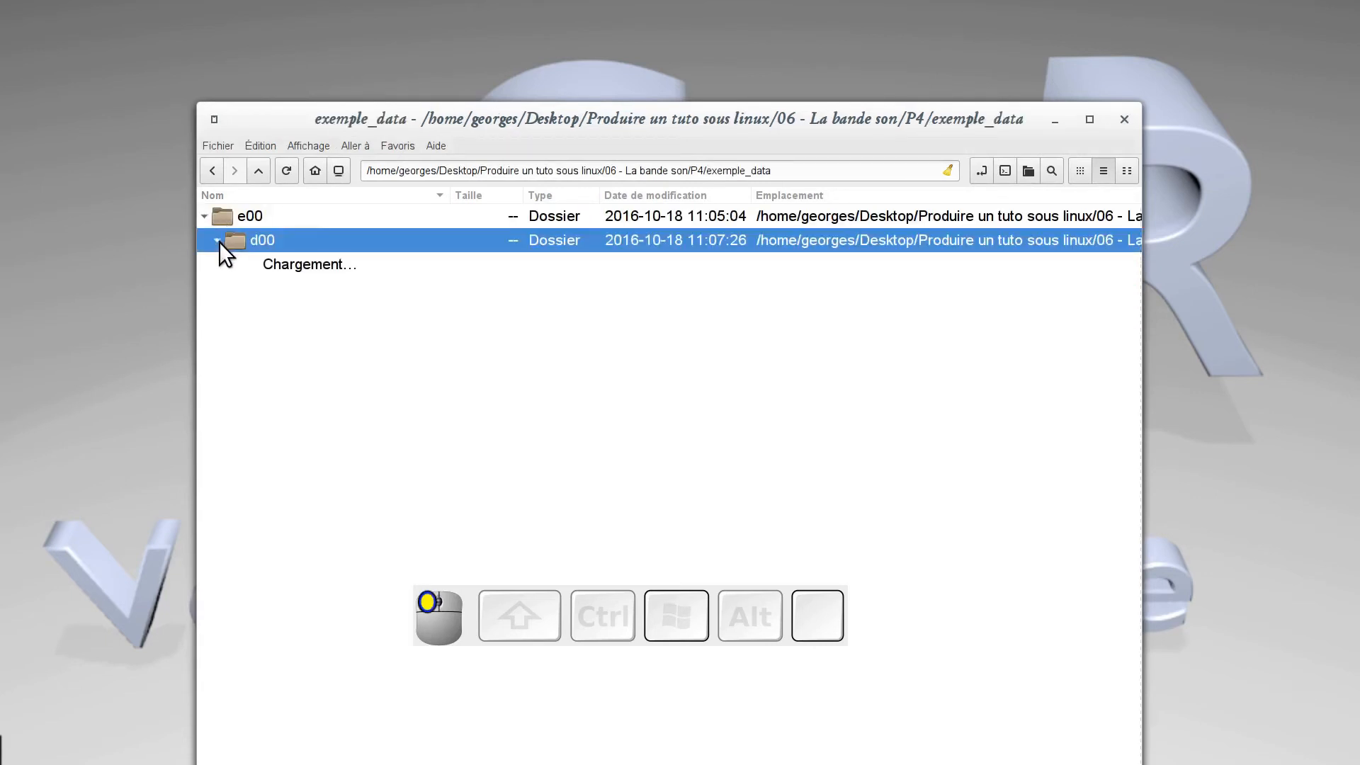
{"action": "left_click", "coordinate": [217, 243]}
{"action": "left_click", "coordinate": [216, 242]}
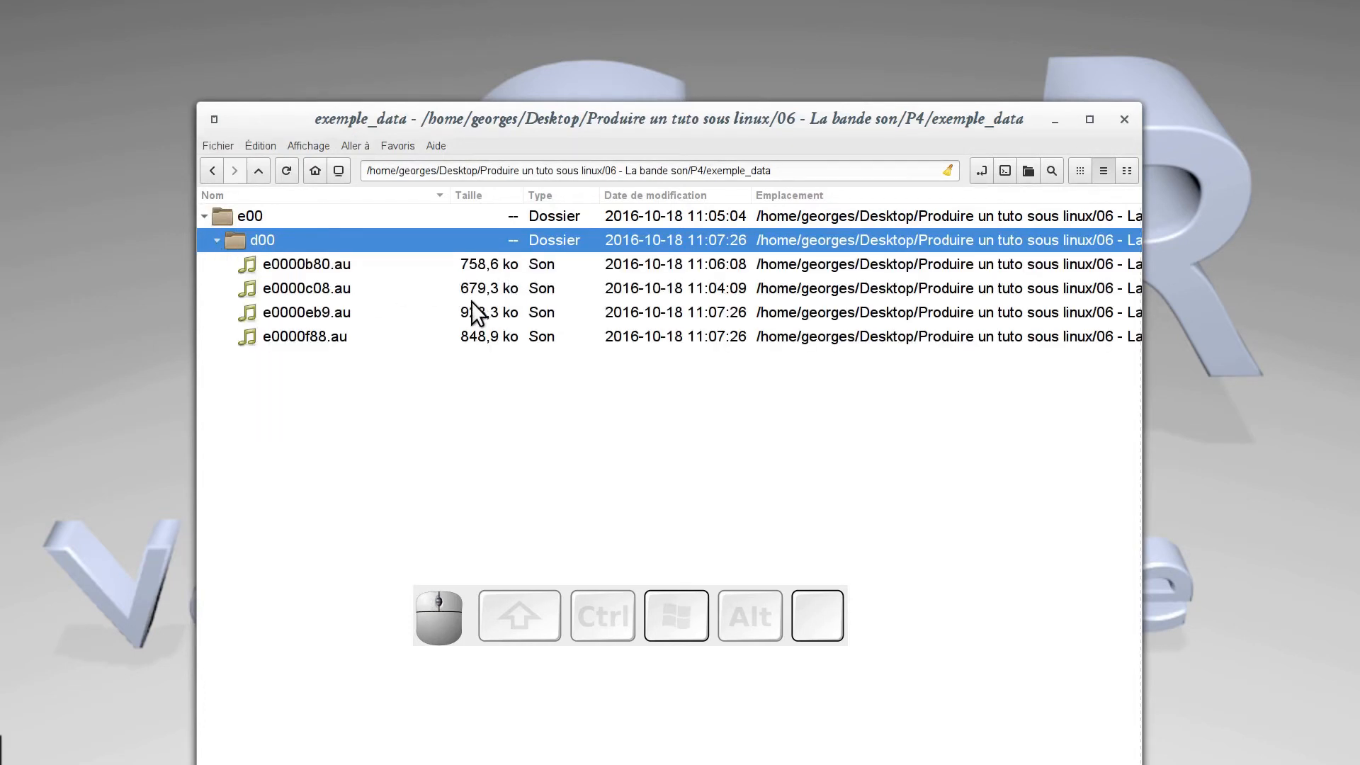
Examine the four sound files in d00 one by one, from e0000b80.au to e0000f88.au.
{"action": "left_click", "coordinate": [473, 270]}
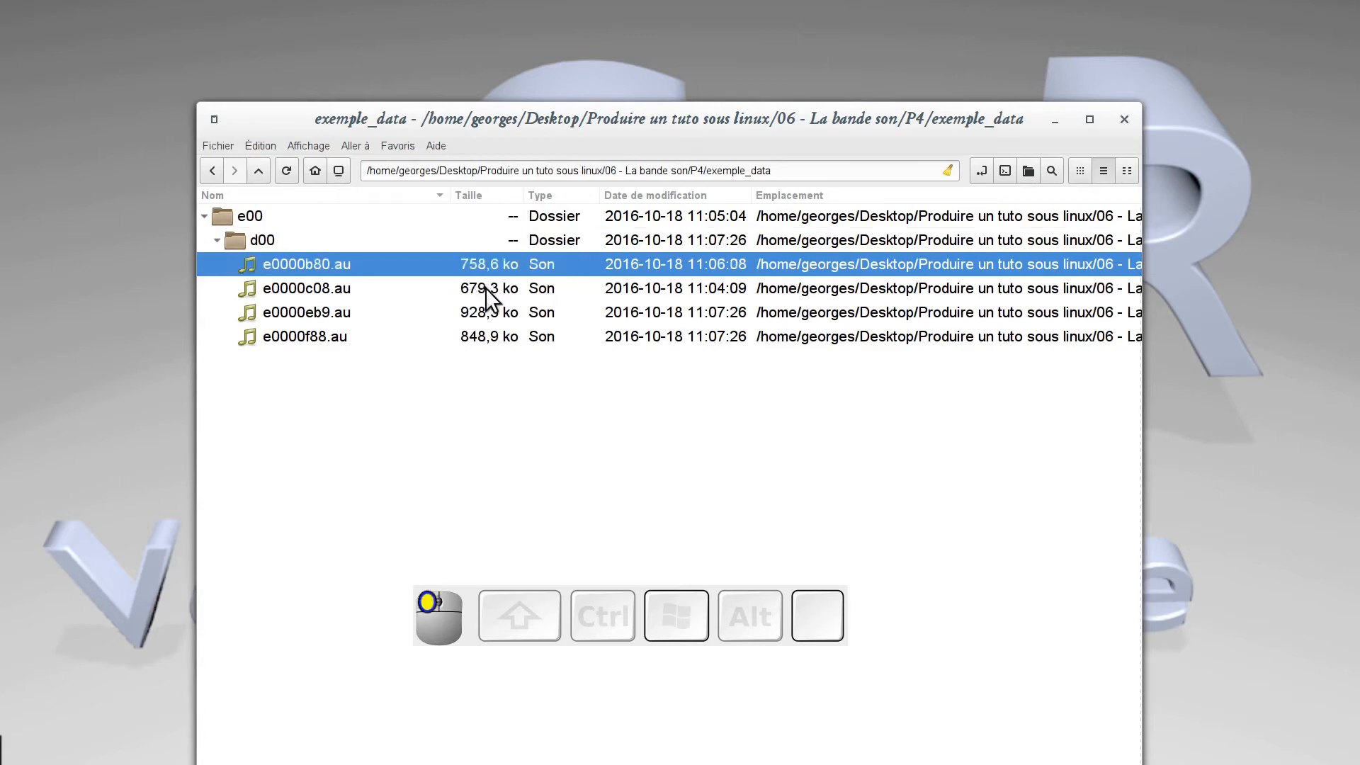
{"action": "left_click", "coordinate": [486, 288]}
{"action": "left_click", "coordinate": [301, 312]}
{"action": "left_click", "coordinate": [310, 335]}
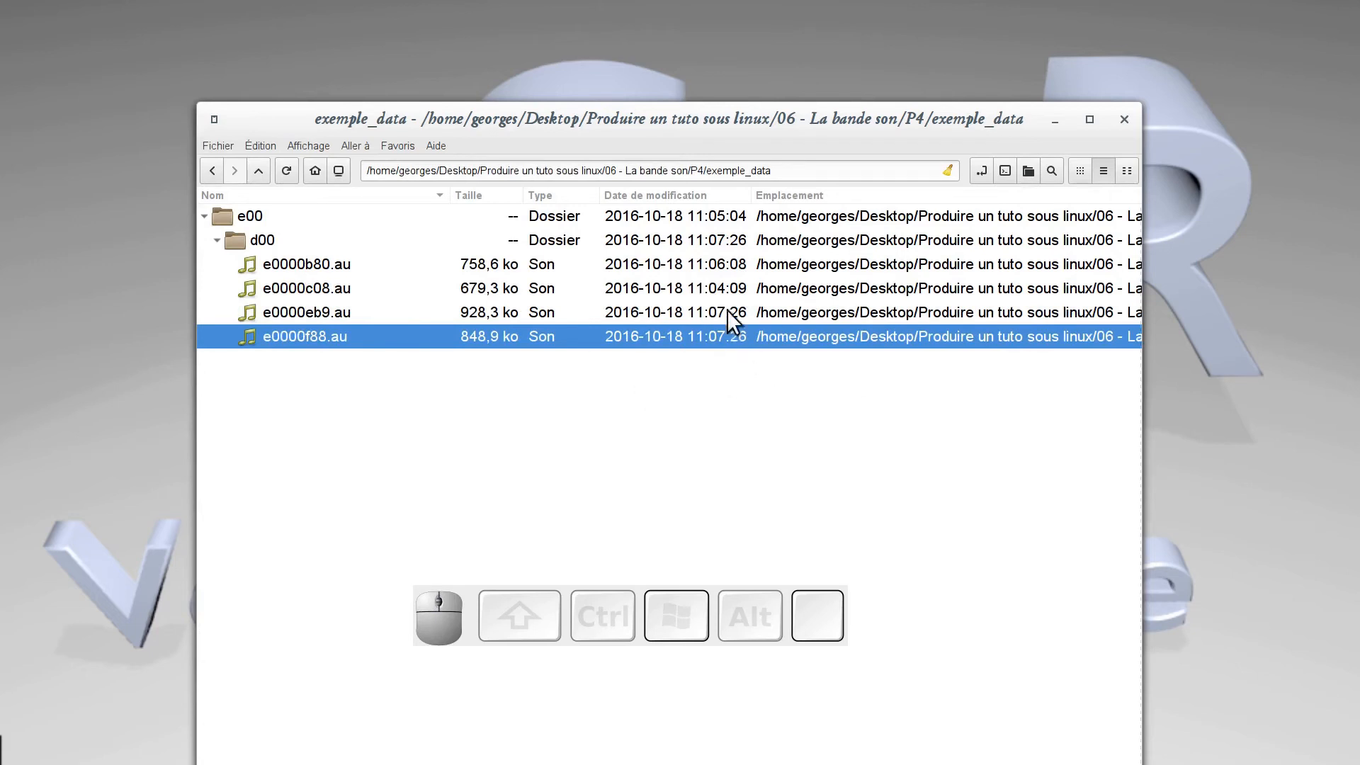
Go back up to the P4 folder and compare the exemple.aup project file with the exemple_data folder.
{"action": "left_click", "coordinate": [258, 171]}
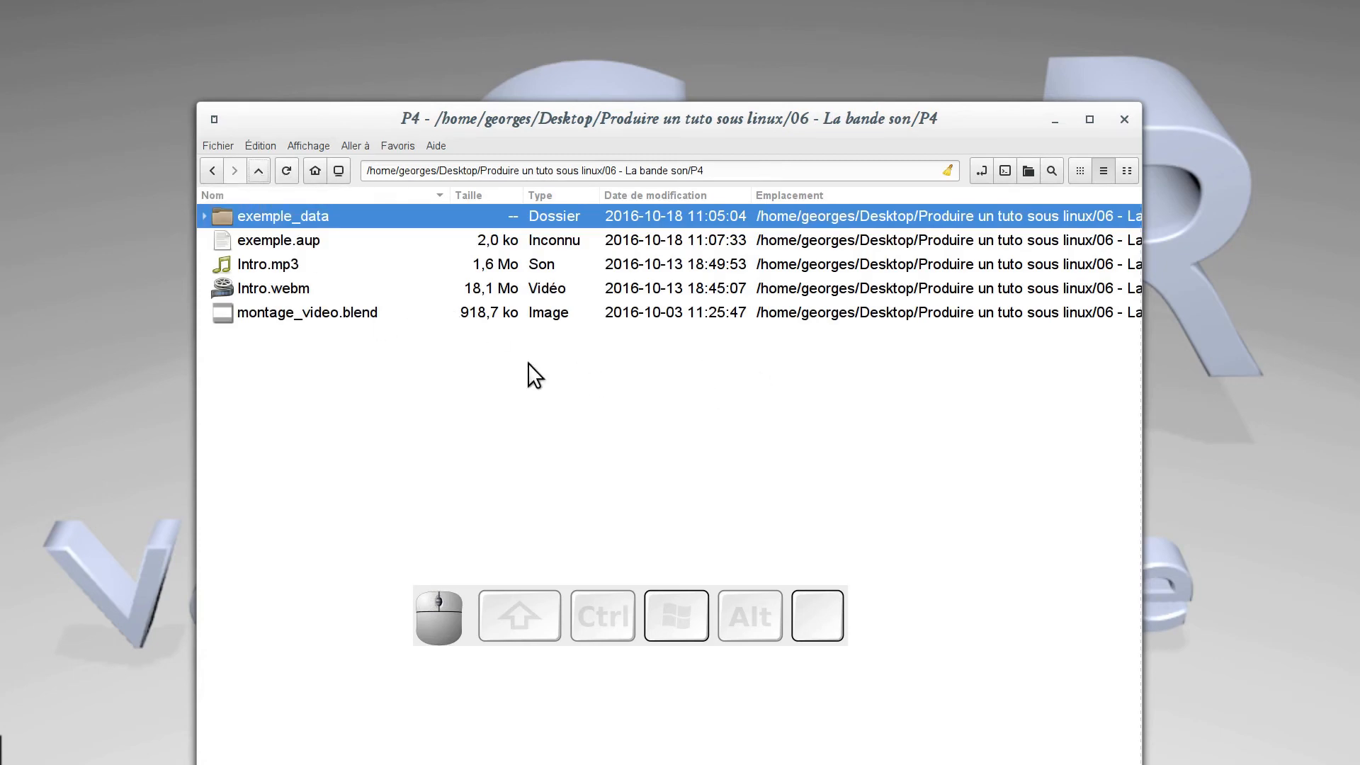
{"action": "left_click", "coordinate": [277, 239]}
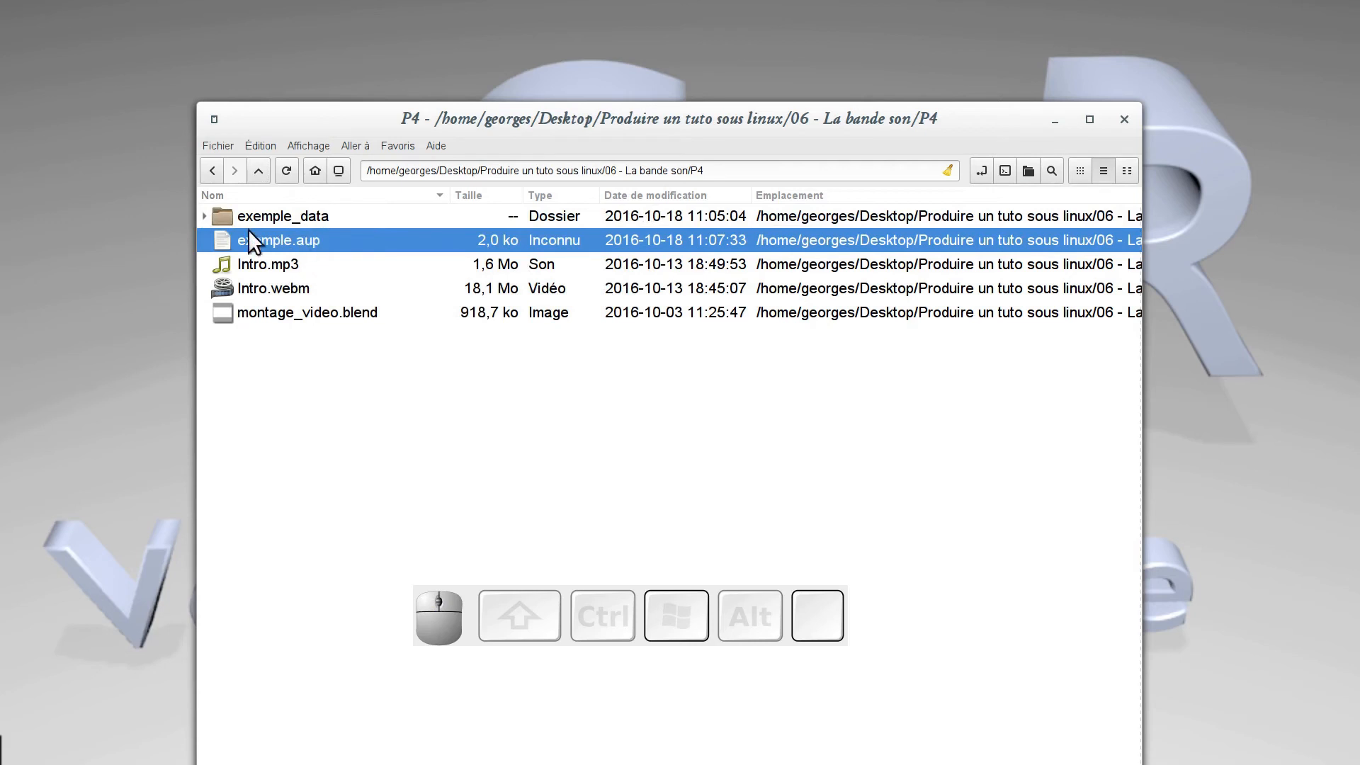
{"action": "mouse_move", "coordinate": [251, 239]}
{"action": "left_click", "coordinate": [265, 241]}
{"action": "left_click", "coordinate": [241, 218]}
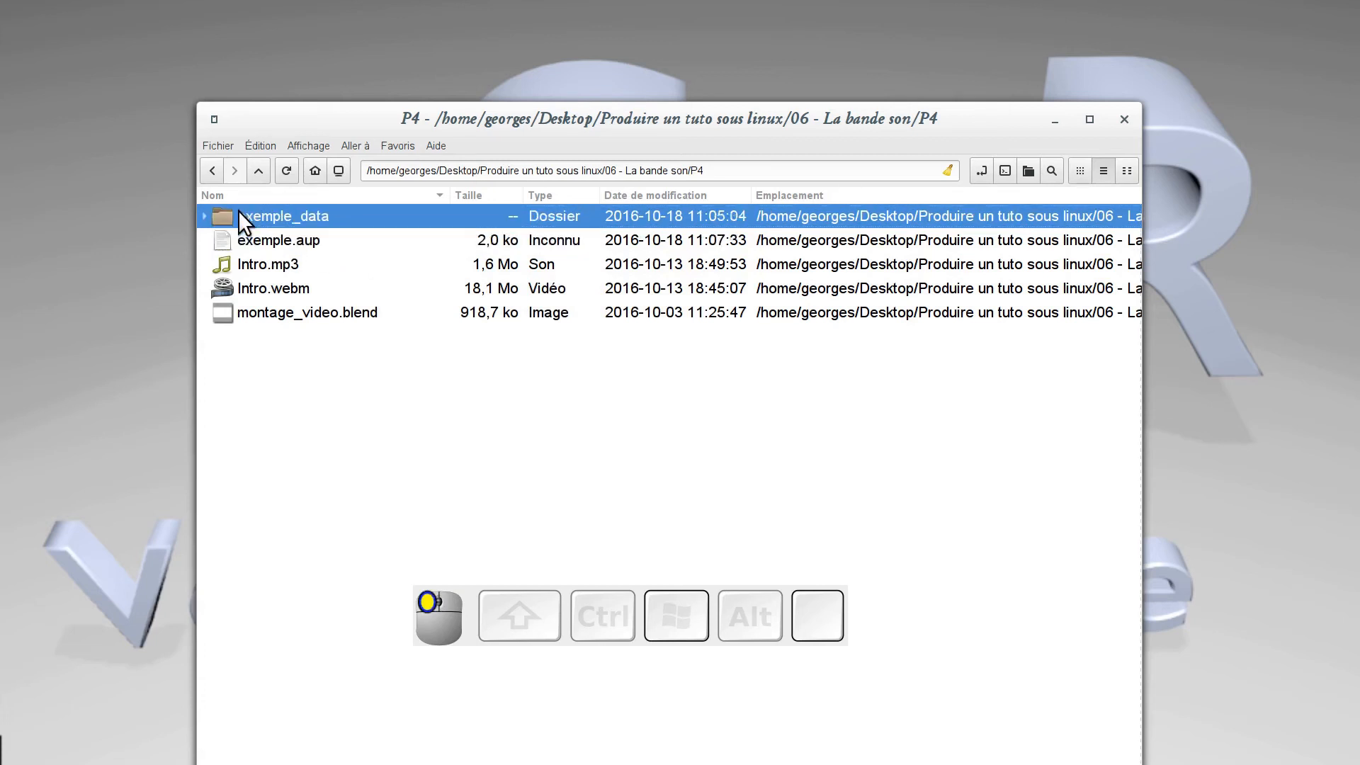
{"action": "left_click", "coordinate": [266, 241]}
{"action": "left_click", "coordinate": [274, 218]}
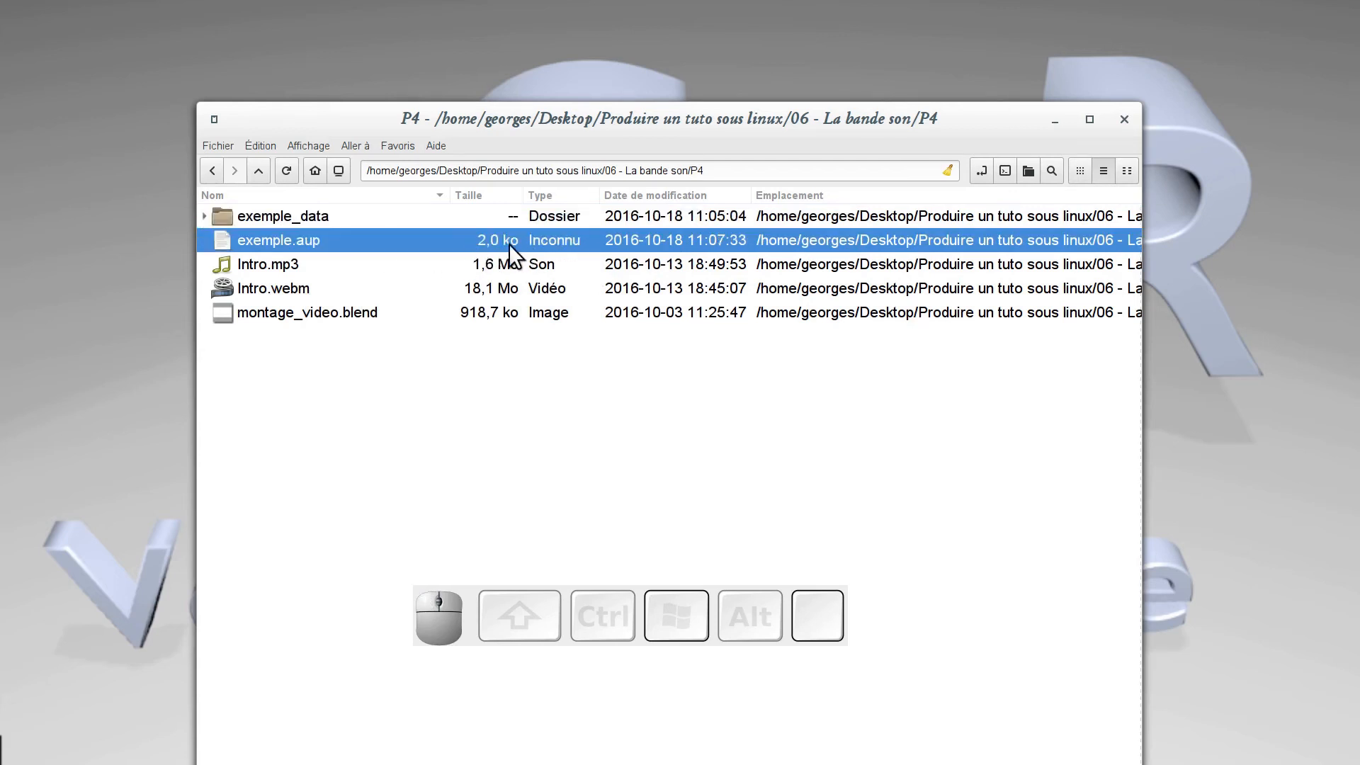
{"action": "mouse_move", "coordinate": [486, 245]}
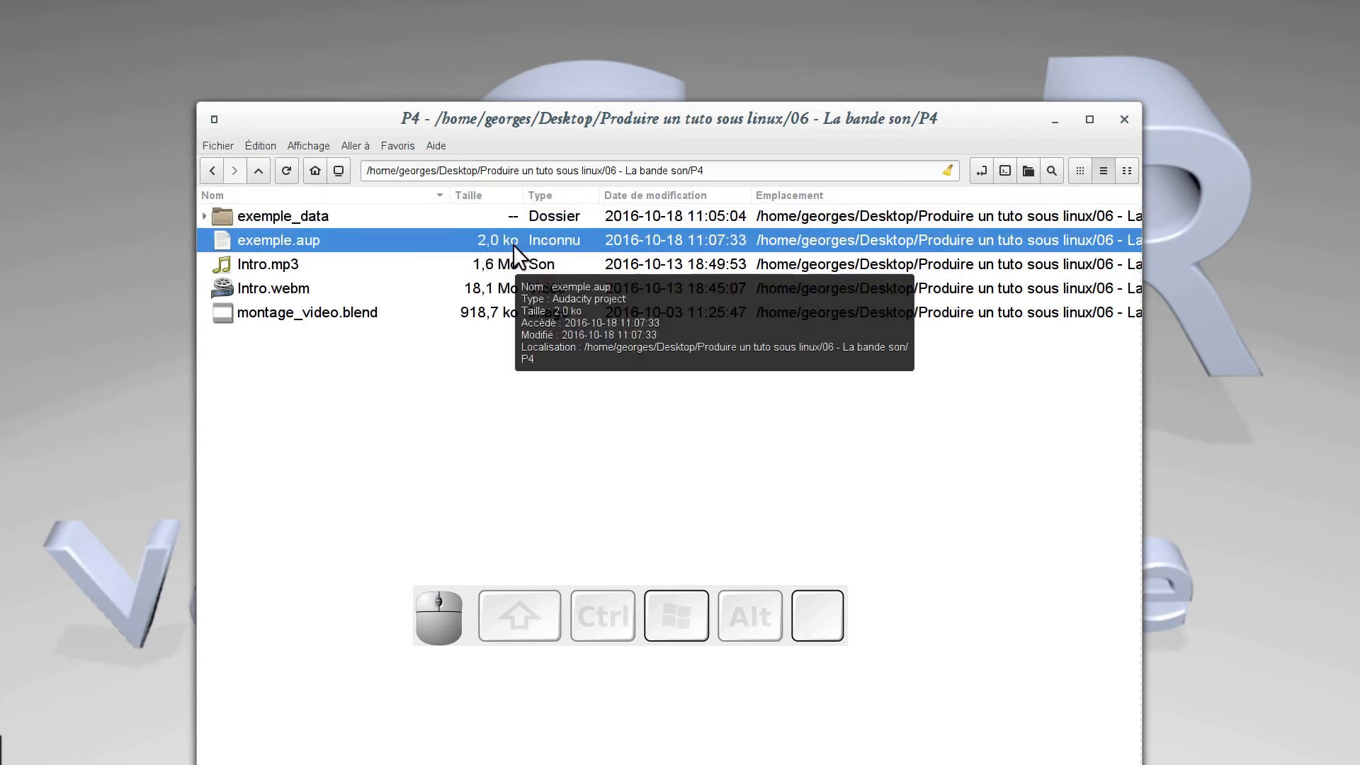